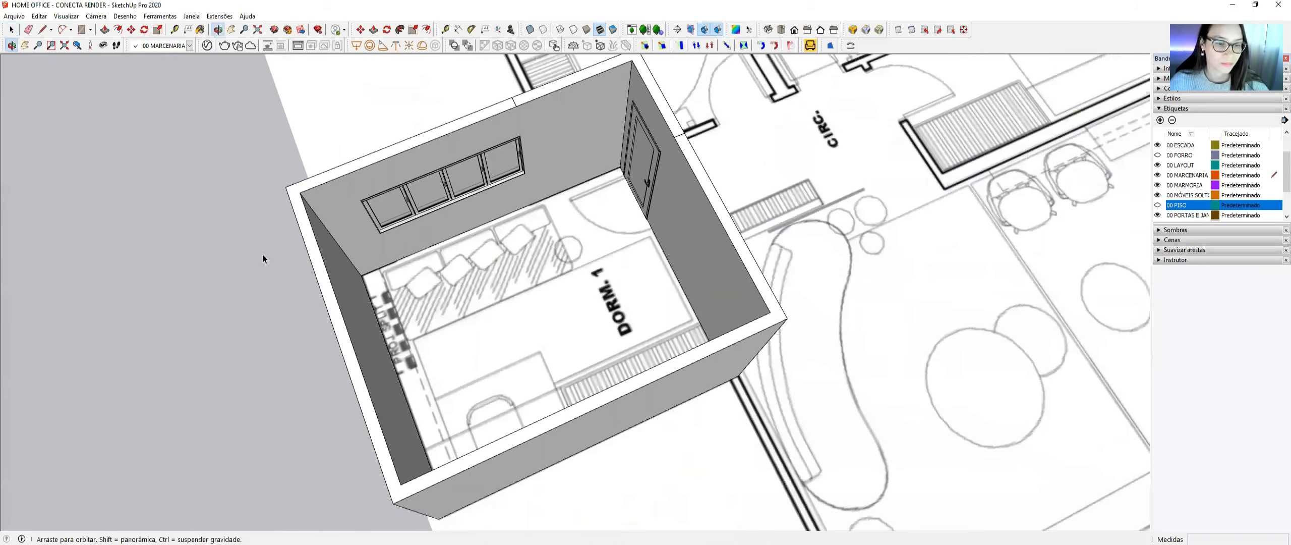
# - Turn the DORM. 1 view toward the closet and desk wall and examine the reference photo image01.jpg
pyautogui.scroll(3, 619, 217)
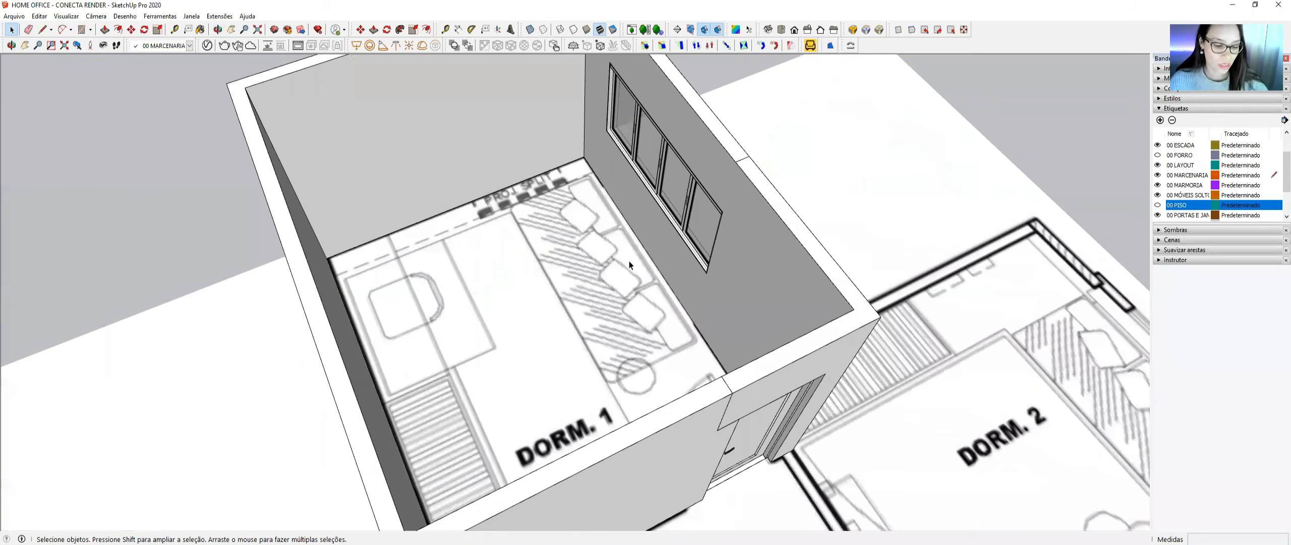
pyautogui.moveTo(629, 260); pyautogui.dragTo(318, 271, button='middle')
pyautogui.keyDown('shift'); pyautogui.moveTo(472, 245); pyautogui.dragTo(690, 267, button='middle'); pyautogui.keyUp('shift')
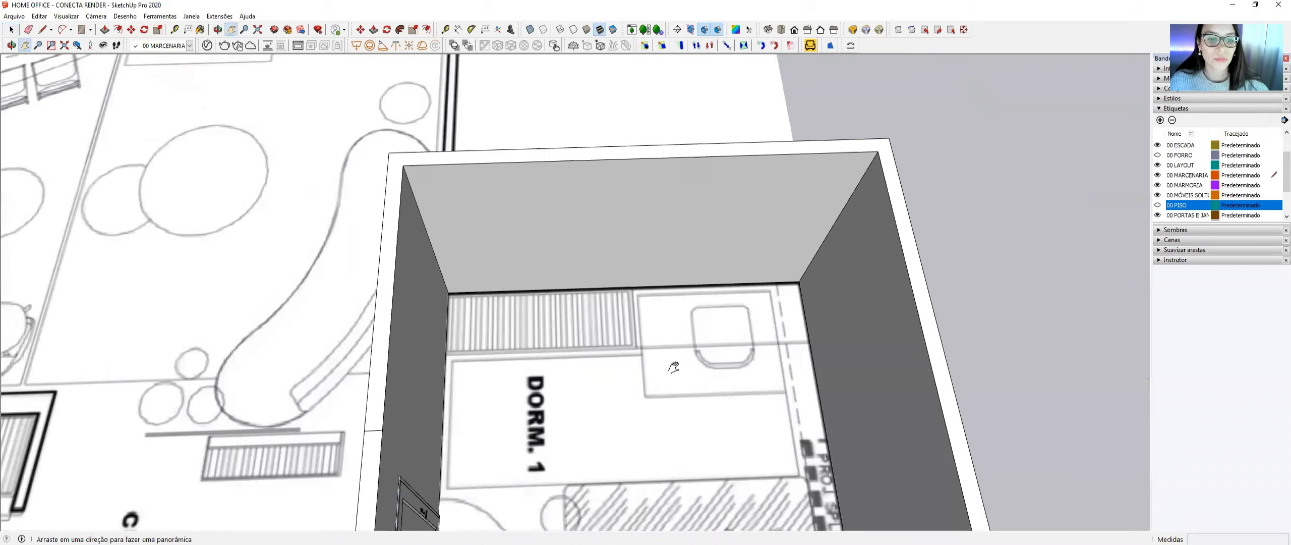
pyautogui.scroll(1, 738, 324)
pyautogui.hotkey('alt', 'Tab')
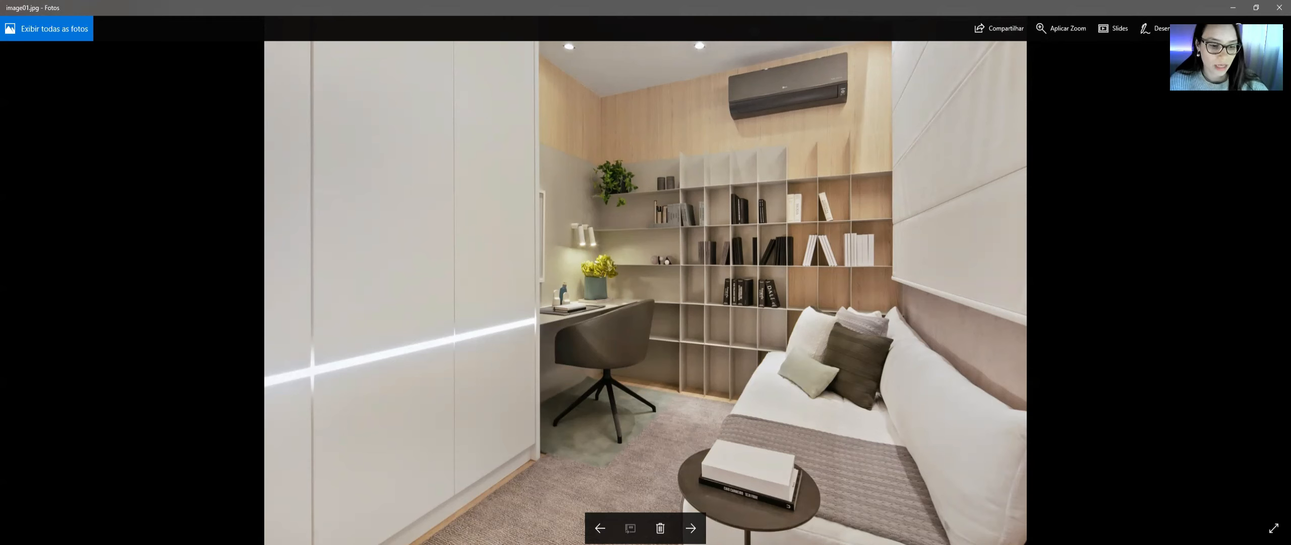
pyautogui.moveTo(433, 544)
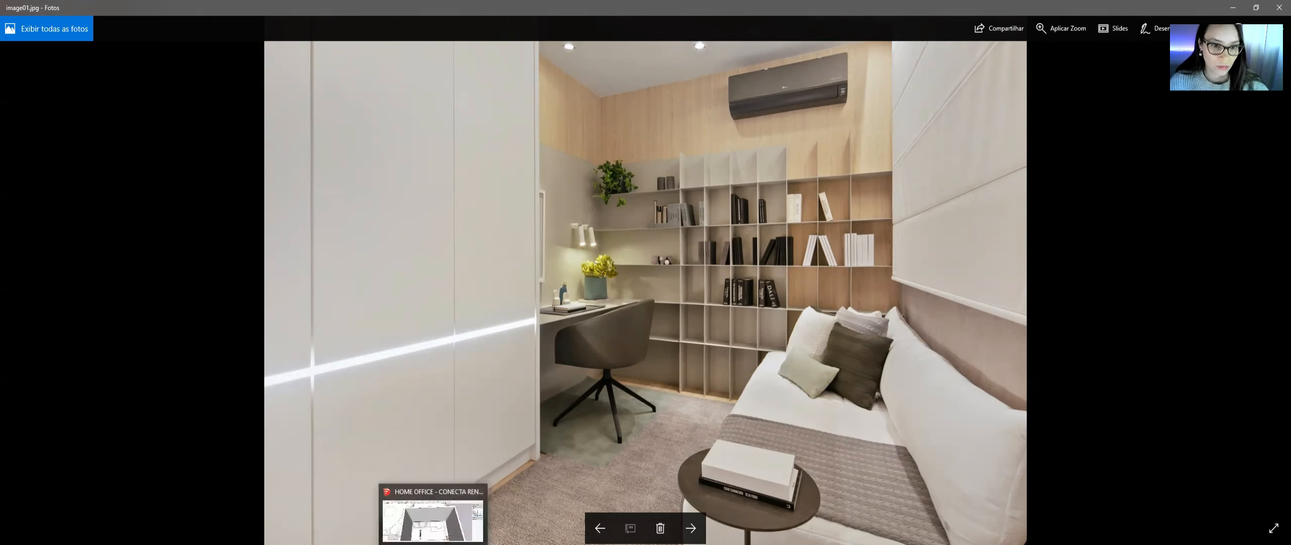
pyautogui.click(433, 517)
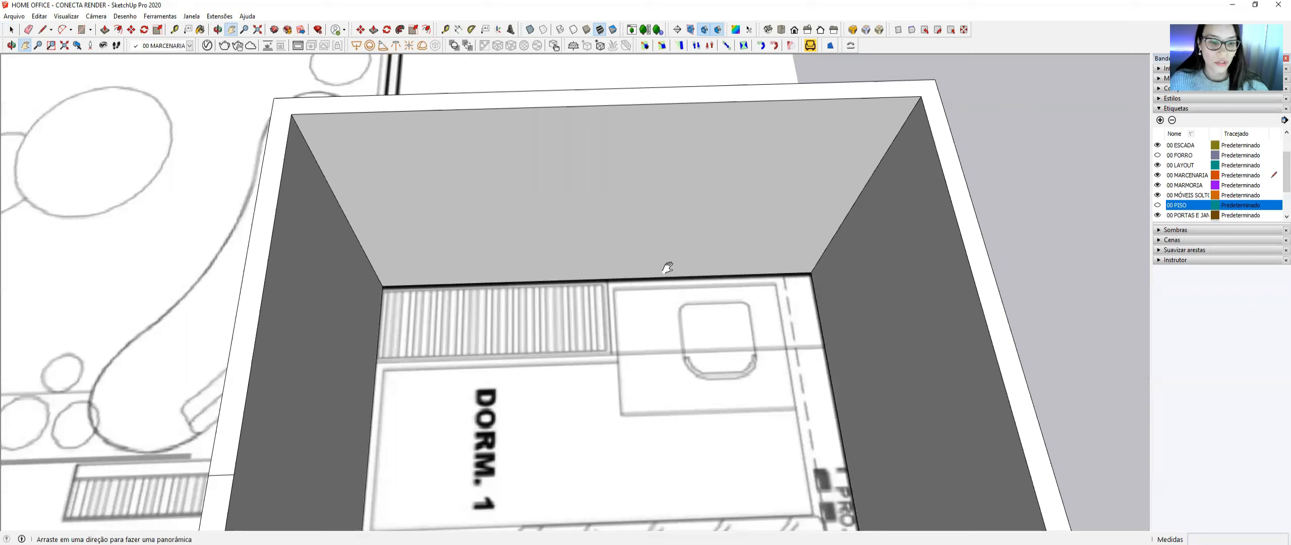
# - Push/Pull the inner face of the wall behind the closet and desk about 0.02 m to meet the floor plan's wall line
pyautogui.scroll(1, 641, 289)
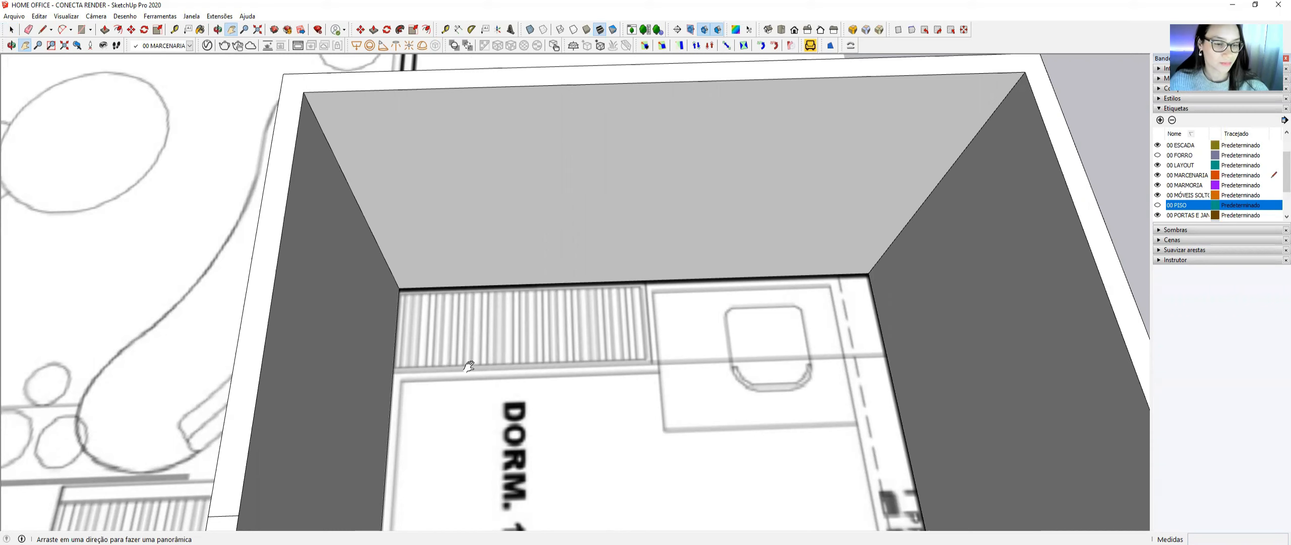
pyautogui.scroll(1, 435, 358)
pyautogui.moveTo(500, 287); pyautogui.dragTo(524, 291)
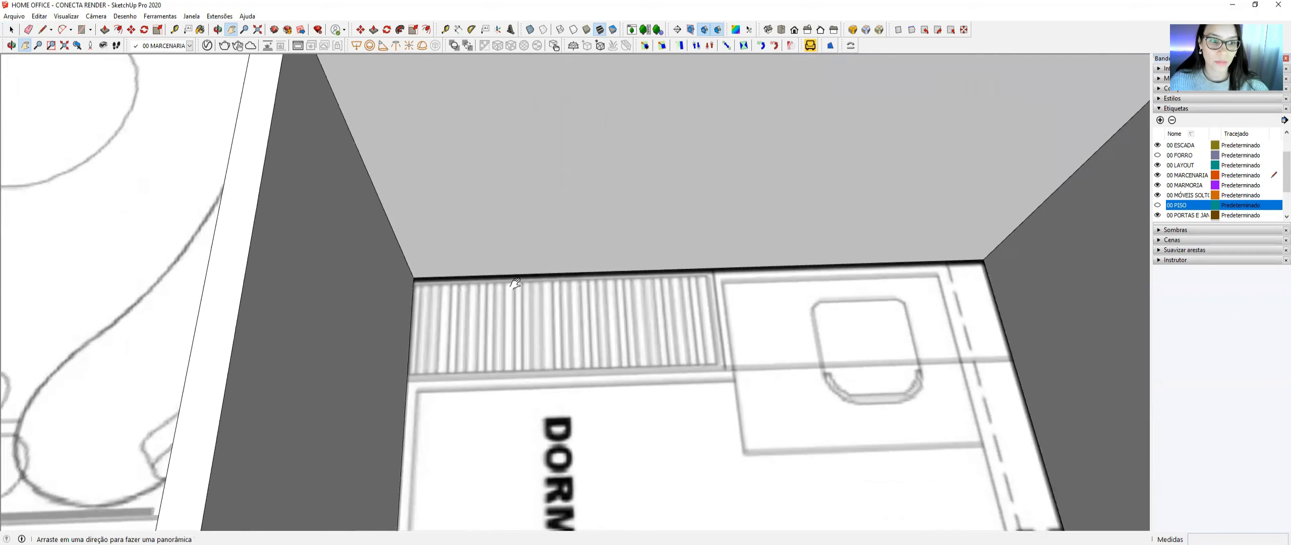
pyautogui.scroll(-3, 515, 282)
pyautogui.press('space')
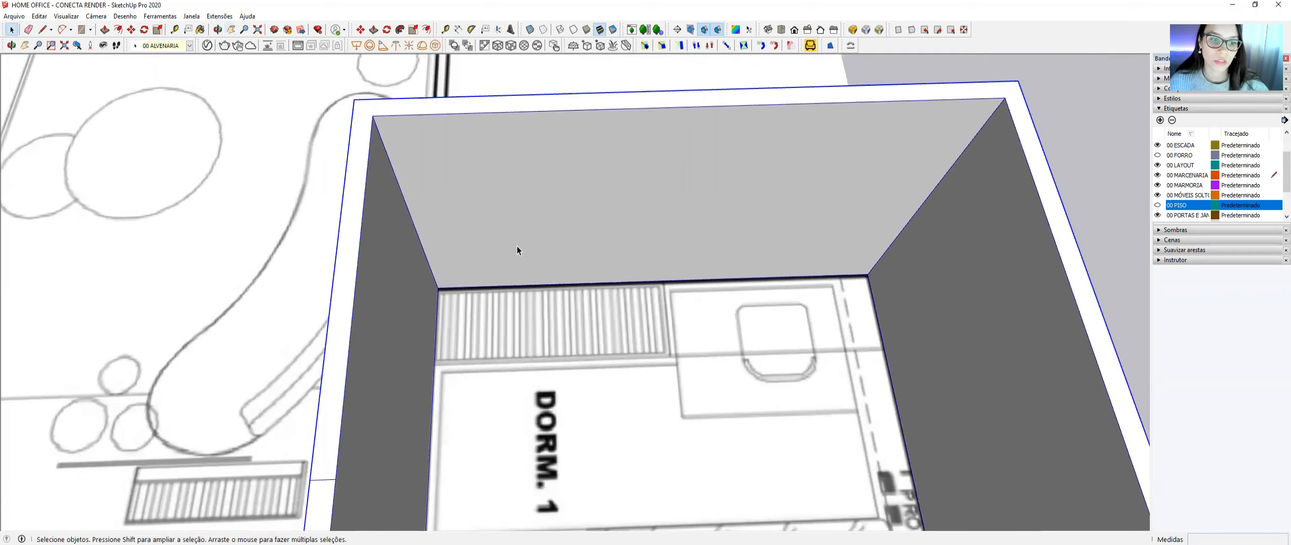
pyautogui.click(502, 262)
pyautogui.press('p')
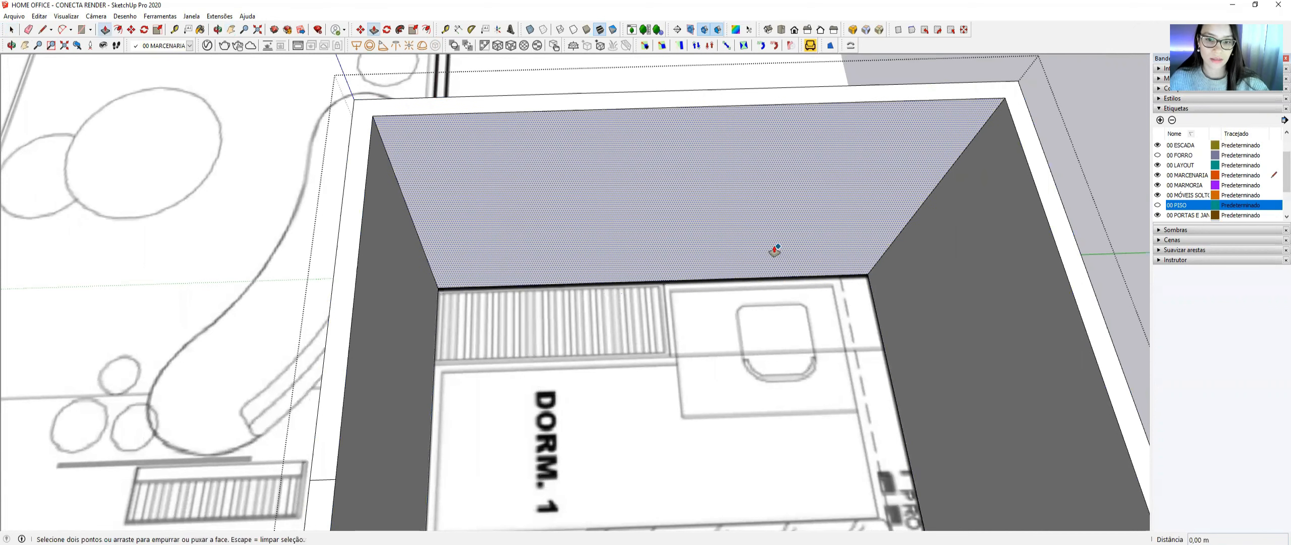
pyautogui.scroll(2, 585, 272)
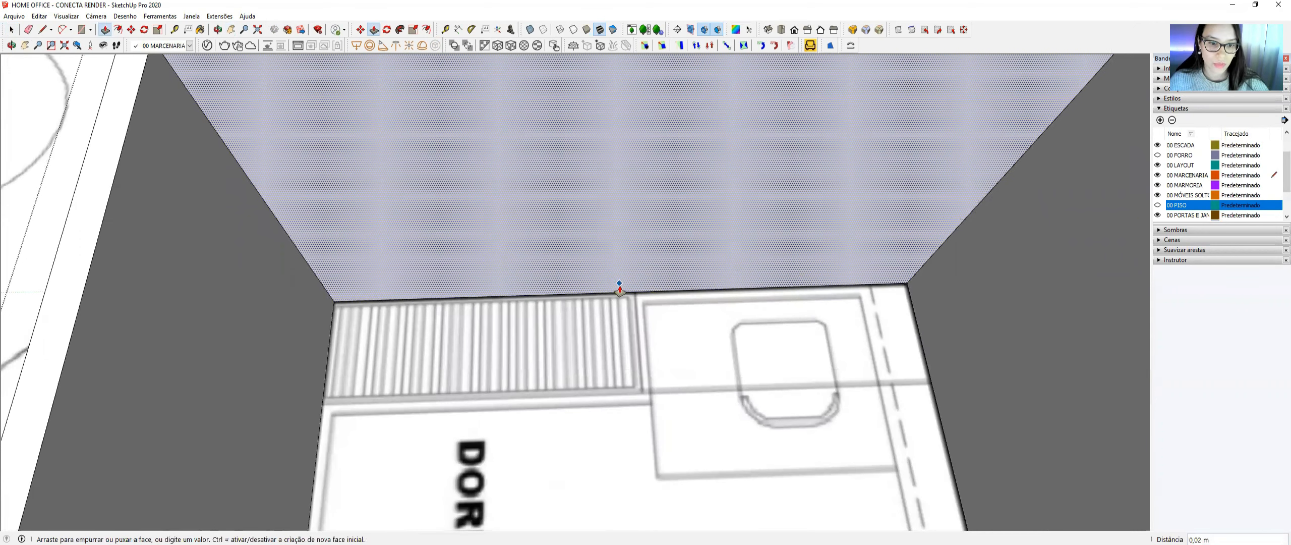
pyautogui.click(620, 288)
pyautogui.press('space')
pyautogui.press('Escape')
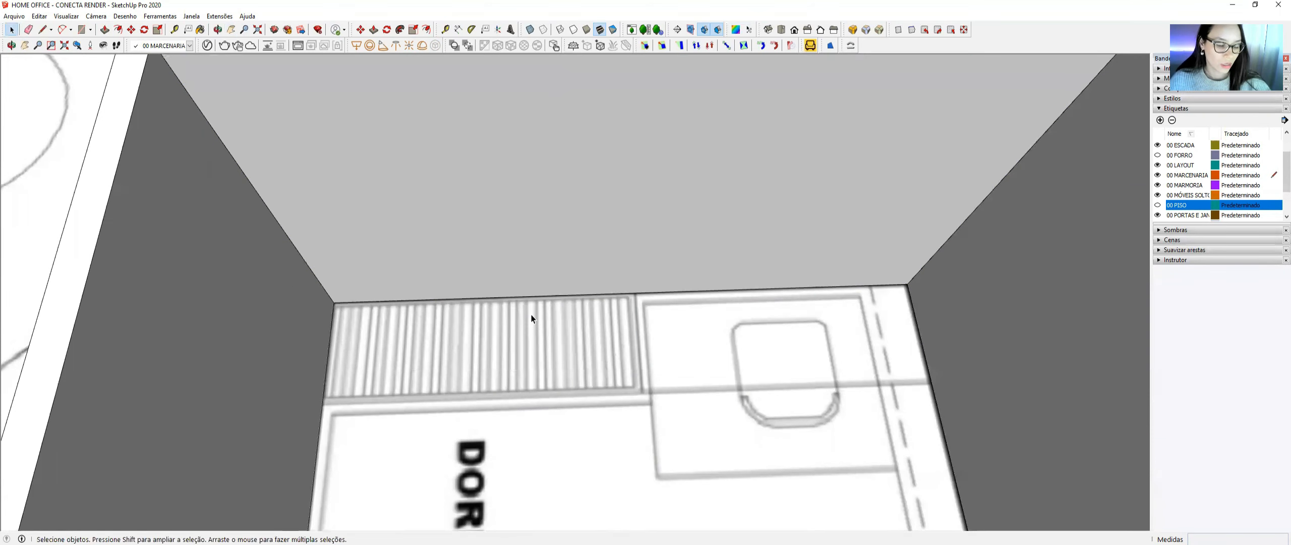
# - Draw a rectangle on the floor over the closet footprint of the plan, against the back wall
pyautogui.press('r')
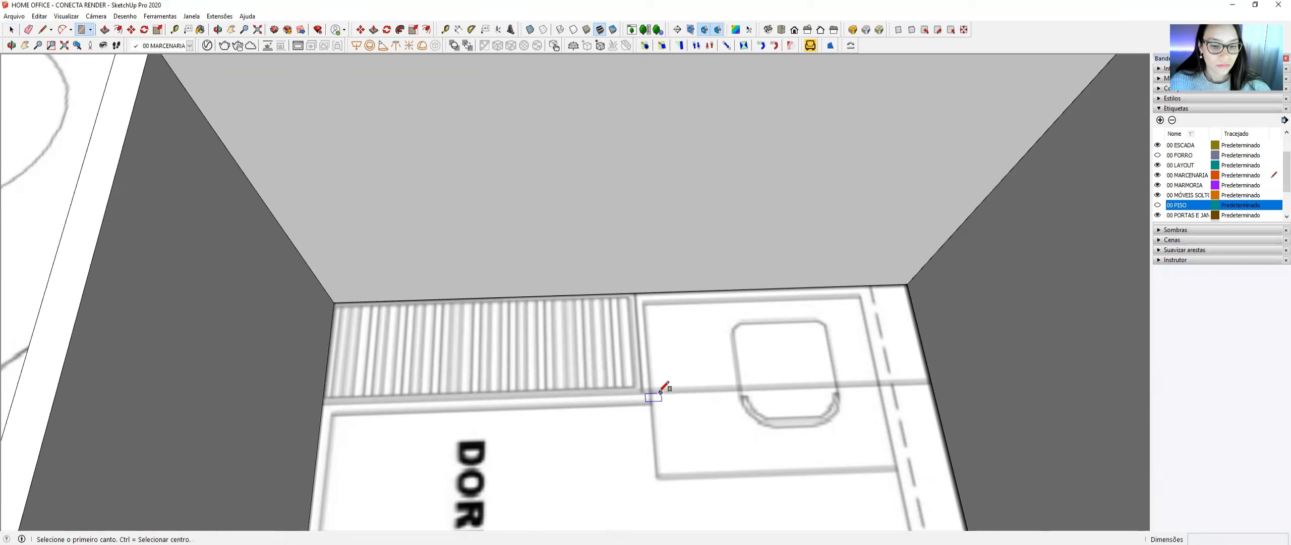
pyautogui.scroll(2, 655, 391)
pyautogui.click(147, 410)
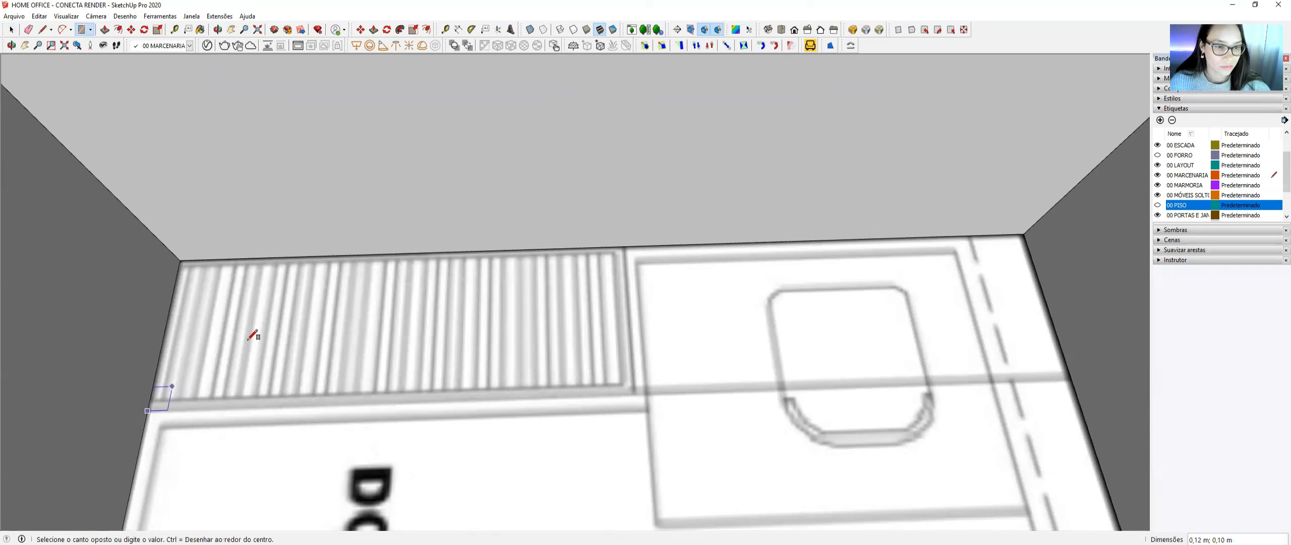
pyautogui.click(624, 247)
pyautogui.scroll(5, 618, 309)
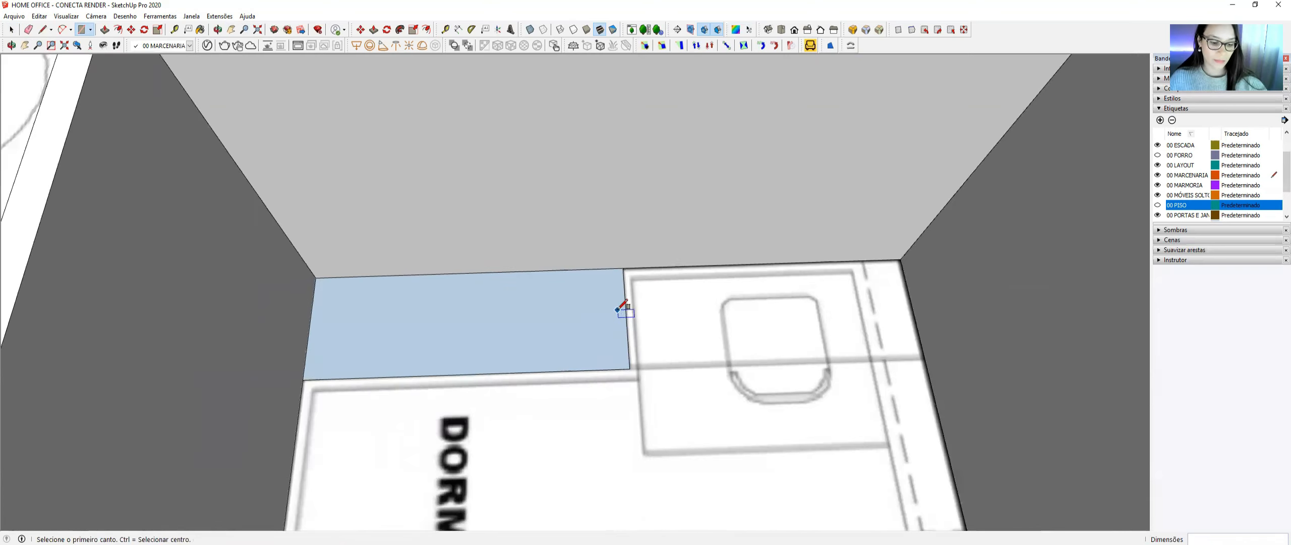
pyautogui.keyDown('shift'); pyautogui.moveTo(565, 219); pyautogui.dragTo(631, 248, button='middle'); pyautogui.keyUp('shift')
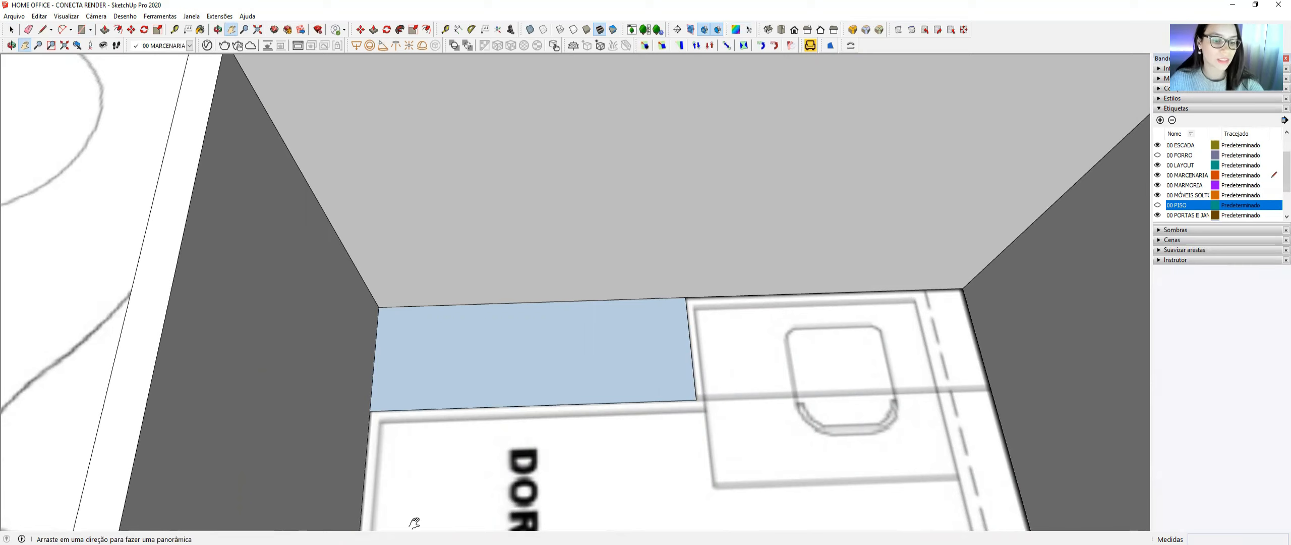
# - Examine the base of the white closet in the reference photo image01.jpg and return to the room model
pyautogui.hotkey('alt', 'Tab')
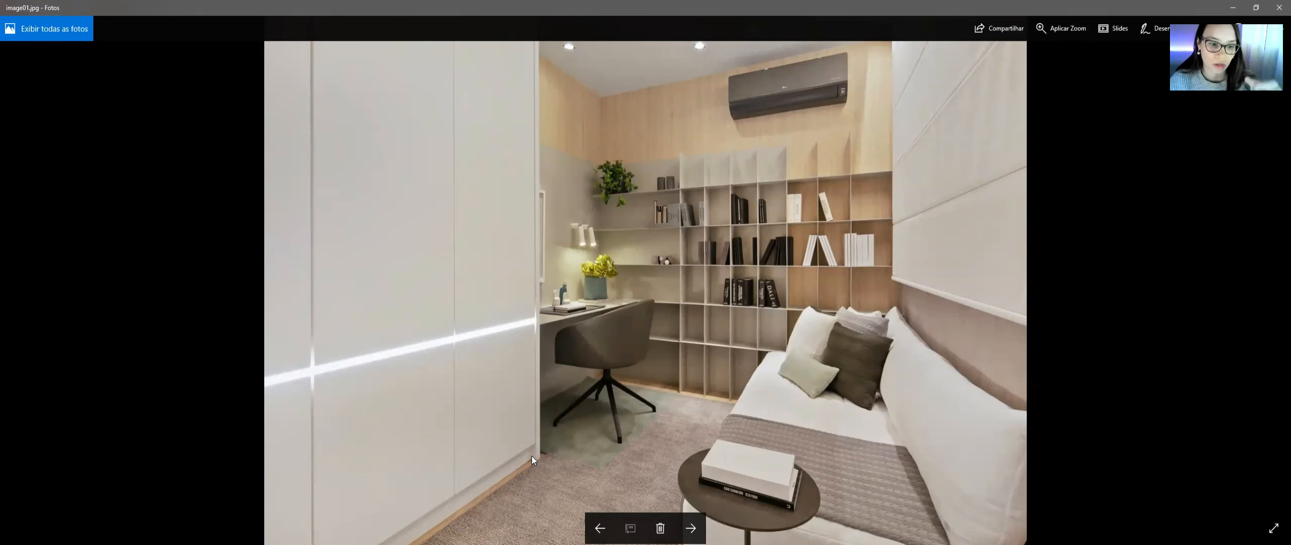
pyautogui.moveTo(482, 544)
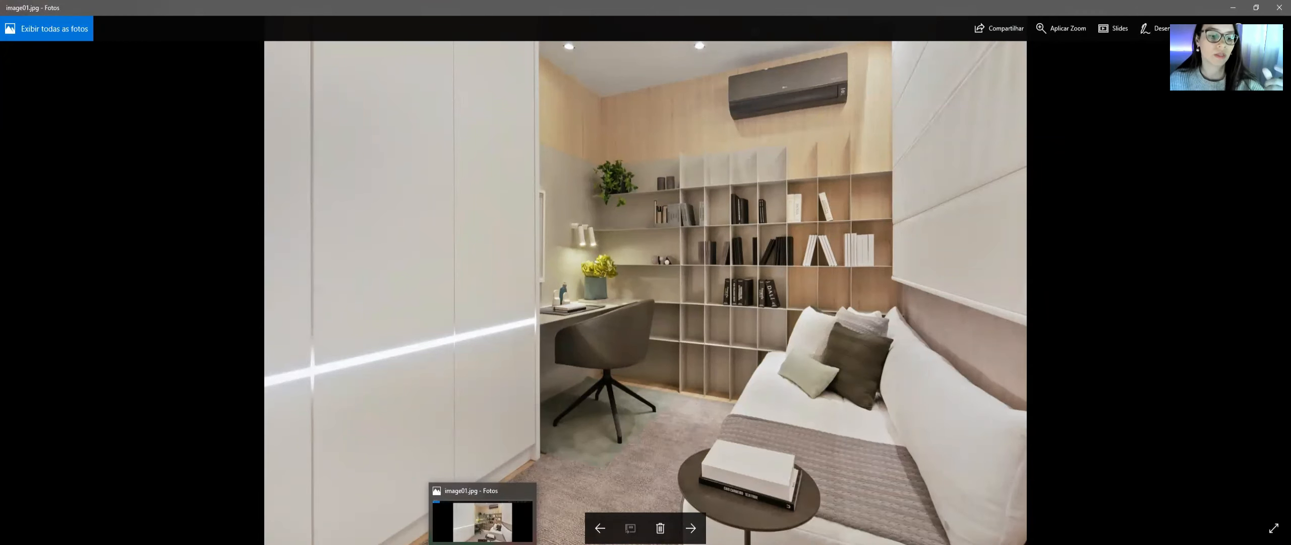
pyautogui.hotkey('alt', 'Tab')
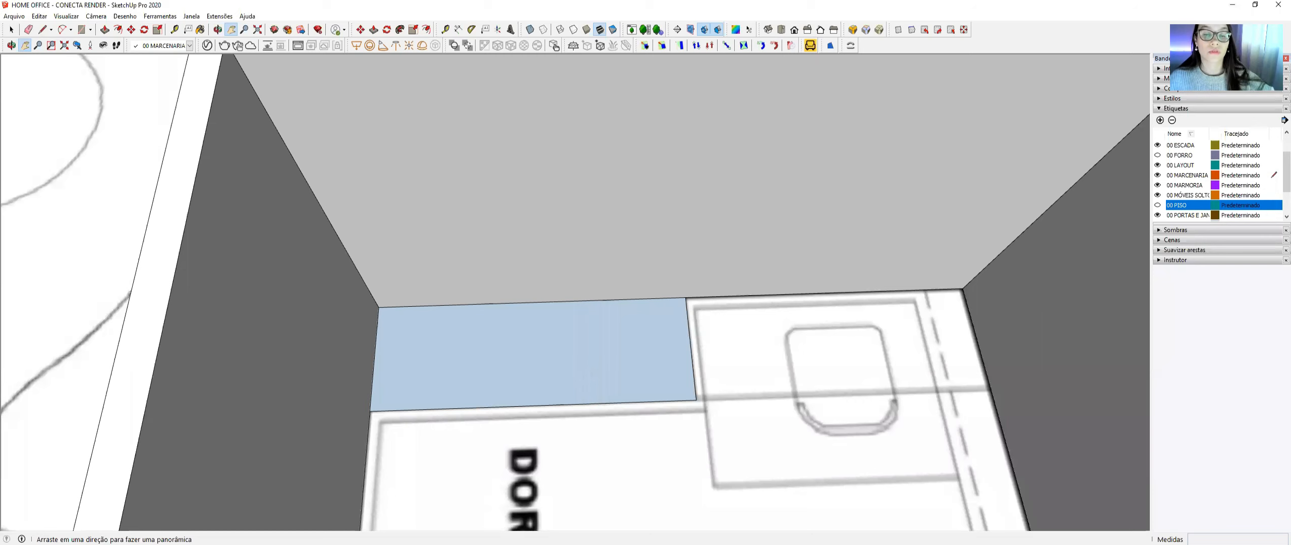
pyautogui.press('p')
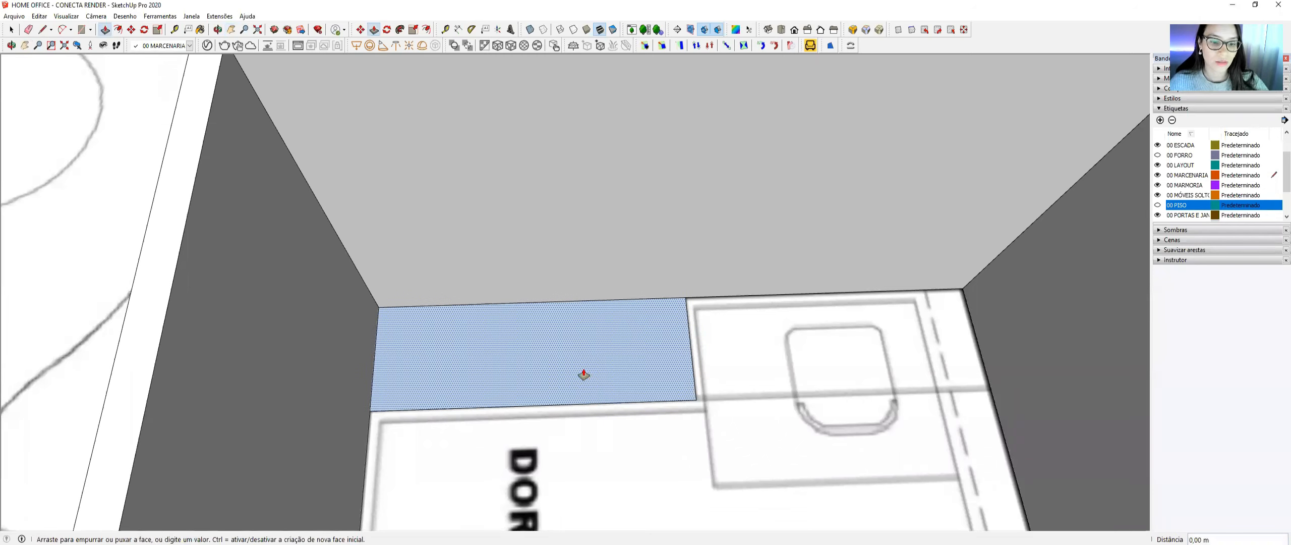
pyautogui.click(534, 211)
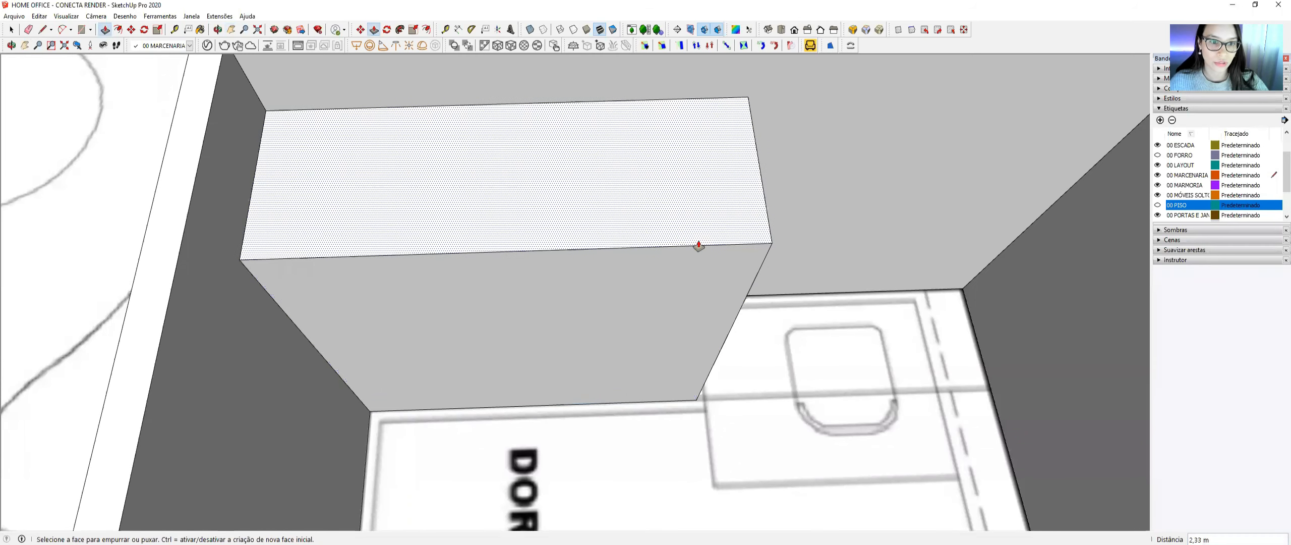
pyautogui.hotkey('ctrl', 'z')
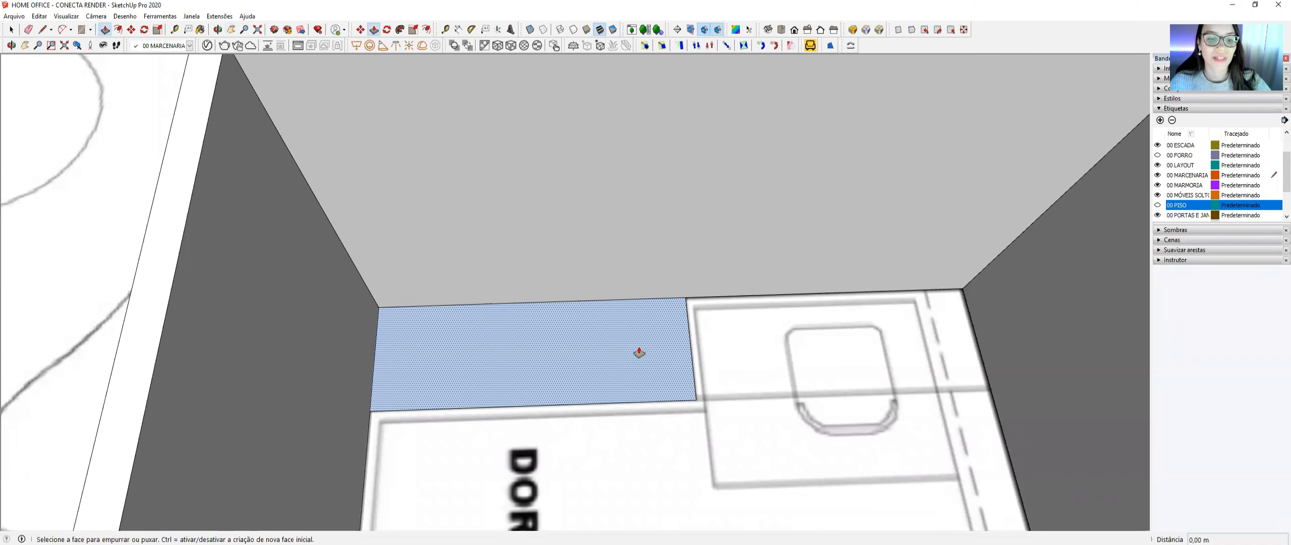
# - Extrude the closet footprint 0.07 m upward as a base and make it a group
pyautogui.click(639, 349)
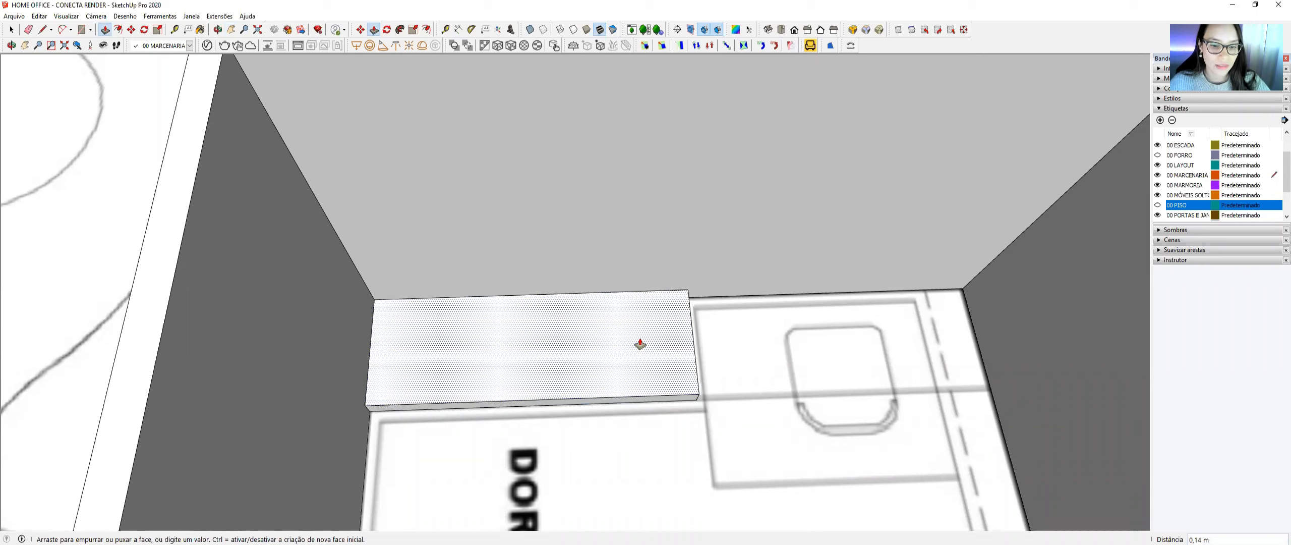
pyautogui.write(',07')
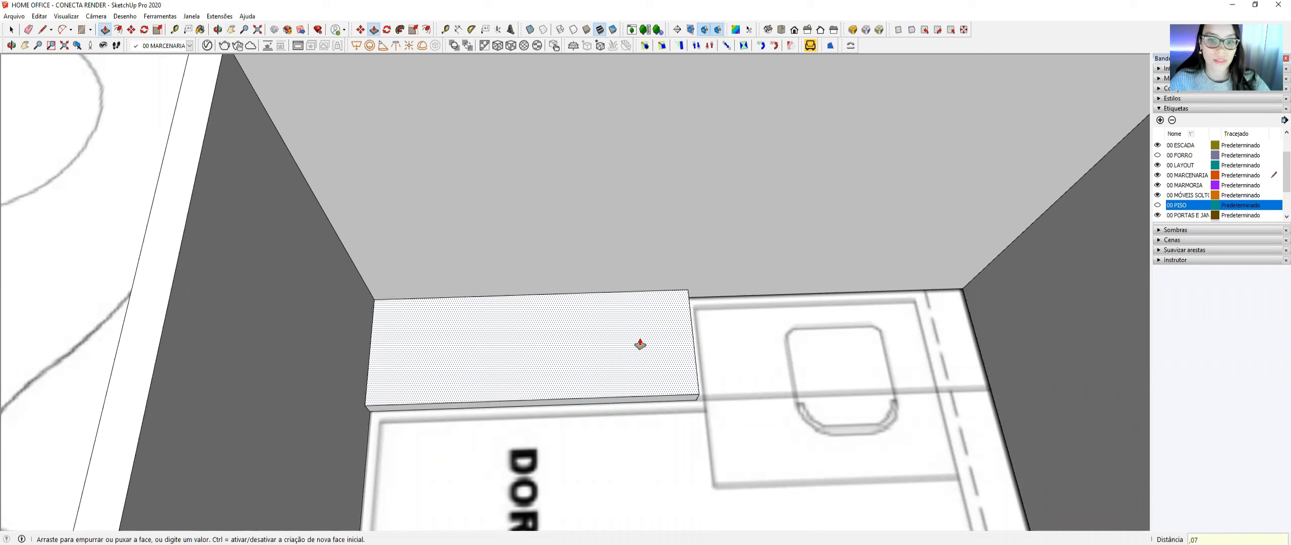
pyautogui.press('Return')
pyautogui.press('space')
pyautogui.scroll(1, 661, 368)
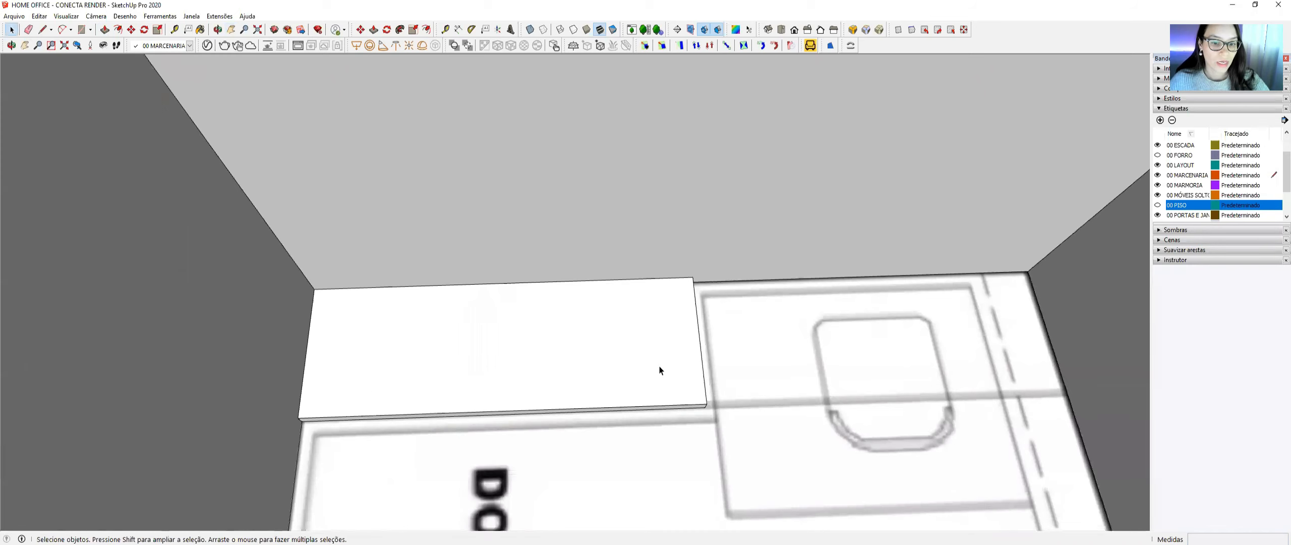
pyautogui.tripleClick(660, 370)
pyautogui.hotkey('ctrl', 'g')
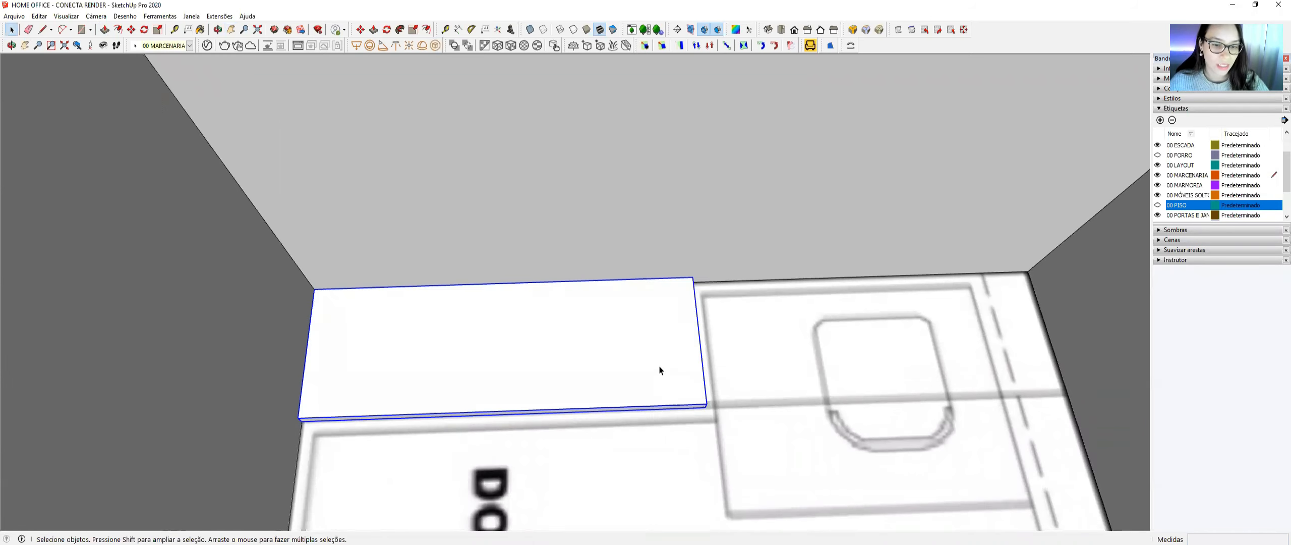
# - Draw a rectangle on top of the closet base from its front corner to the opposite corner at the wall
pyautogui.press('r')
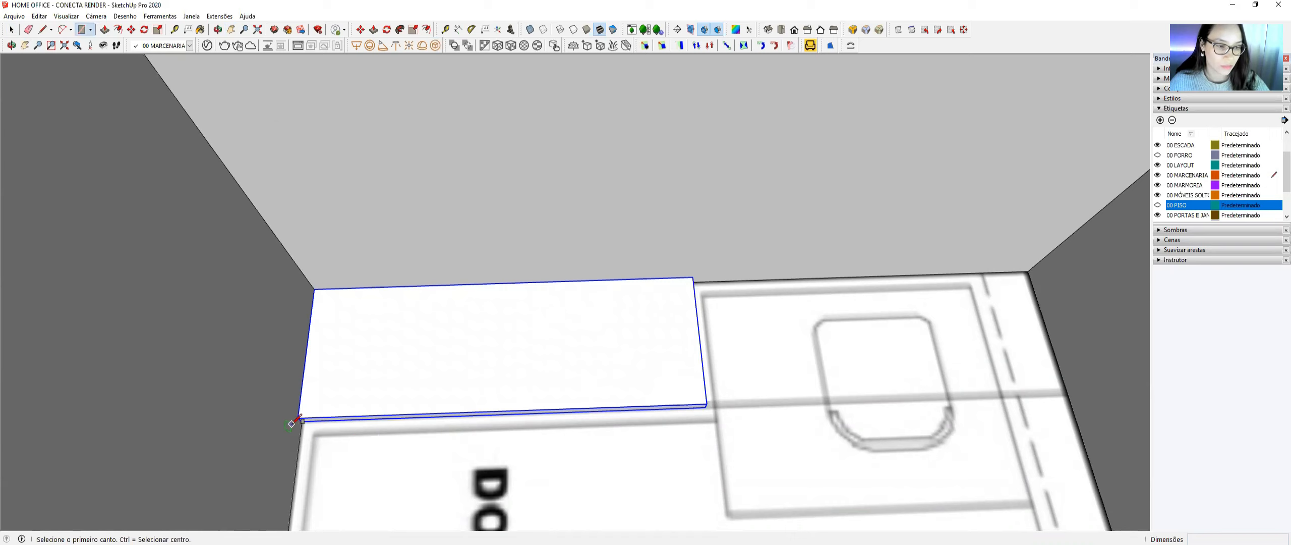
pyautogui.click(298, 418)
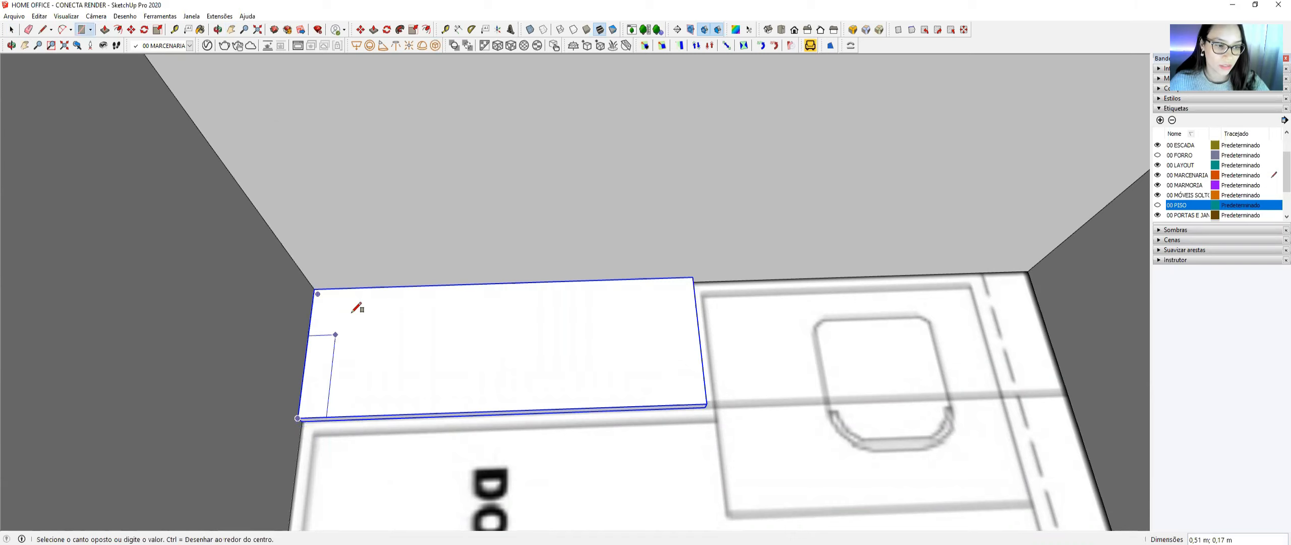
pyautogui.click(698, 276)
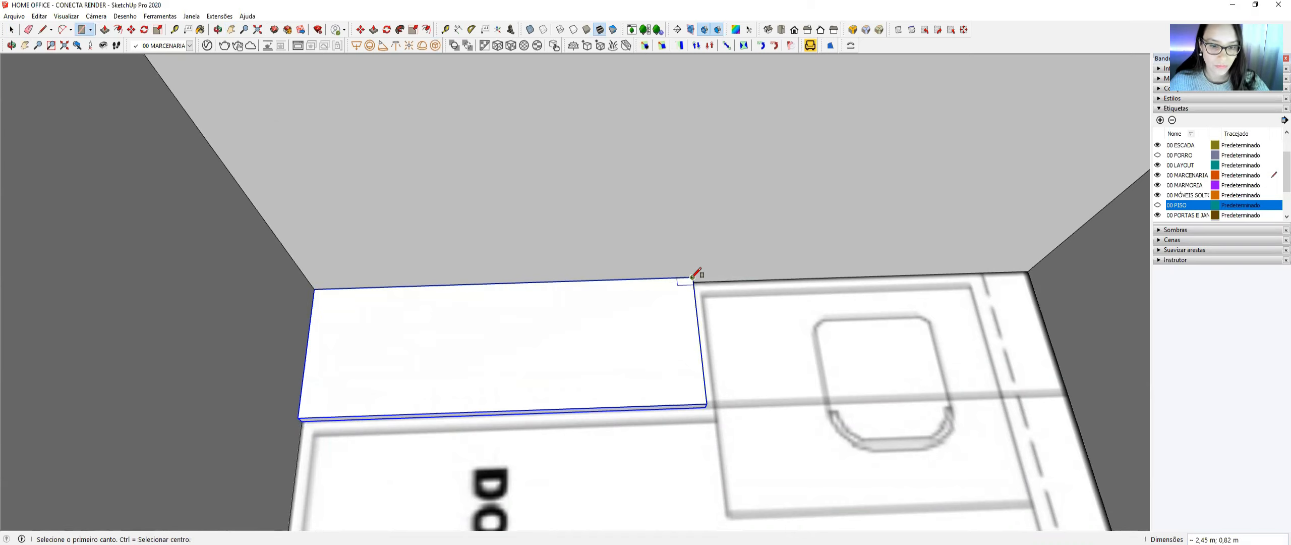
pyautogui.scroll(-1, 693, 276)
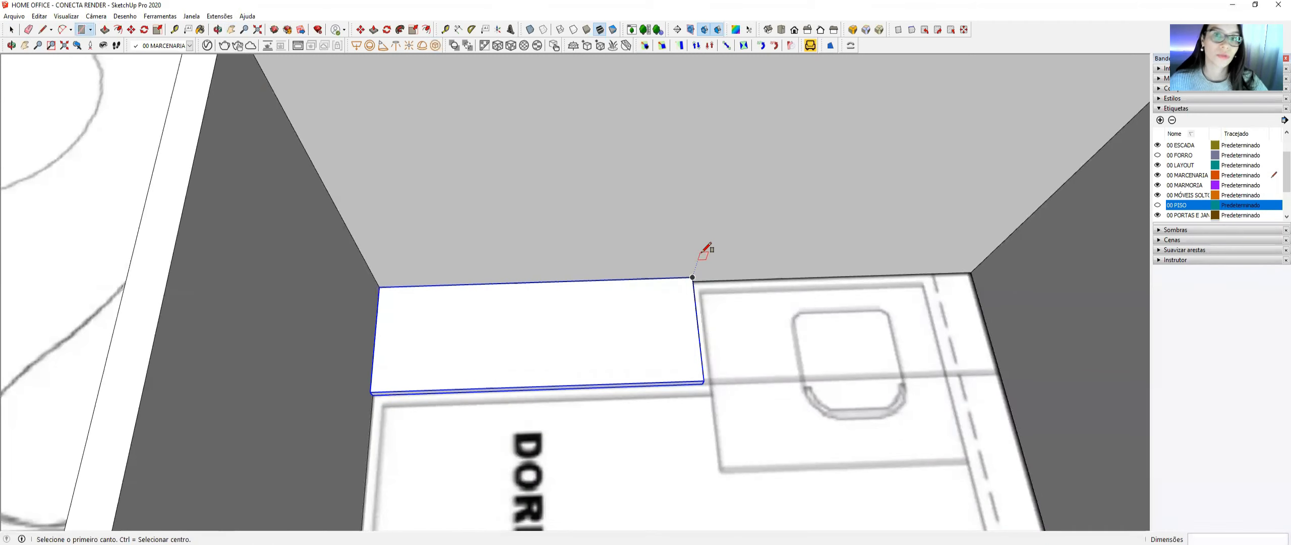
pyautogui.press('t')
pyautogui.click(711, 280)
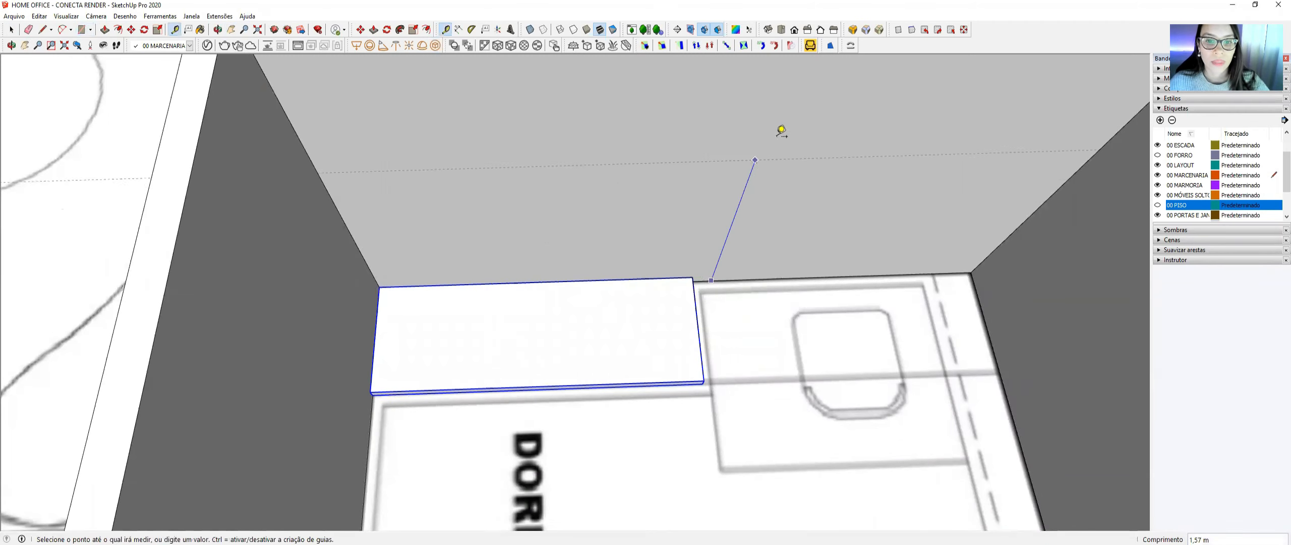
pyautogui.scroll(-2, 845, 84)
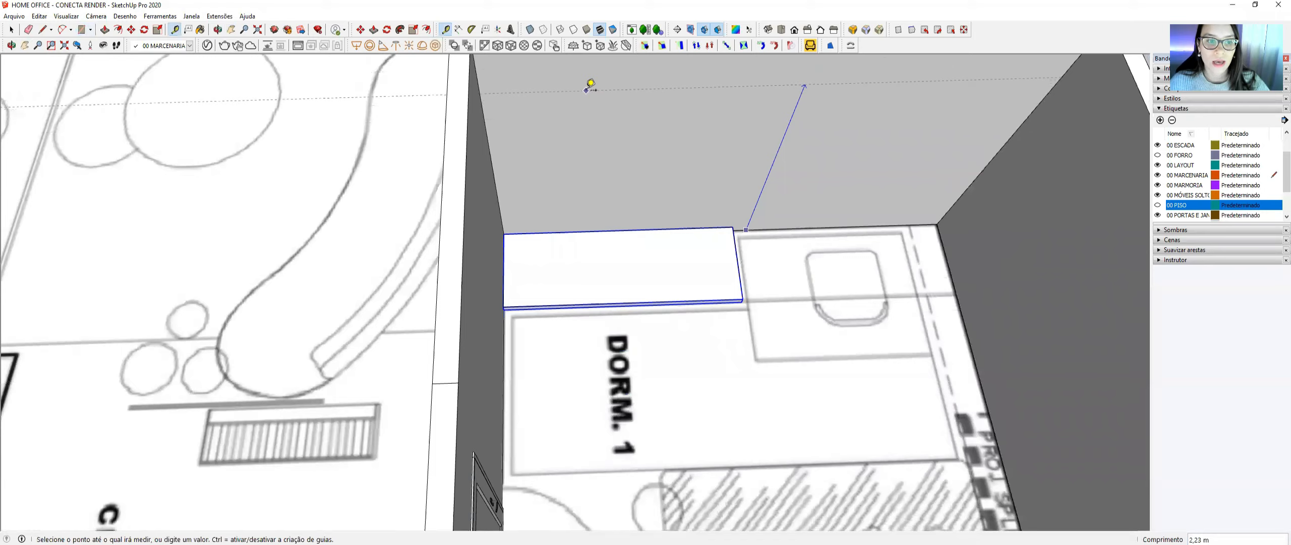
pyautogui.scroll(-3, 648, 83)
pyautogui.press('Escape')
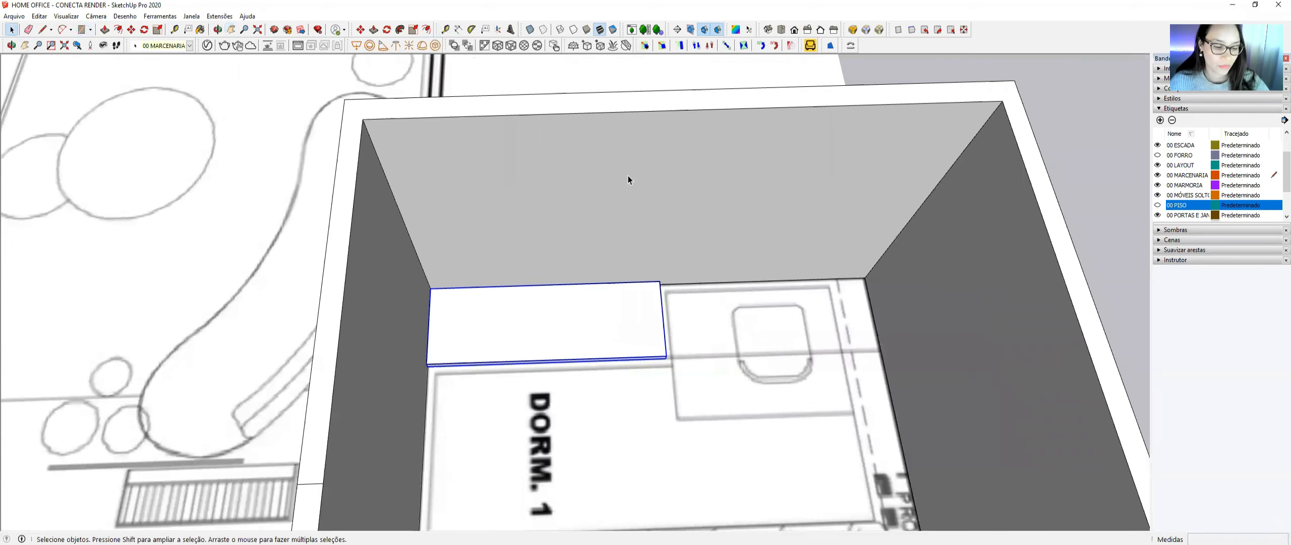
# - Place a guide line on the back wall 2.6 m above its floor edge
pyautogui.click(683, 281)
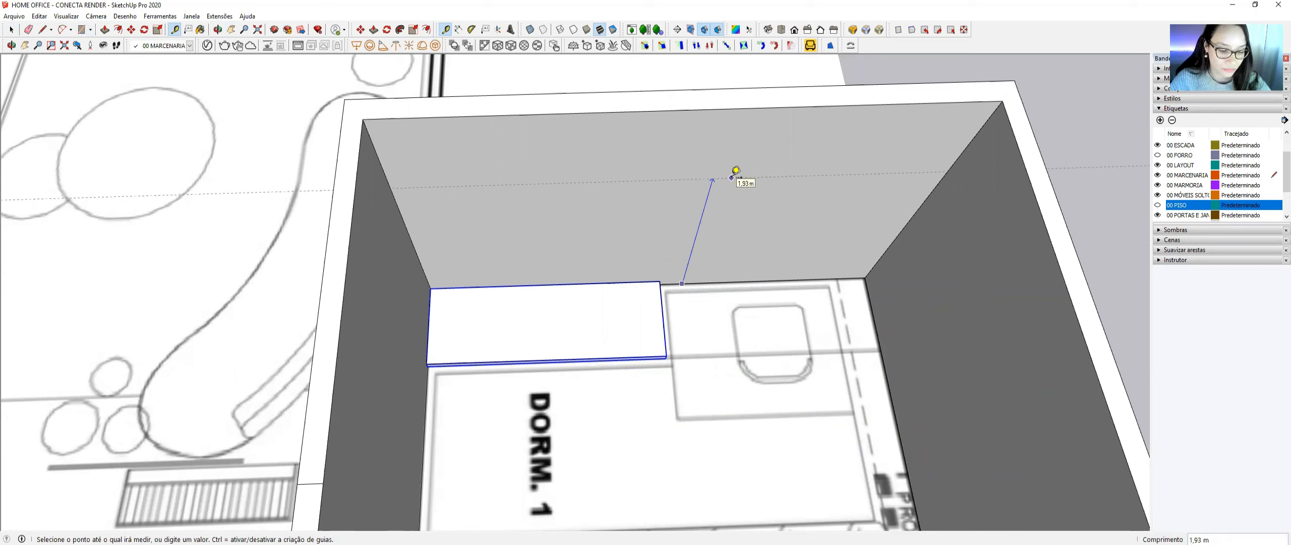
pyautogui.write('2,6')
pyautogui.press('Return')
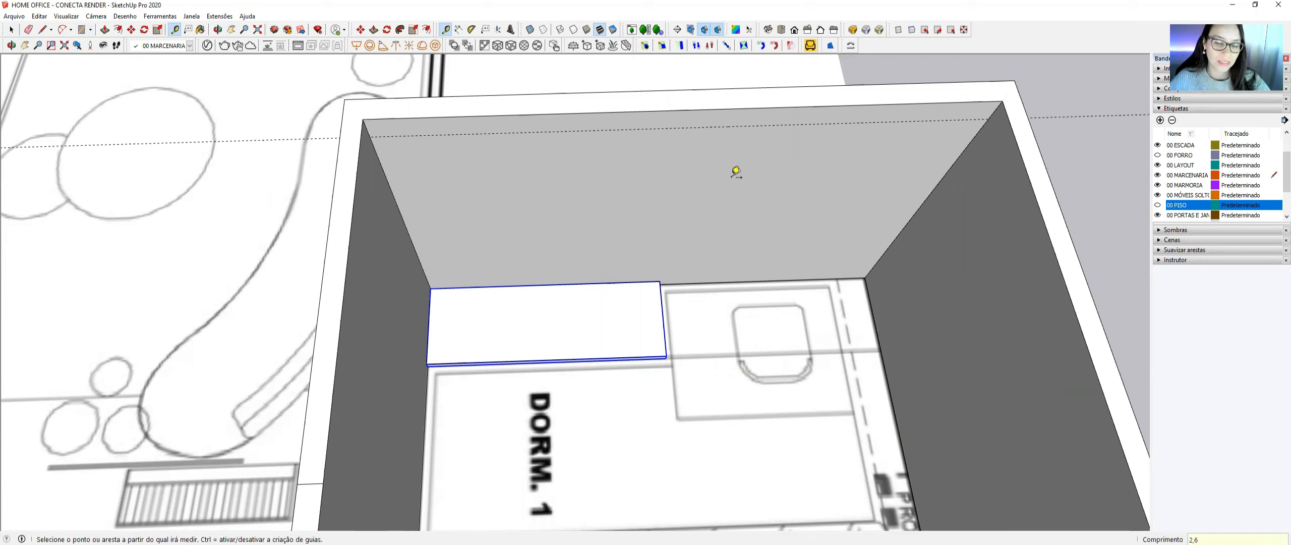
# - Place a second guide line on the back wall just below the 2.6 m guide
pyautogui.click(722, 127)
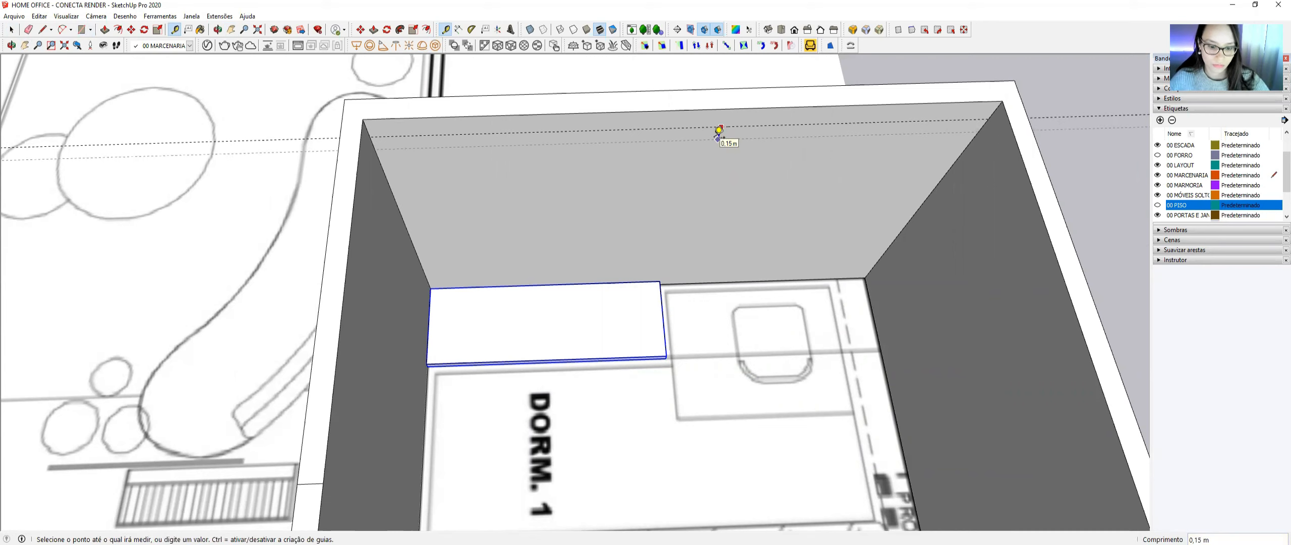
pyautogui.write(',0')
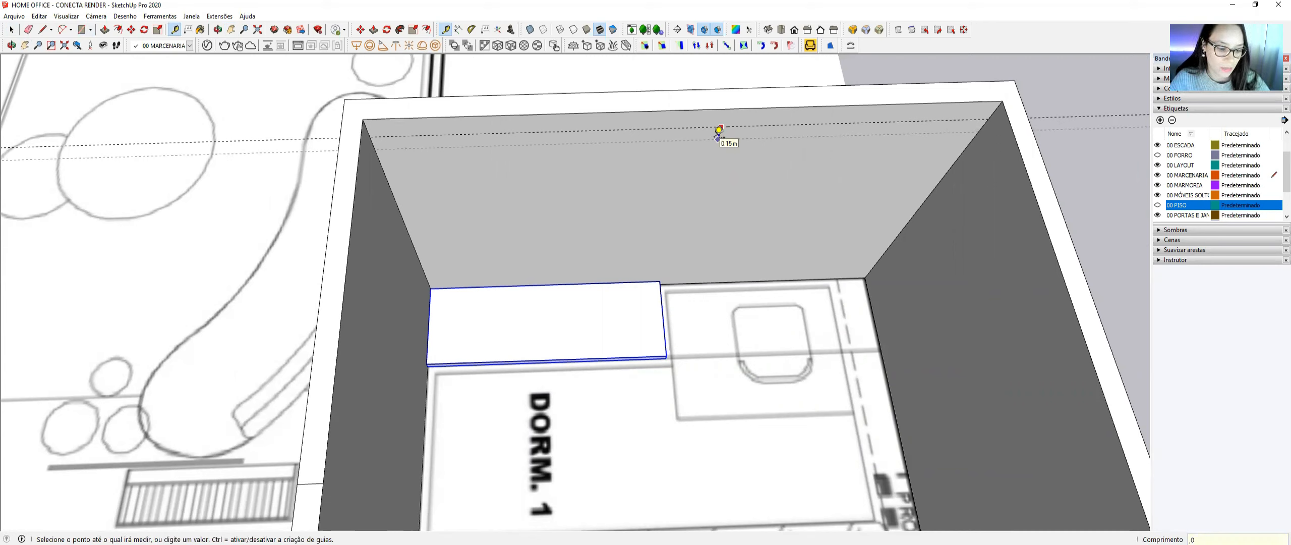
pyautogui.press('Return')
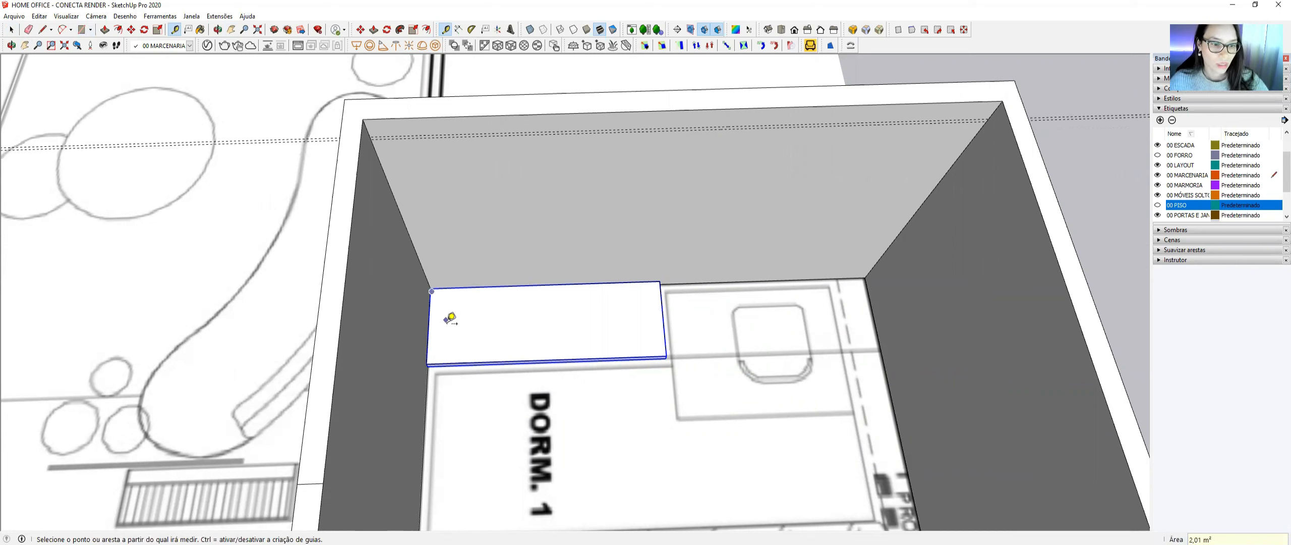
# - Extrude the rectangle on top of the closet base 2.5 m upward to form the closet body
pyautogui.press('space')
pyautogui.click(532, 307)
pyautogui.press('p')
pyautogui.moveTo(660, 281); pyautogui.dragTo(710, 142)
pyautogui.write('2,5')
pyautogui.press('Return')
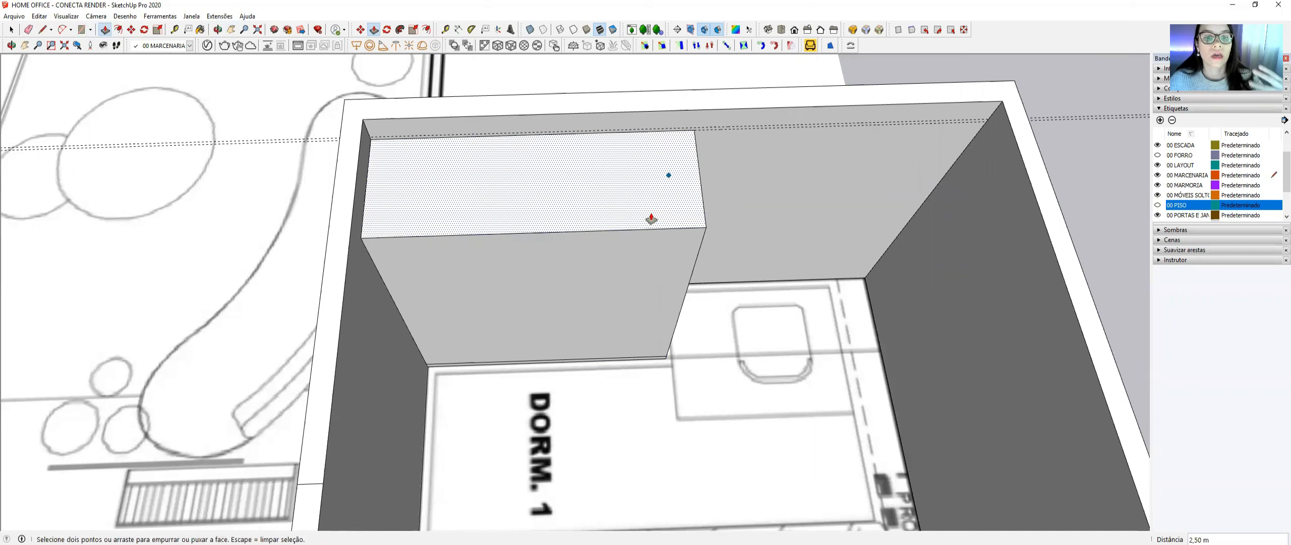
# - Examine the closet front in the reference photo image01.jpg and return to the room model
pyautogui.click(11, 30)
pyautogui.scroll(1, 453, 174)
pyautogui.scroll(5, 495, 178)
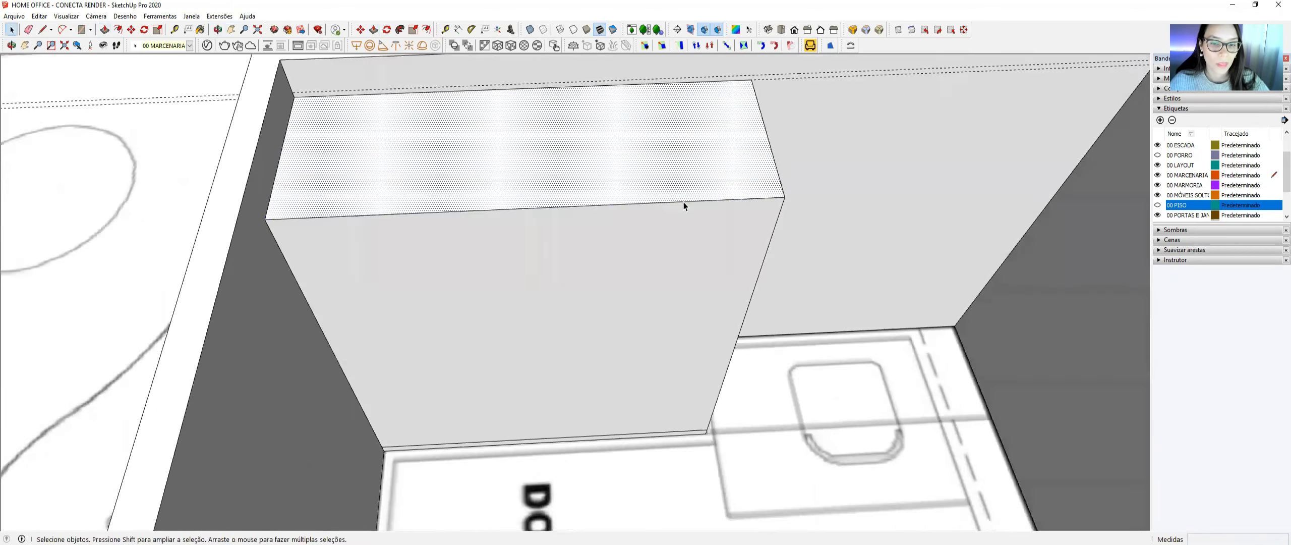
pyautogui.hotkey('alt', 'Tab')
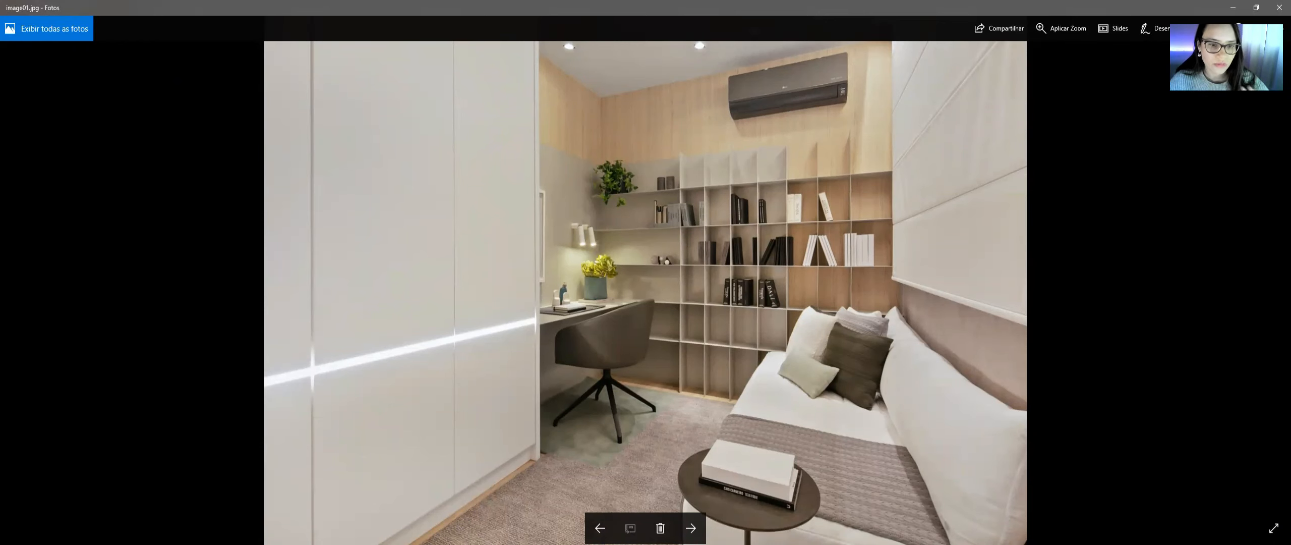
pyautogui.moveTo(483, 544)
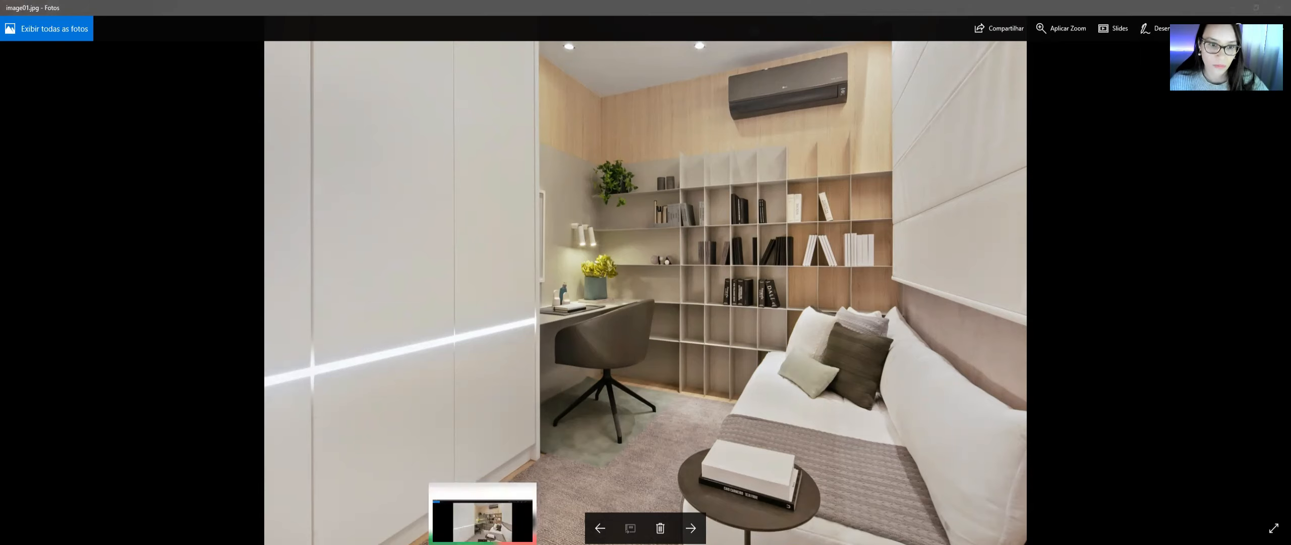
pyautogui.click(487, 522)
pyautogui.click(571, 207)
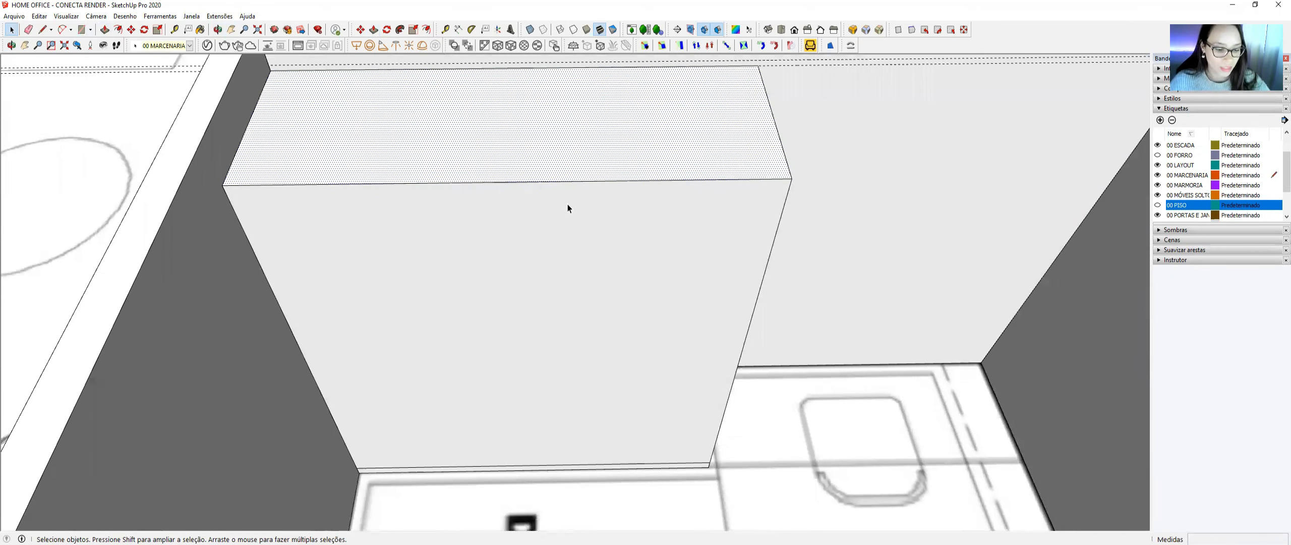
# - Offset the outline of the closet's front face 0.015 m inward
pyautogui.scroll(-2, 569, 208)
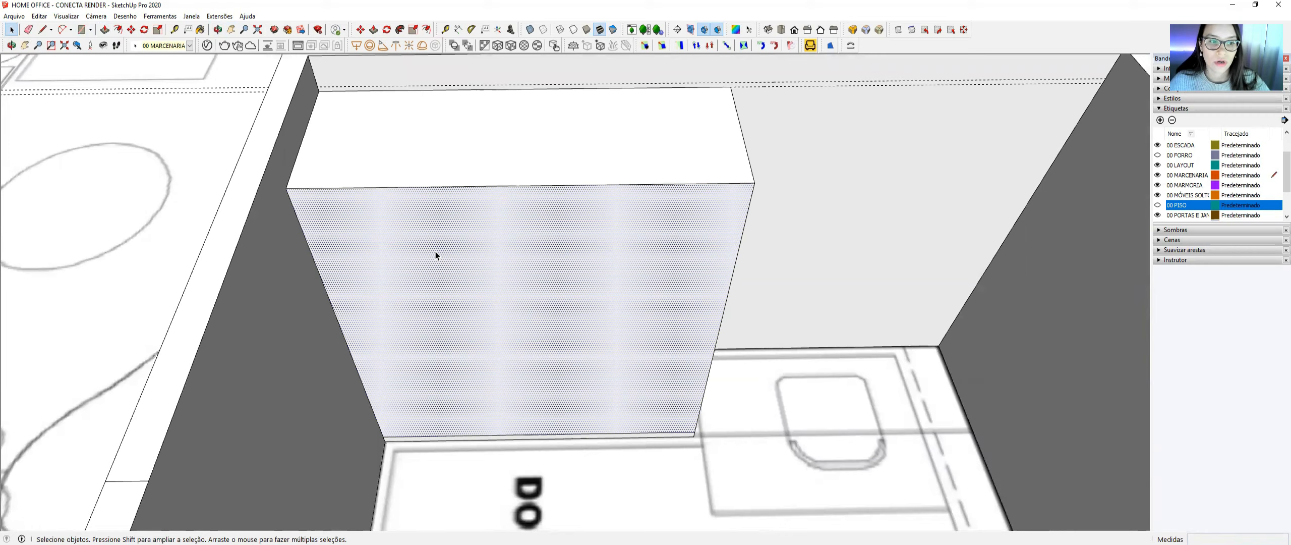
pyautogui.moveTo(583, 247); pyautogui.dragTo(386, 202, button='middle')
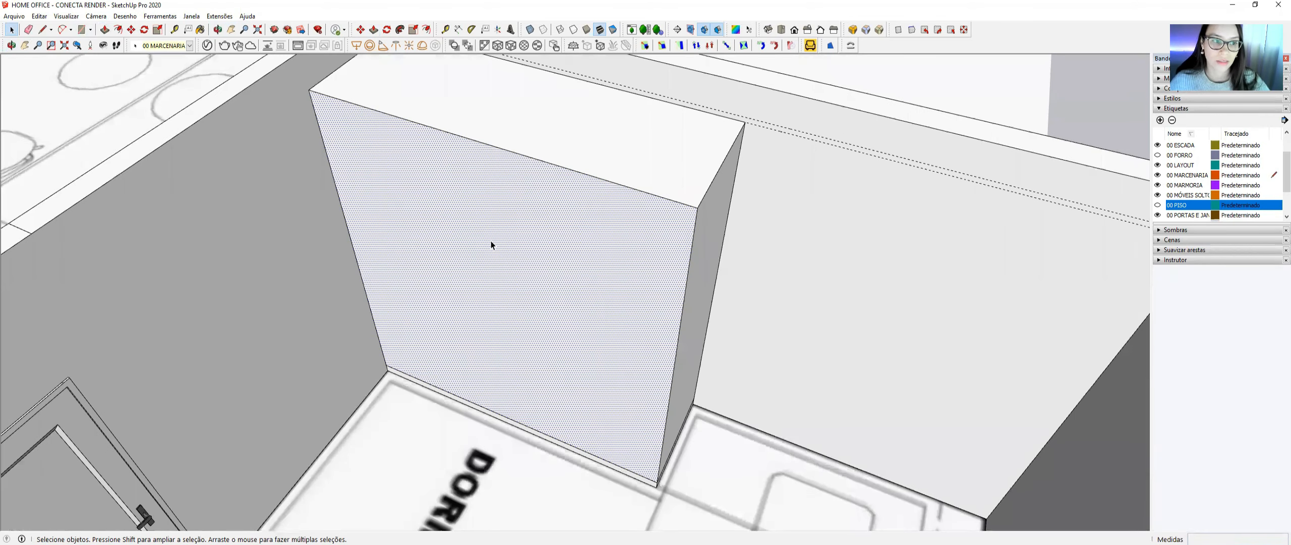
pyautogui.click(119, 29)
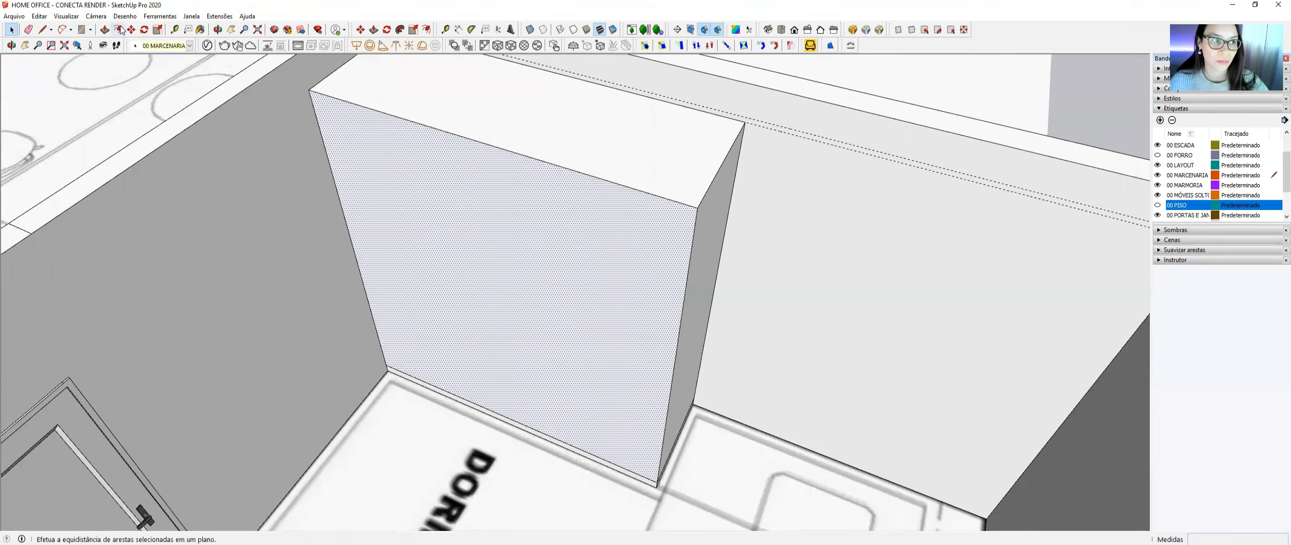
pyautogui.scroll(3, 585, 237)
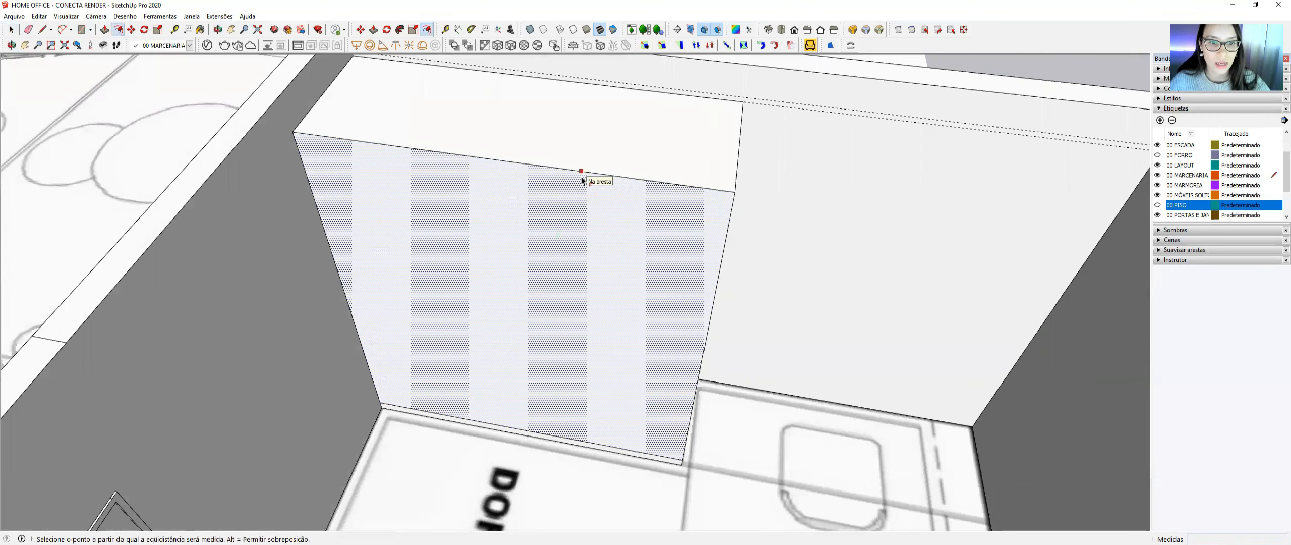
pyautogui.click(582, 177)
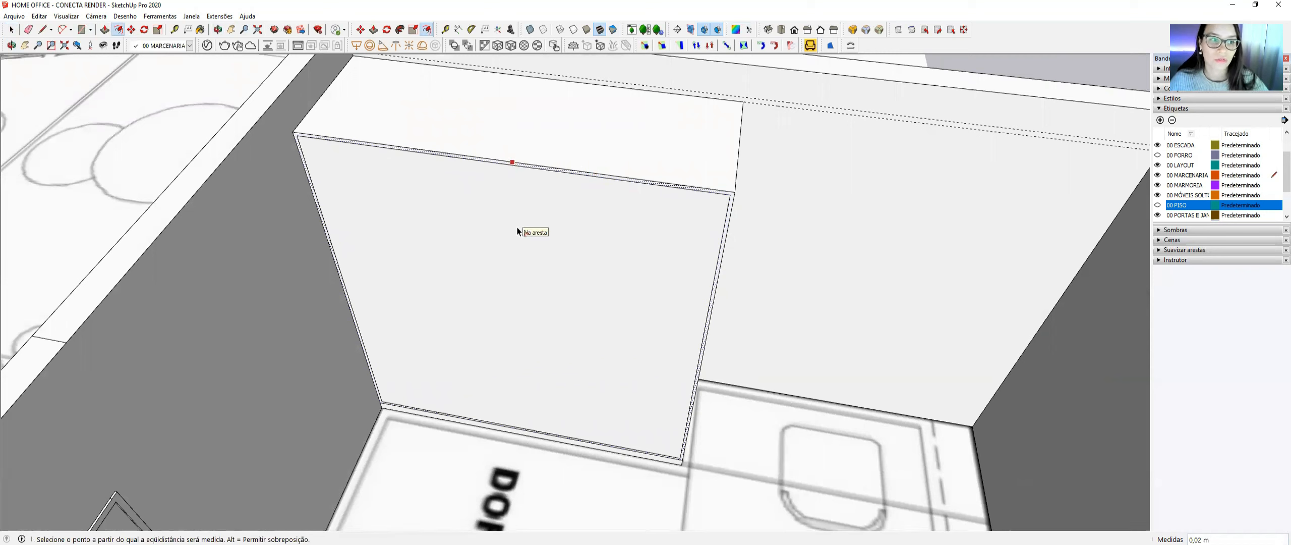
pyautogui.press('Escape')
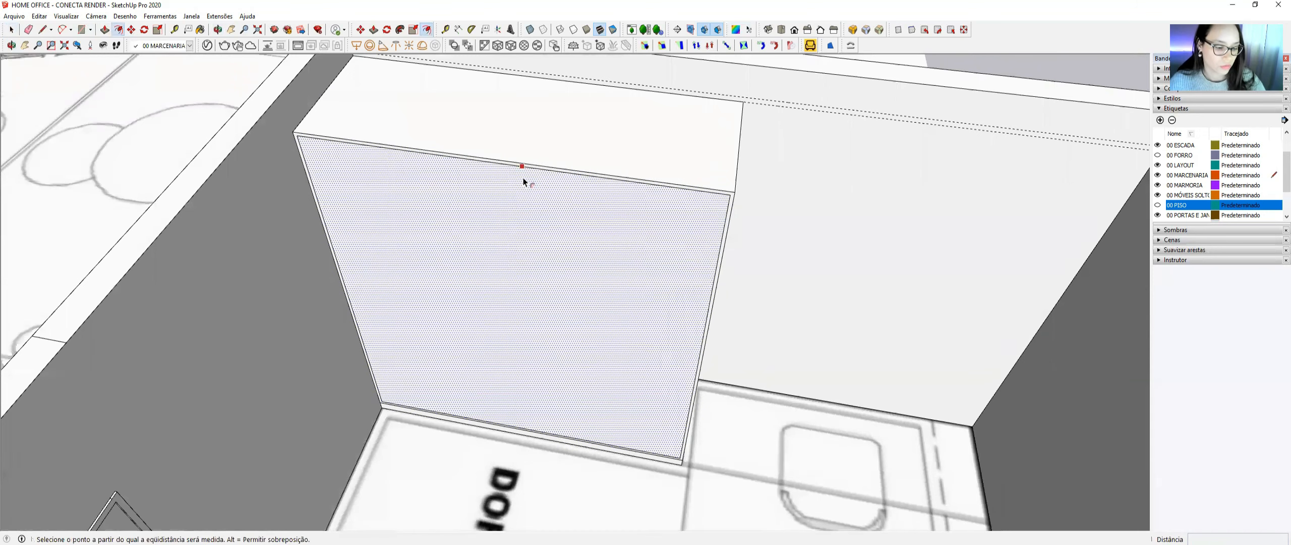
pyautogui.click(519, 177)
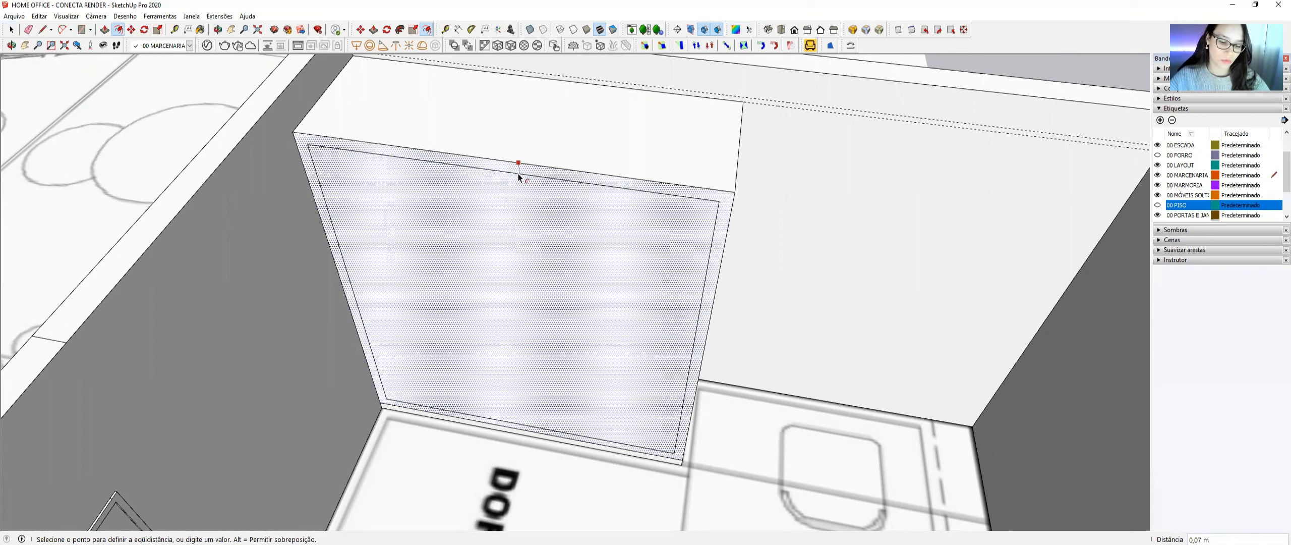
pyautogui.write('0')
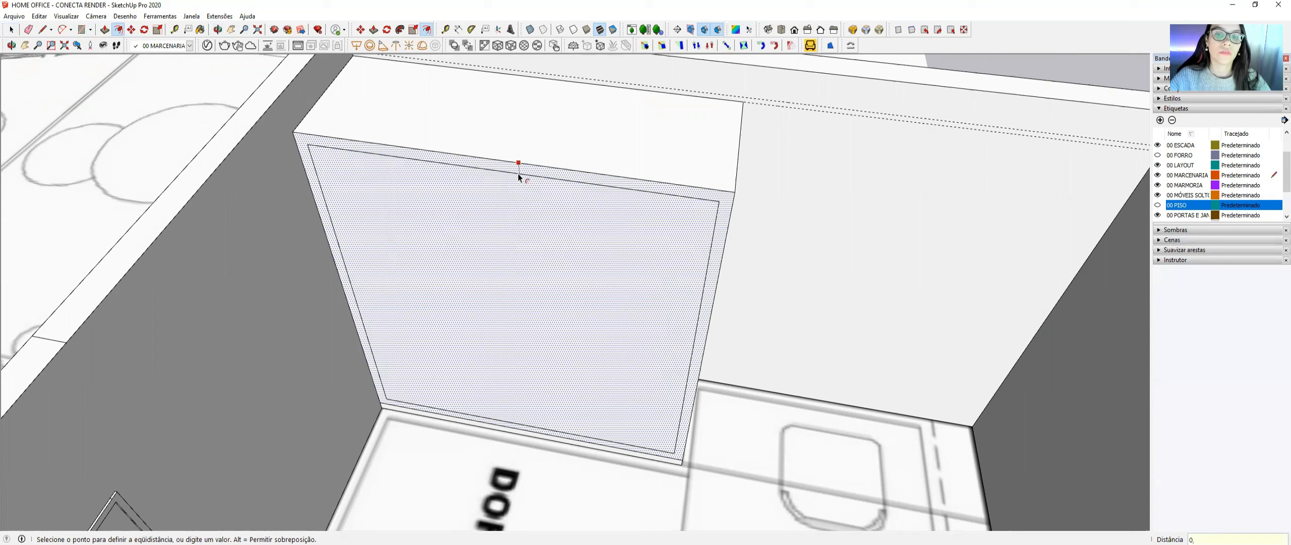
pyautogui.write(',01')
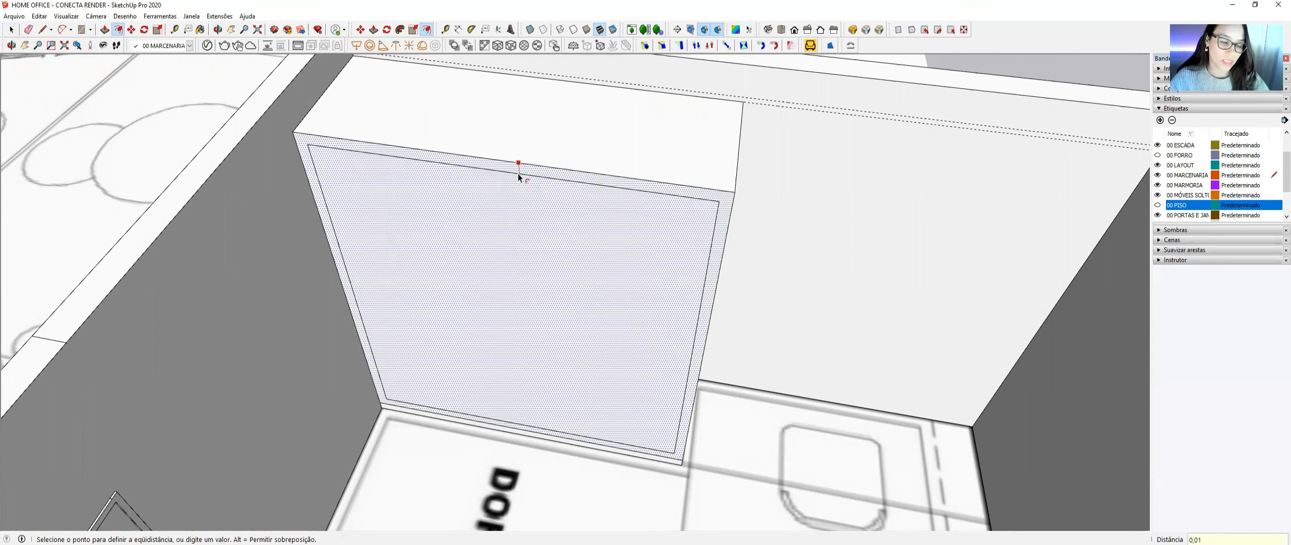
pyautogui.write('5')
pyautogui.press('Return')
pyautogui.press('space')
pyautogui.click(538, 291)
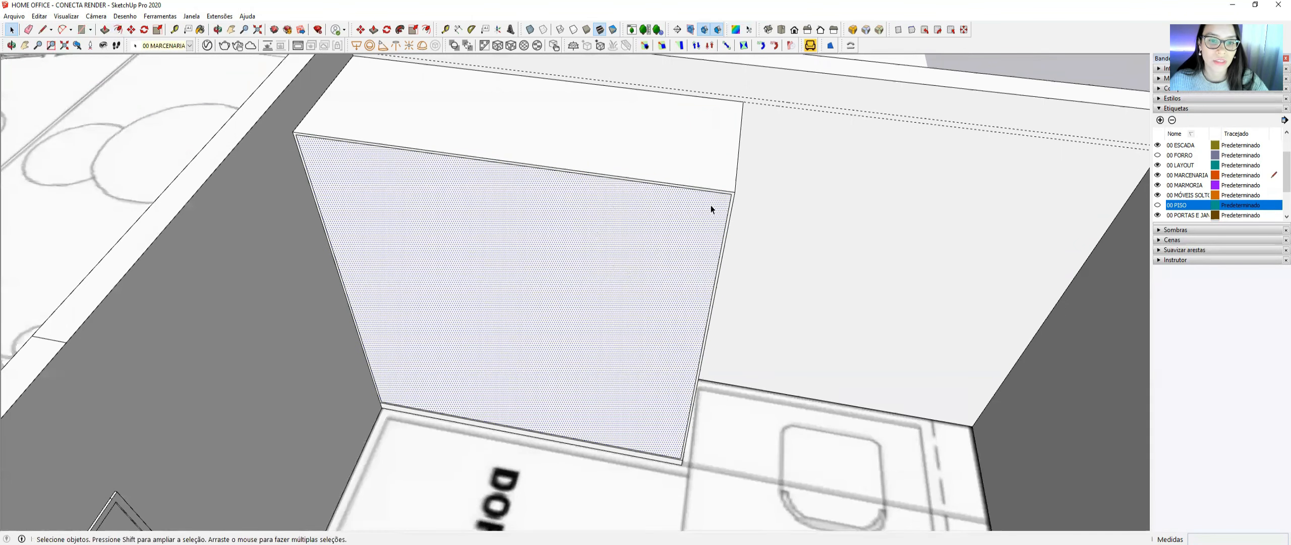
# - Push the inner front face 0.65 m inward to hollow out the closet and make the whole body a group
pyautogui.scroll(2, 711, 209)
pyautogui.scroll(-3, 595, 204)
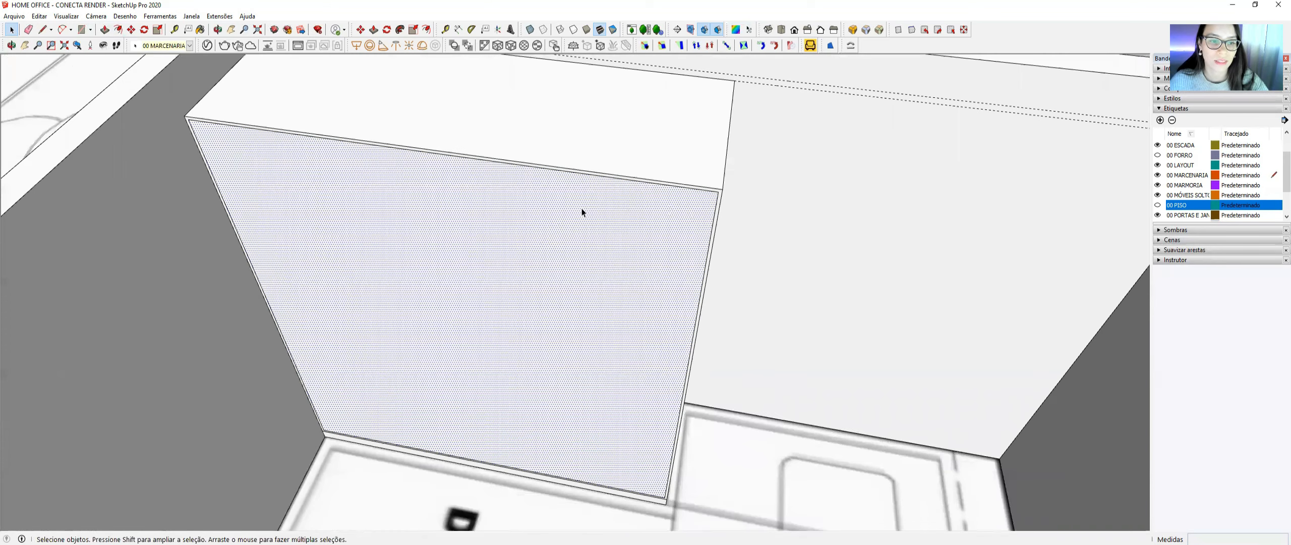
pyautogui.click(373, 29)
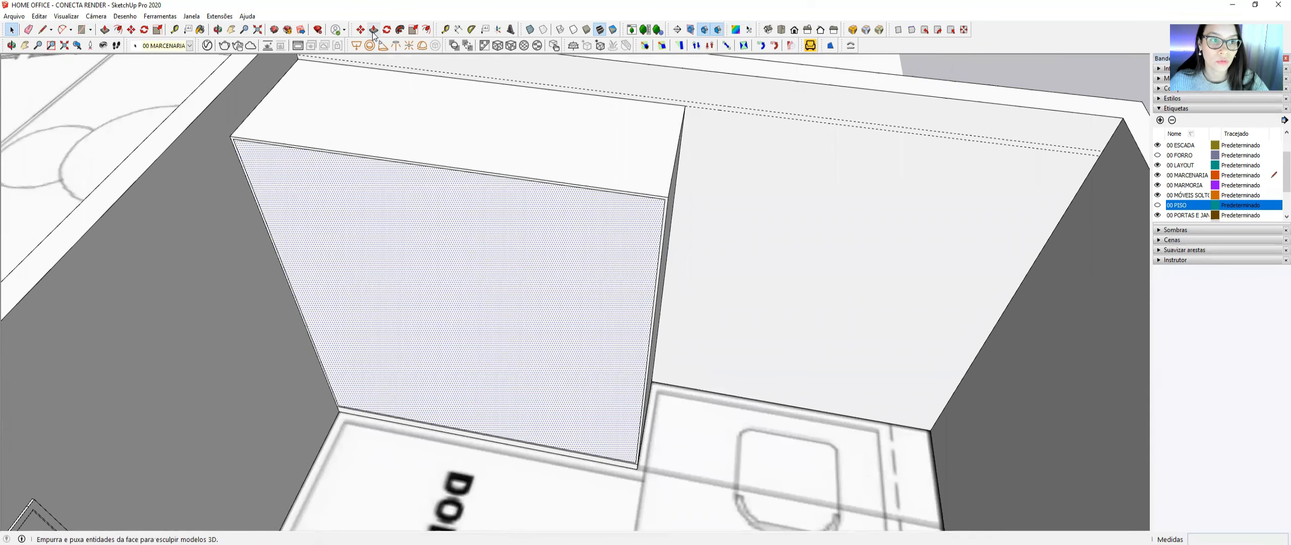
pyautogui.moveTo(421, 336); pyautogui.dragTo(454, 272)
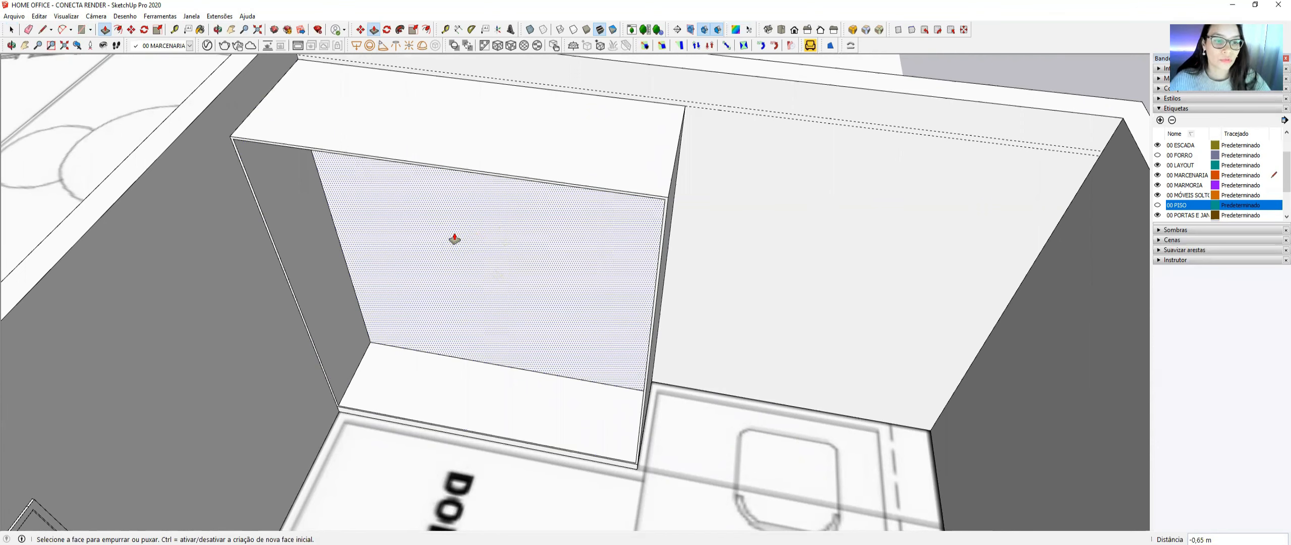
pyautogui.press('space')
pyautogui.tripleClick(454, 337)
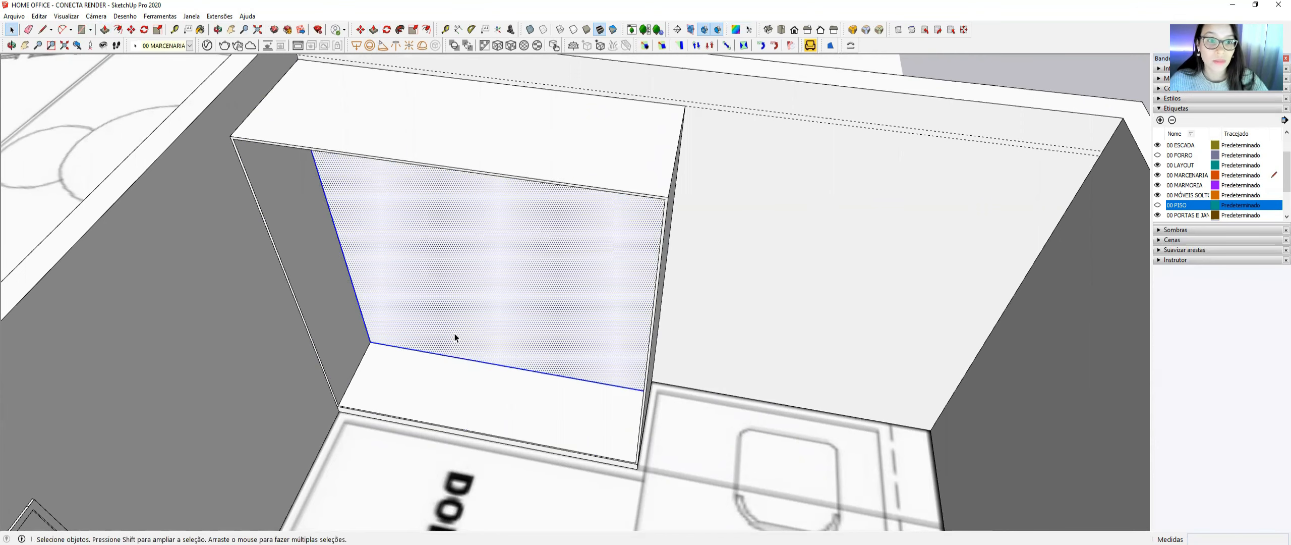
pyautogui.hotkey('ctrl', 'g')
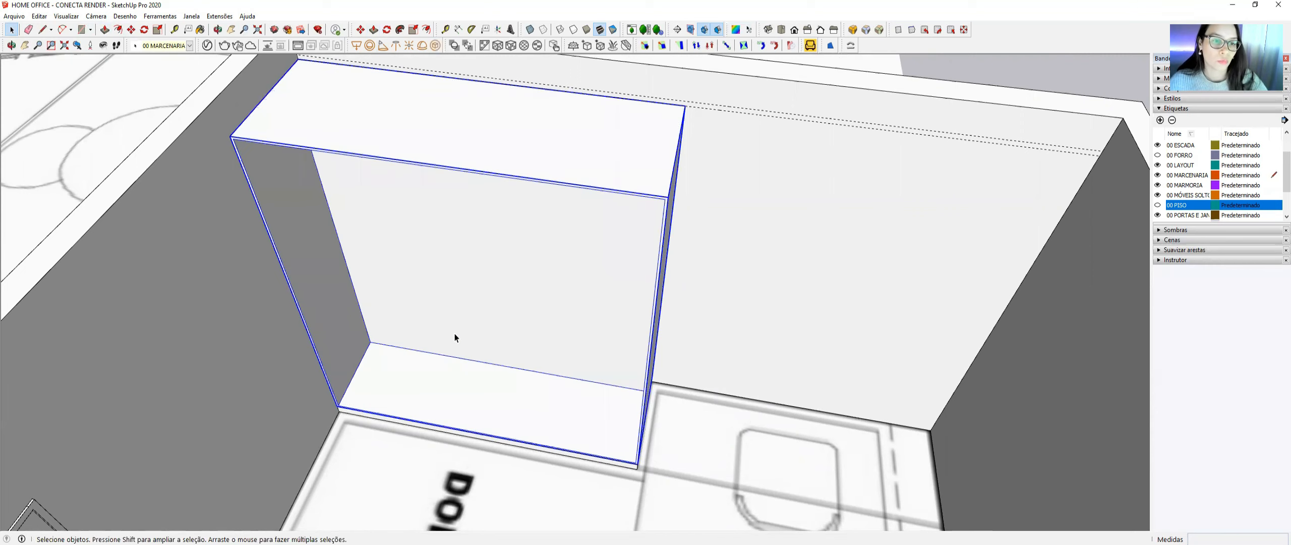
pyautogui.moveTo(455, 337); pyautogui.dragTo(657, 281, button='middle')
pyautogui.scroll(3, 651, 268)
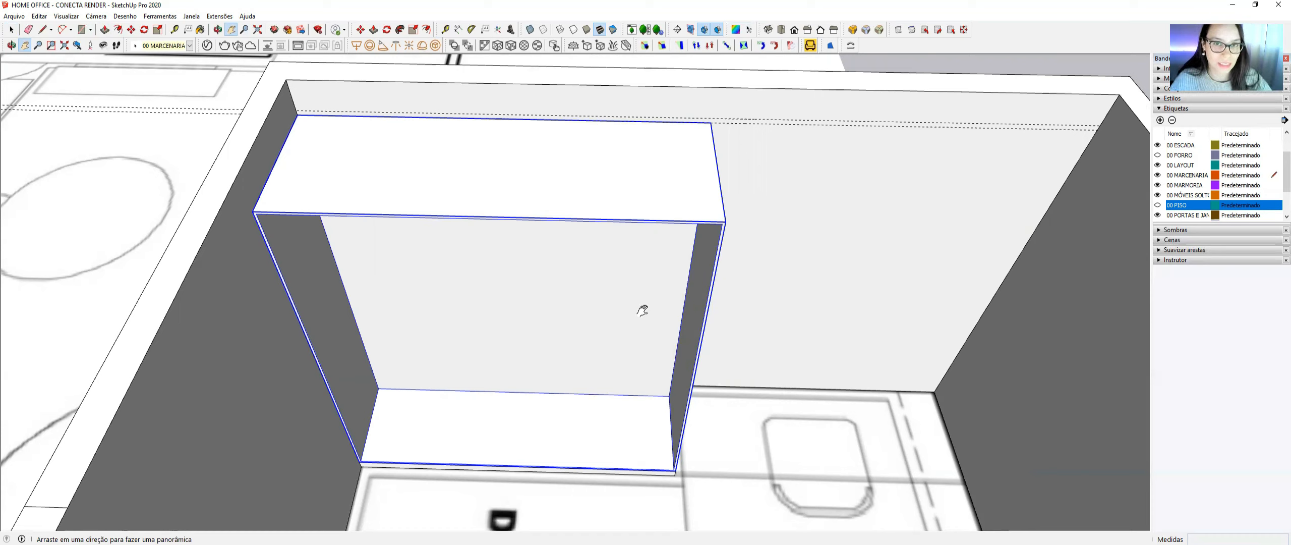
pyautogui.click(11, 29)
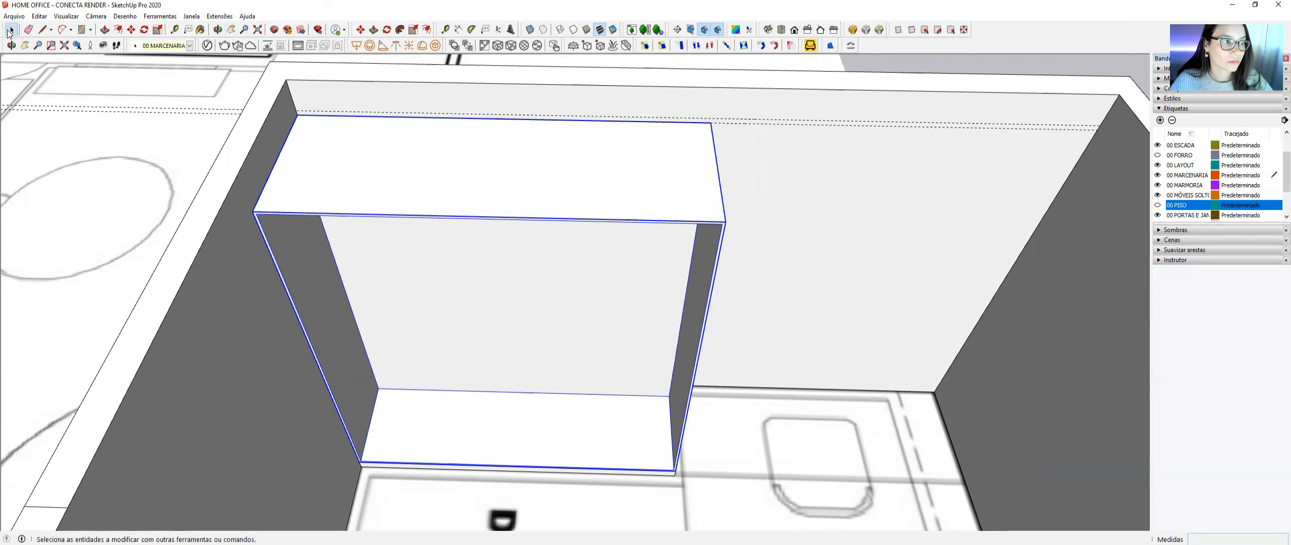
pyautogui.moveTo(424, 330); pyautogui.dragTo(439, 325, button='middle')
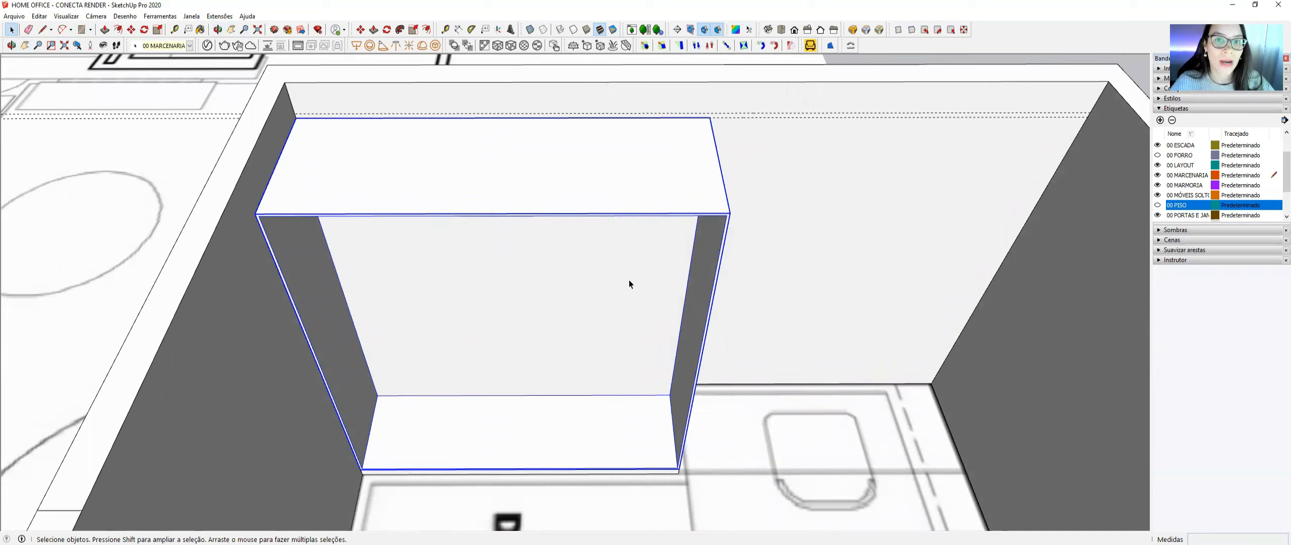
pyautogui.press('r')
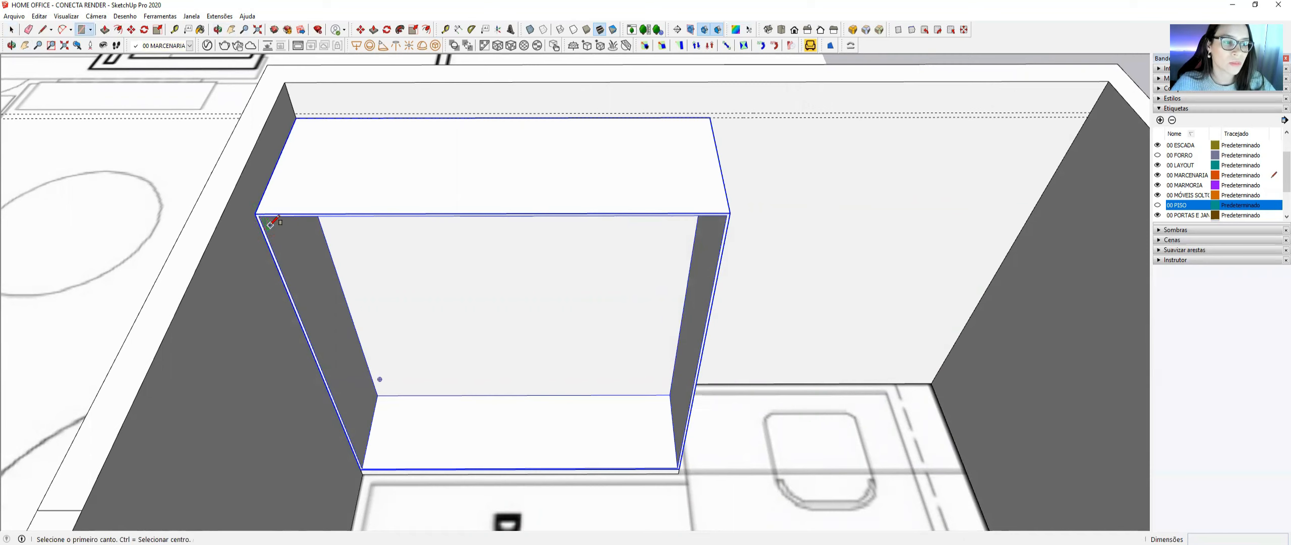
pyautogui.scroll(2, 259, 214)
pyautogui.click(258, 214)
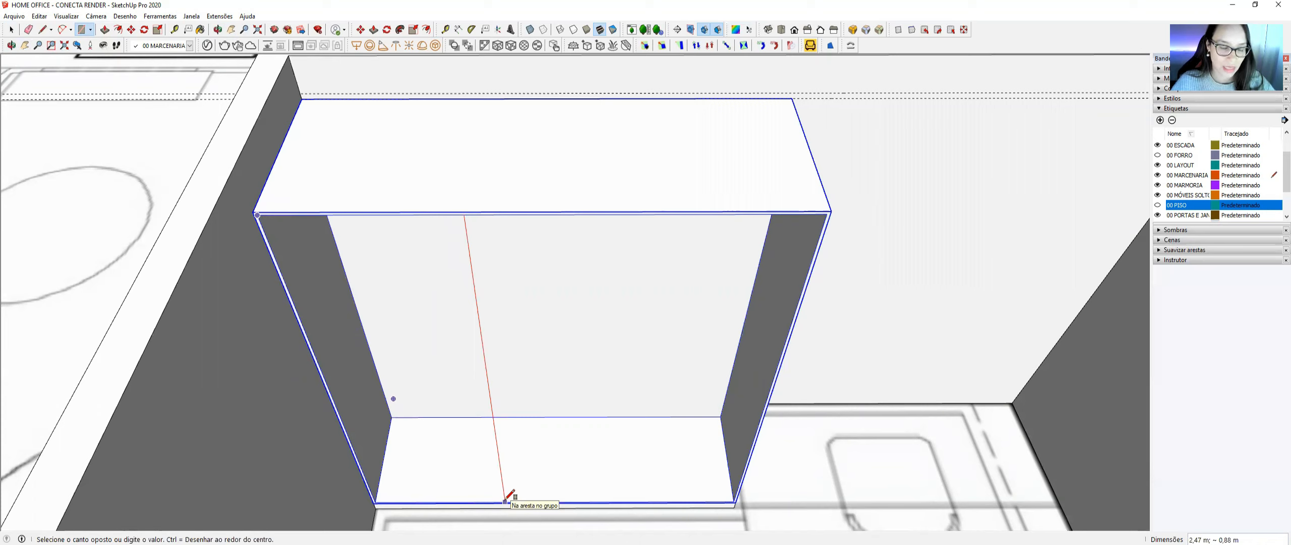
pyautogui.press('space')
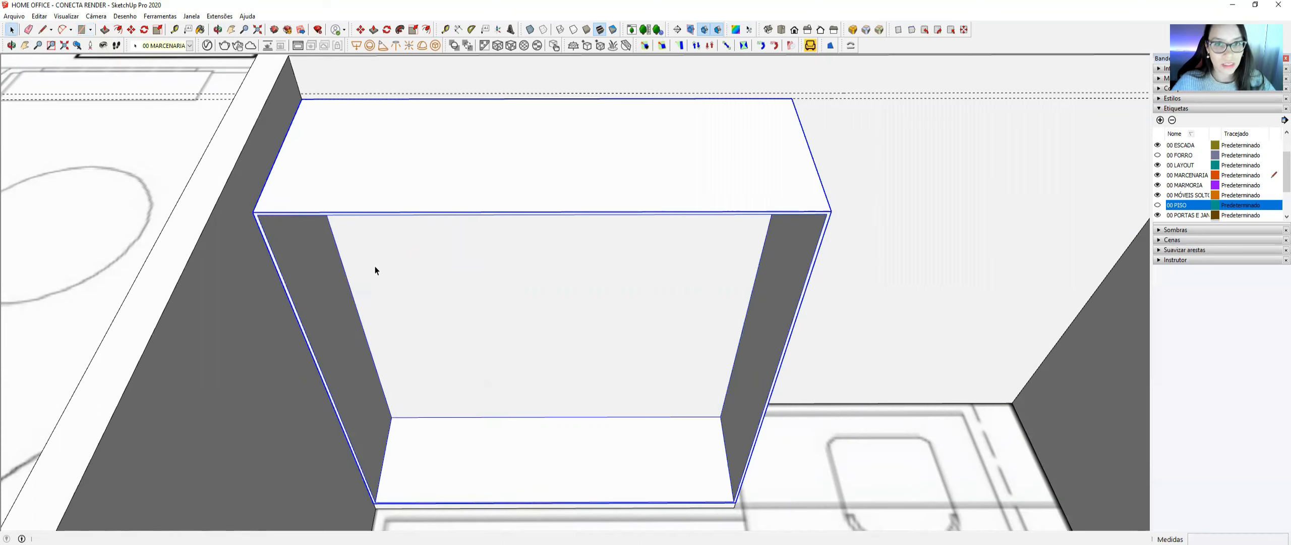
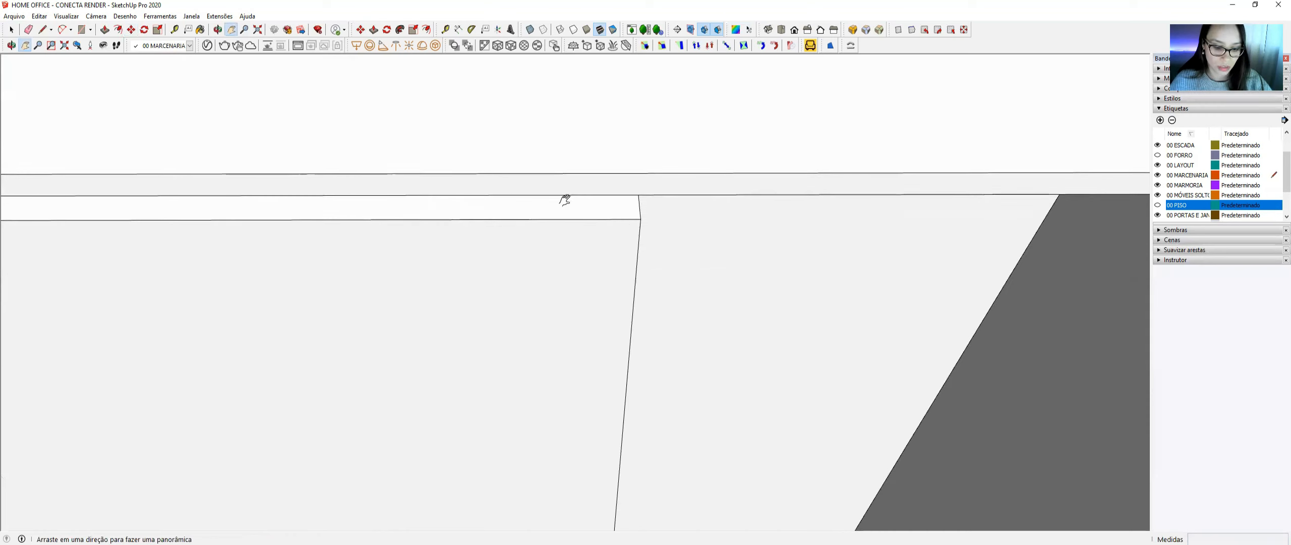
# - Place the third door panel on the closet front beside the edge of the middle door
pyautogui.click(637, 220)
pyautogui.press('space')
pyautogui.moveTo(637, 220); pyautogui.dragTo(614, 199, button='middle')
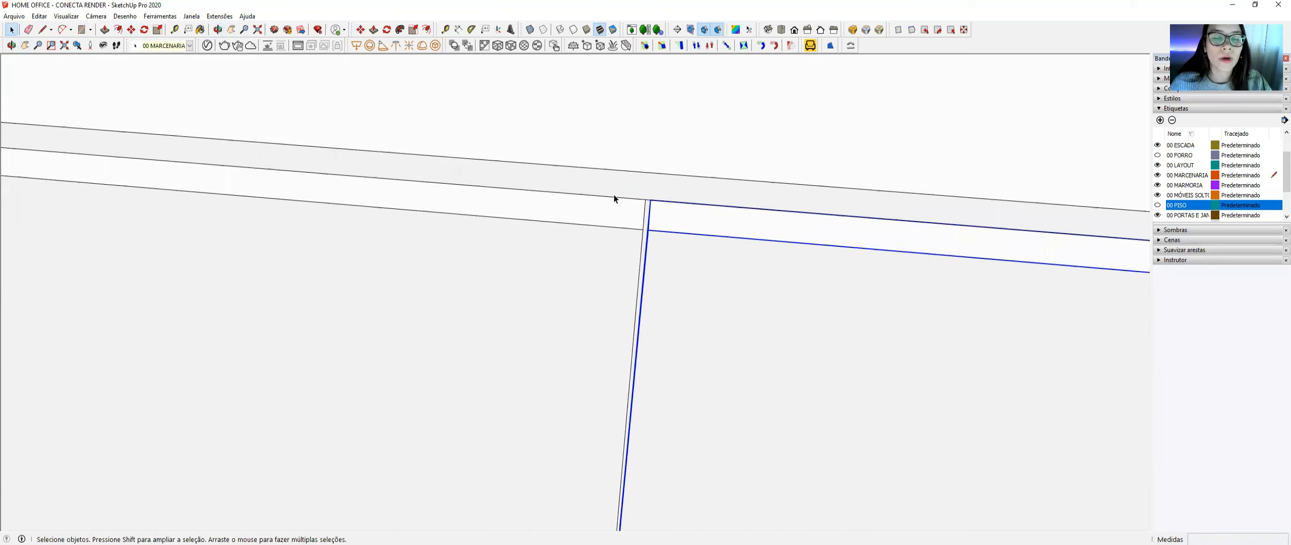
pyautogui.scroll(-6, 614, 198)
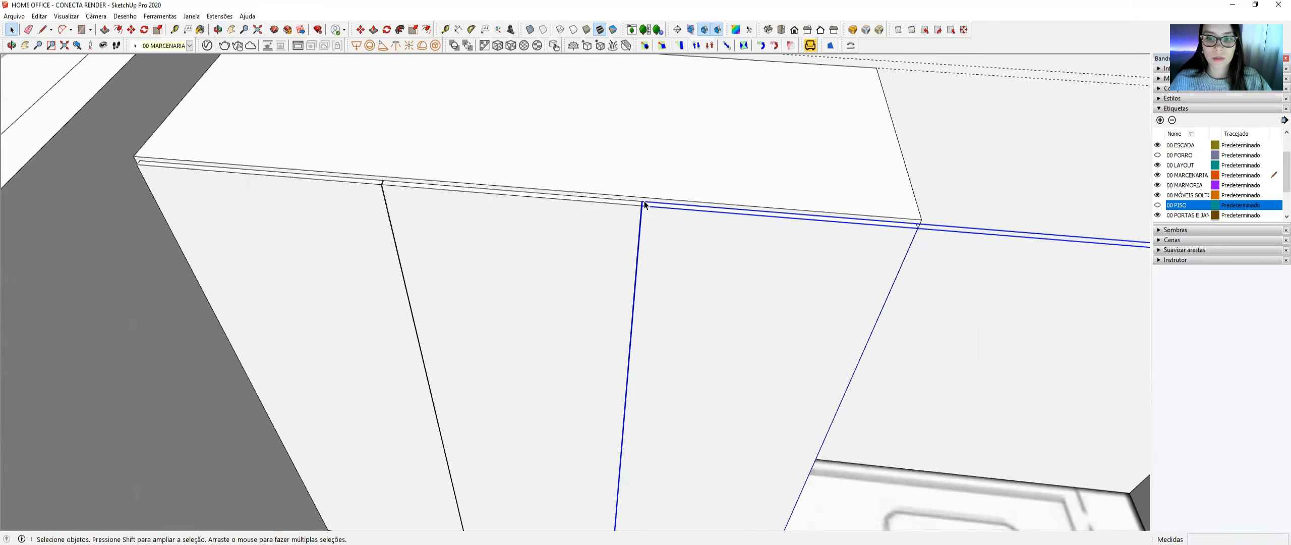
pyautogui.scroll(-3, 644, 200)
# - Delete the part of the third door's geometry that extends past the closet's side, inside its group
pyautogui.moveTo(728, 184); pyautogui.dragTo(770, 193, button='middle')
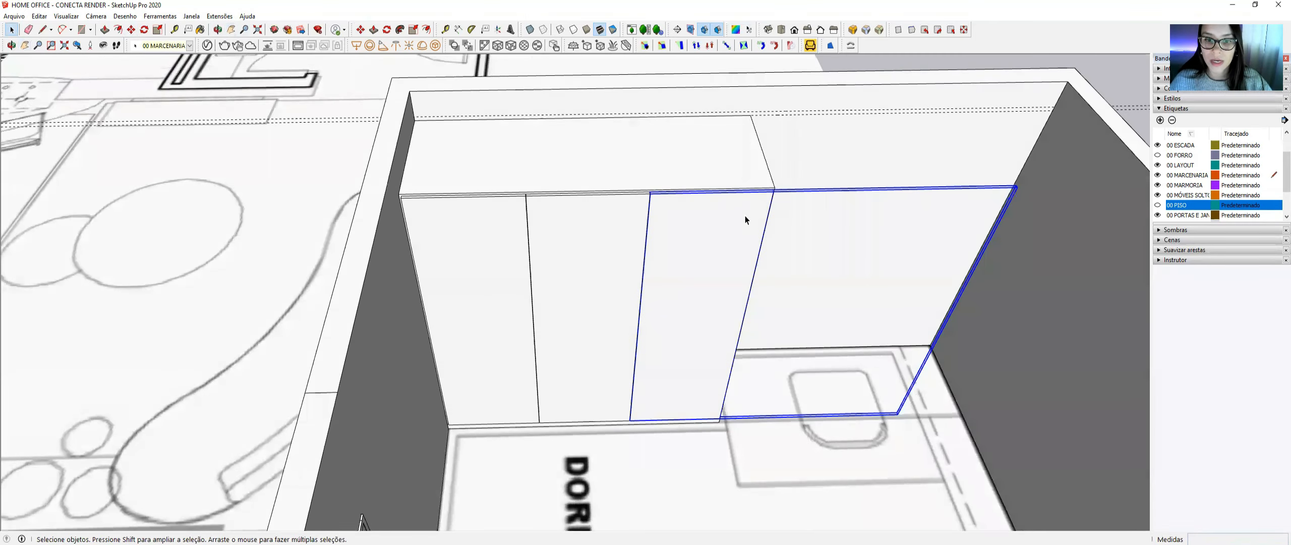
pyautogui.doubleClick(746, 219)
pyautogui.click(876, 194)
pyautogui.press('Delete')
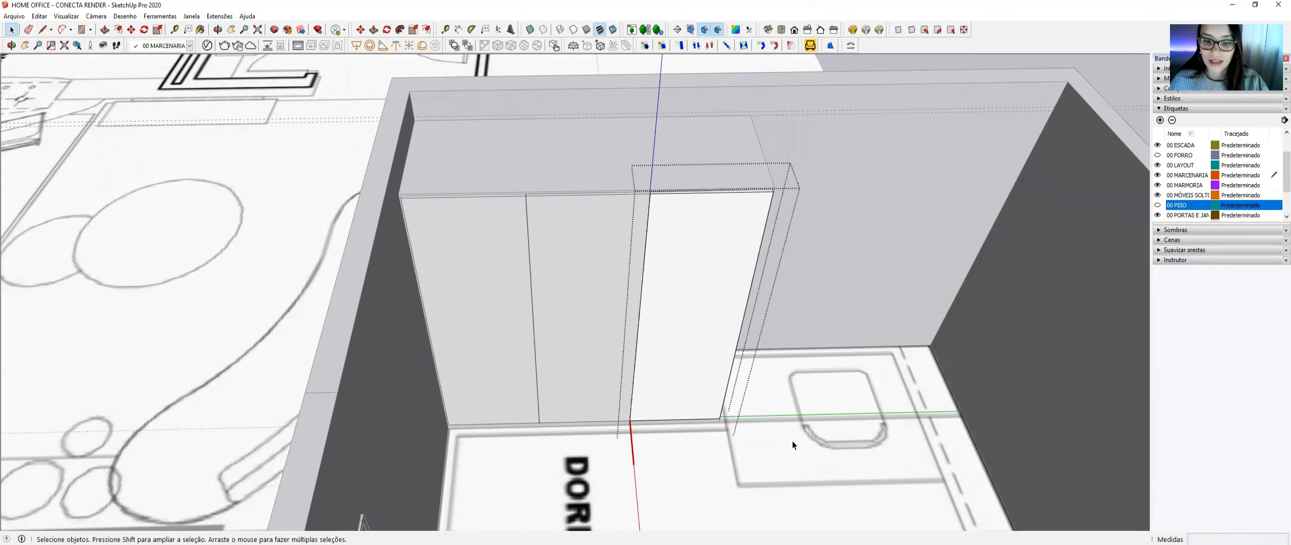
pyautogui.click(825, 226)
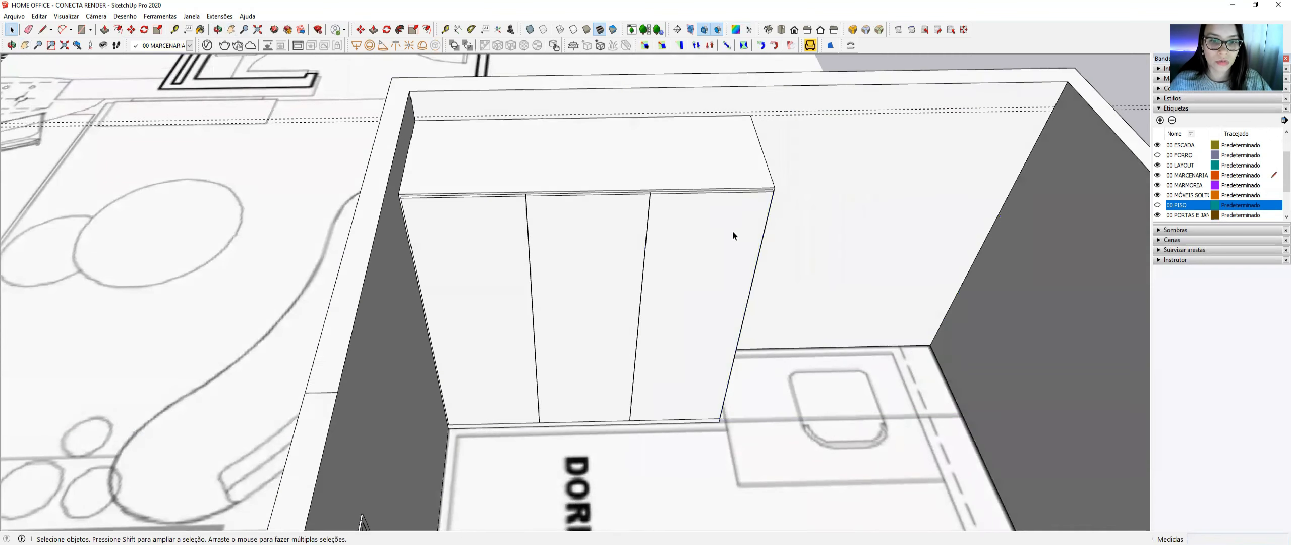
# - Push the front face of the closet's base 0.03 m inward, inside its group, so the base sits recessed beneath the doors
pyautogui.click(752, 231)
pyautogui.scroll(2, 746, 169)
pyautogui.moveTo(740, 225); pyautogui.dragTo(646, 193, button='middle')
pyautogui.moveTo(857, 239); pyautogui.dragTo(672, 312, button='middle')
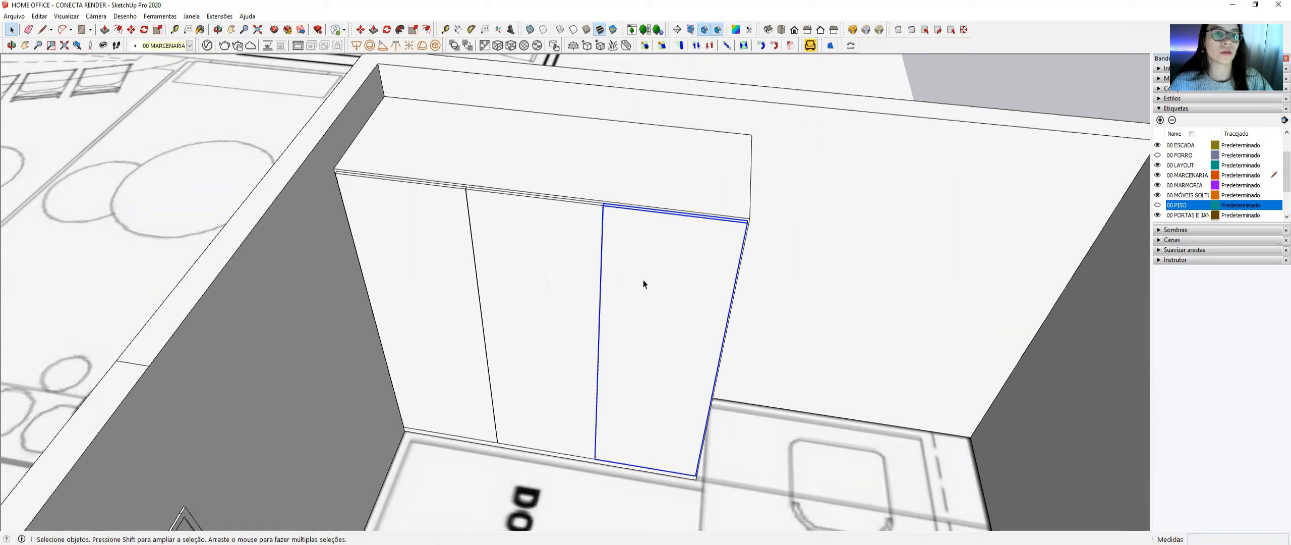
pyautogui.scroll(2, 583, 445)
pyautogui.scroll(4, 582, 445)
pyautogui.moveTo(539, 375); pyautogui.dragTo(414, 366, button='middle')
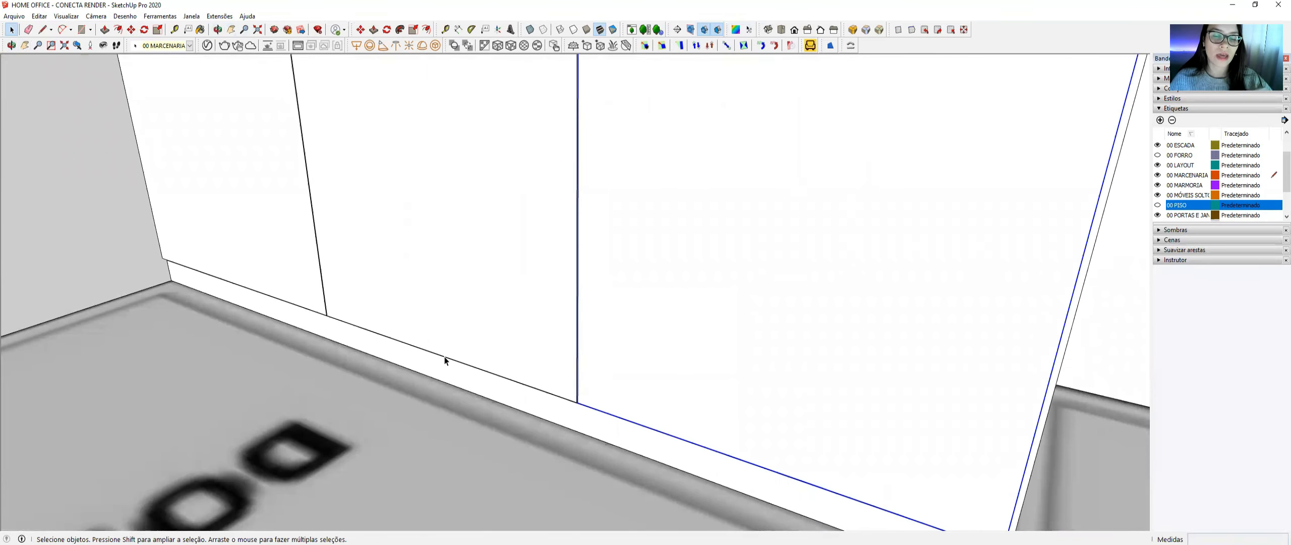
pyautogui.doubleClick(445, 375)
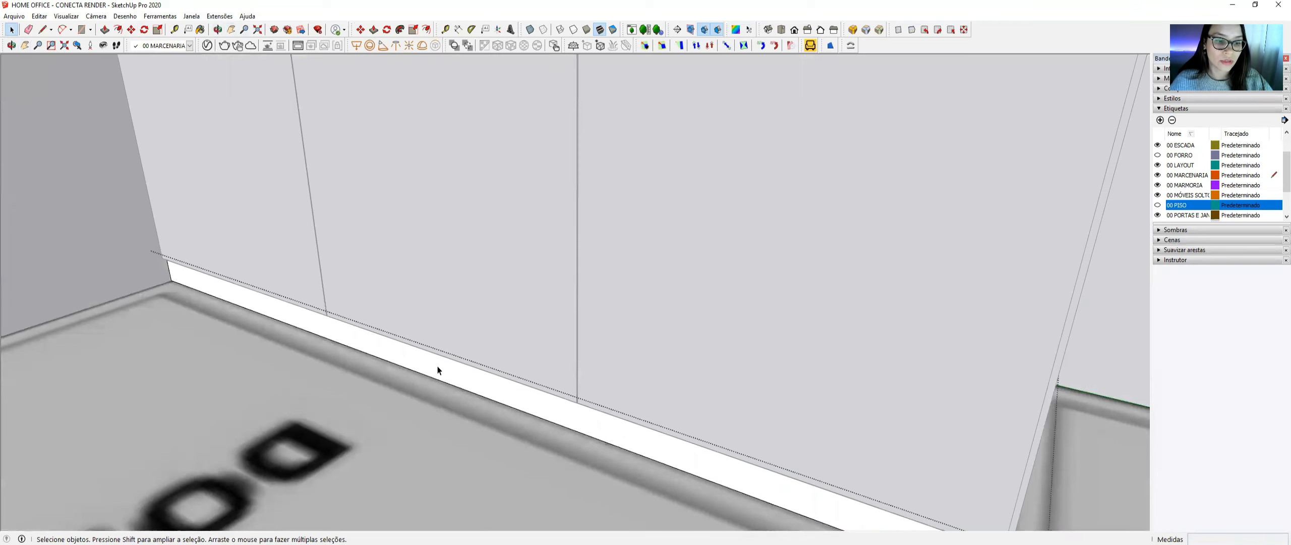
pyautogui.click(438, 370)
pyautogui.press('p')
pyautogui.click(455, 377)
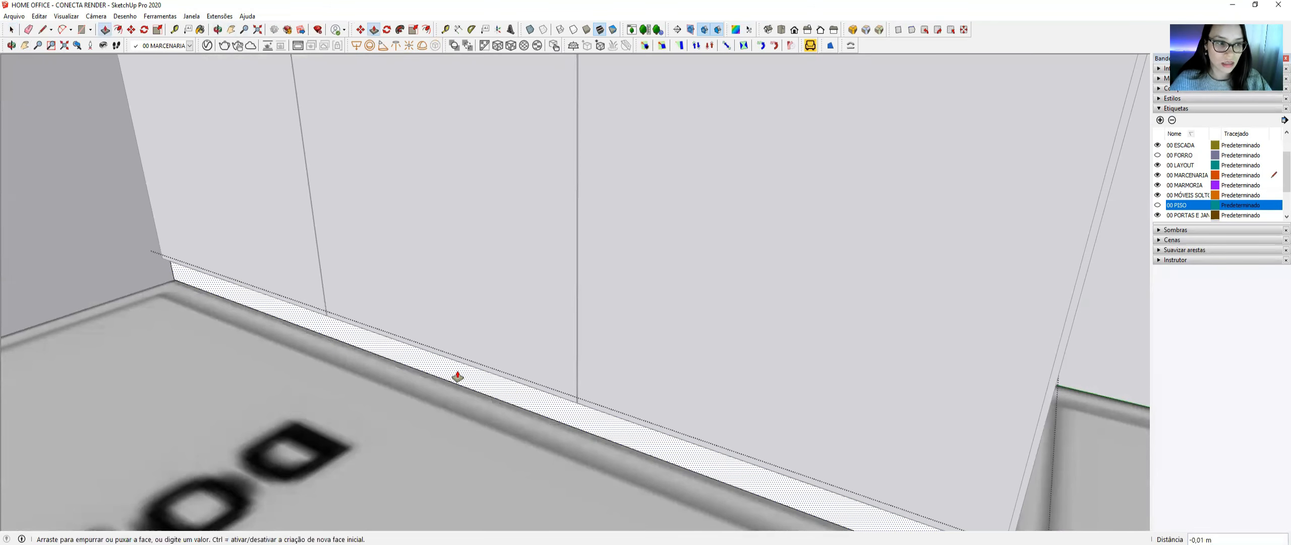
pyautogui.write(',')
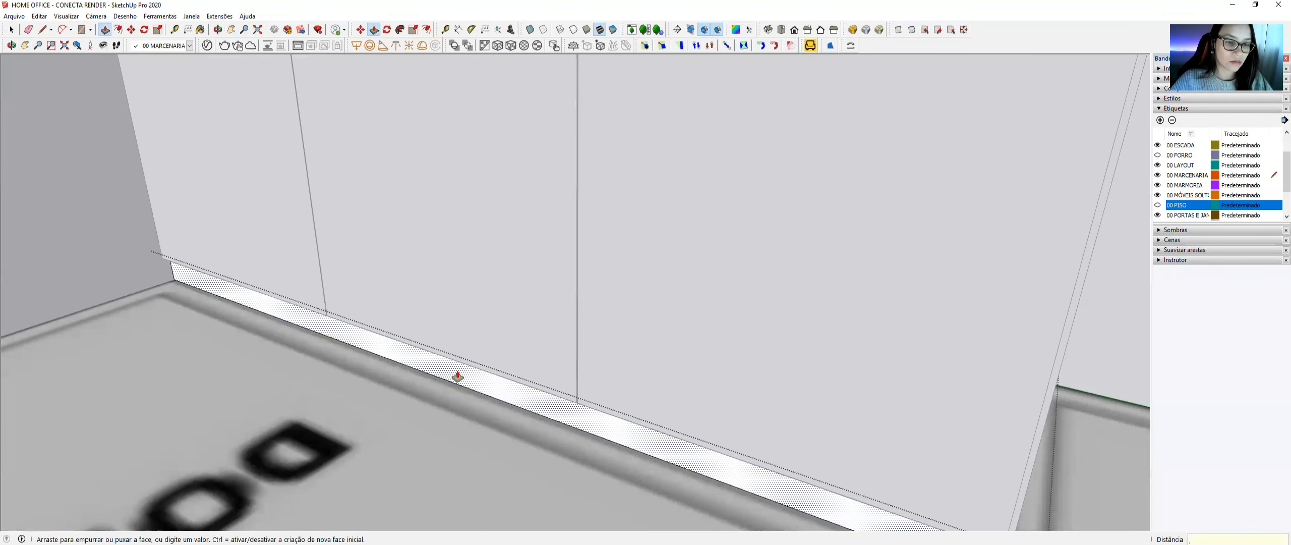
pyautogui.write('02')
pyautogui.press('Return')
pyautogui.press('space')
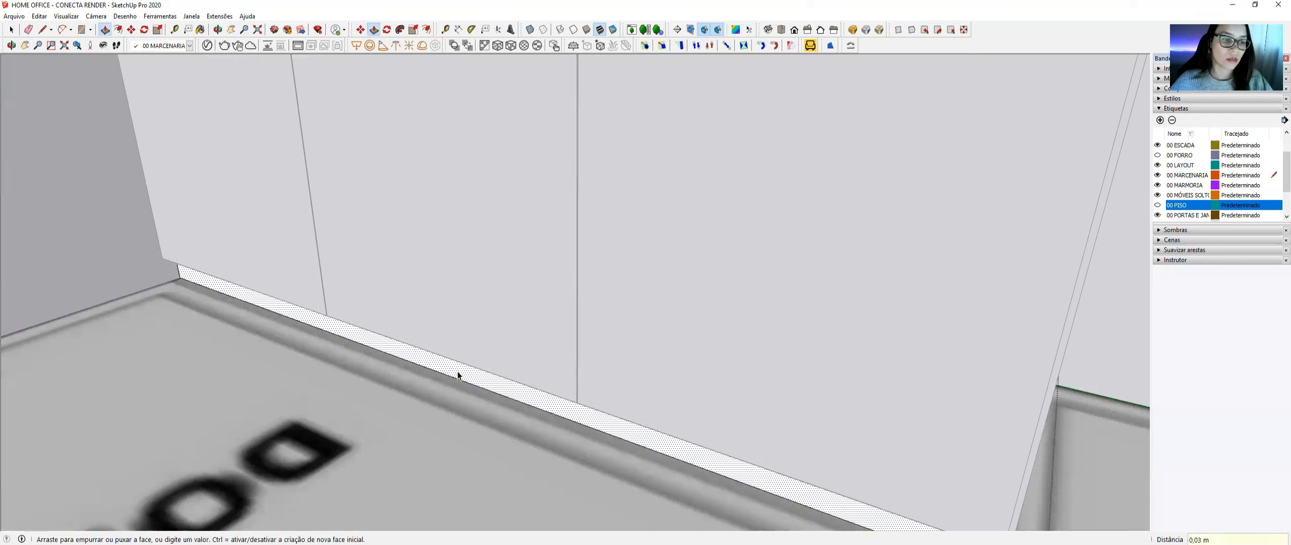
pyautogui.press('Escape')
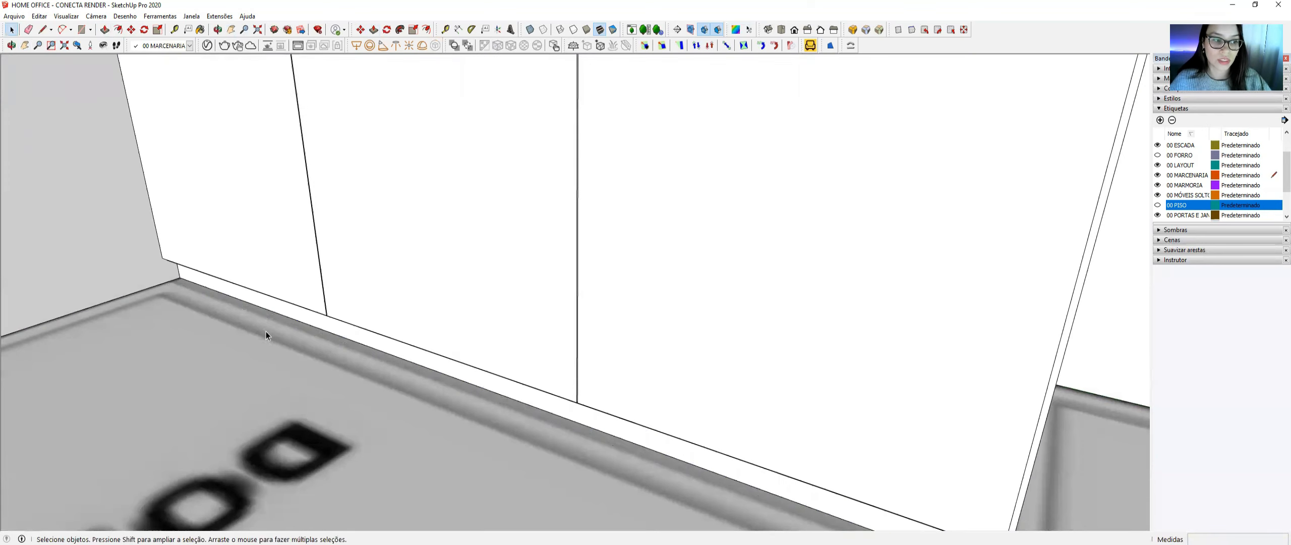
# - Examine the closet front, checking the recessed base, the gaps between the three doors and their upper edges up close
pyautogui.scroll(-2, 266, 331)
pyautogui.moveTo(378, 335); pyautogui.dragTo(415, 381, button='middle')
pyautogui.scroll(-4, 415, 381)
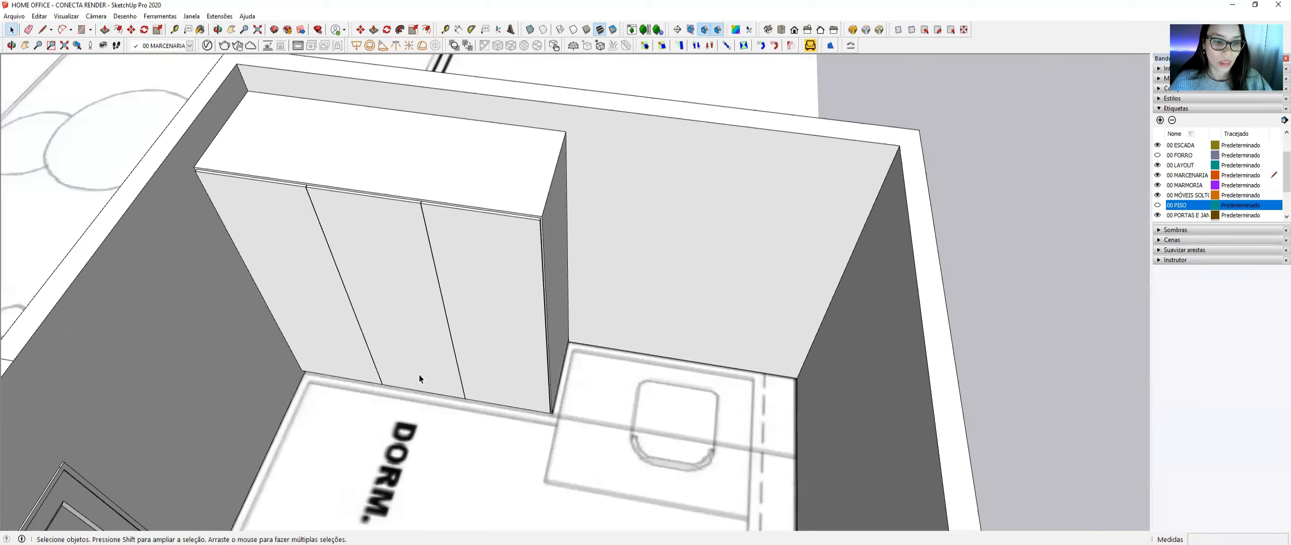
pyautogui.scroll(-2, 419, 378)
pyautogui.scroll(2, 417, 251)
pyautogui.keyDown('shift'); pyautogui.moveTo(460, 245); pyautogui.dragTo(627, 240, button='middle'); pyautogui.keyUp('shift')
pyautogui.scroll(2, 597, 277)
pyautogui.keyDown('shift'); pyautogui.moveTo(539, 255); pyautogui.dragTo(572, 194, button='middle'); pyautogui.keyUp('shift')
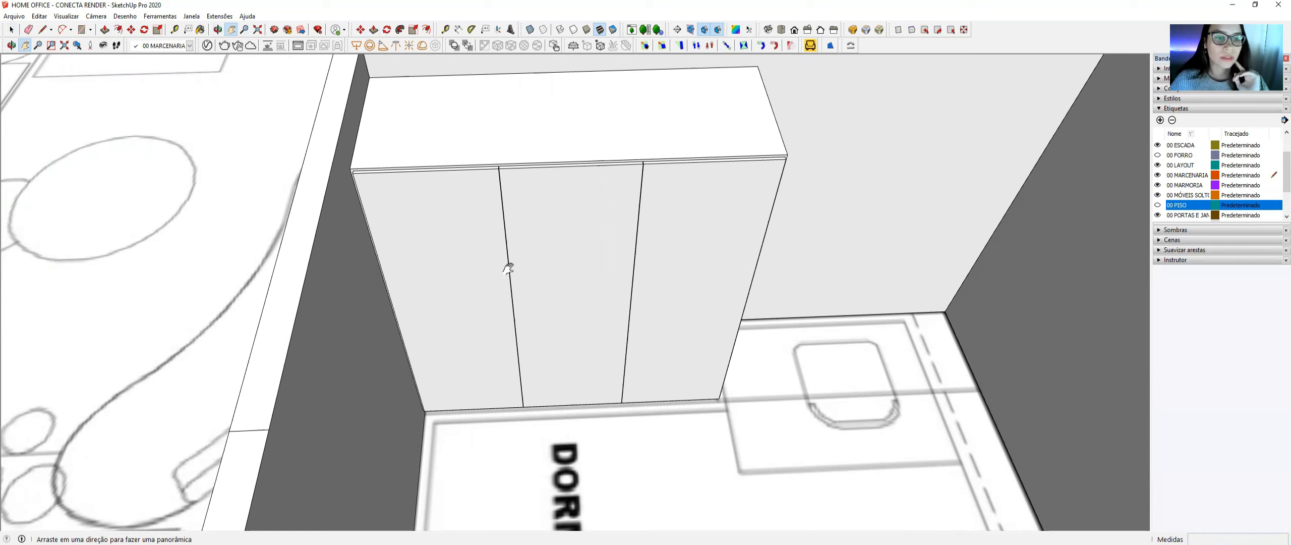
pyautogui.scroll(1, 504, 275)
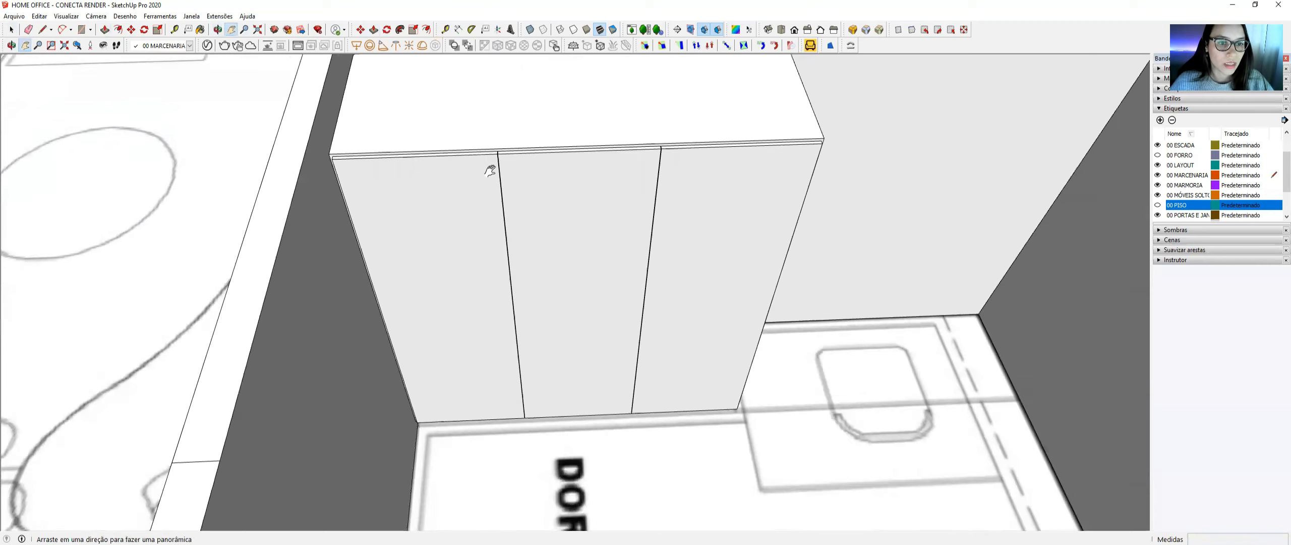
pyautogui.scroll(1, 487, 154)
pyautogui.scroll(4, 489, 152)
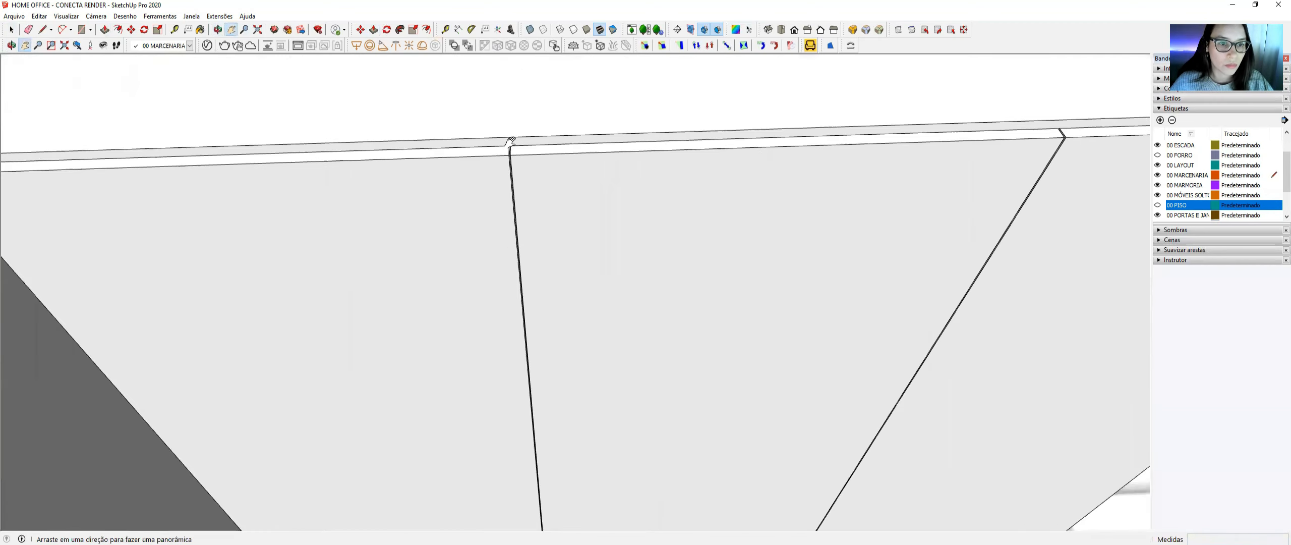
pyautogui.scroll(1, 520, 142)
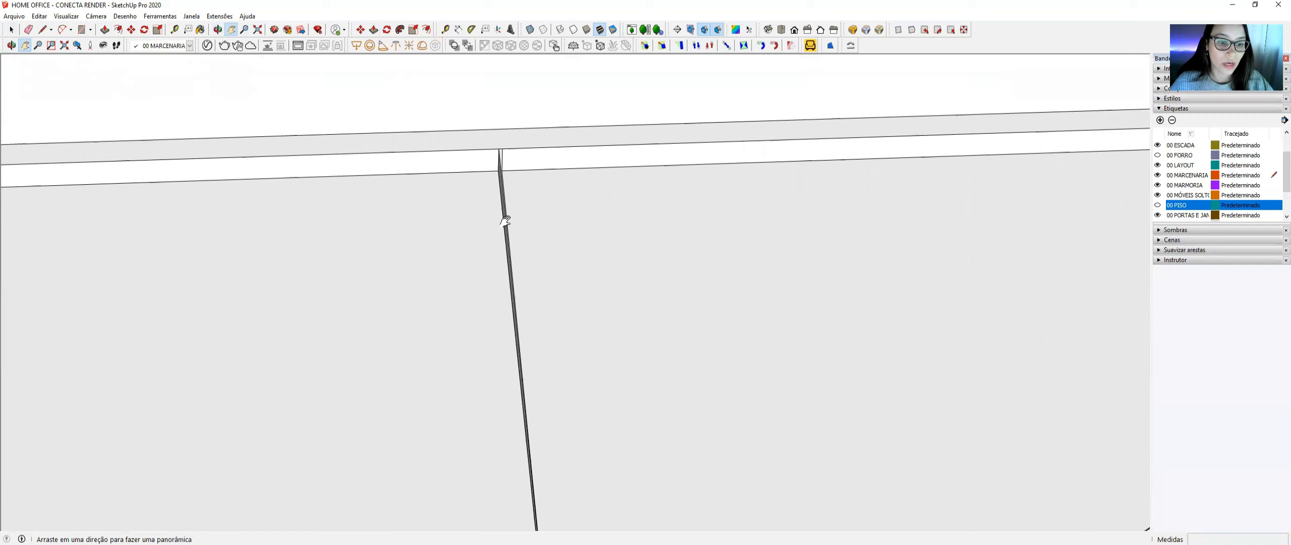
pyautogui.scroll(-4, 512, 239)
pyautogui.moveTo(533, 349); pyautogui.dragTo(556, 216)
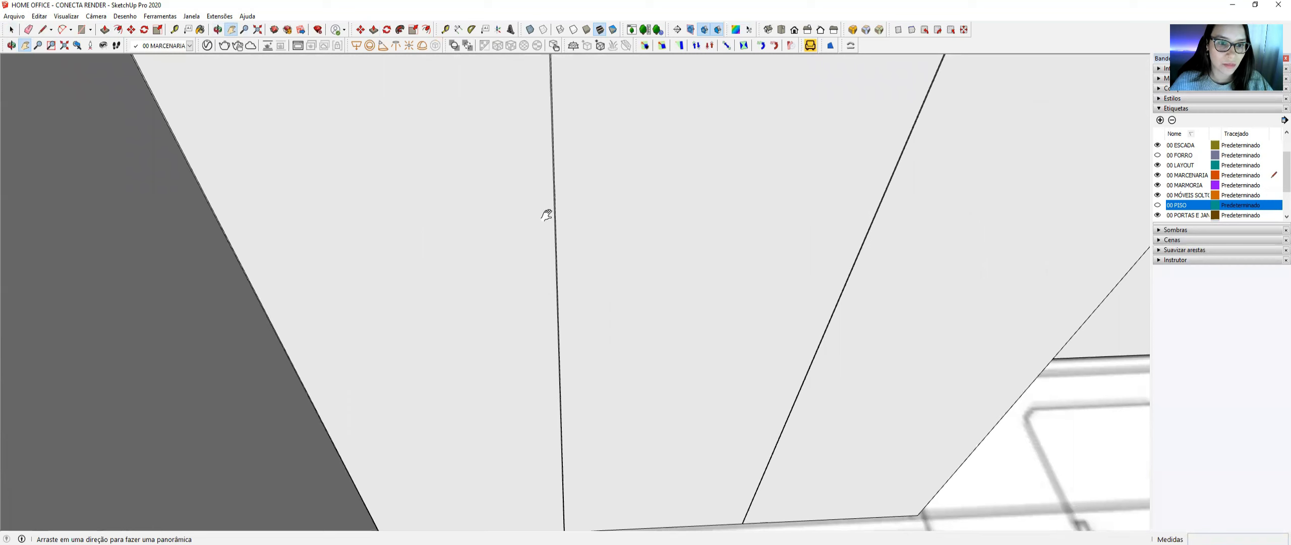
pyautogui.scroll(-3, 540, 236)
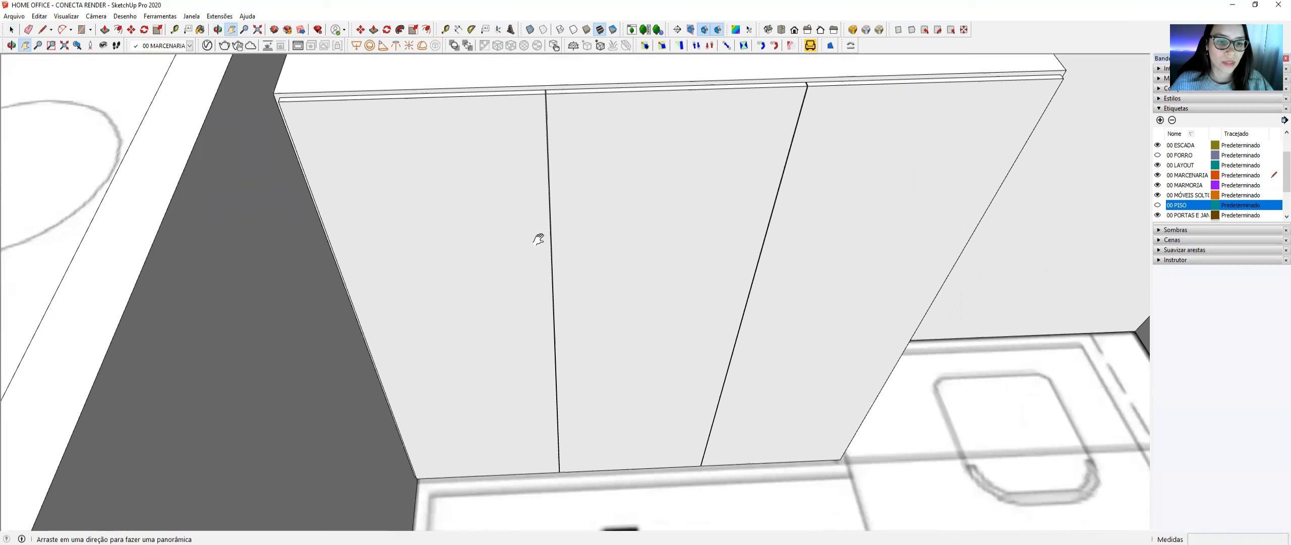
pyautogui.moveTo(483, 123); pyautogui.dragTo(507, 124)
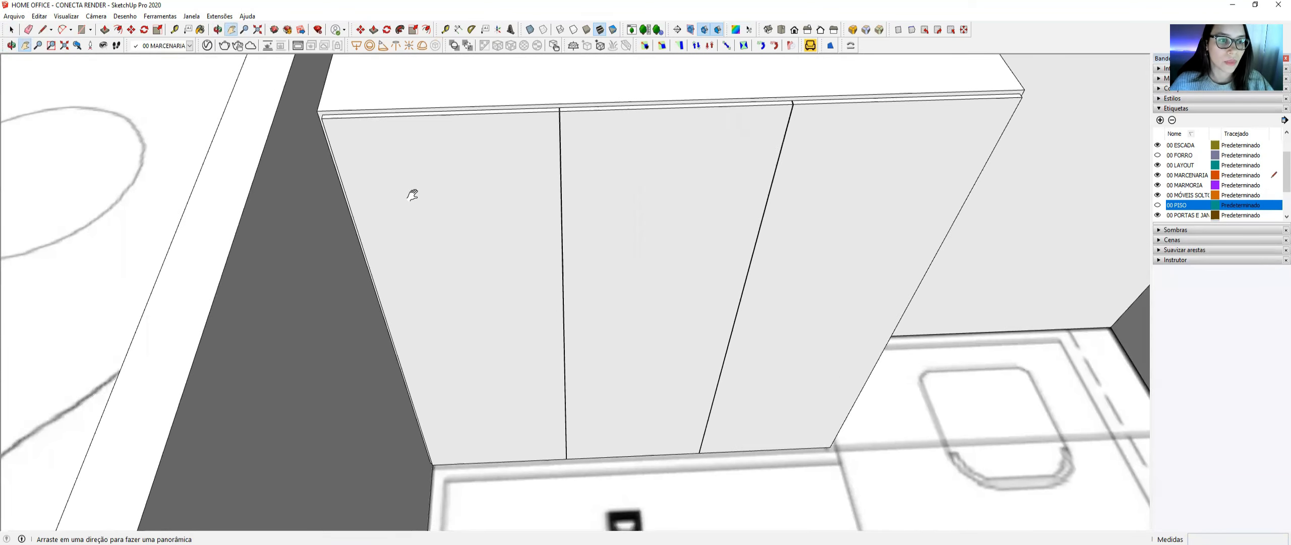
# - Switch to the Photos viewer, compare the home office reference images for the closet doors' detailing, and return to SketchUp
pyautogui.hotkey('alt', 'Tab')
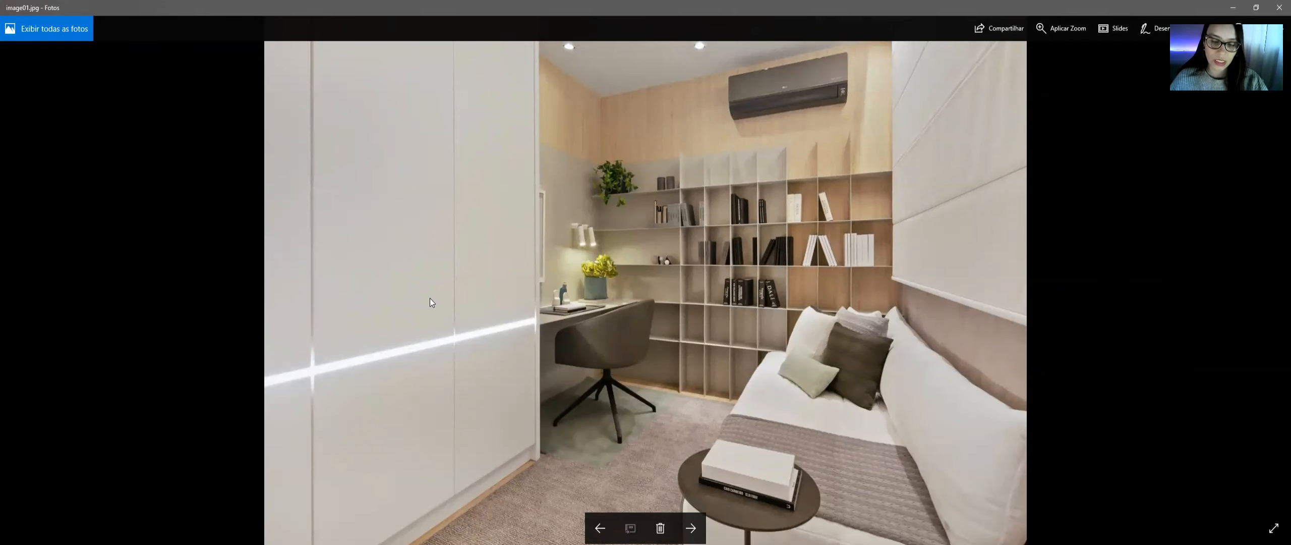
pyautogui.press('Right')
pyautogui.press('Right')
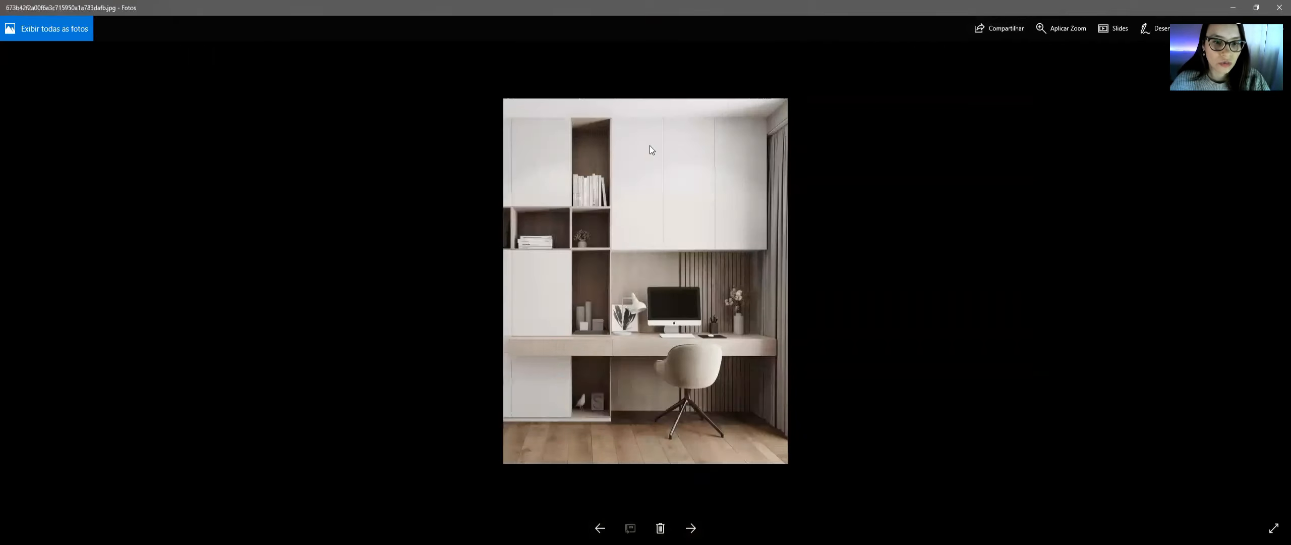
pyautogui.press('Right')
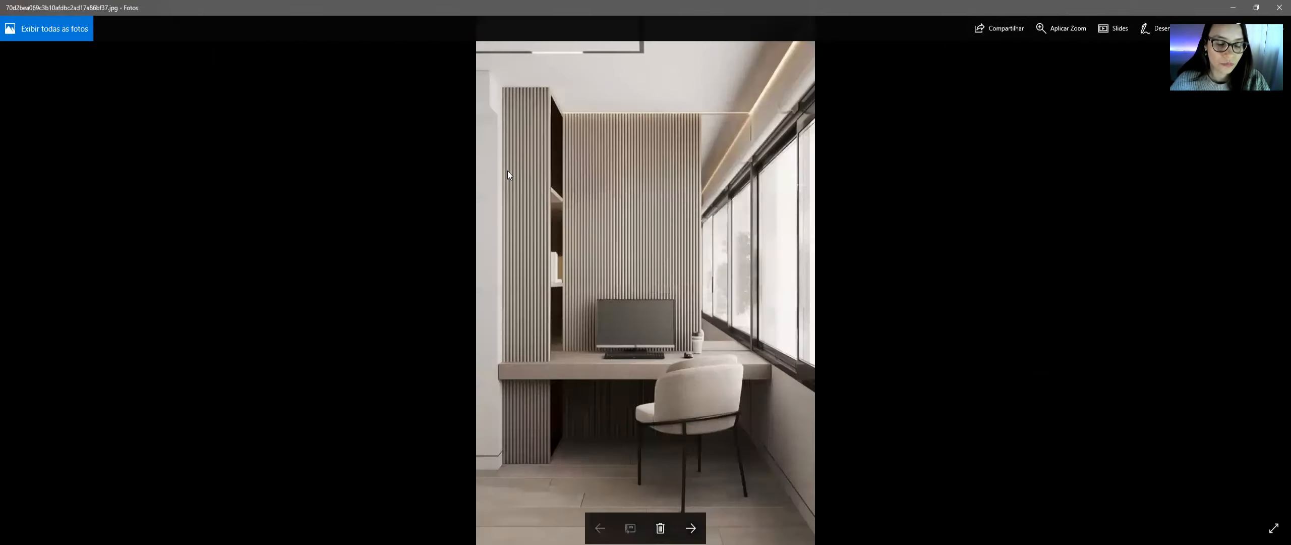
pyautogui.press('Left')
pyautogui.press('Left')
pyautogui.press('Left')
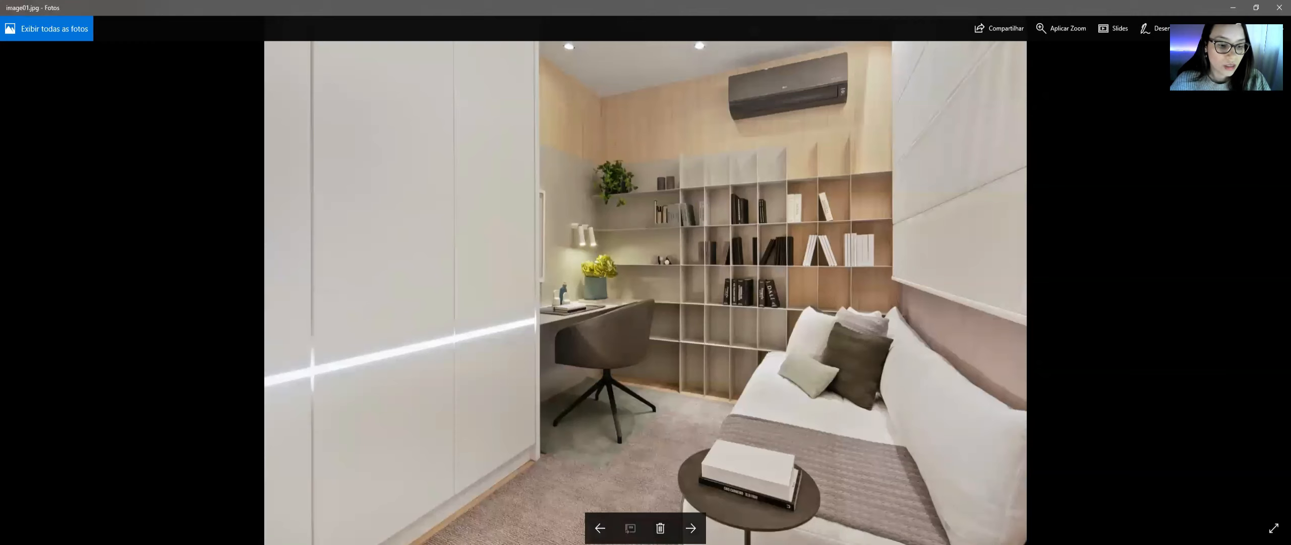
pyautogui.press('Right')
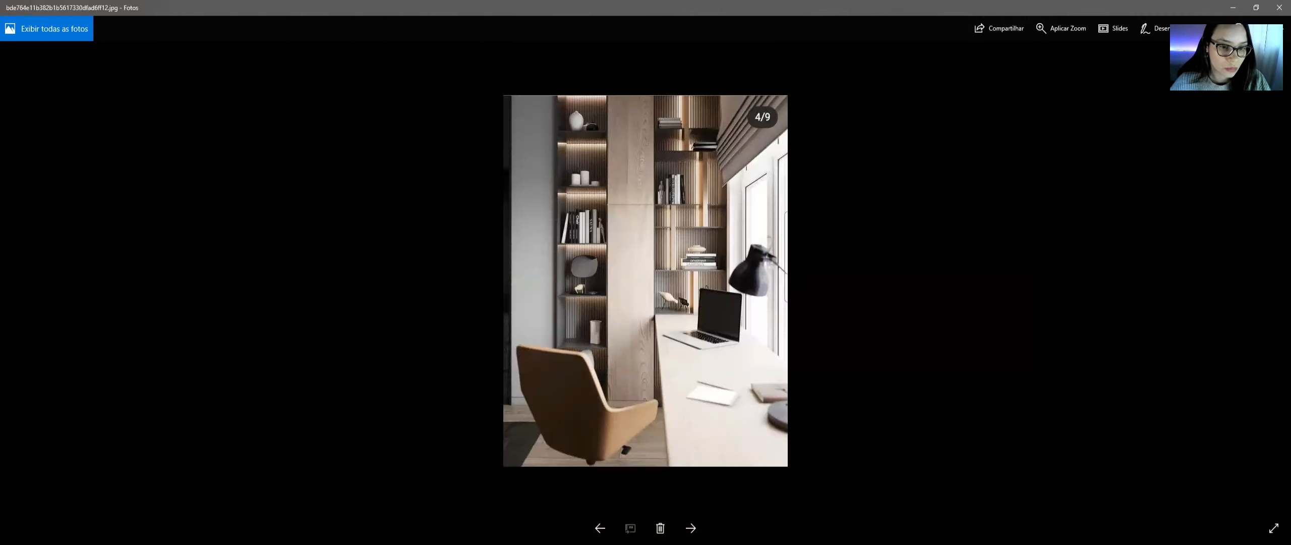
pyautogui.press('Right')
pyautogui.press('Left')
pyautogui.press('Left')
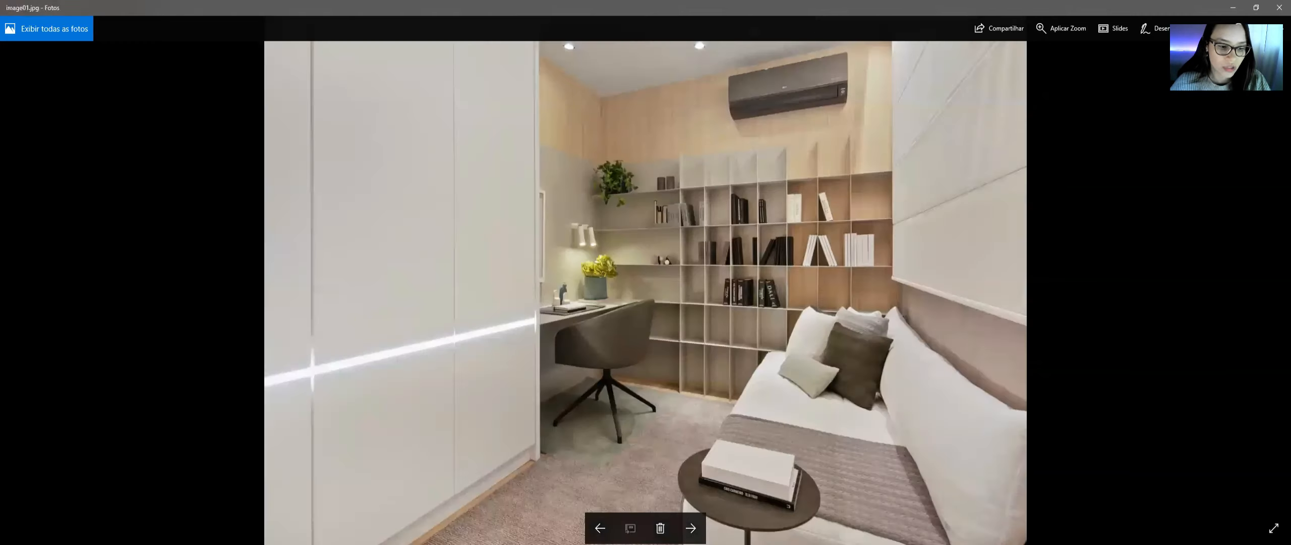
pyautogui.press('Right')
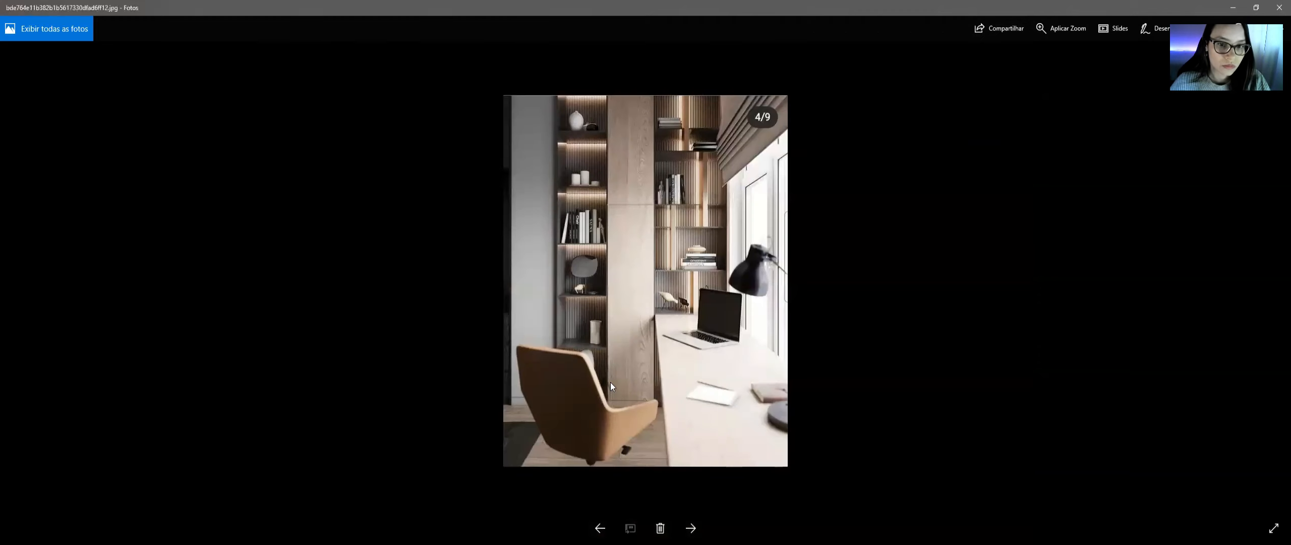
pyautogui.press('Left')
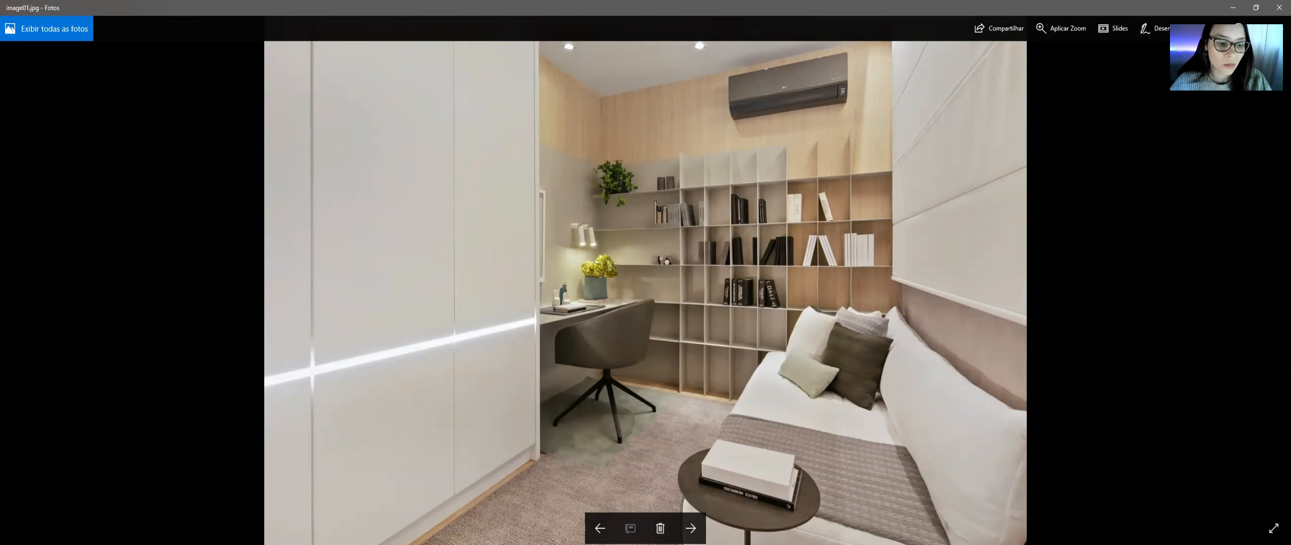
pyautogui.hotkey('alt', 'Tab')
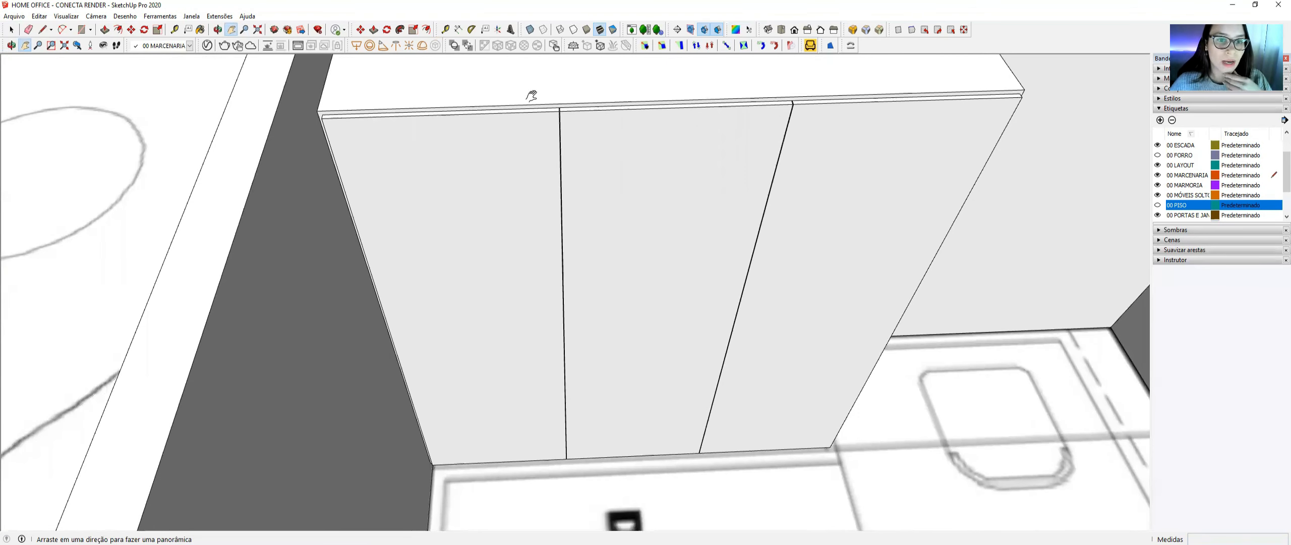
# - Draw a 2.47 by 0.015 m rectangle along the outer vertical edge of the first closet door's front face, inside its group
pyautogui.scroll(-1, 534, 101)
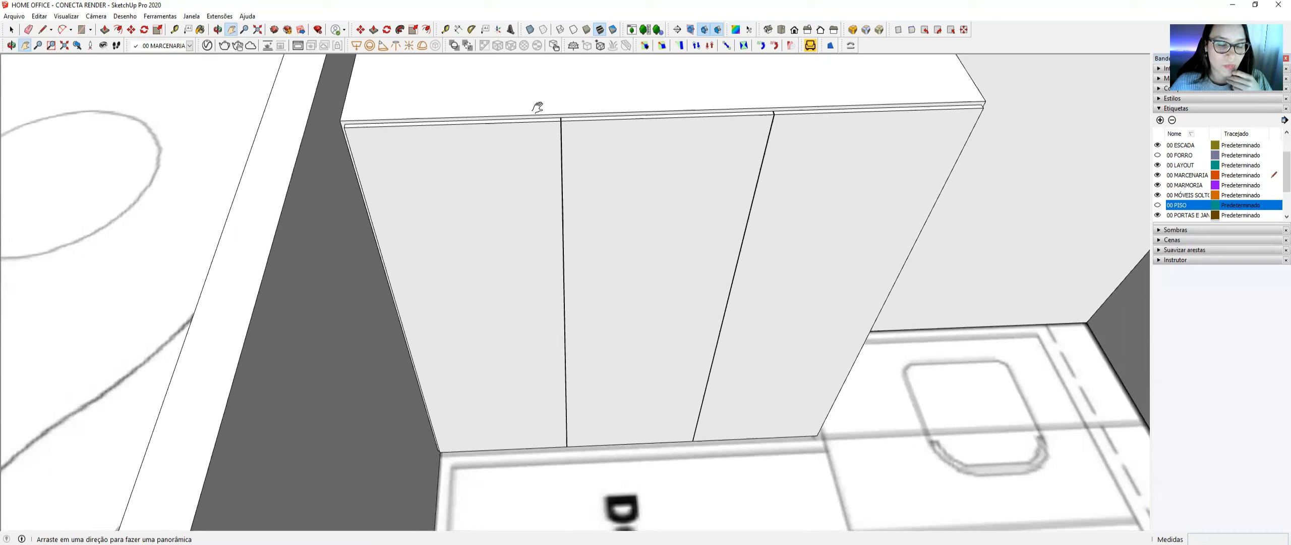
pyautogui.moveTo(525, 133); pyautogui.dragTo(507, 164)
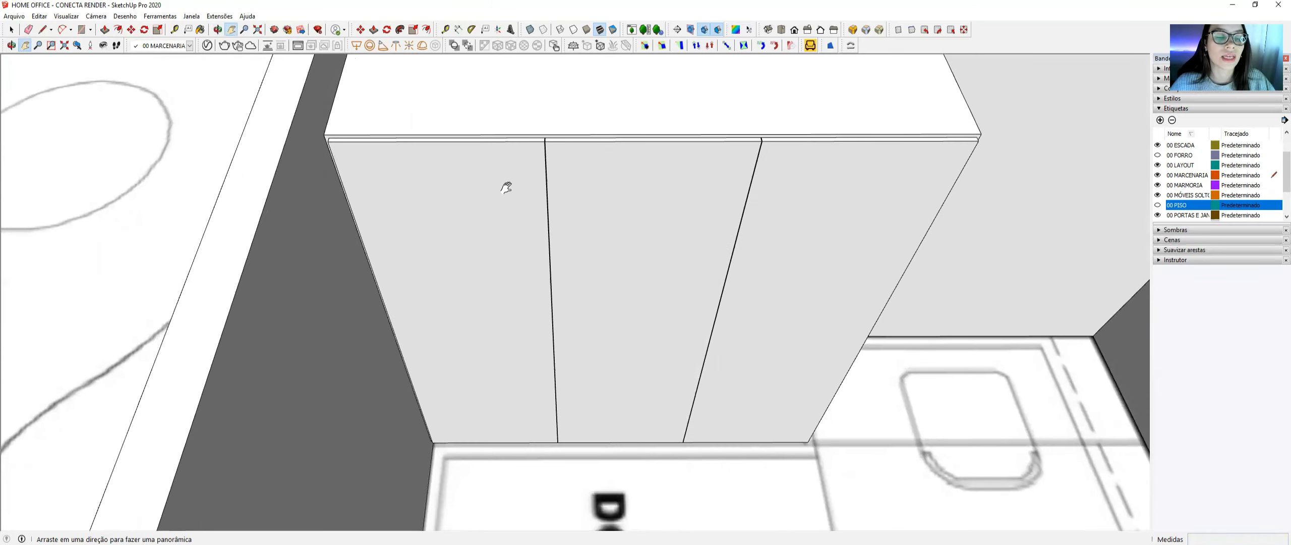
pyautogui.press('space')
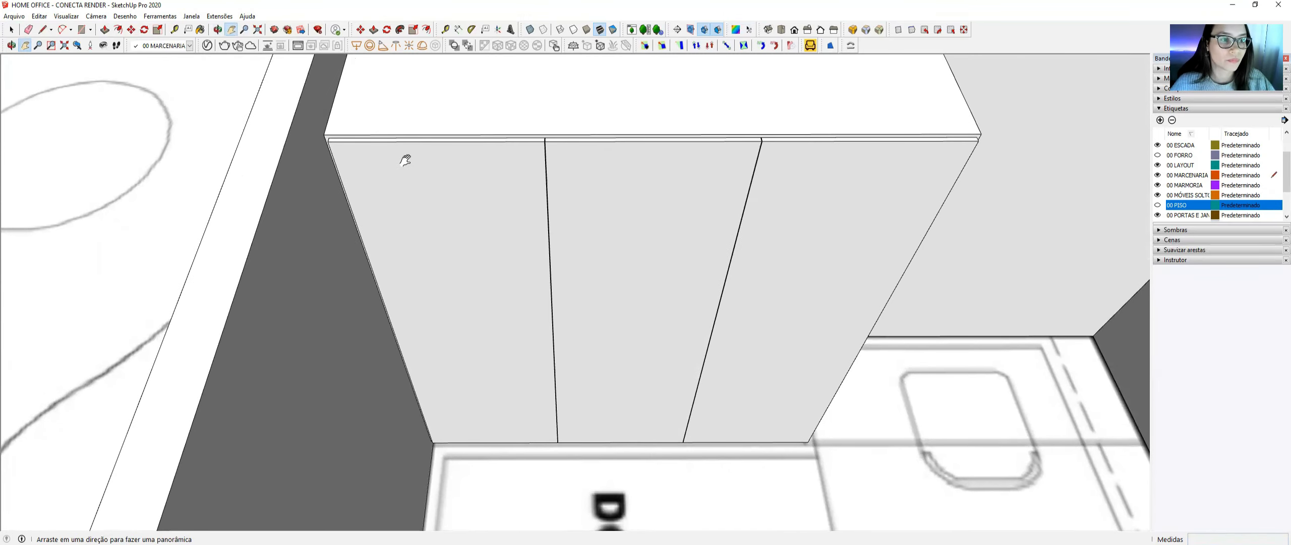
pyautogui.moveTo(402, 147); pyautogui.dragTo(369, 141, button='middle')
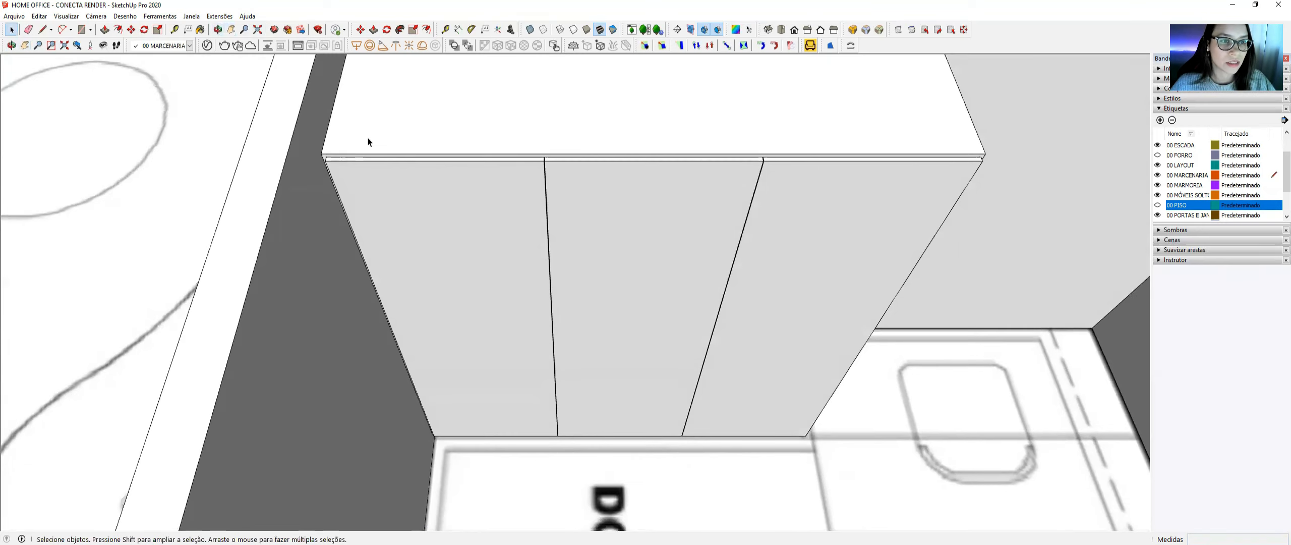
pyautogui.click(405, 212)
pyautogui.doubleClick(341, 166)
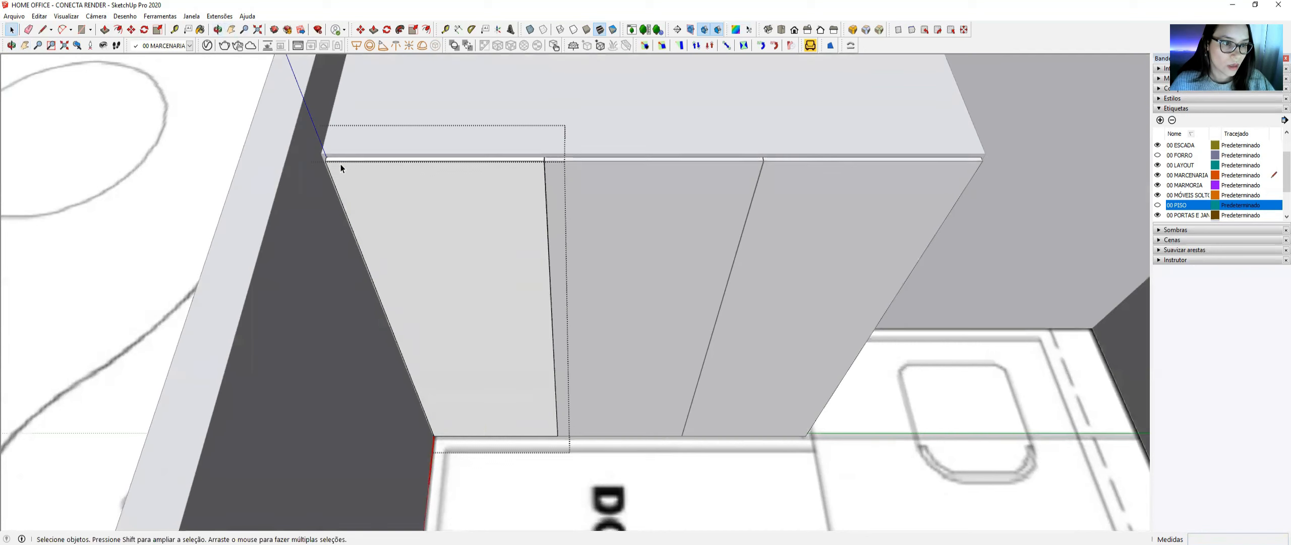
pyautogui.click(345, 205)
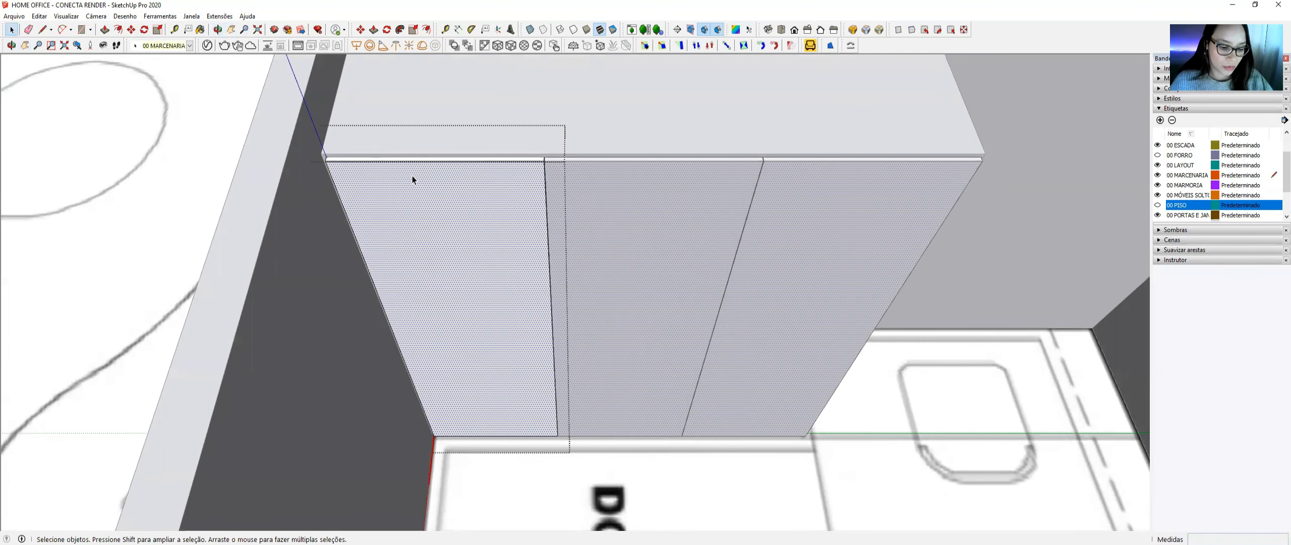
pyautogui.press('r')
pyautogui.scroll(5, 323, 157)
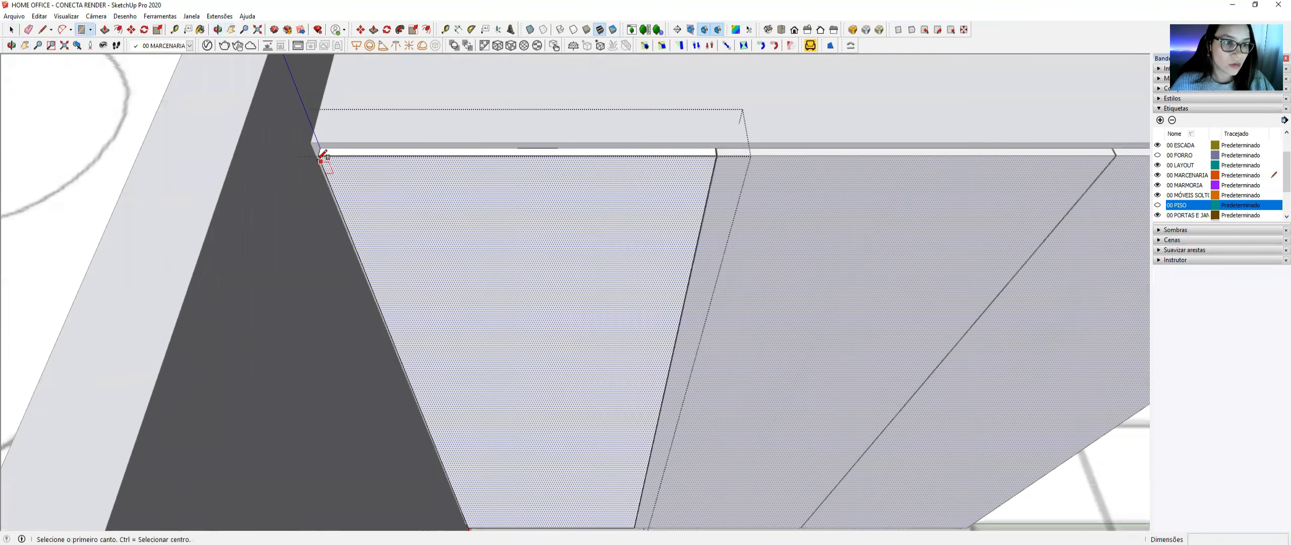
pyautogui.click(322, 154)
pyautogui.scroll(-3, 332, 110)
pyautogui.scroll(4, 403, 392)
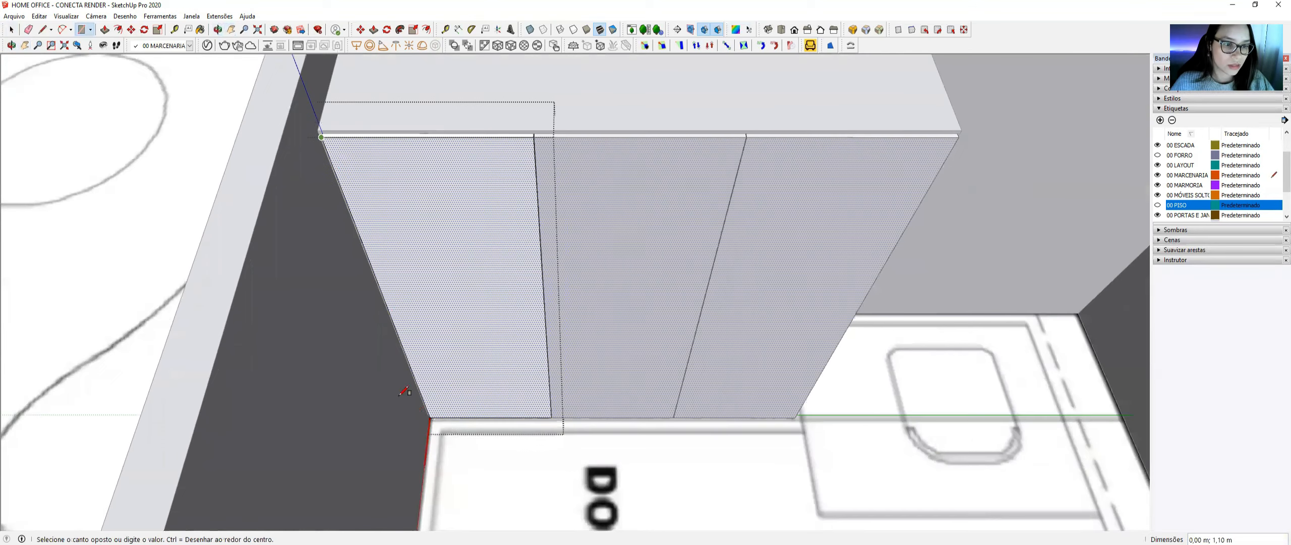
pyautogui.scroll(4, 427, 404)
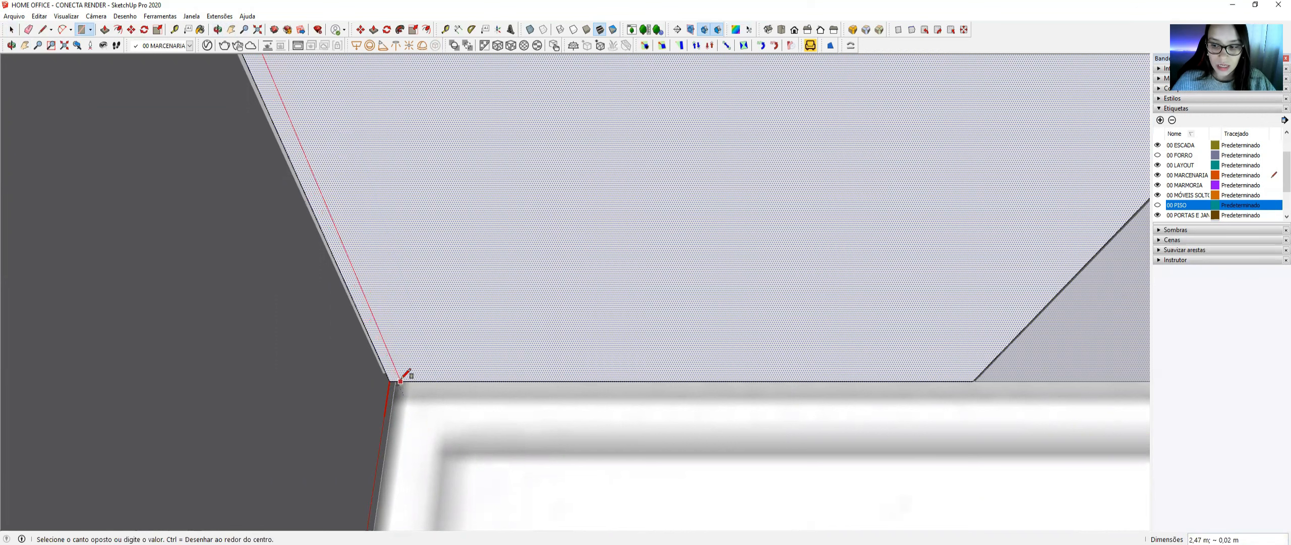
pyautogui.scroll(1, 398, 380)
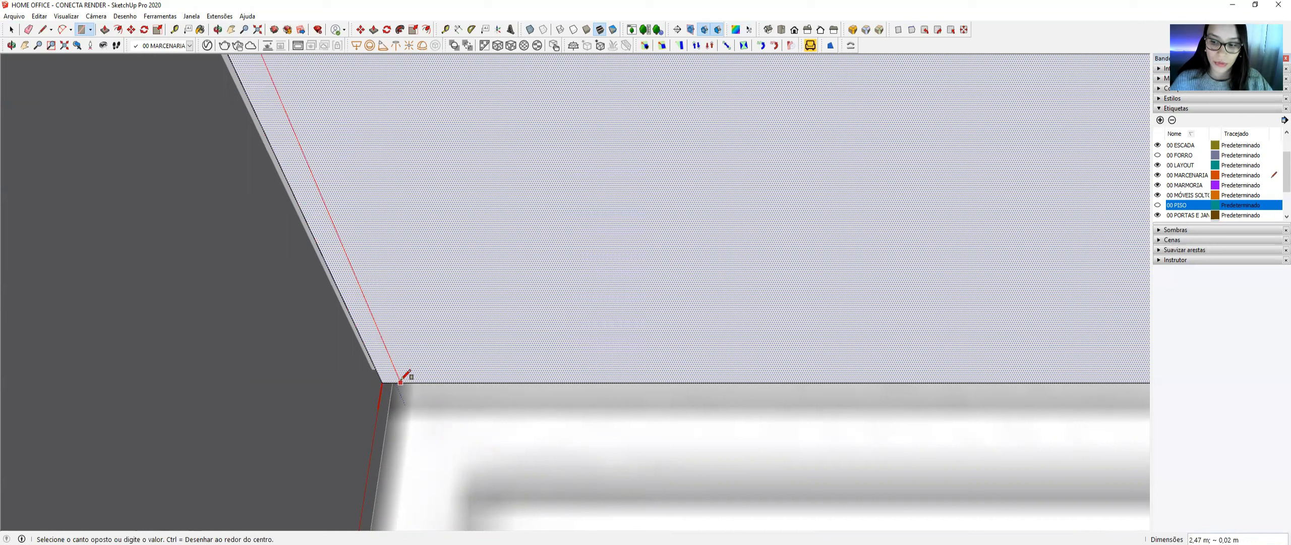
pyautogui.write('2')
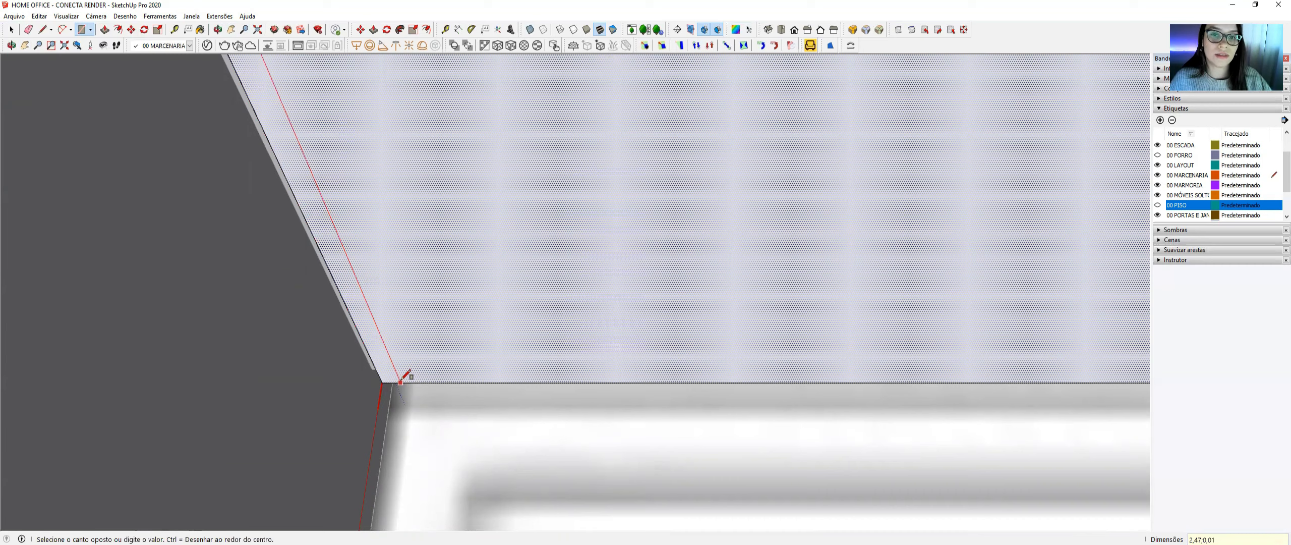
pyautogui.click(401, 381)
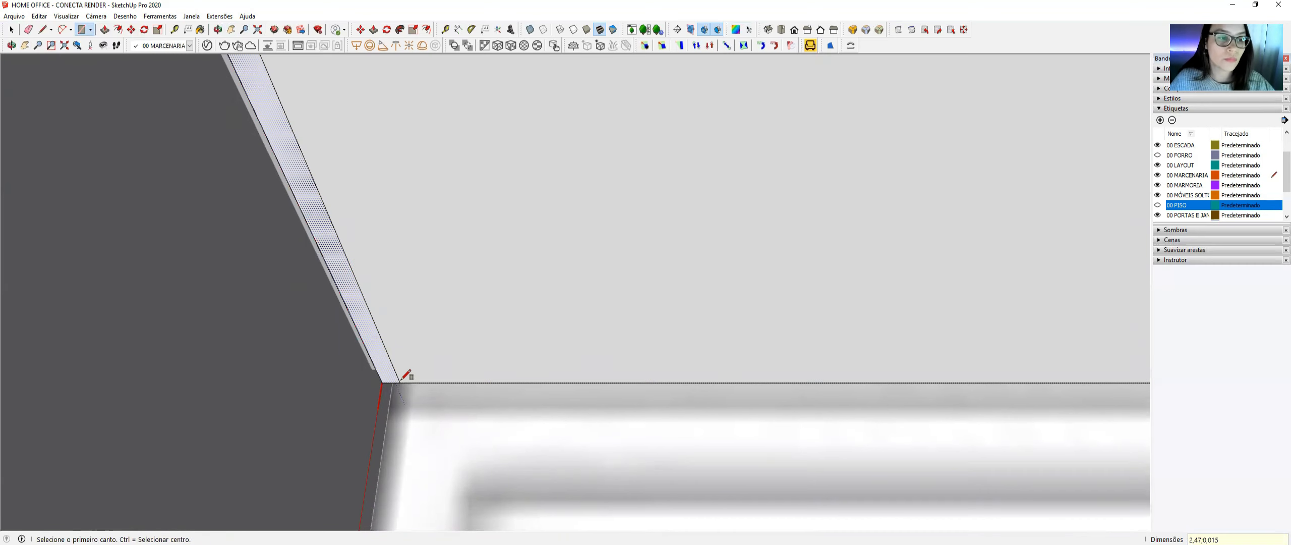
# - Copy the rectangle's inner vertical edge 0.005 m across the first door's face to outline a narrow groove
pyautogui.scroll(-2, 403, 377)
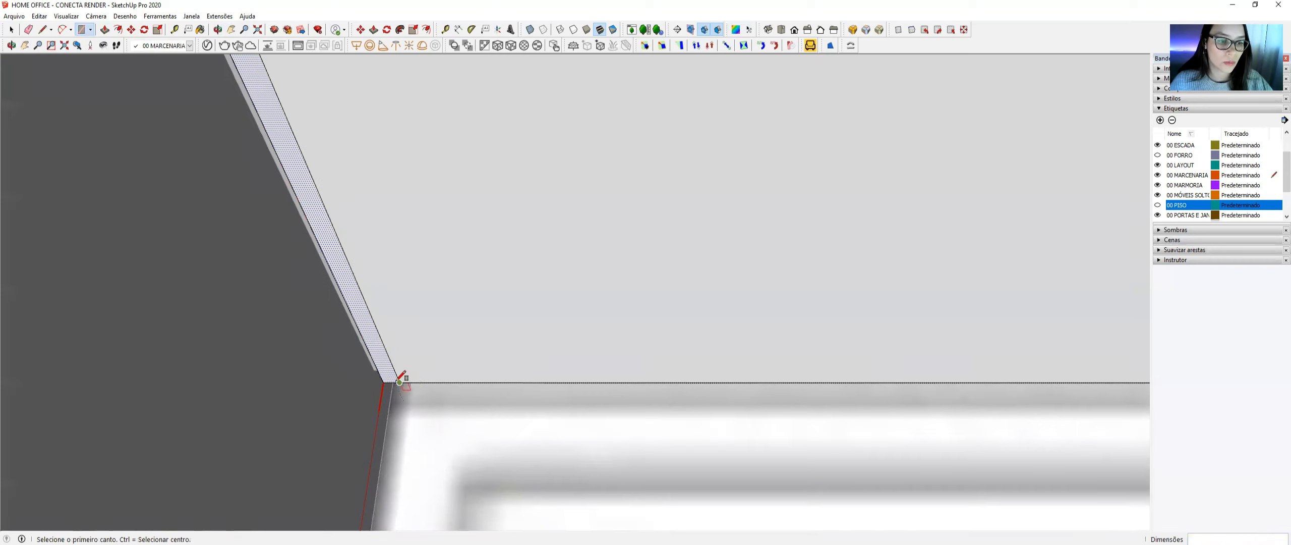
pyautogui.press('space')
pyautogui.click(386, 357)
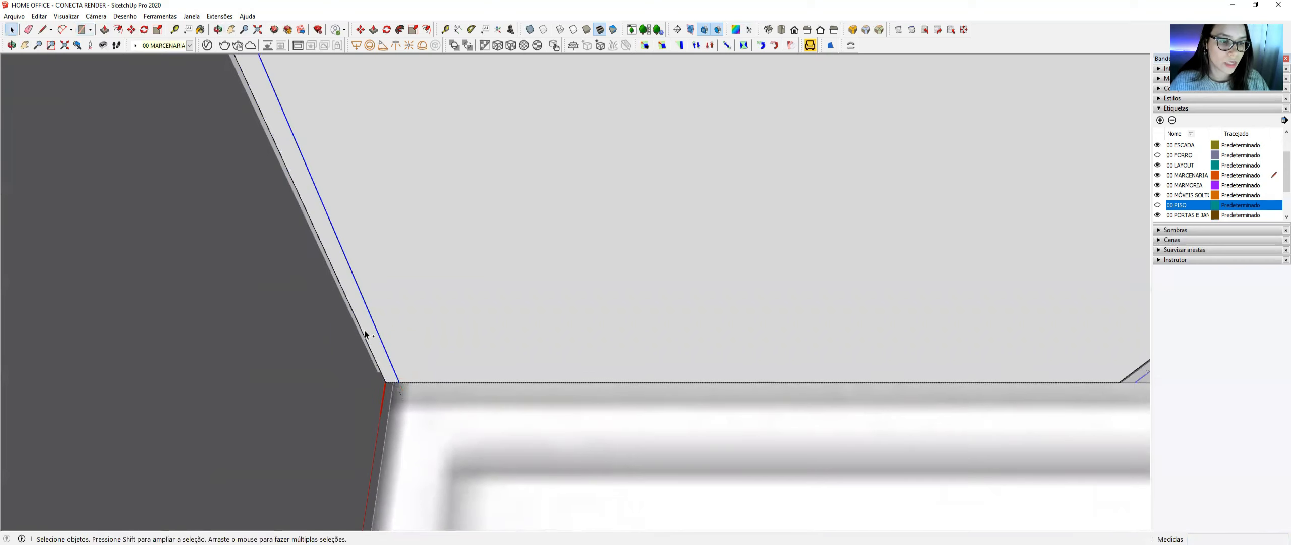
pyautogui.scroll(1, 380, 338)
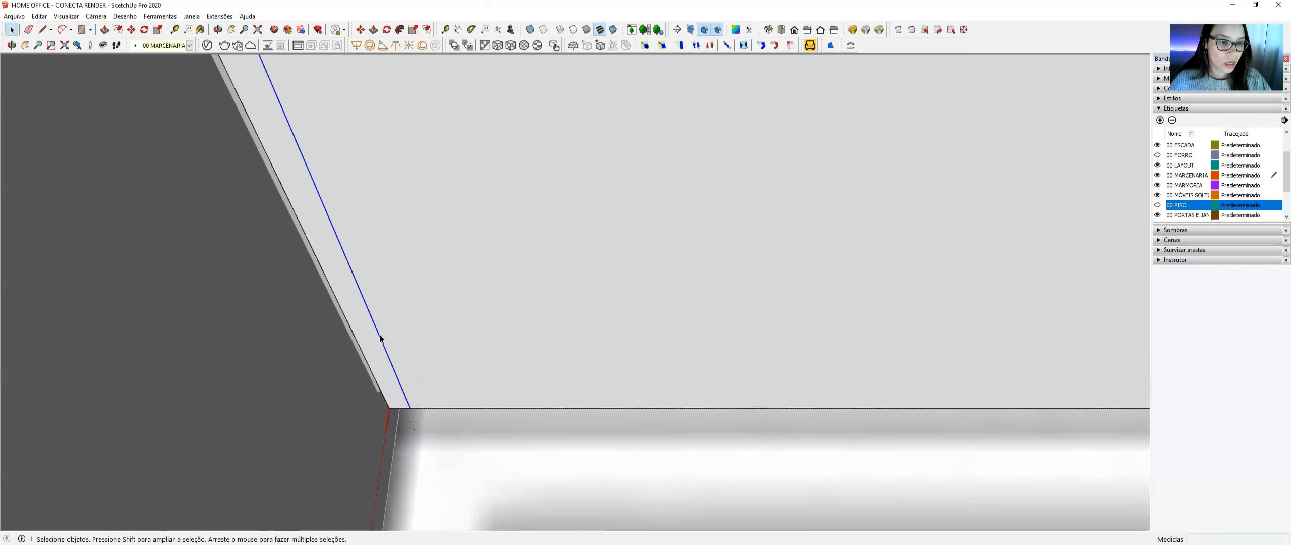
pyautogui.press('m')
pyautogui.press('ctrl')
pyautogui.click(370, 325)
pyautogui.write('0,')
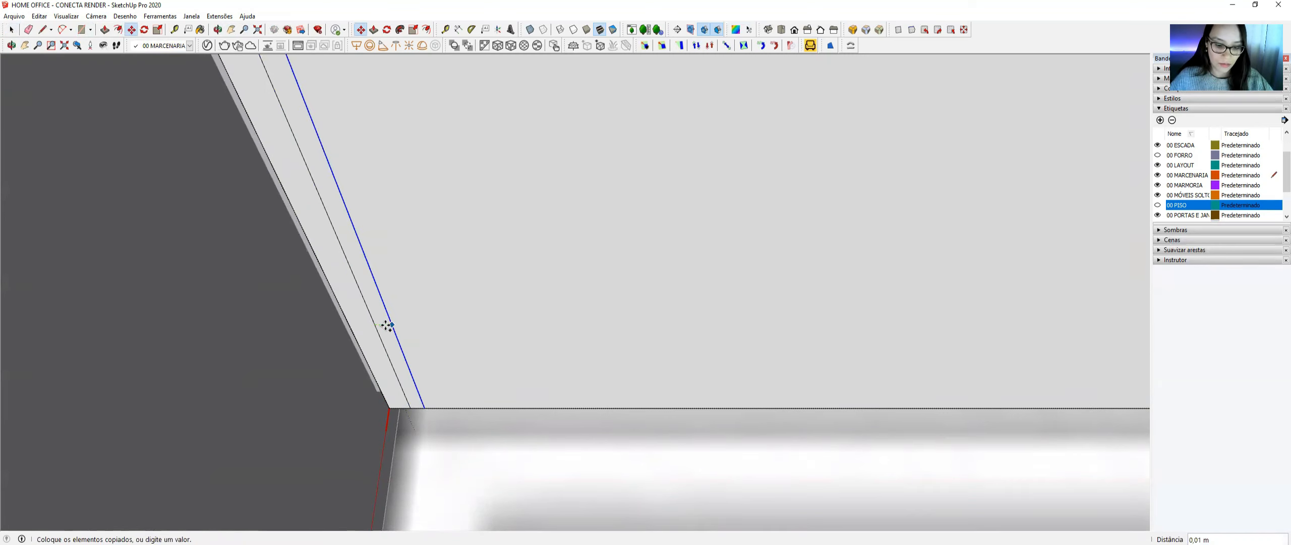
pyautogui.write('005')
pyautogui.press('Return')
pyautogui.press('space')
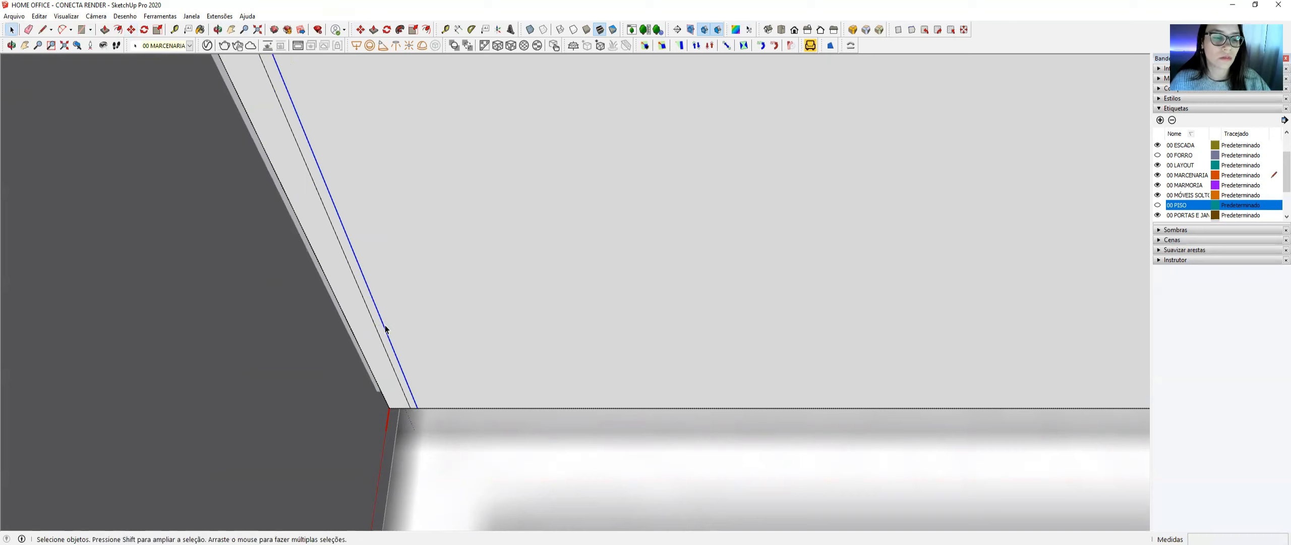
# - Copy the door's edge line and both groove lines 0.02 m across the face and repeat the copy as a multiplied array
pyautogui.click(377, 323)
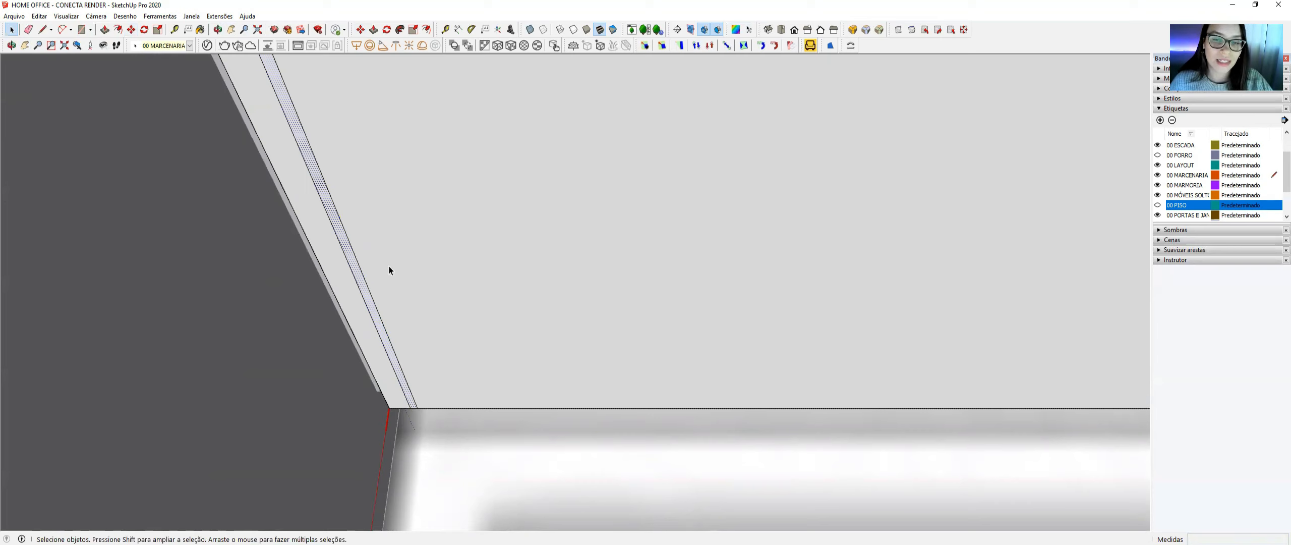
pyautogui.click(341, 225)
pyautogui.keyDown('ctrl'); pyautogui.click(321, 202); pyautogui.keyUp('ctrl')
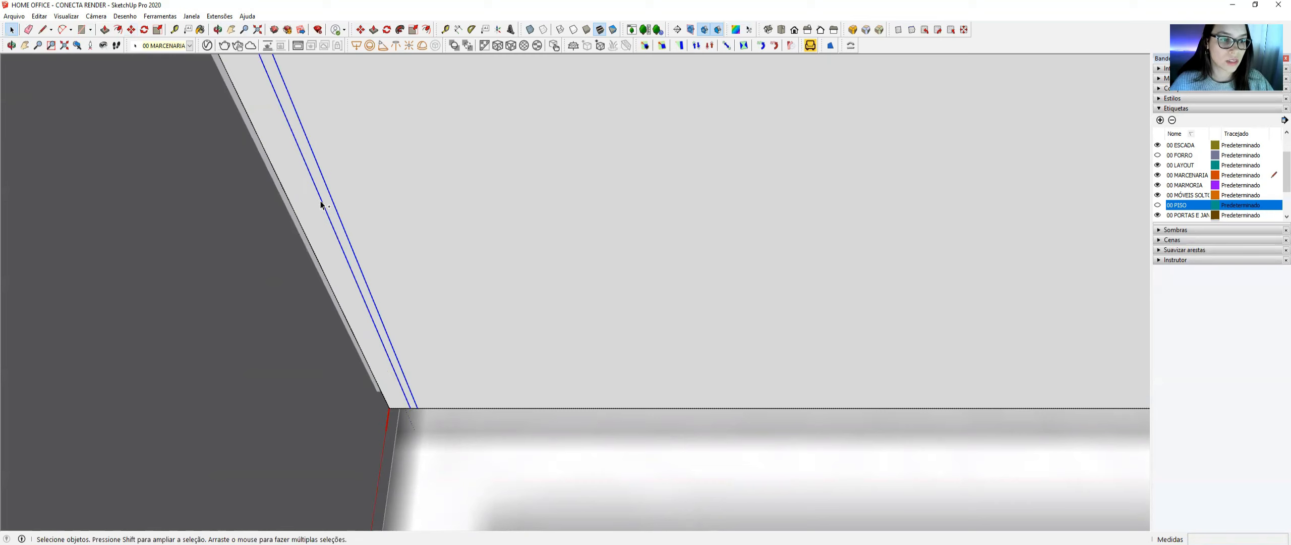
pyautogui.keyDown('ctrl'); pyautogui.click(284, 191); pyautogui.keyUp('ctrl')
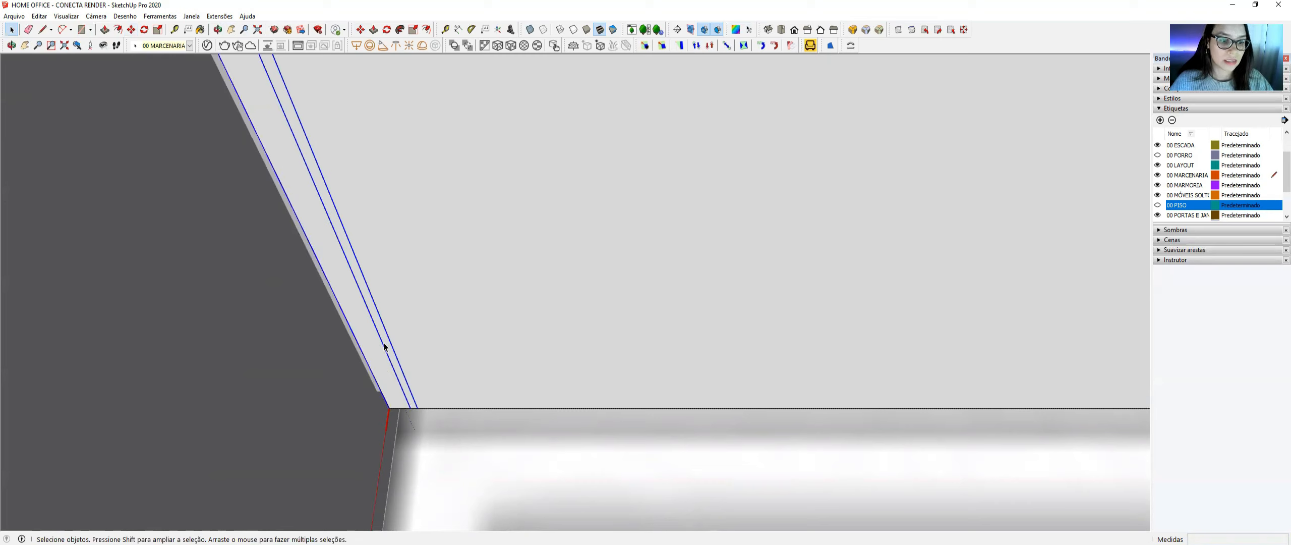
pyautogui.press('m')
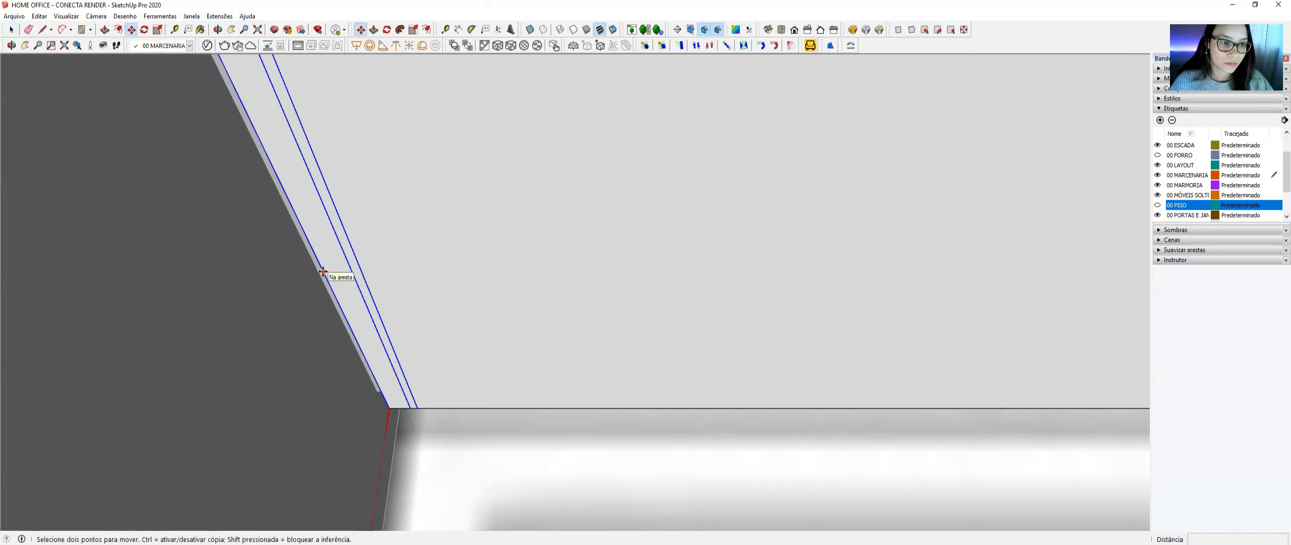
pyautogui.click(323, 272)
pyautogui.press('ctrl')
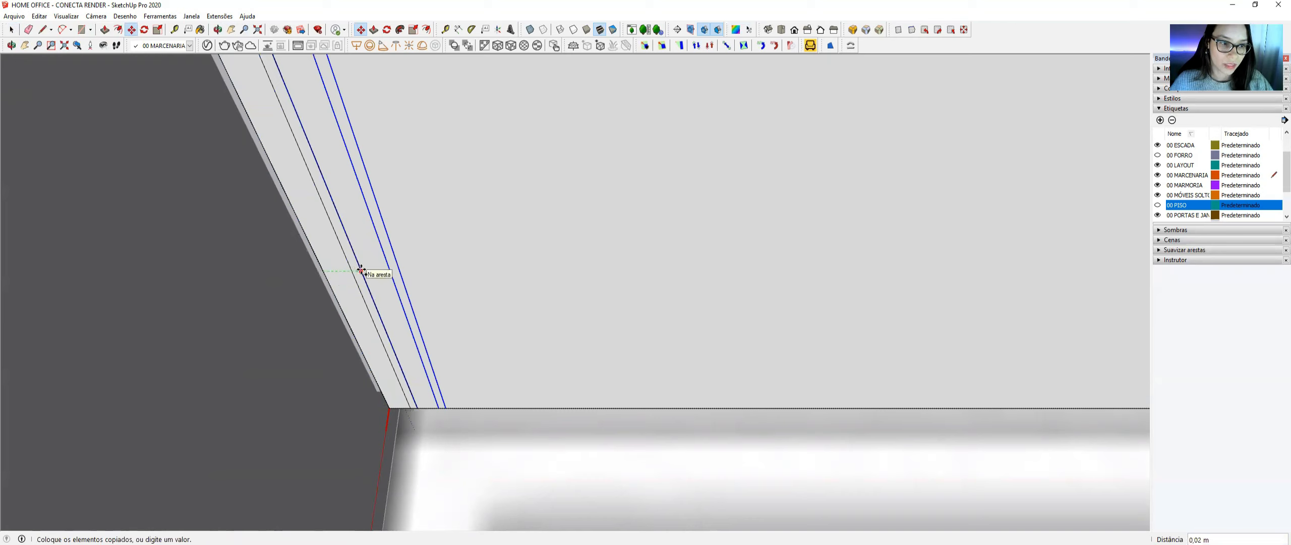
pyautogui.click(361, 270)
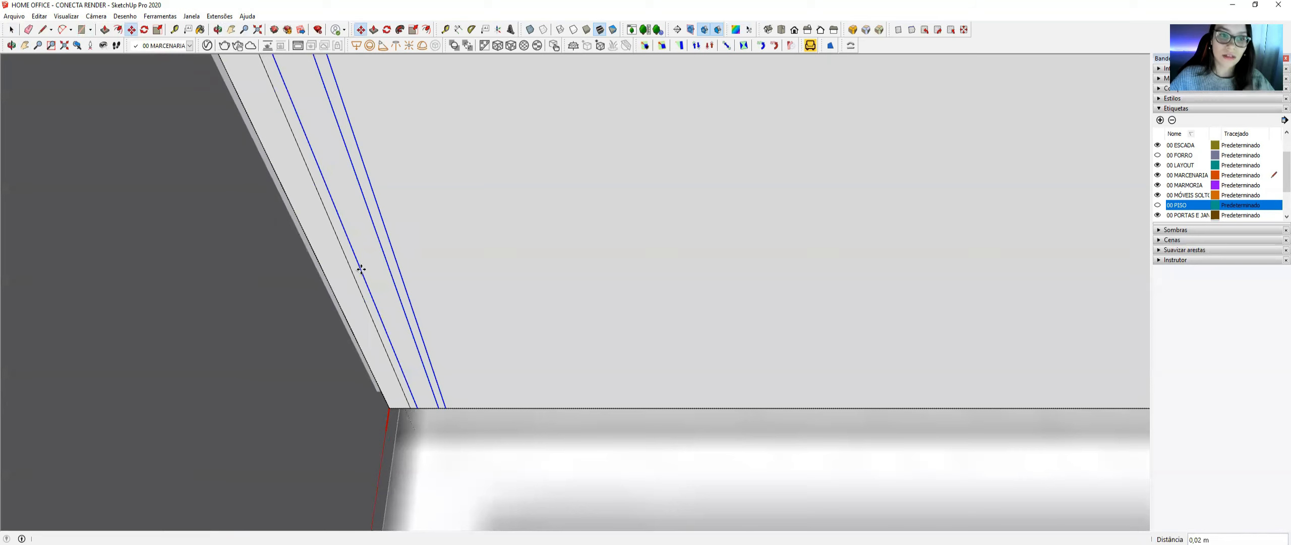
pyautogui.write('*')
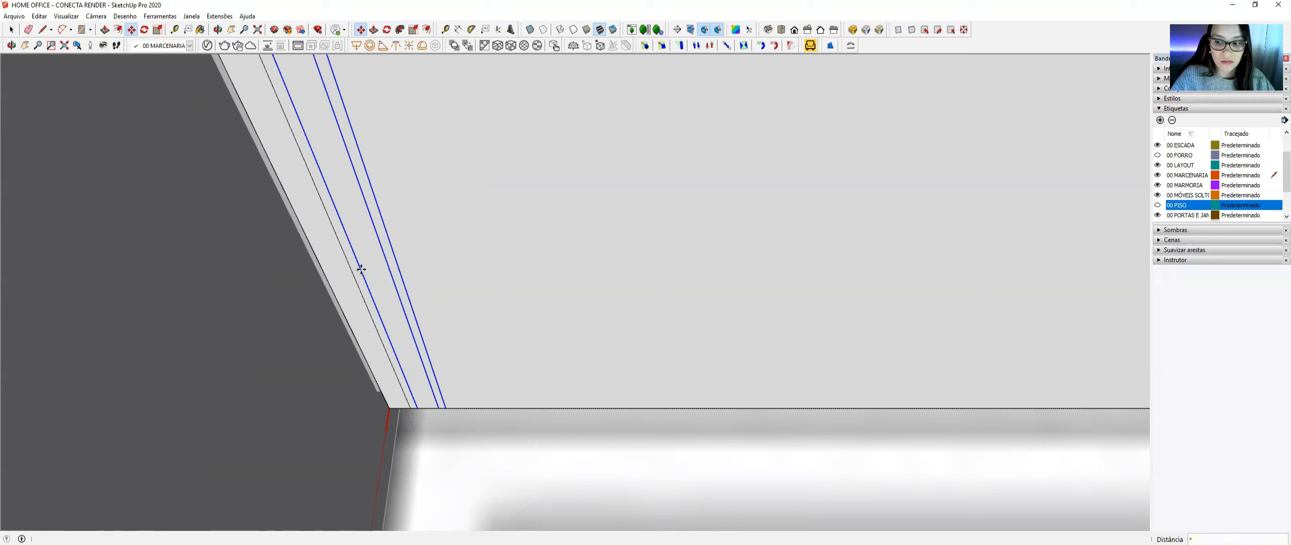
pyautogui.press('Return')
# - Copy the last three groove lines one spacing further and multiply that copy by 40 across the rest of the first door
pyautogui.press('h')
pyautogui.moveTo(634, 195); pyautogui.dragTo(456, 263)
pyautogui.scroll(-2, 461, 263)
pyautogui.scroll(-1, 499, 242)
pyautogui.moveTo(501, 191); pyautogui.dragTo(488, 197, button='middle')
pyautogui.scroll(1, 488, 196)
pyautogui.press('space')
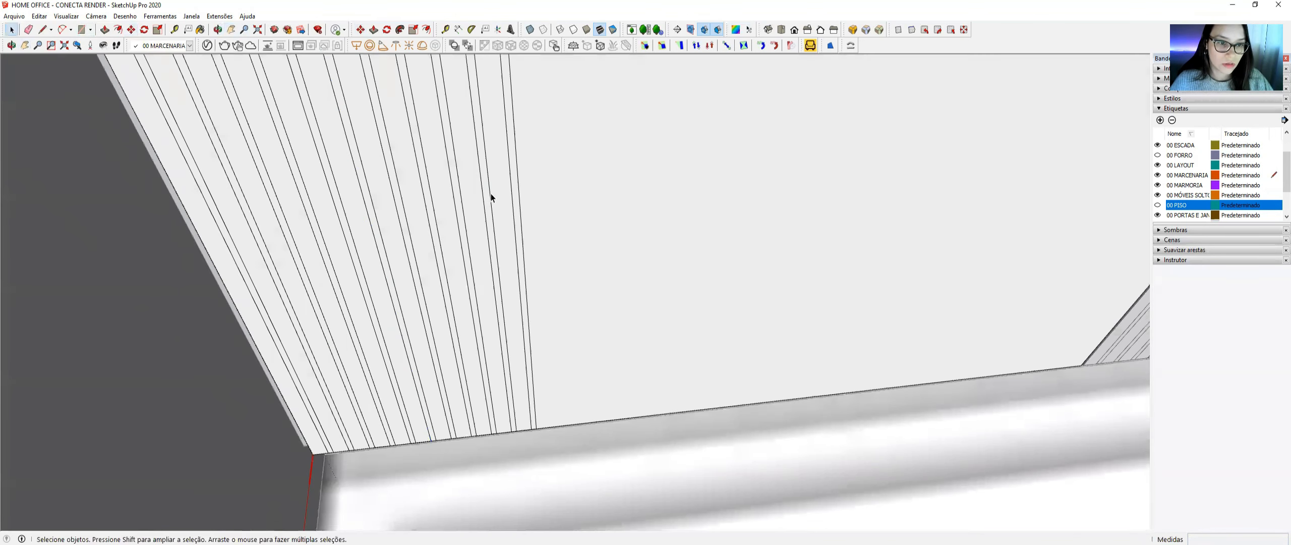
pyautogui.click(490, 196)
pyautogui.keyDown('ctrl'); pyautogui.click(514, 191); pyautogui.keyUp('ctrl')
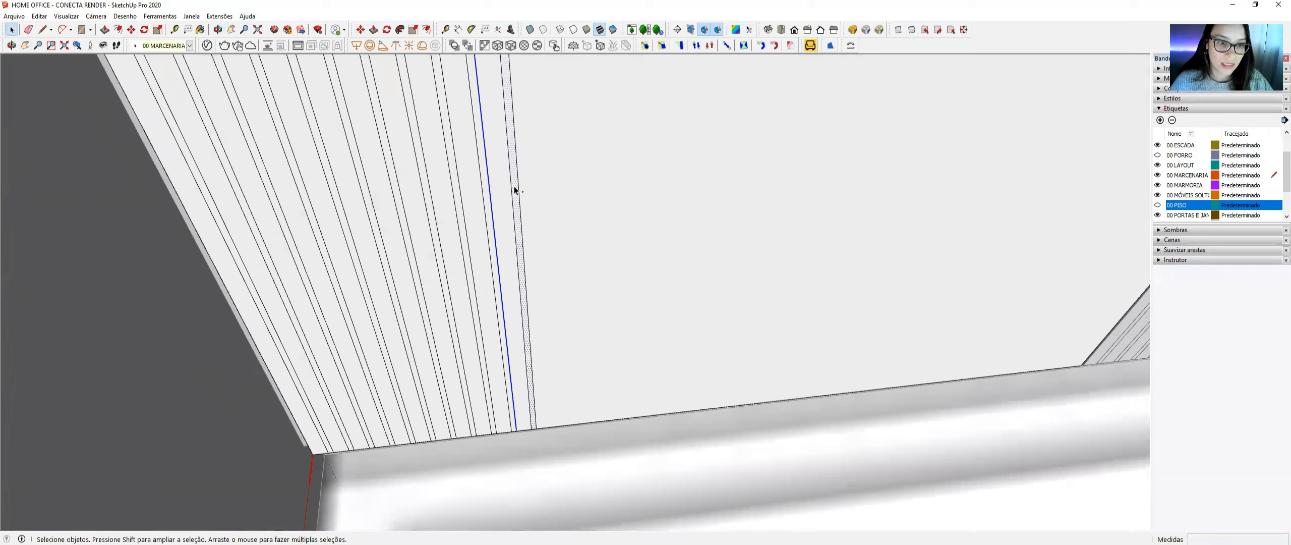
pyautogui.click(512, 180)
pyautogui.keyDown('ctrl'); pyautogui.click(486, 161); pyautogui.keyUp('ctrl')
pyautogui.press('m')
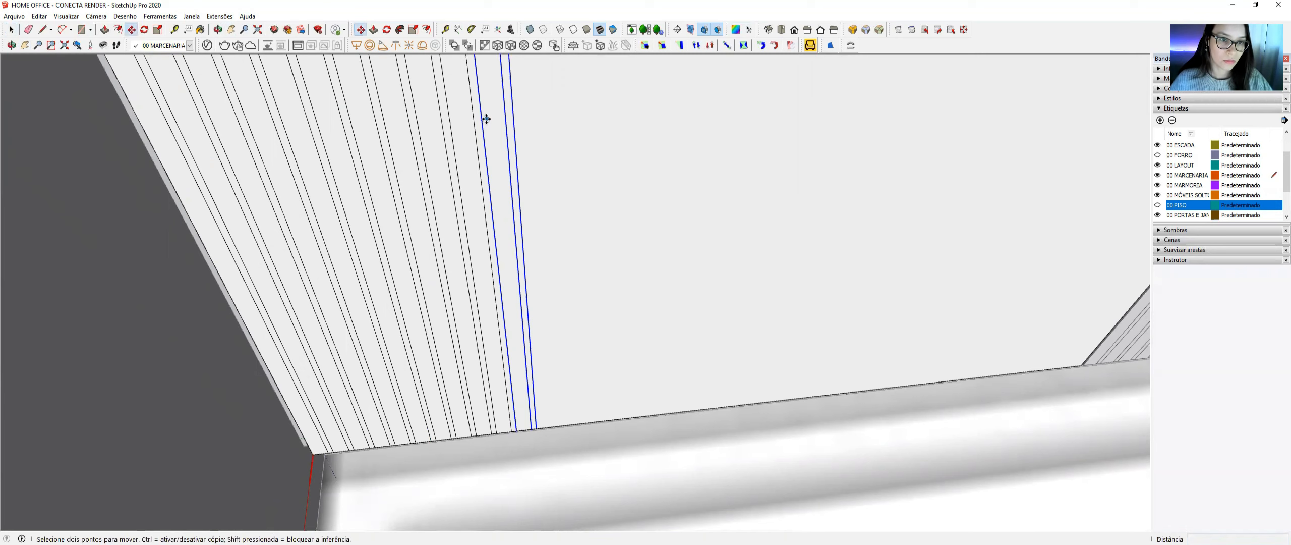
pyautogui.click(480, 116)
pyautogui.press('ctrl')
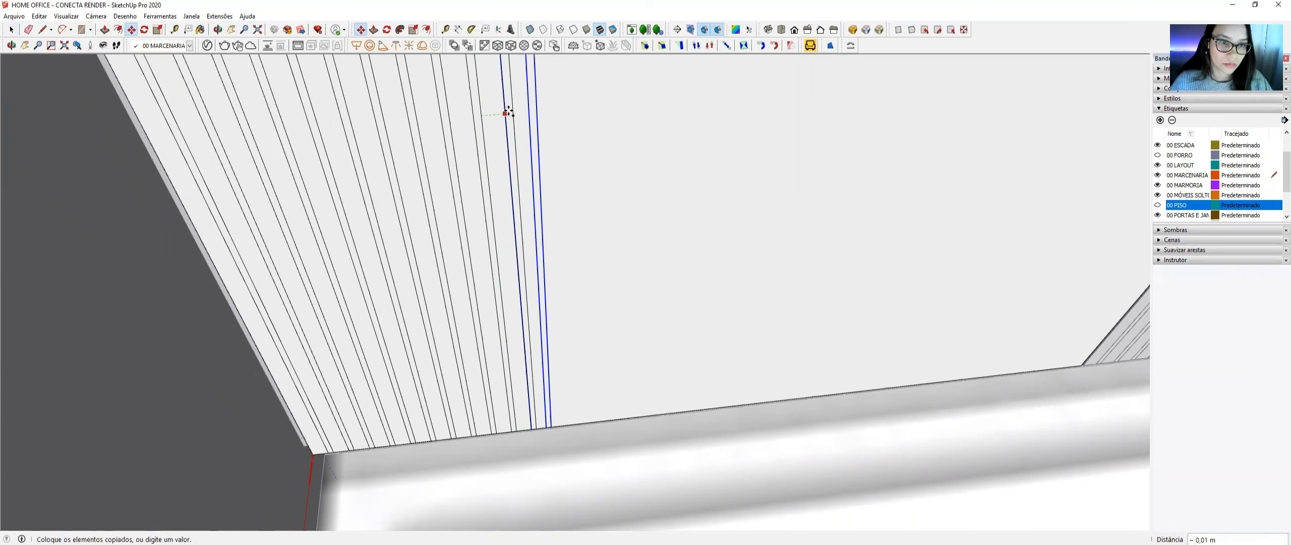
pyautogui.click(512, 112)
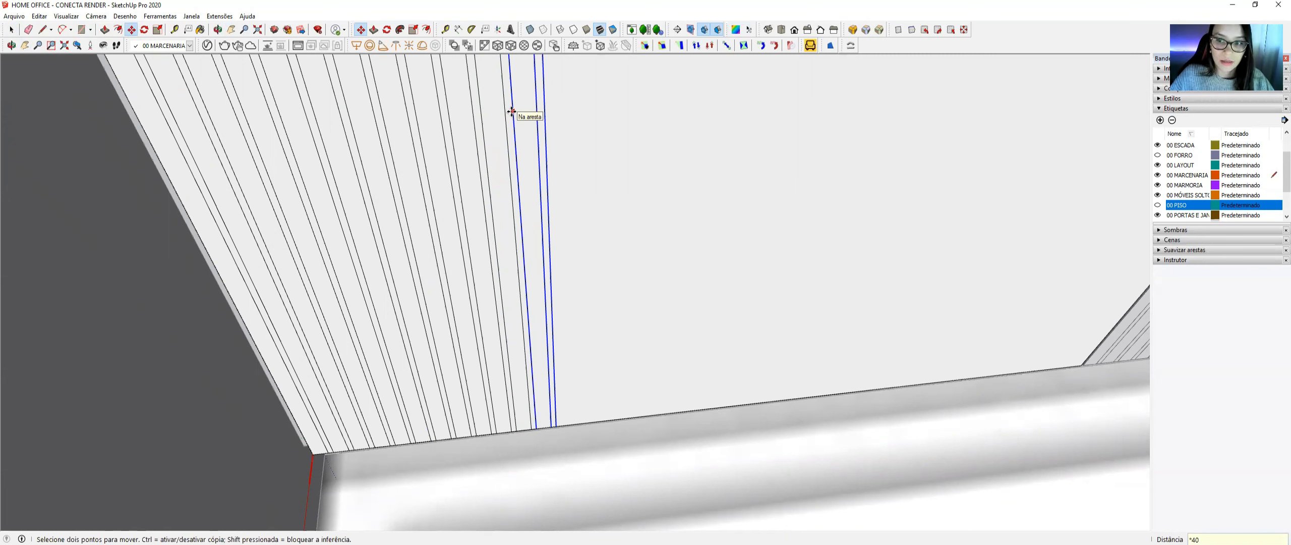
pyautogui.press('Return')
# - Delete the surplus groove lines that extend past the first door's far edge onto the neighbouring door
pyautogui.press('space')
pyautogui.keyDown('shift'); pyautogui.moveTo(591, 124); pyautogui.dragTo(133, 163, button='middle'); pyautogui.keyUp('shift')
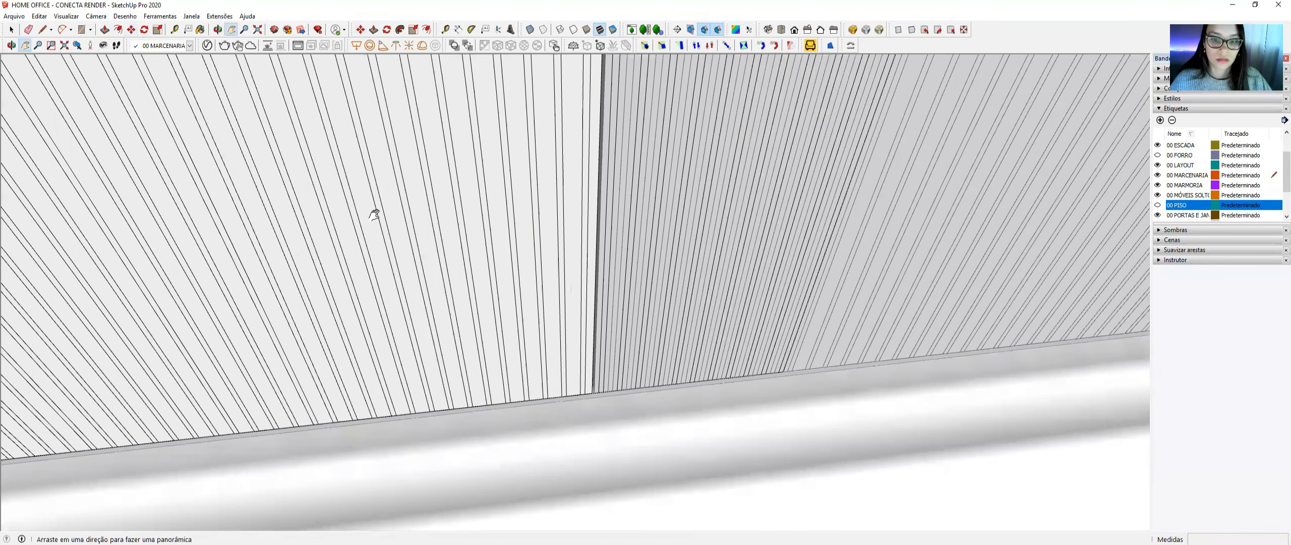
pyautogui.scroll(-1, 678, 227)
pyautogui.moveTo(724, 196); pyautogui.dragTo(574, 277)
pyautogui.press('Delete')
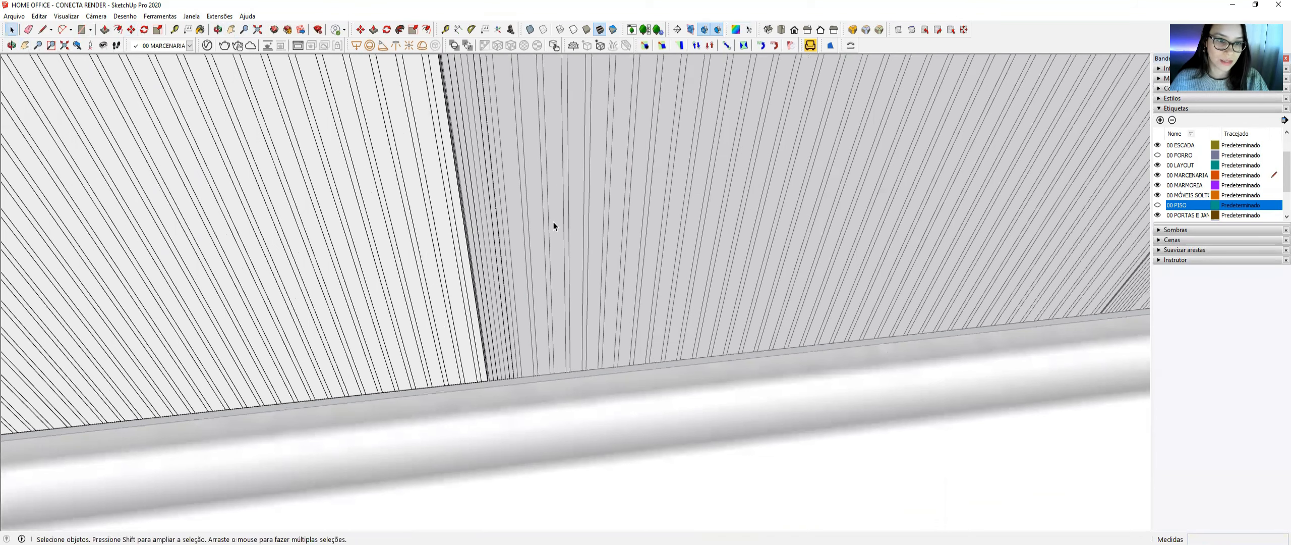
pyautogui.scroll(1, 464, 204)
pyautogui.click(462, 205)
pyautogui.scroll(1, 462, 205)
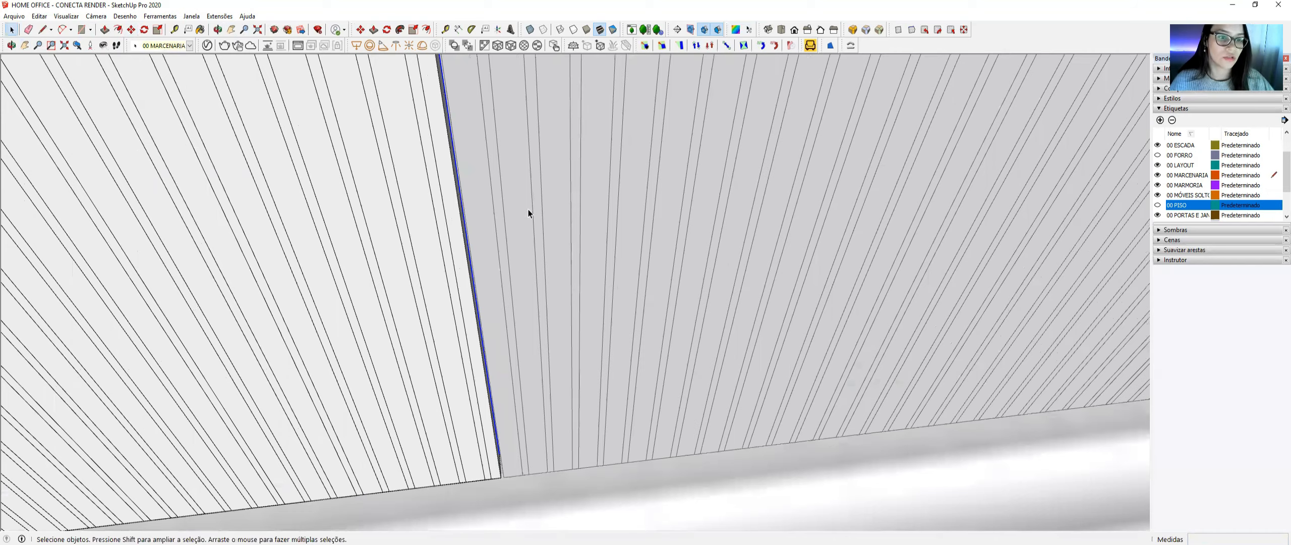
# - Push the first narrow groove strip beside the first door's outer edge 0.005 m into the door with Push/Pull
pyautogui.scroll(-2, 528, 210)
pyautogui.keyDown('shift'); pyautogui.moveTo(332, 212); pyautogui.dragTo(662, 352, button='middle'); pyautogui.keyUp('shift')
pyautogui.moveTo(358, 138); pyautogui.dragTo(468, 130, button='middle')
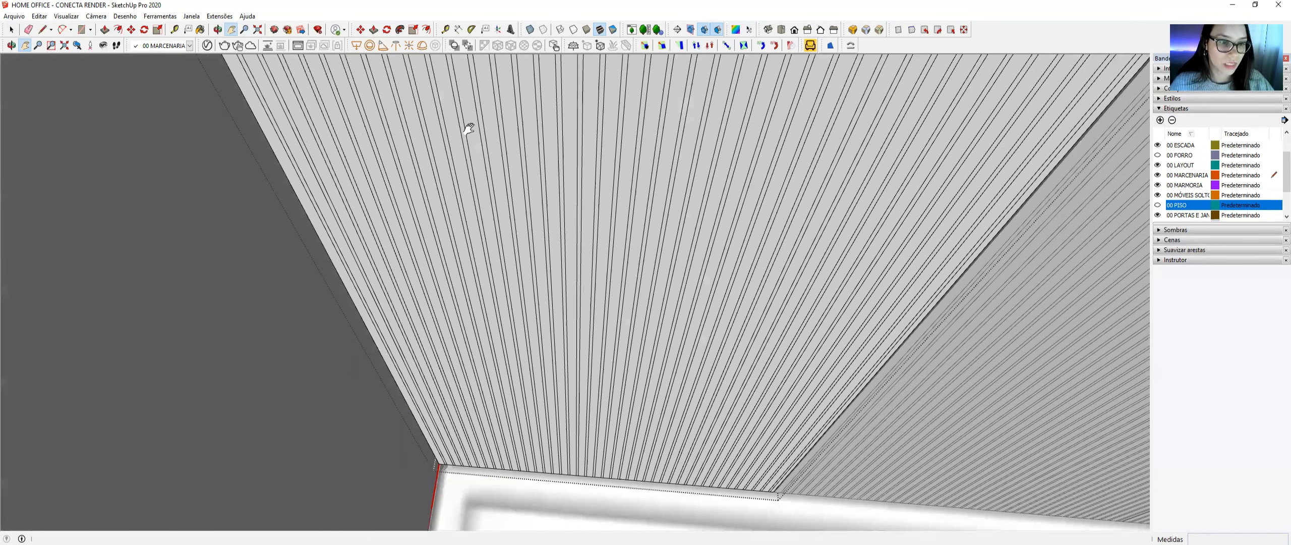
pyautogui.moveTo(450, 137); pyautogui.dragTo(455, 162)
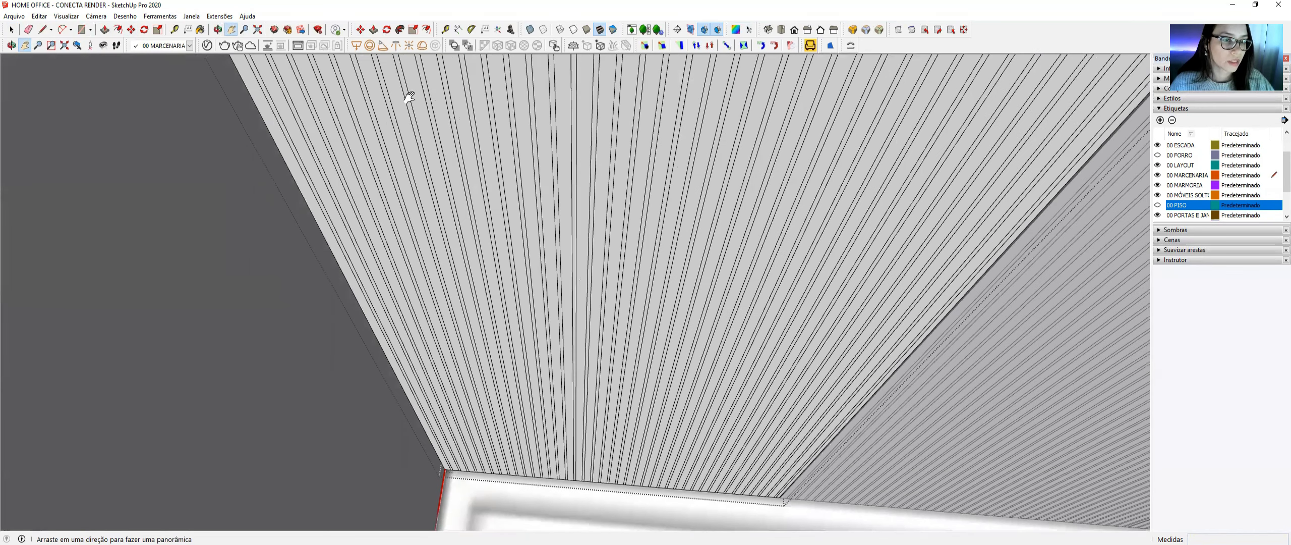
pyautogui.click(373, 30)
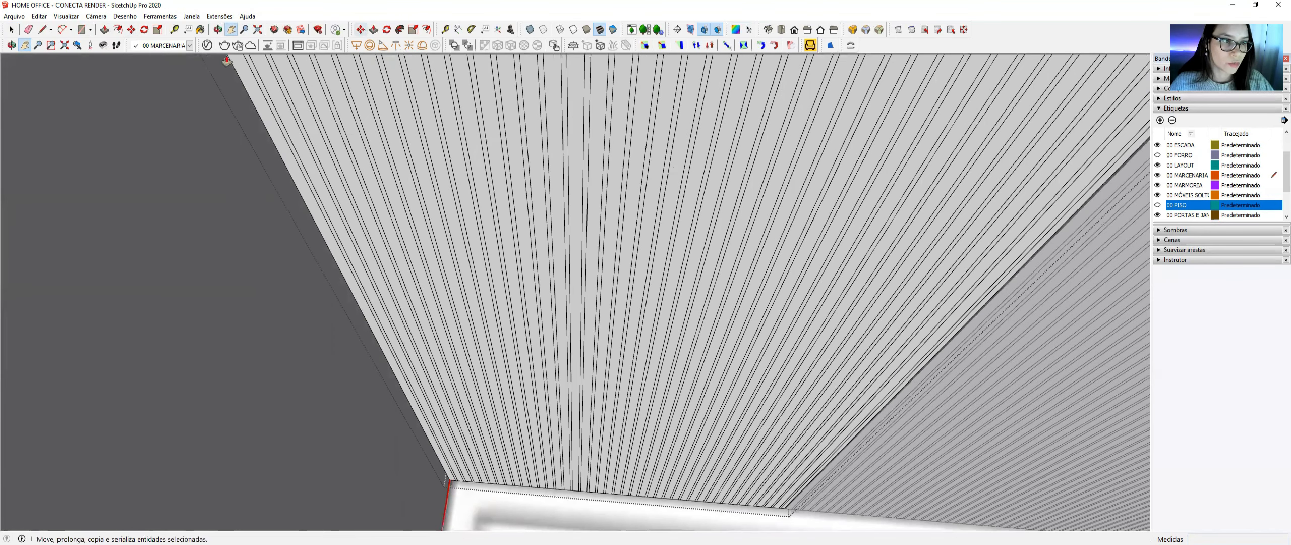
pyautogui.scroll(2, 251, 67)
pyautogui.click(252, 68)
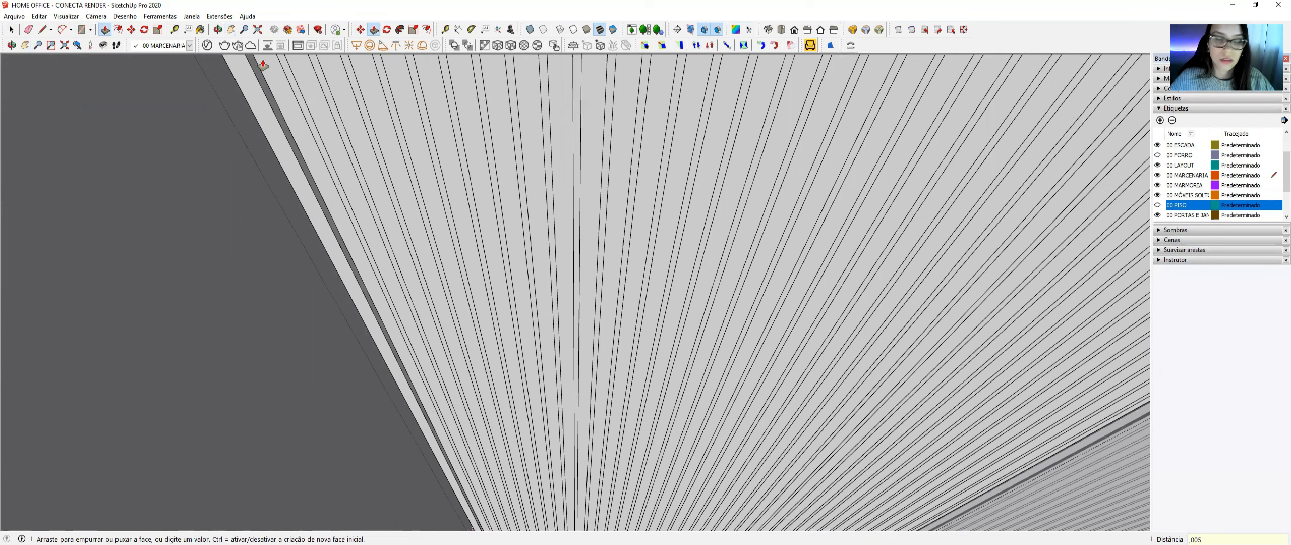
pyautogui.press('Return')
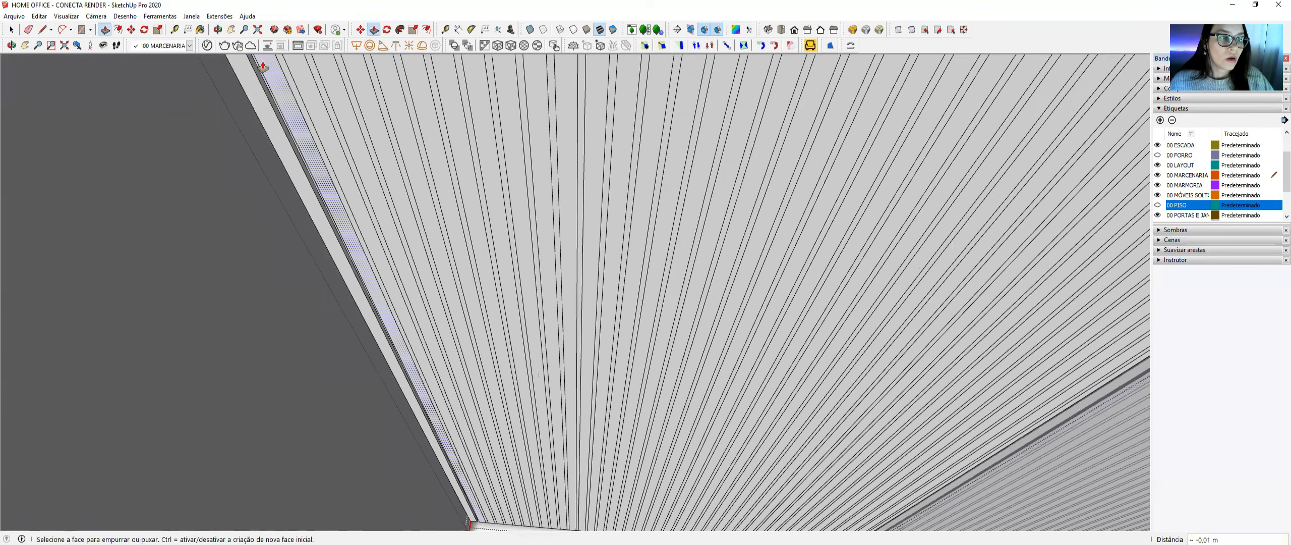
# - Repeat the same groove depth on the following narrow strips across the first half of the door
pyautogui.scroll(-2, 298, 89)
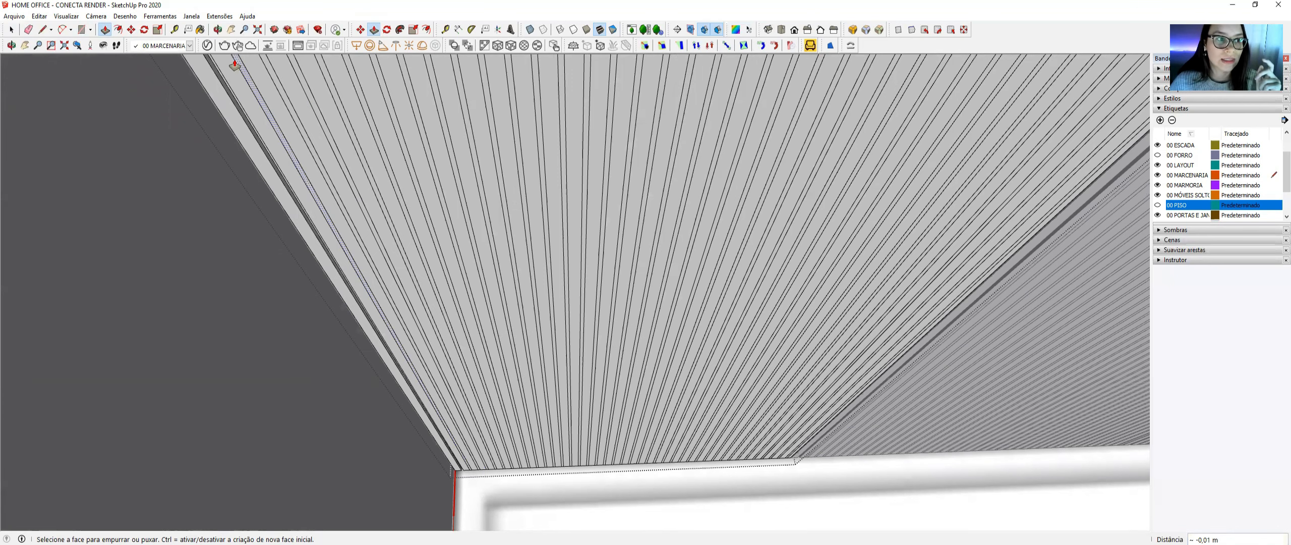
pyautogui.doubleClick(253, 92)
pyautogui.doubleClick(273, 86)
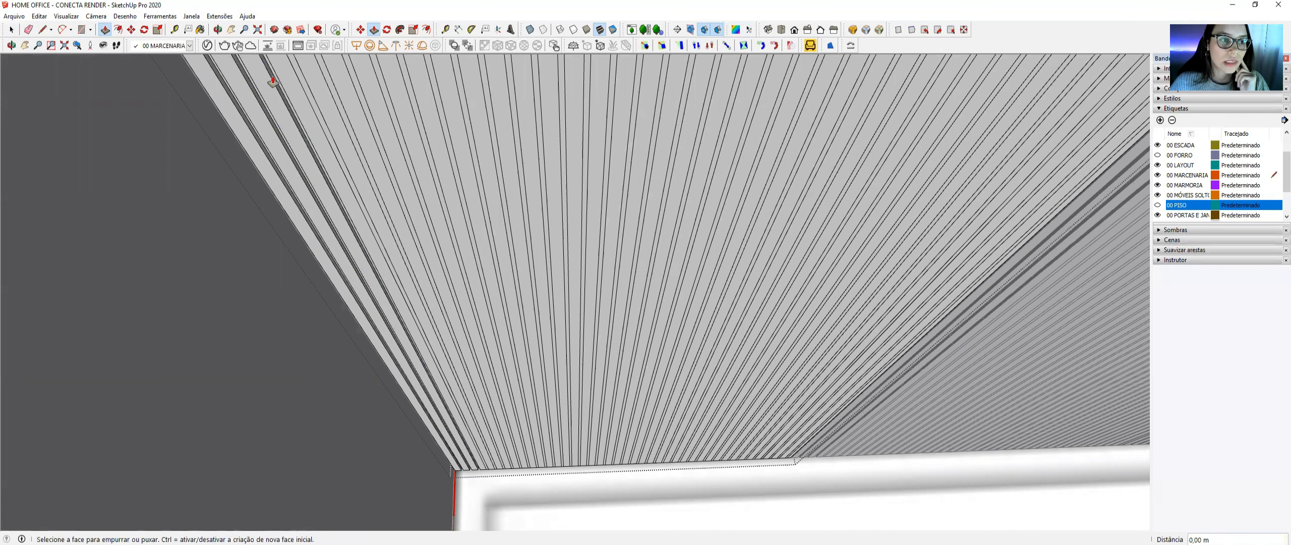
pyautogui.doubleClick(299, 78)
pyautogui.doubleClick(328, 76)
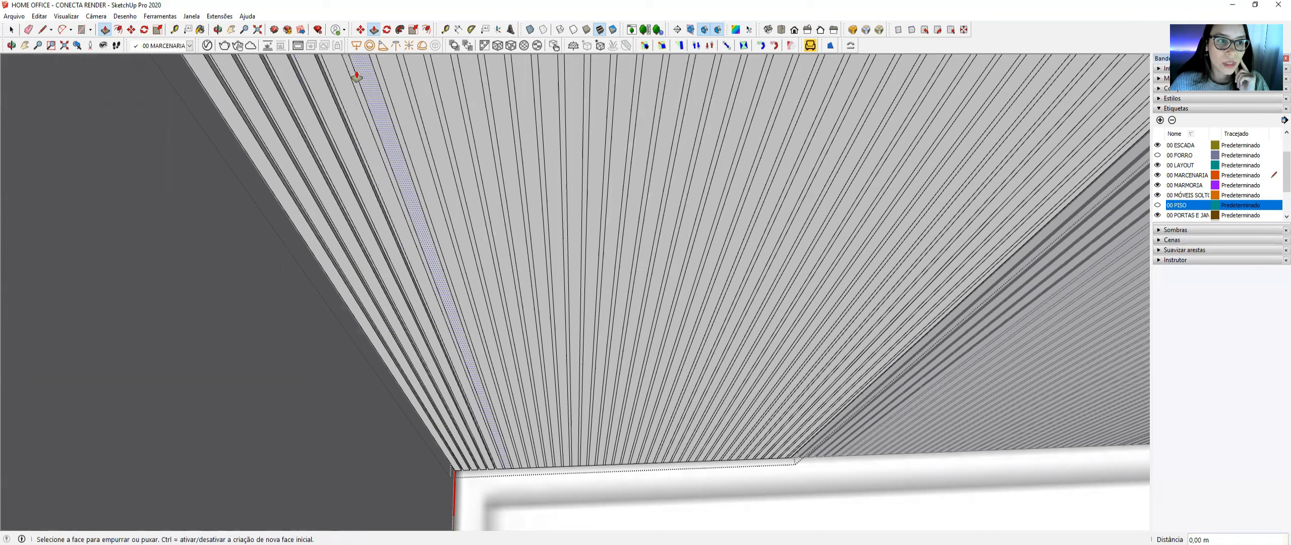
pyautogui.doubleClick(354, 76)
pyautogui.doubleClick(381, 79)
pyautogui.click(405, 83)
pyautogui.doubleClick(405, 83)
pyautogui.doubleClick(432, 82)
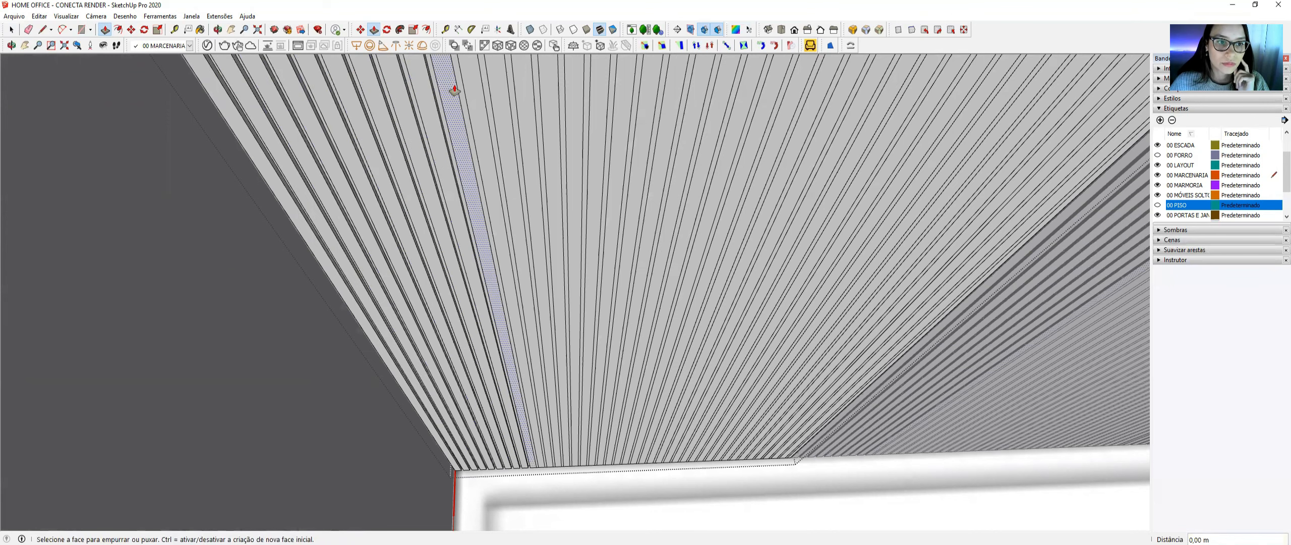
pyautogui.doubleClick(458, 89)
pyautogui.doubleClick(484, 82)
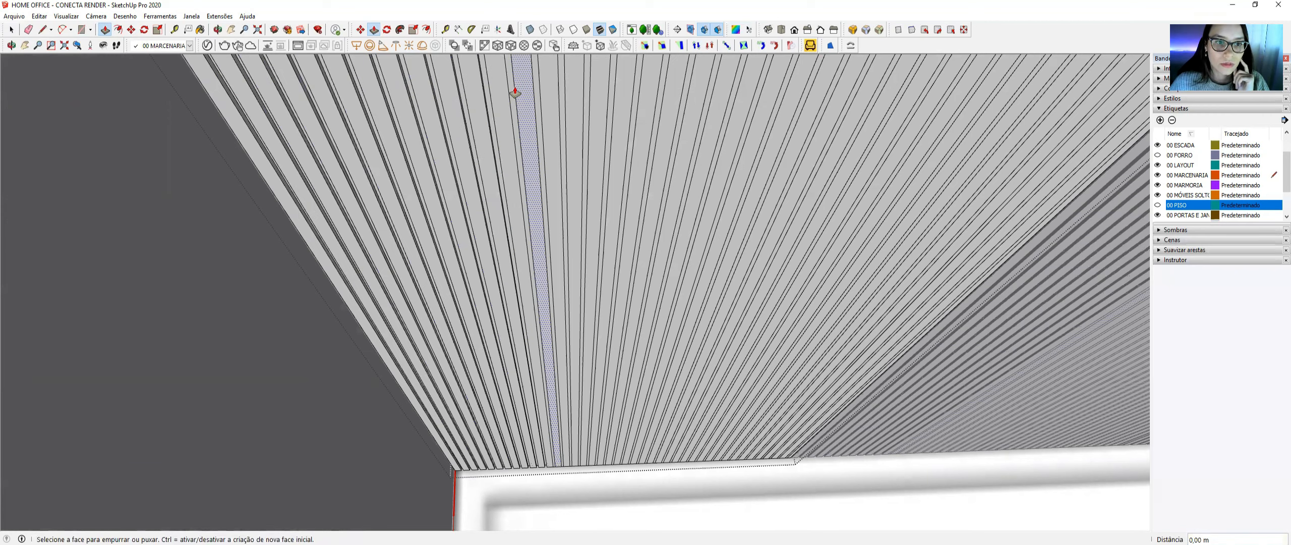
pyautogui.doubleClick(509, 86)
pyautogui.click(536, 71)
# - Recess the remaining groove strips to the same depth up to the first door's far edge
pyautogui.moveTo(529, 158); pyautogui.dragTo(593, 164, button='middle')
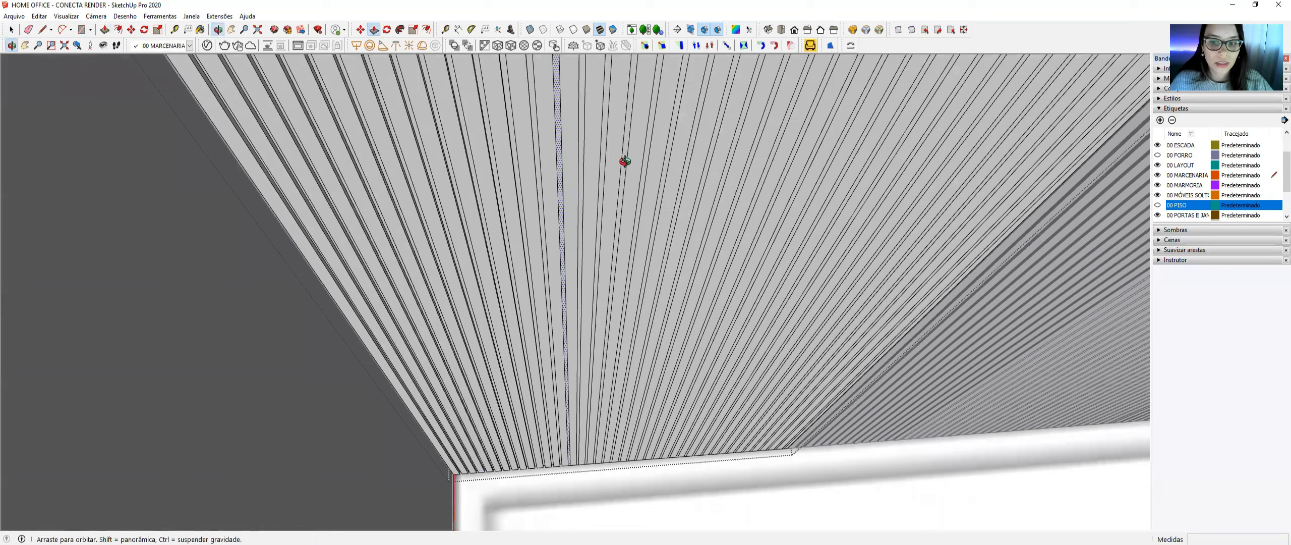
pyautogui.moveTo(546, 89); pyautogui.dragTo(609, 92, button='middle')
pyautogui.doubleClick(647, 102)
pyautogui.doubleClick(669, 104)
pyautogui.doubleClick(724, 109)
pyautogui.moveTo(752, 111); pyautogui.dragTo(585, 121, button='middle')
pyautogui.doubleClick(640, 128)
pyautogui.doubleClick(716, 134)
pyautogui.doubleClick(853, 144)
pyautogui.doubleClick(885, 146)
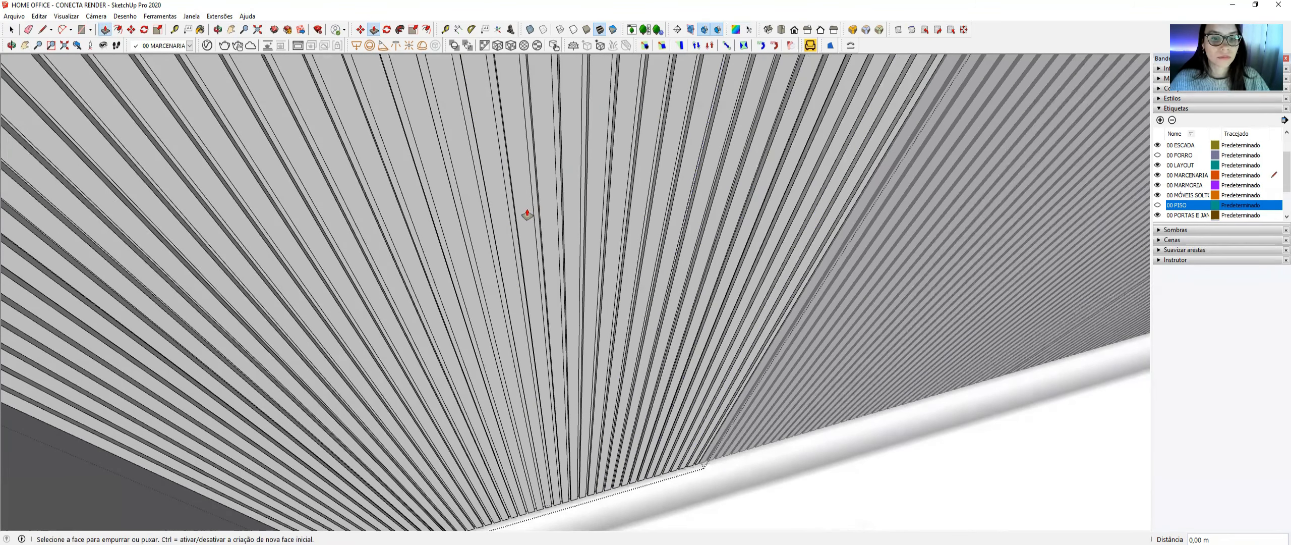
pyautogui.press('space')
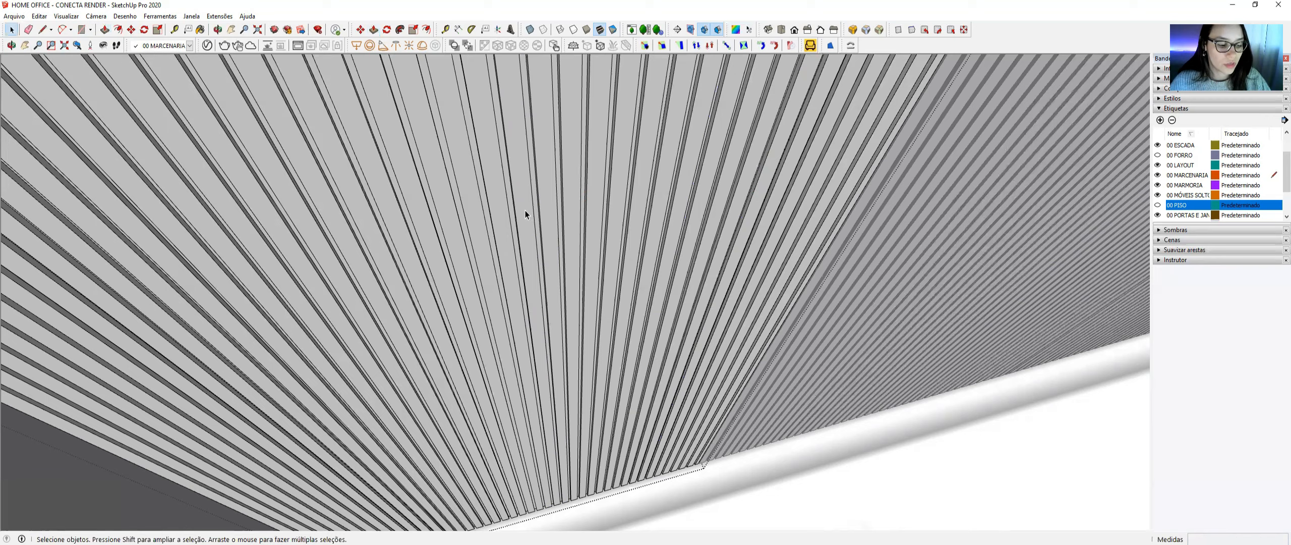
pyautogui.press('Escape')
# - Place a guide on the first door's outer edge measured from the bottom corner, and draw a line from it across to the inner edge
pyautogui.scroll(-3, 512, 214)
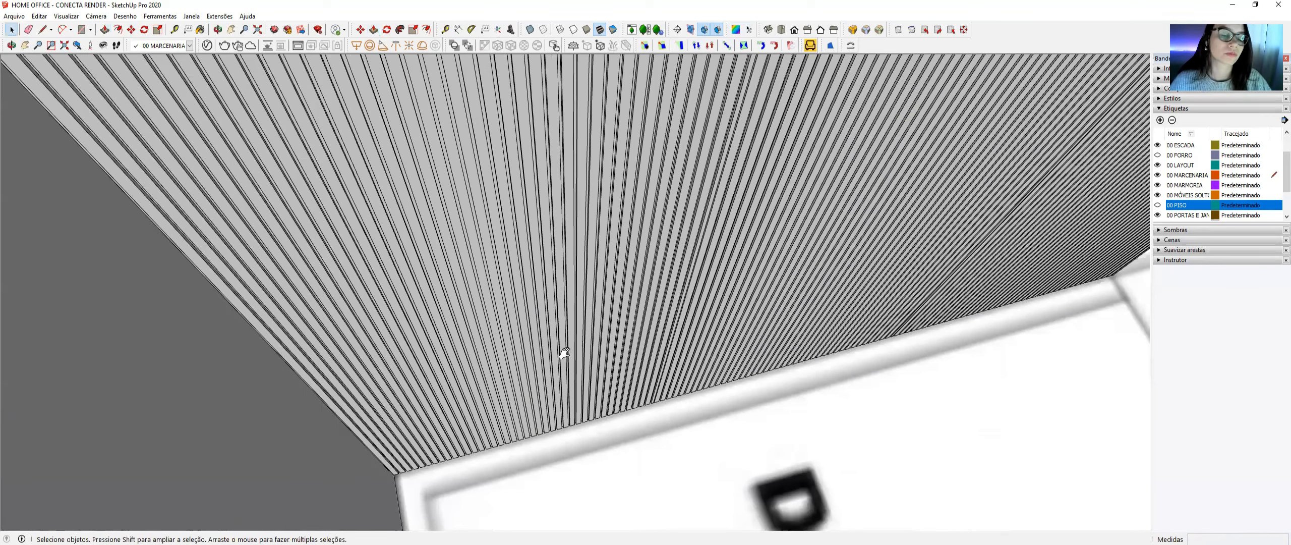
pyautogui.moveTo(558, 322); pyautogui.dragTo(491, 304, button='middle')
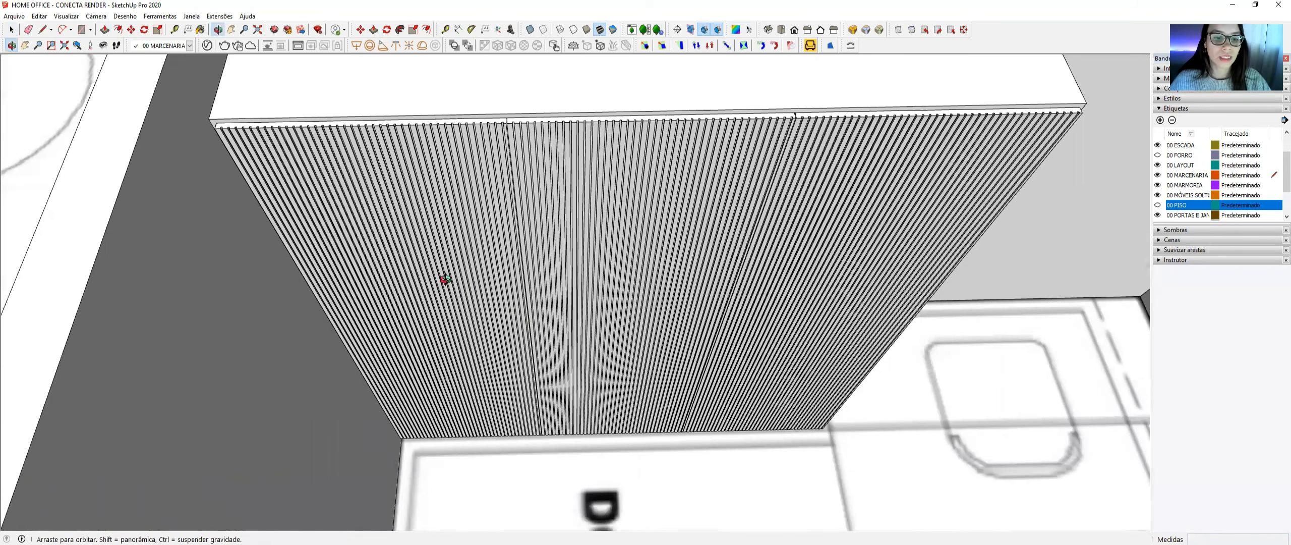
pyautogui.moveTo(585, 253); pyautogui.dragTo(525, 139, button='middle')
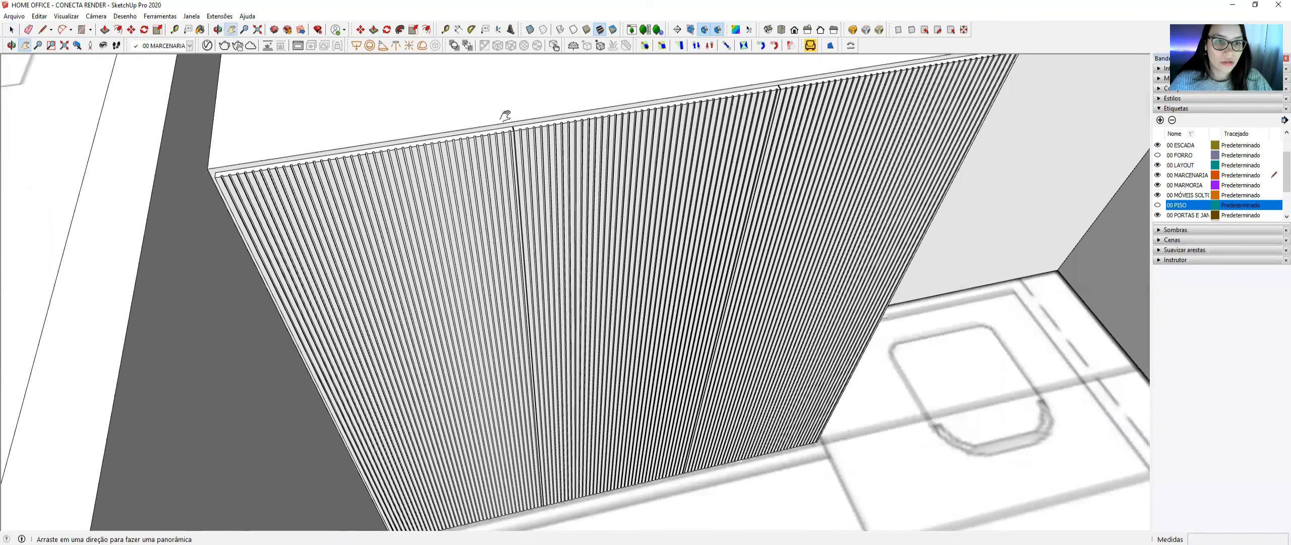
pyautogui.scroll(-2, 509, 160)
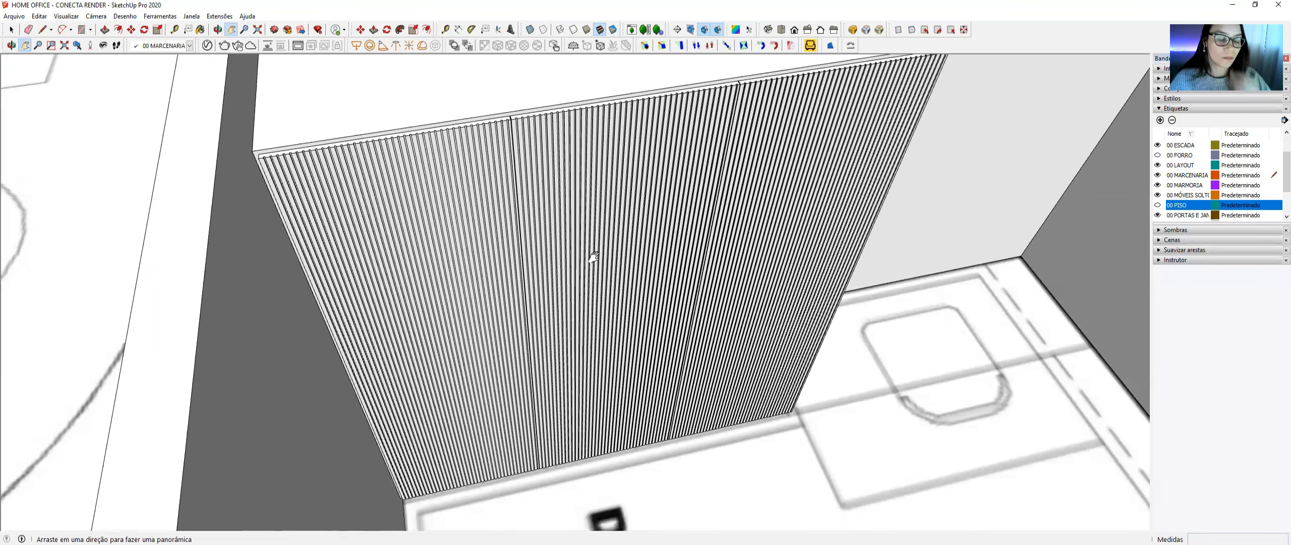
pyautogui.scroll(3, 552, 300)
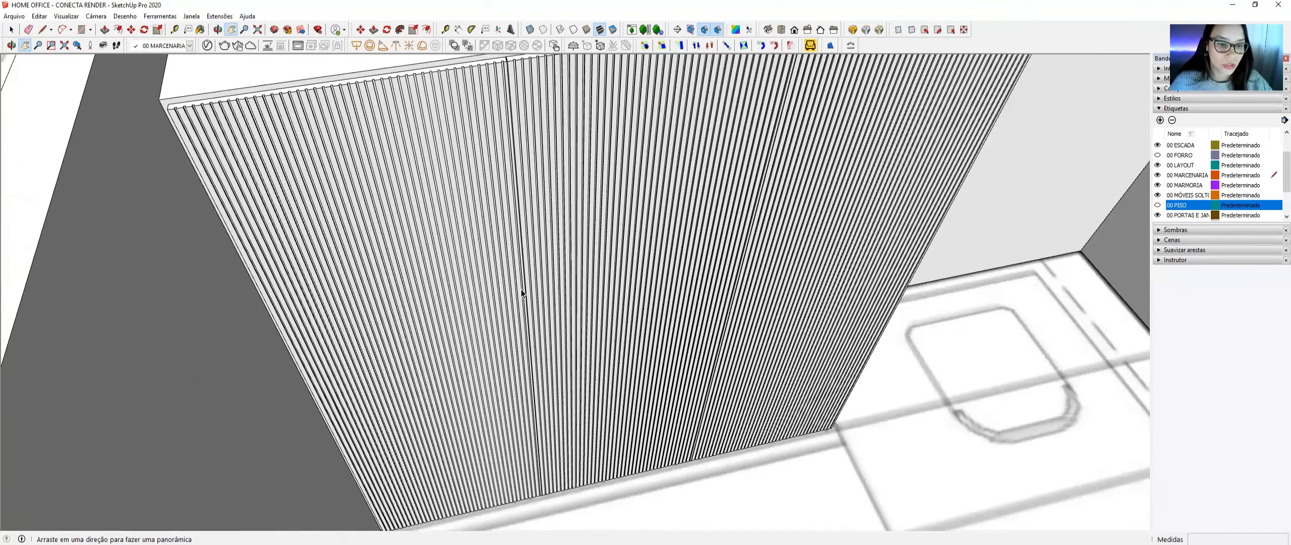
pyautogui.press('space')
pyautogui.scroll(2, 523, 284)
pyautogui.click(522, 288)
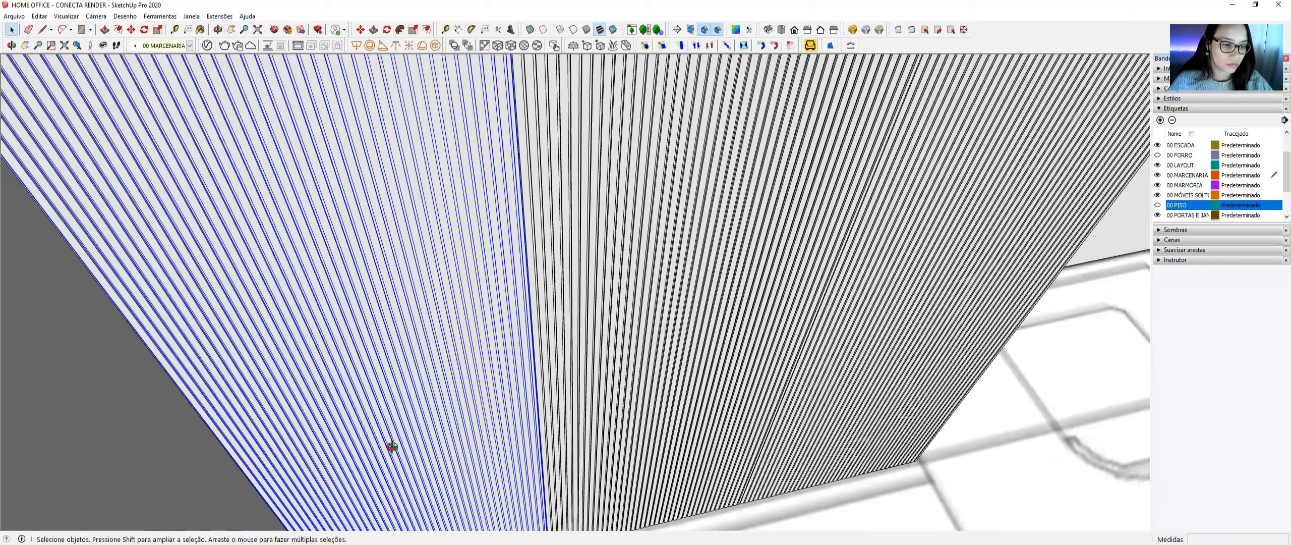
pyautogui.press('t')
pyautogui.click(272, 462)
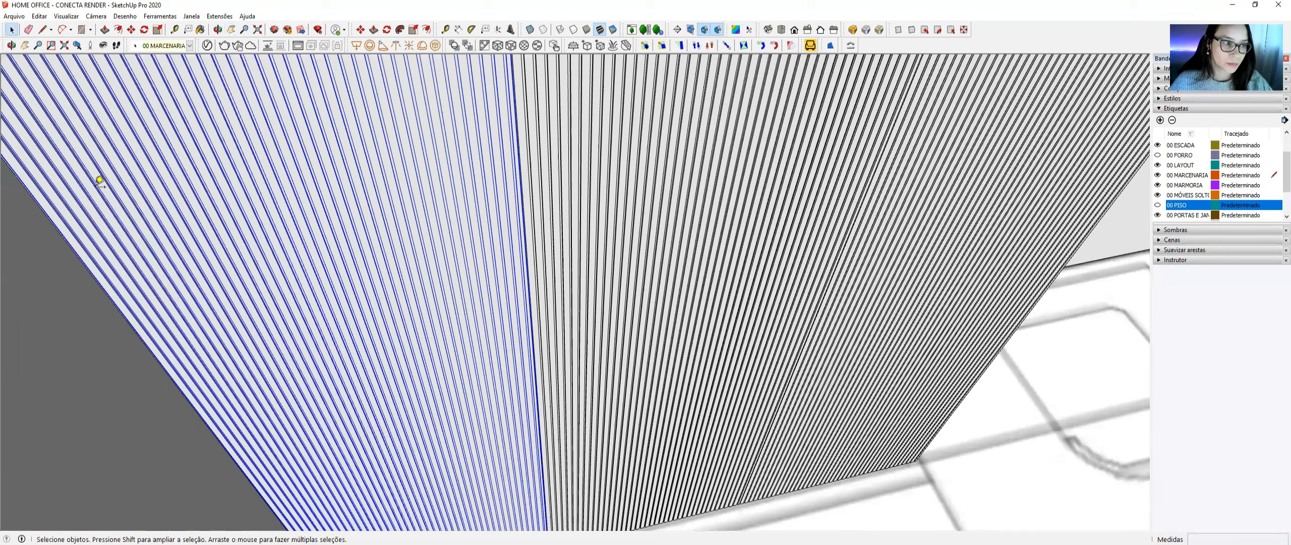
pyautogui.scroll(-2, 87, 157)
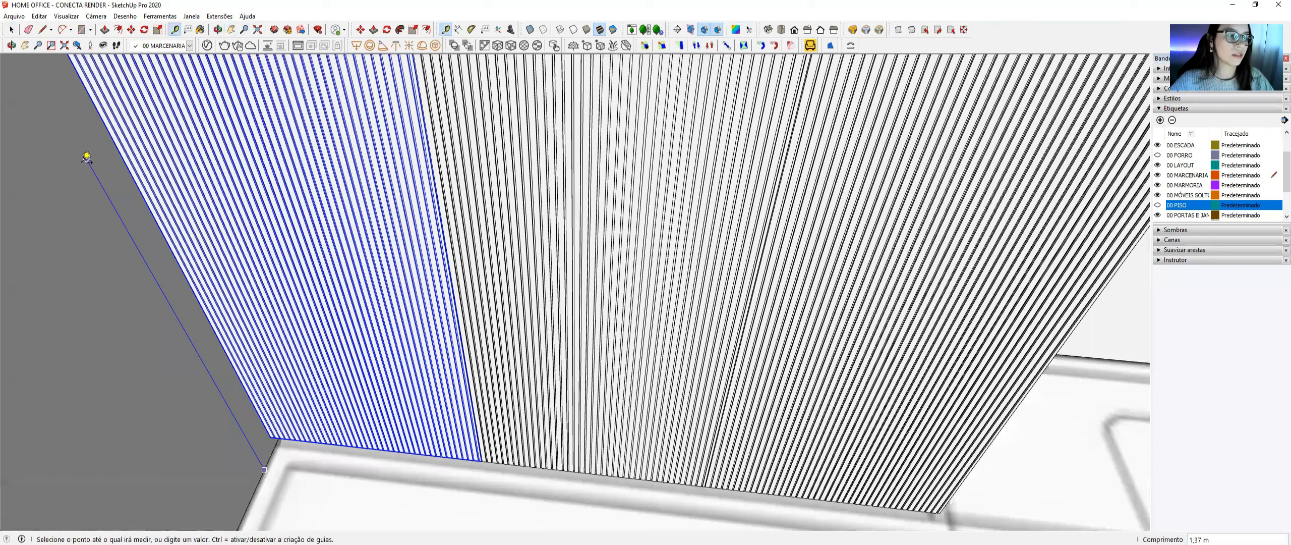
pyautogui.click(87, 157)
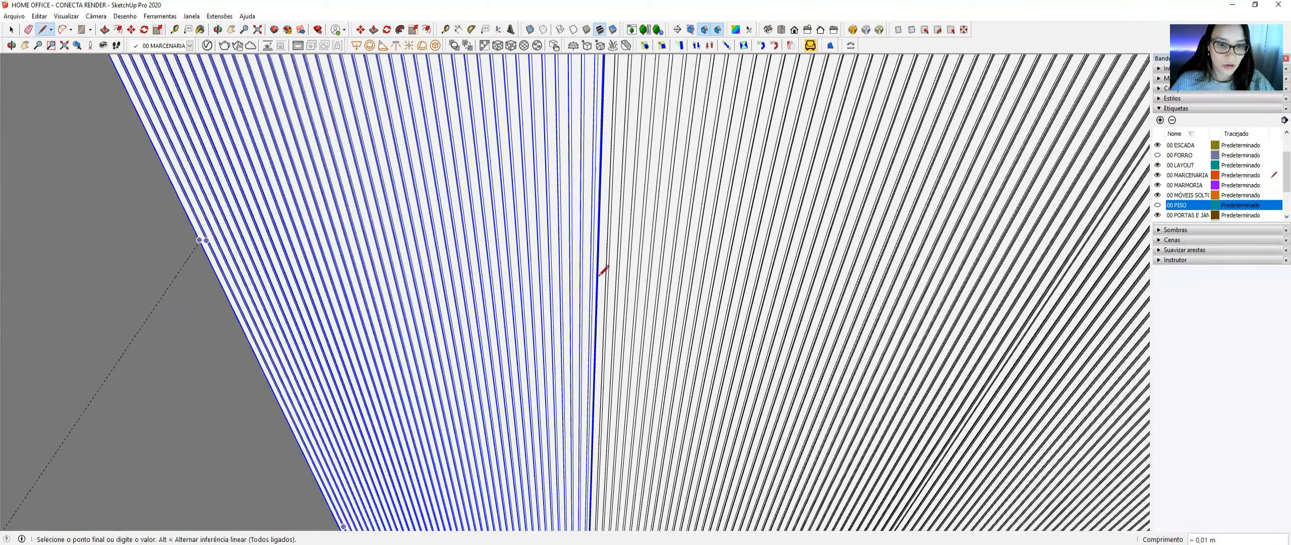
pyautogui.scroll(2, 600, 272)
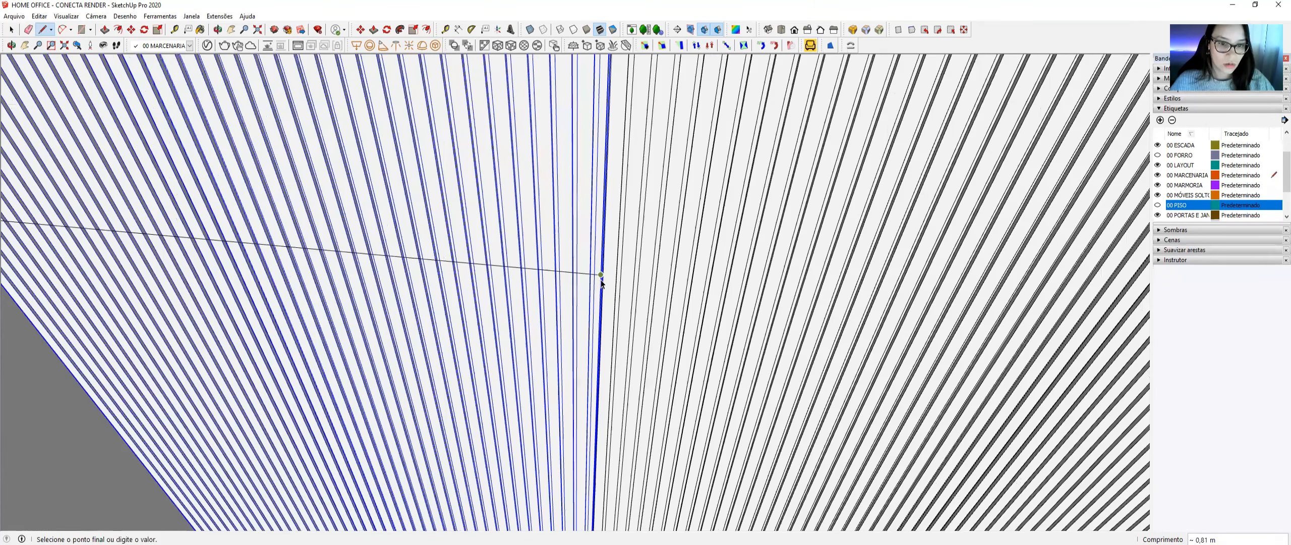
# - Draw a handle rectangle about 0.75 m tall and 0.01 m wide along the door's inner edge, and extrude it about 0.01 m outward
pyautogui.press('r')
pyautogui.click(601, 275)
pyautogui.scroll(-3, 593, 281)
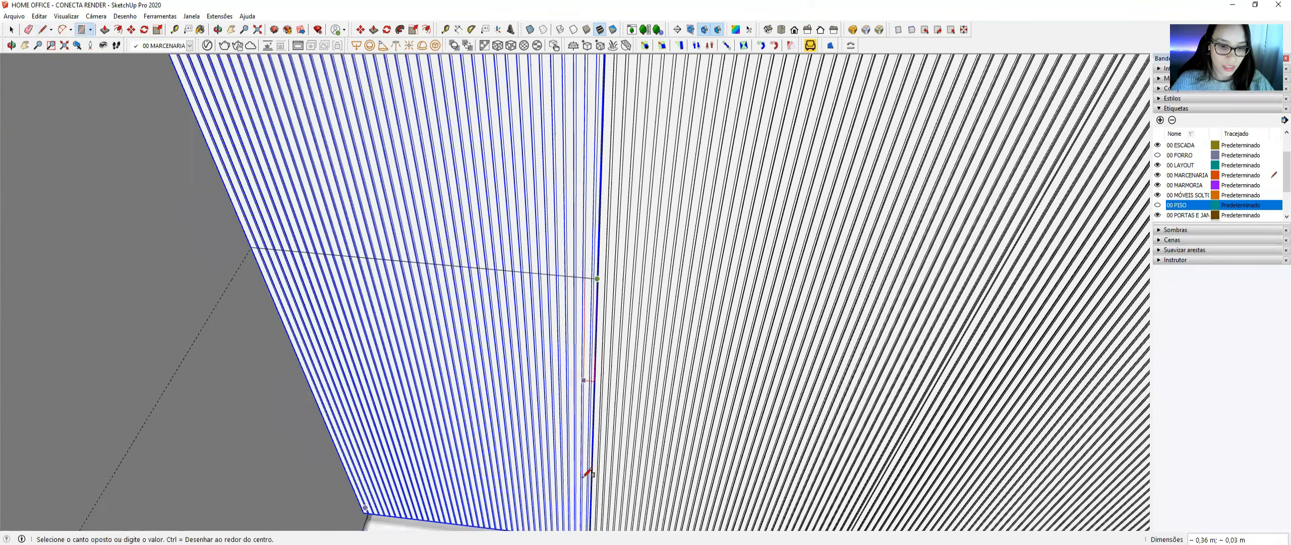
pyautogui.click(588, 473)
pyautogui.scroll(3, 586, 475)
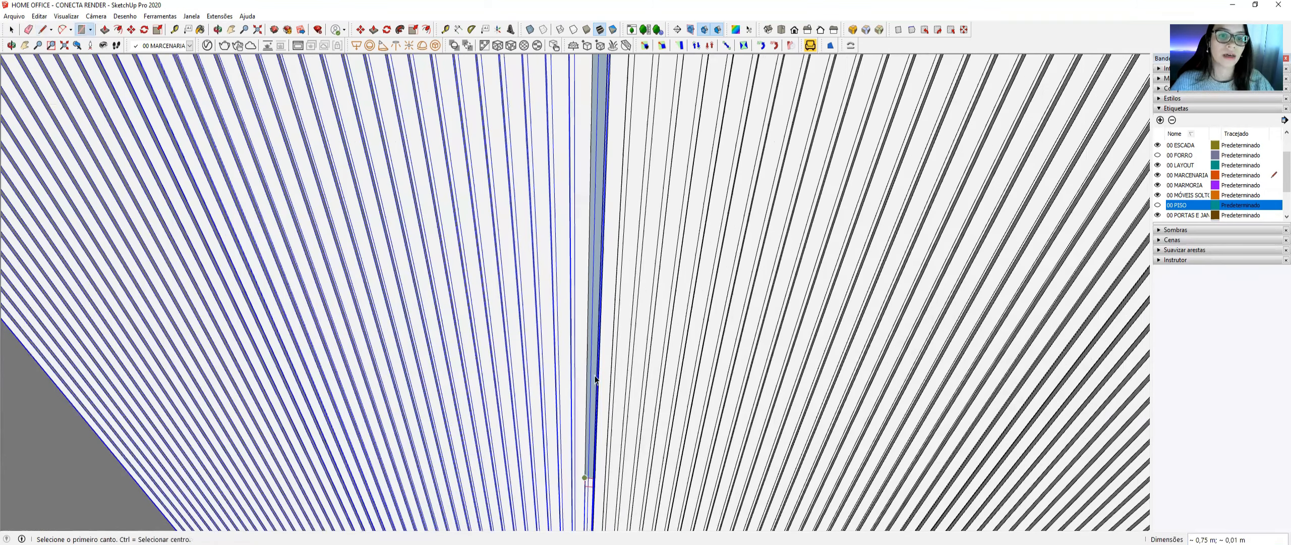
pyautogui.scroll(-3, 601, 201)
pyautogui.click(601, 203)
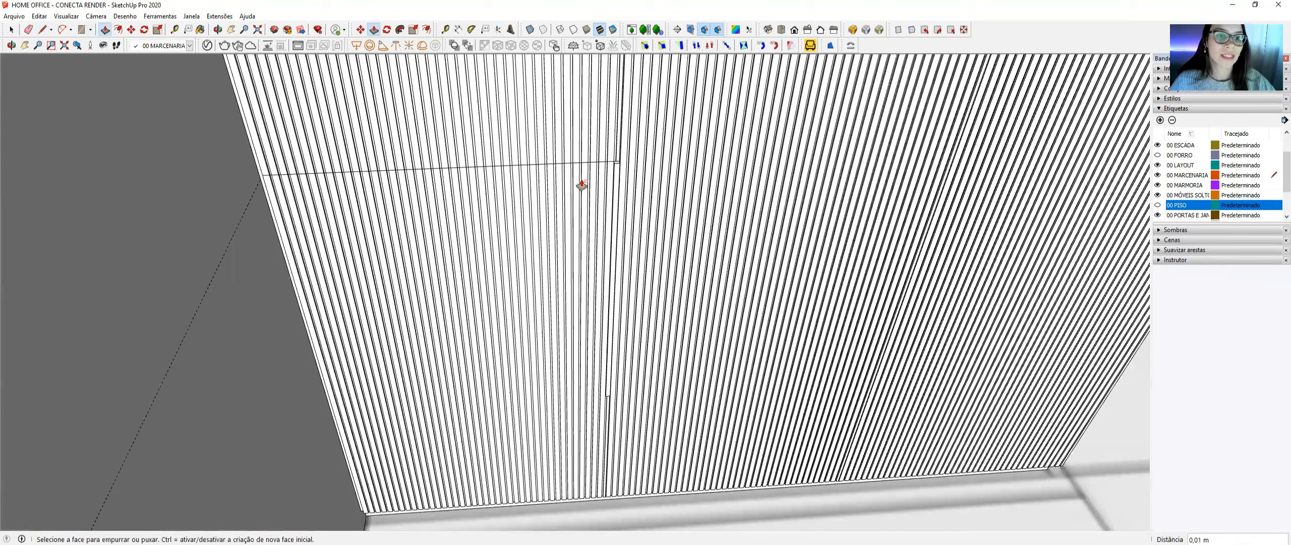
# - Delete the horizontal construction line that crosses the first door's face
pyautogui.press('space')
pyautogui.click(570, 164)
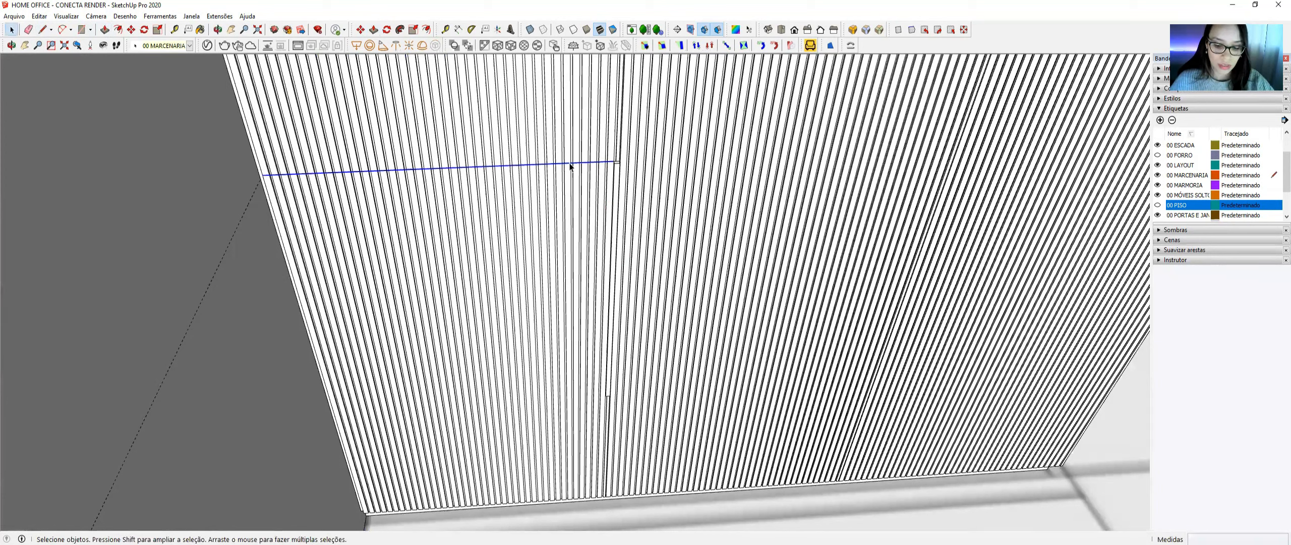
pyautogui.press('Delete')
# - Pull the front face of the first door's handle out about 0.01 m further with Push/Pull
pyautogui.scroll(2, 615, 166)
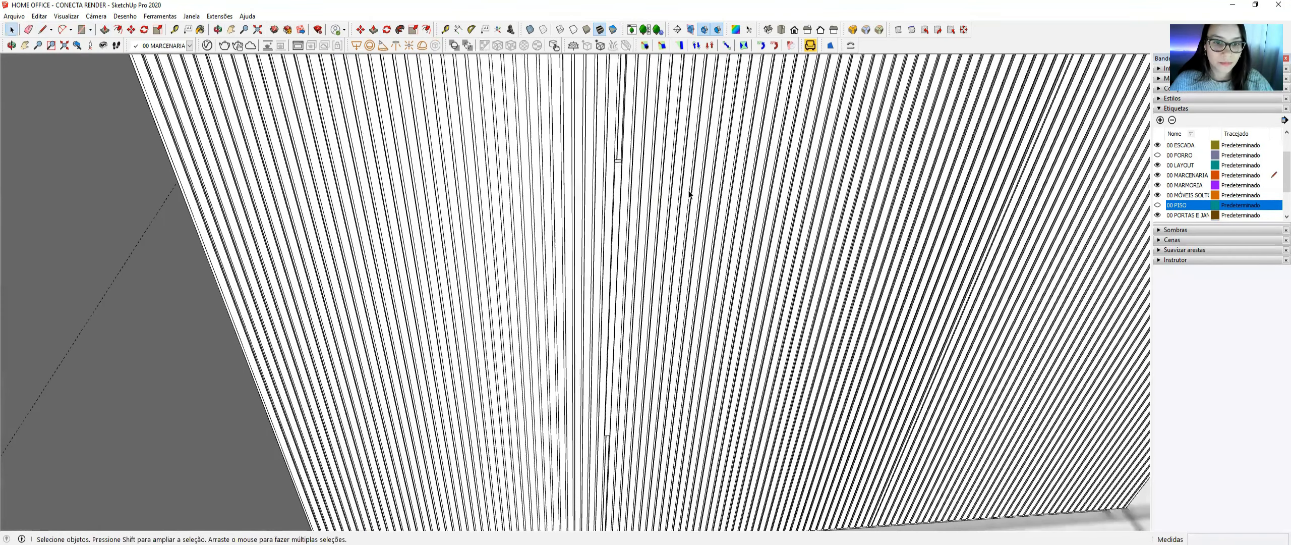
pyautogui.scroll(3, 636, 176)
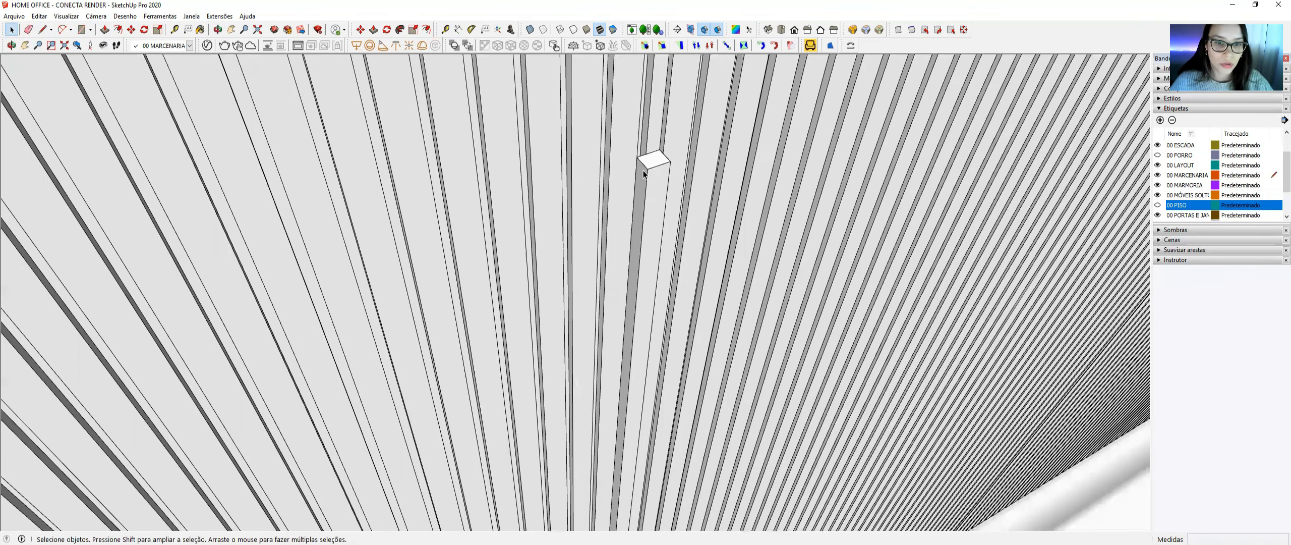
pyautogui.click(645, 171)
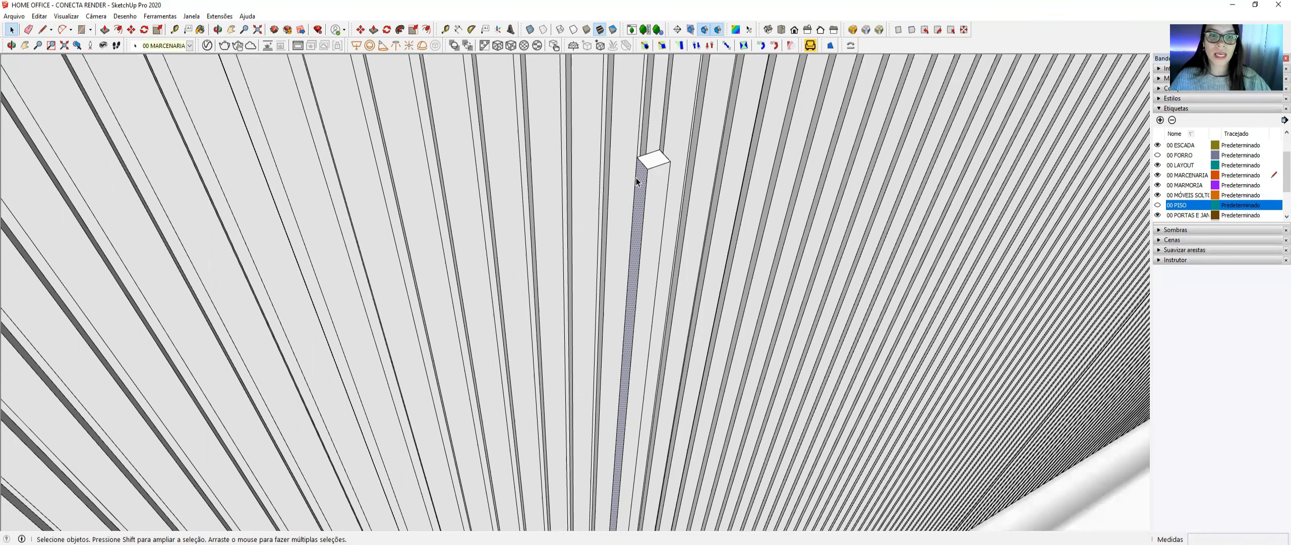
pyautogui.click(651, 191)
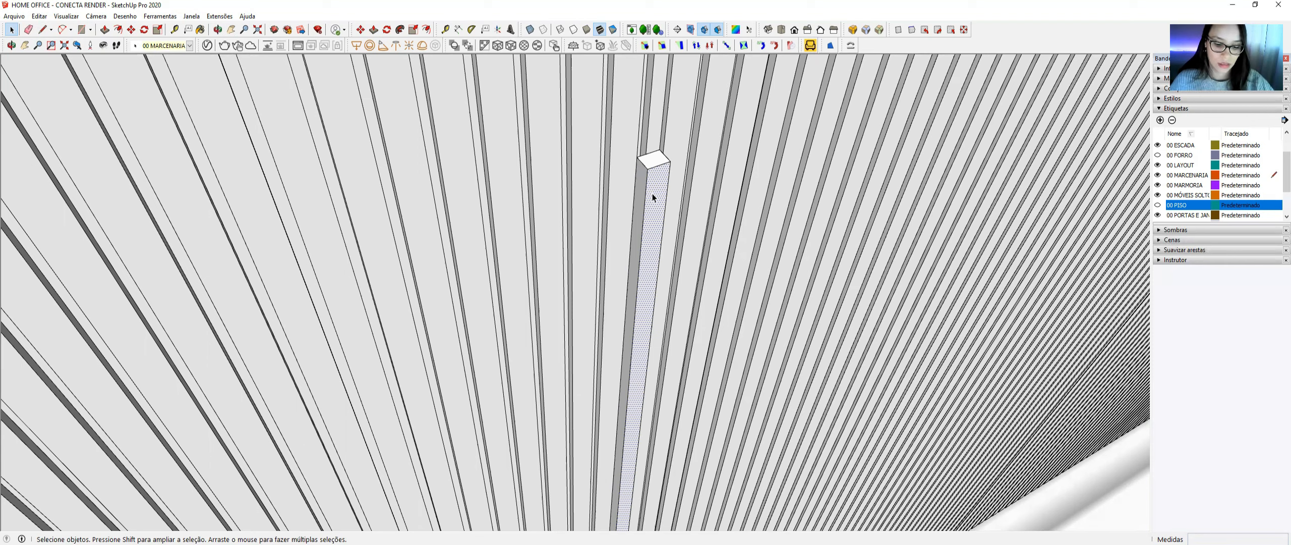
pyautogui.press('p')
pyautogui.click(655, 193)
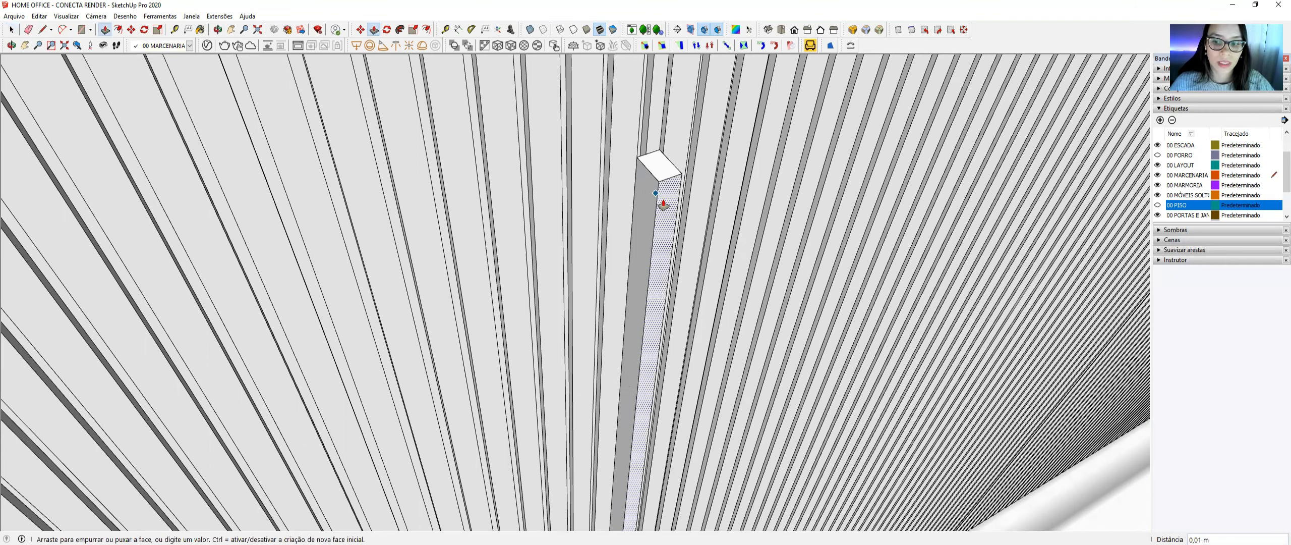
pyautogui.press('Return')
pyautogui.press('space')
pyautogui.scroll(-1, 661, 200)
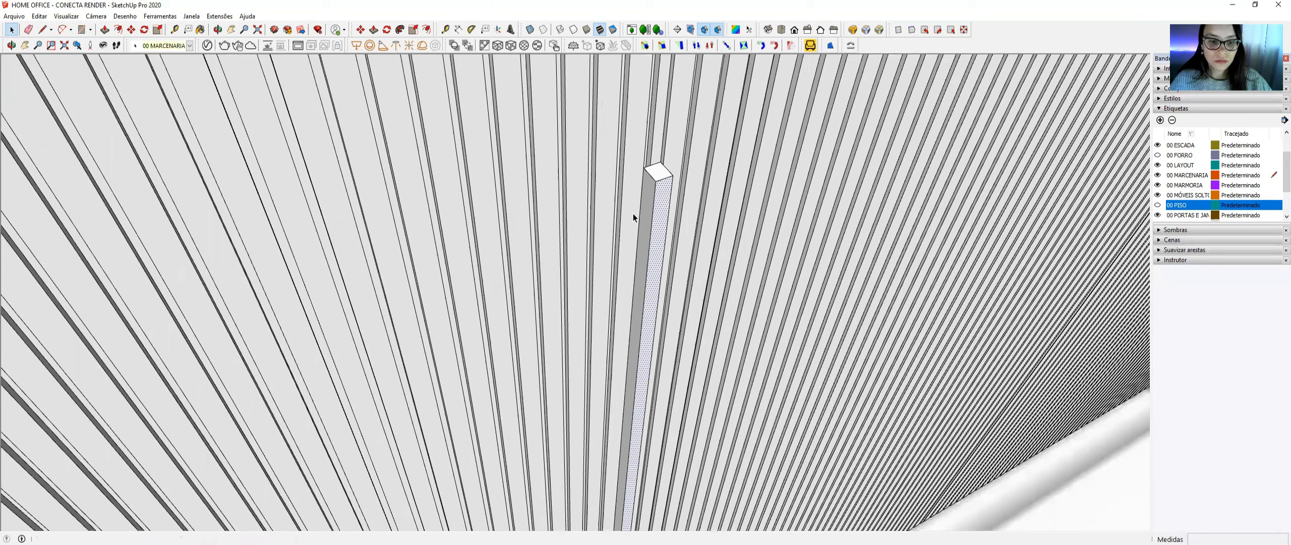
pyautogui.scroll(-5, 601, 252)
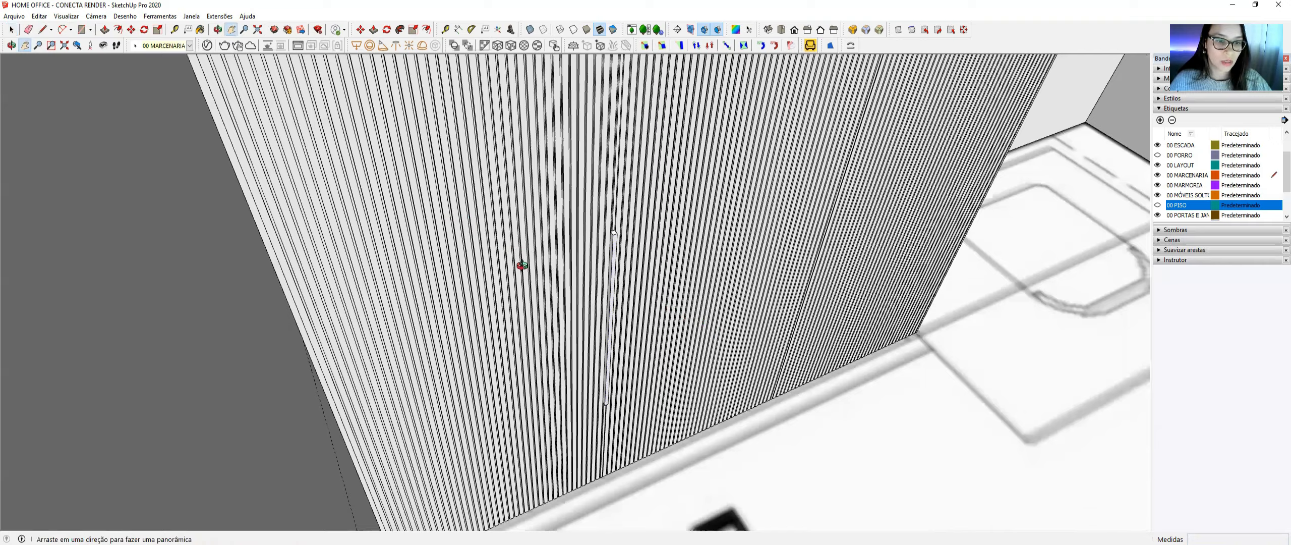
pyautogui.scroll(3, 519, 266)
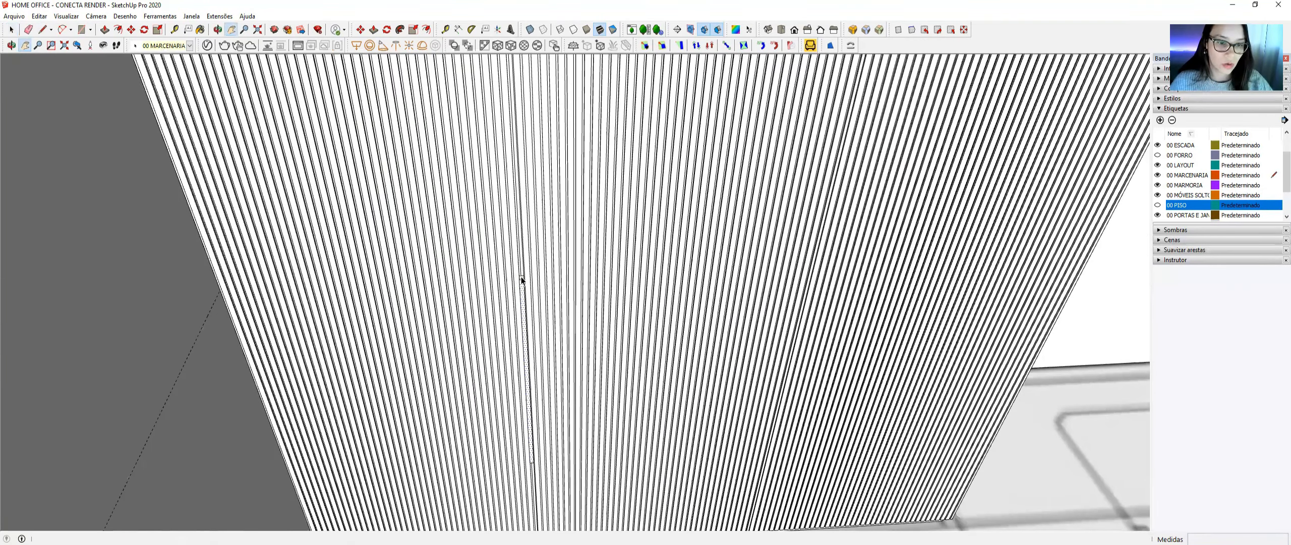
pyautogui.scroll(3, 521, 183)
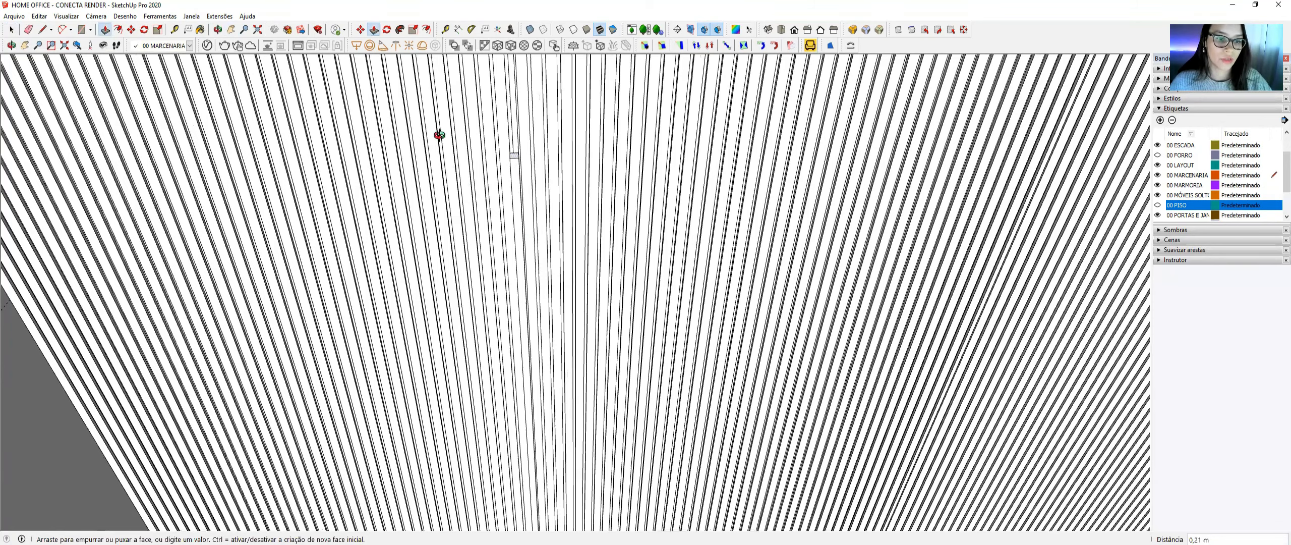
pyautogui.scroll(-3, 549, 212)
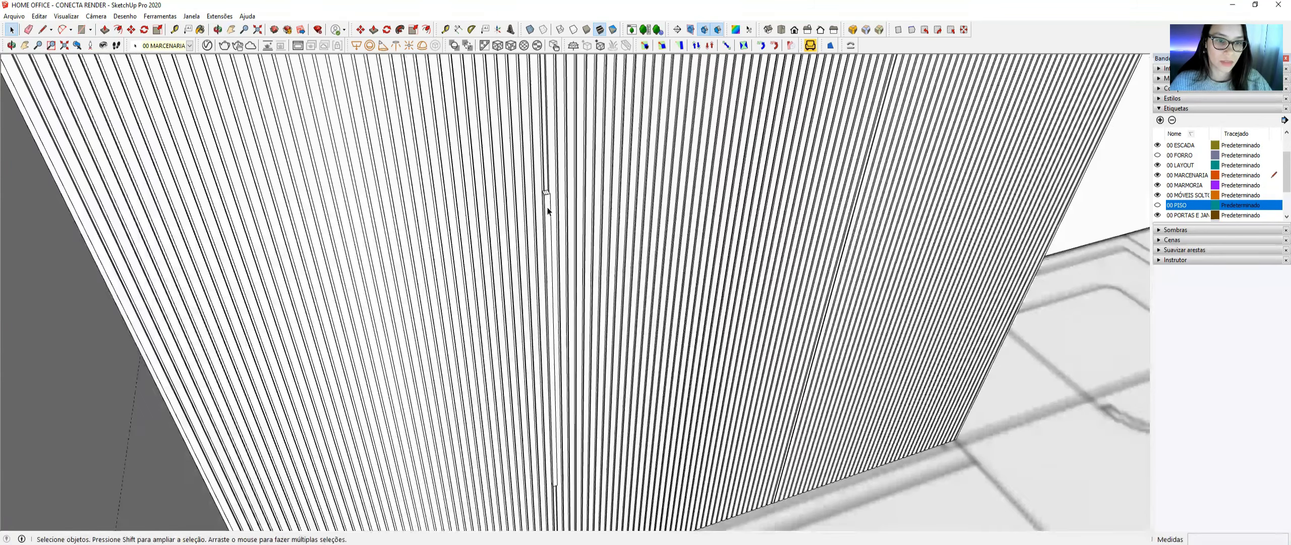
pyautogui.press('space')
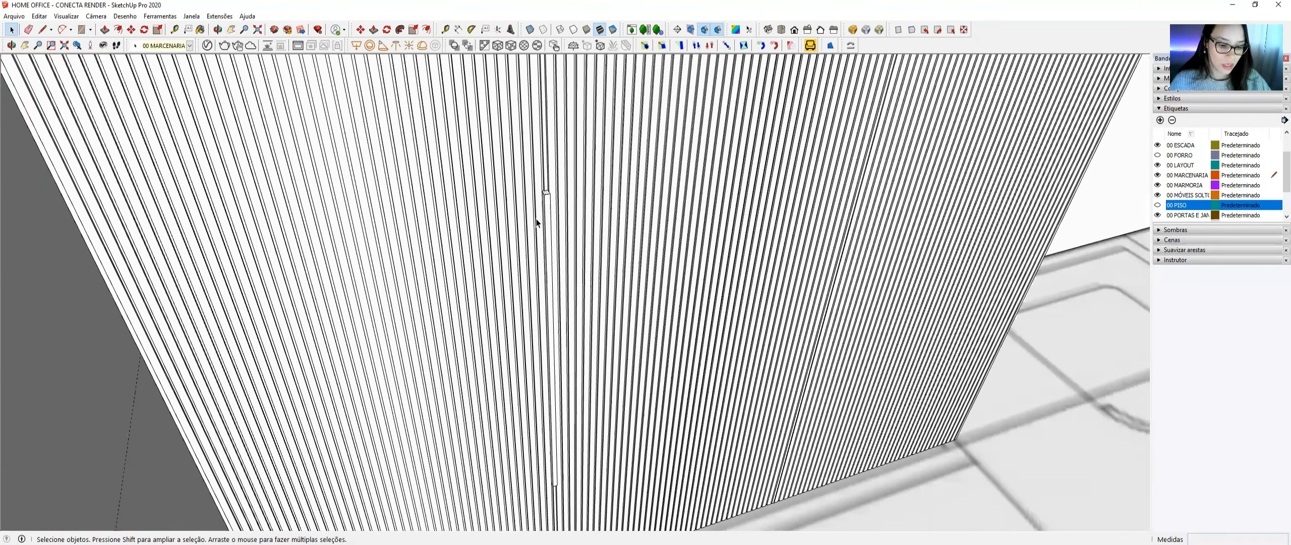
pyautogui.press('t')
pyautogui.scroll(1, 541, 196)
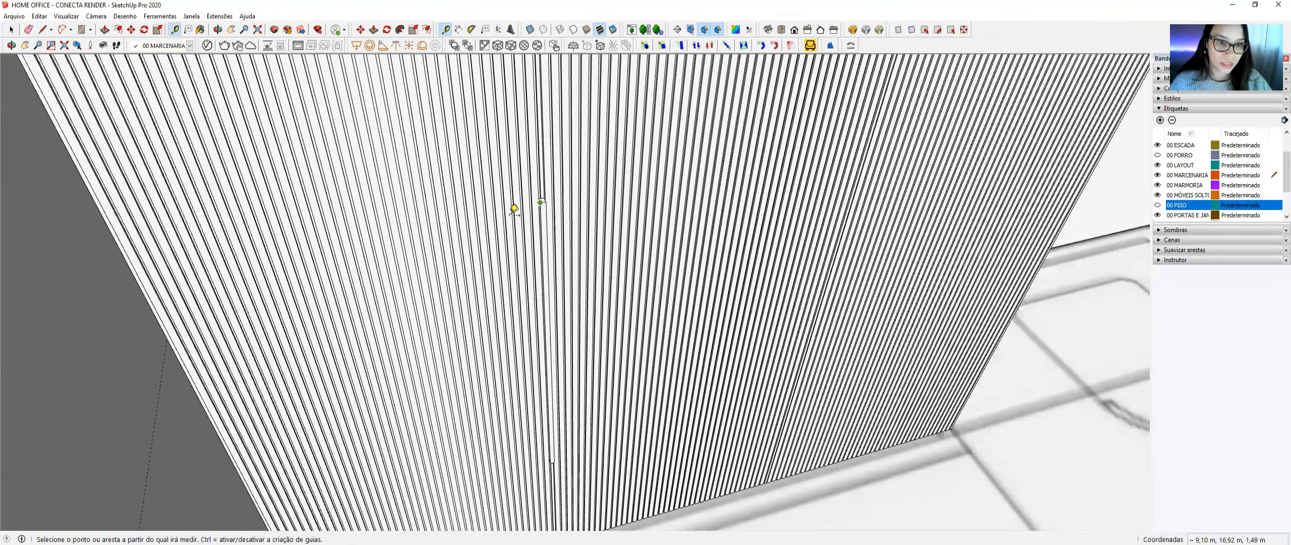
pyautogui.click(541, 201)
pyautogui.scroll(2, 548, 197)
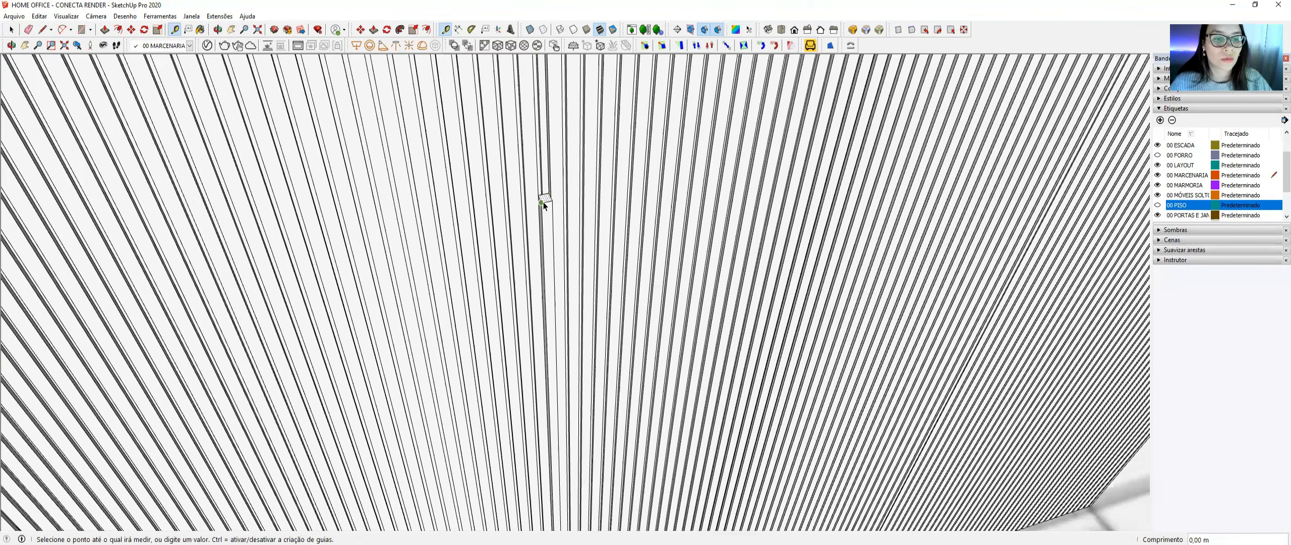
pyautogui.press('space')
# - Offset the narrow side face of the first door's handle by about 0.01 m with Push/Pull
pyautogui.scroll(2, 537, 204)
pyautogui.press('p')
pyautogui.click(537, 209)
pyautogui.click(530, 206)
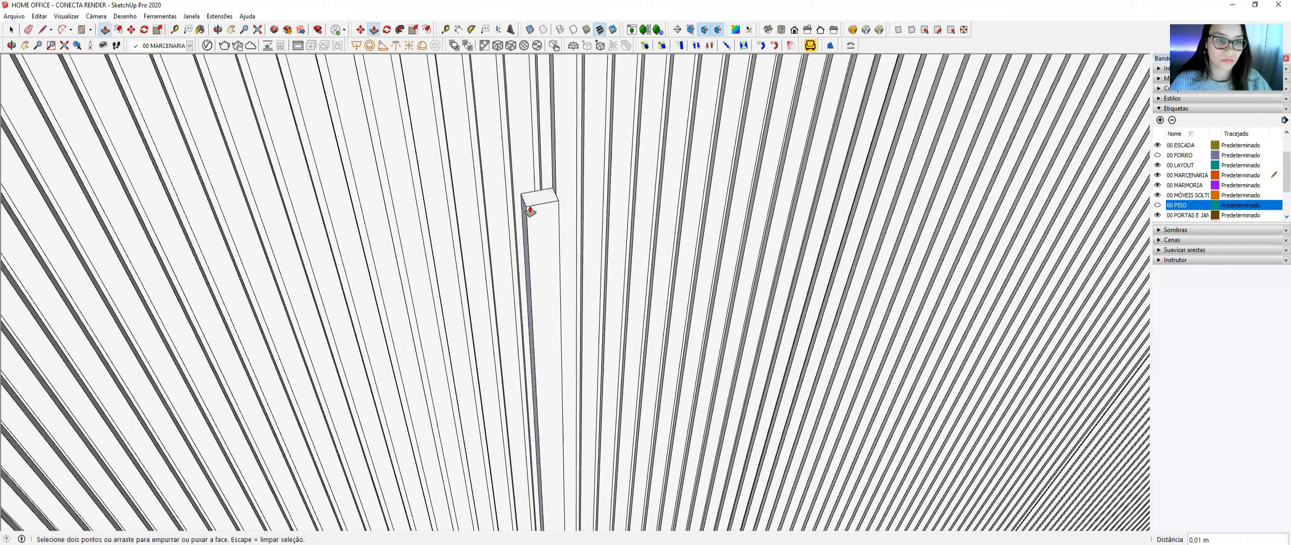
pyautogui.press('space')
# - Draw a line lengthwise down the handle's narrow side face, from its upper edge to its lower edge, splitting the face
pyautogui.scroll(-1, 530, 204)
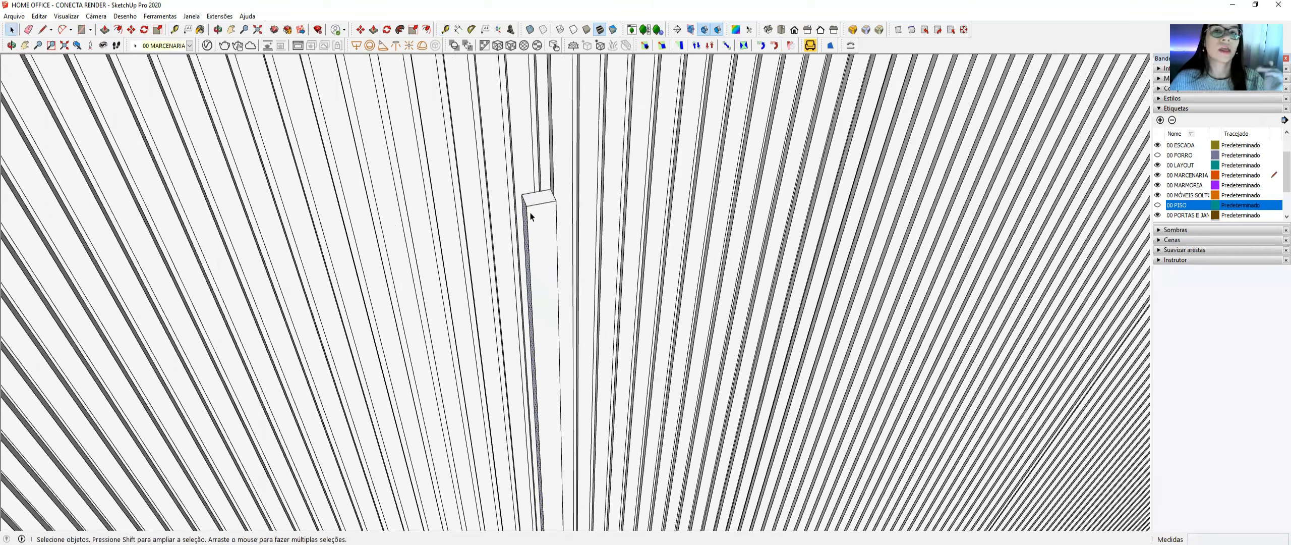
pyautogui.scroll(-1, 531, 212)
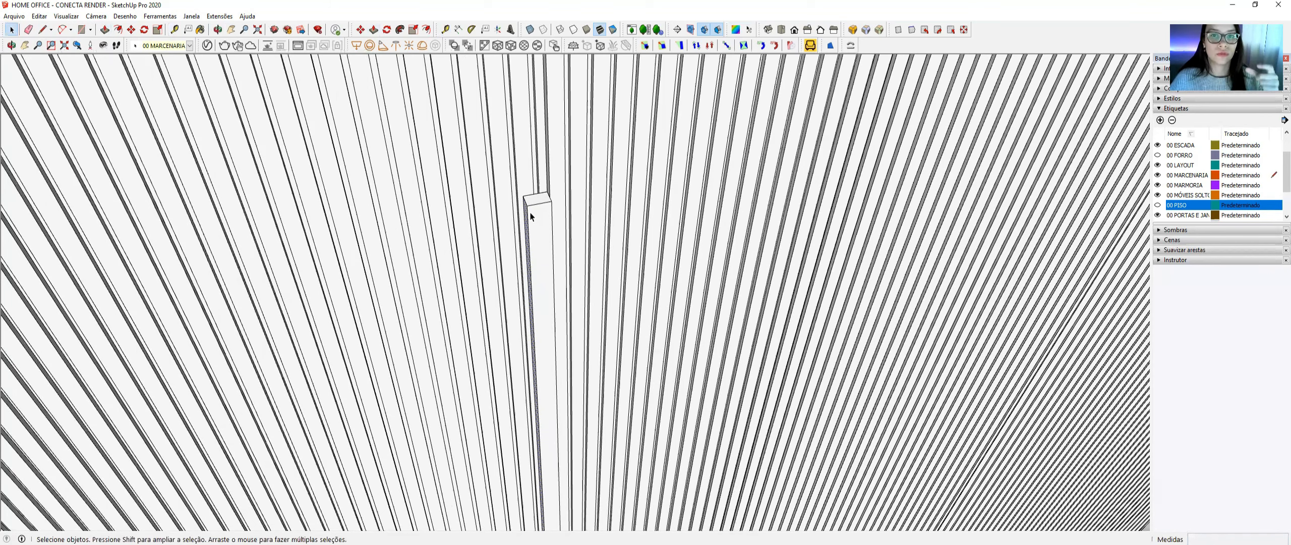
pyautogui.moveTo(548, 225); pyautogui.dragTo(655, 230, button='middle')
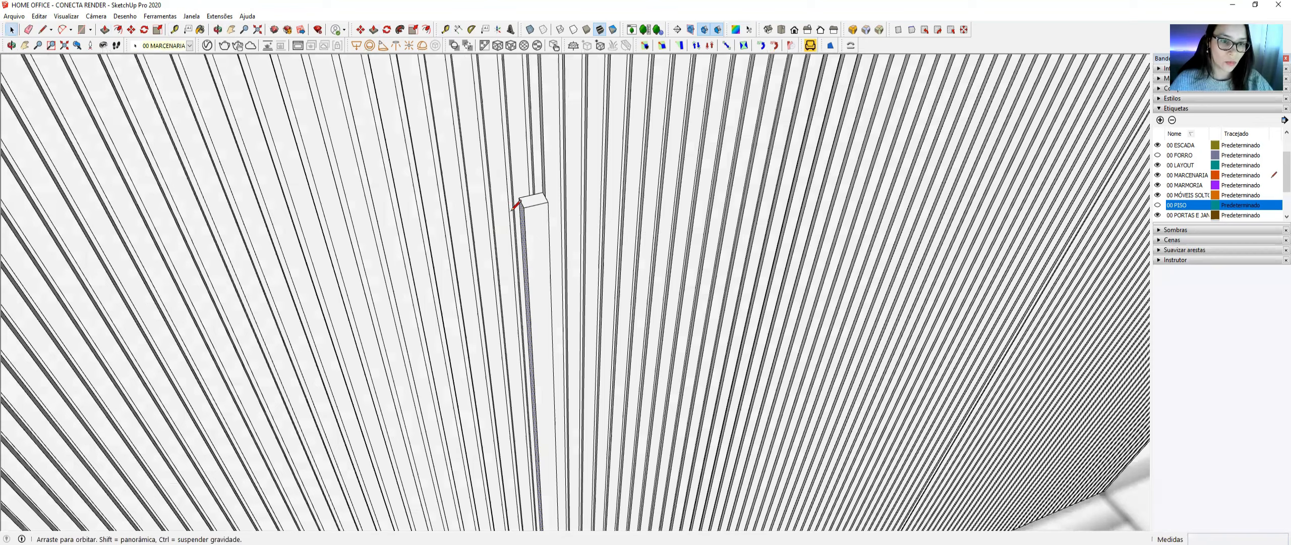
pyautogui.moveTo(513, 209); pyautogui.dragTo(511, 209, button='middle')
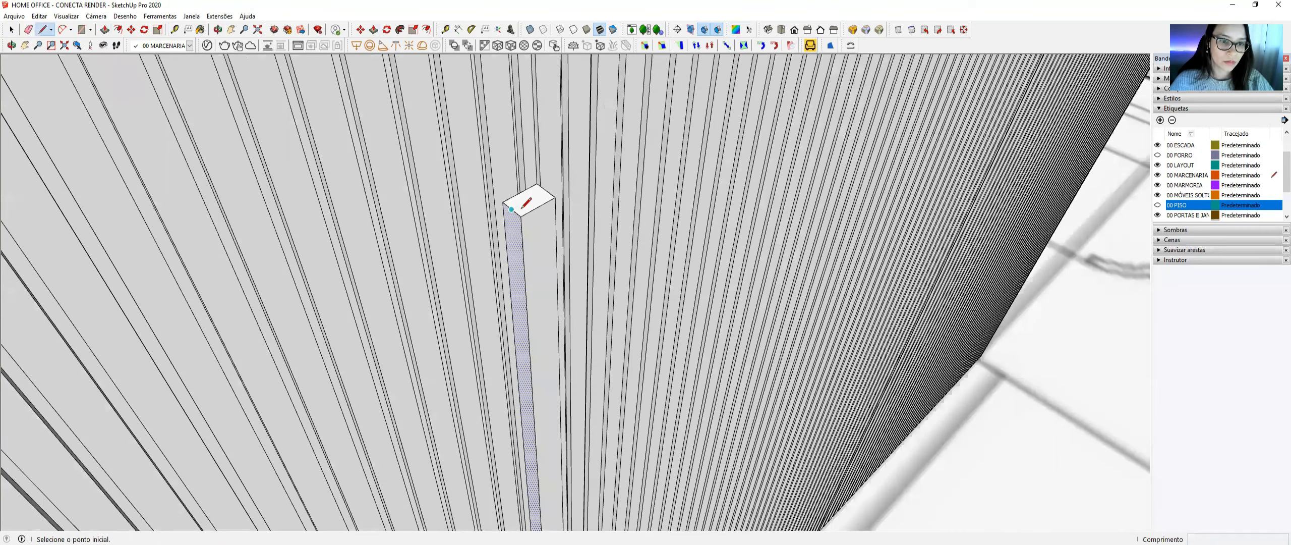
pyautogui.scroll(2, 526, 203)
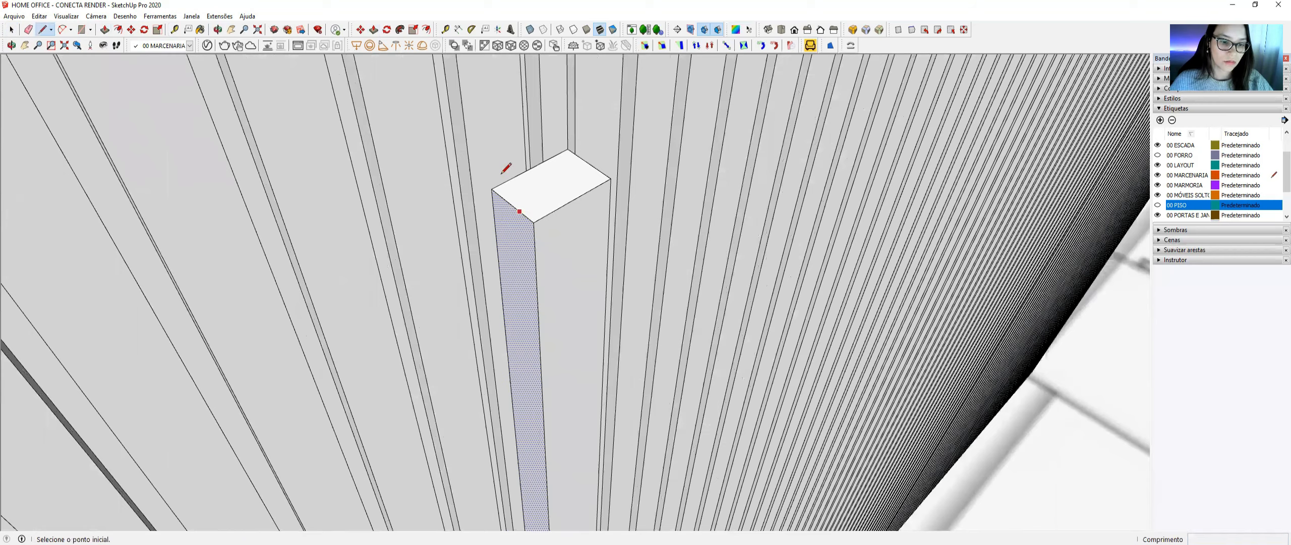
pyautogui.moveTo(470, 251); pyautogui.dragTo(479, 267, button='middle')
pyautogui.scroll(-4, 479, 276)
pyautogui.keyDown('shift'); pyautogui.moveTo(550, 432); pyautogui.dragTo(585, 437, button='middle'); pyautogui.keyUp('shift')
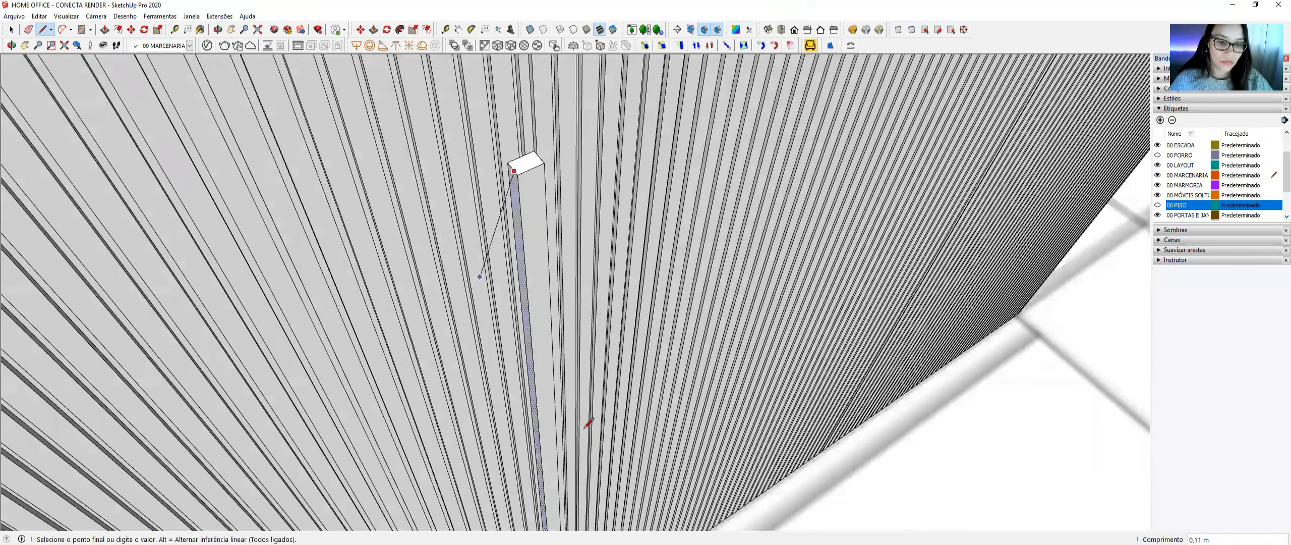
pyautogui.scroll(3, 585, 426)
pyautogui.click(588, 433)
pyautogui.press('space')
# - Push the split-off strip of the handle's side face in about 0.01 m to form the grip recess
pyautogui.click(589, 76)
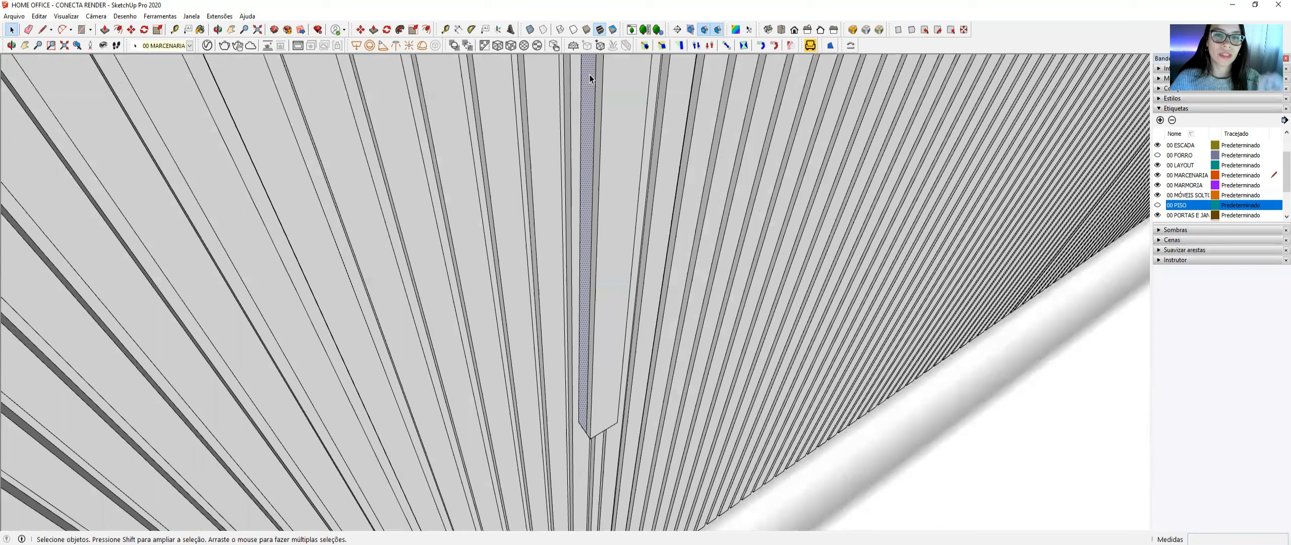
pyautogui.press('p')
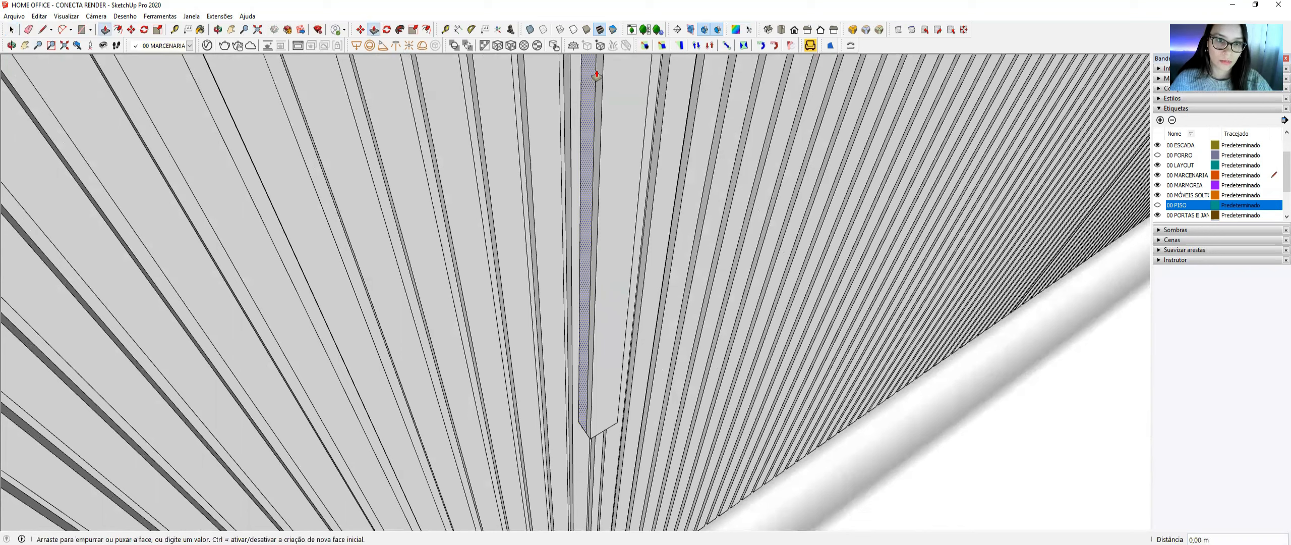
pyautogui.click(600, 76)
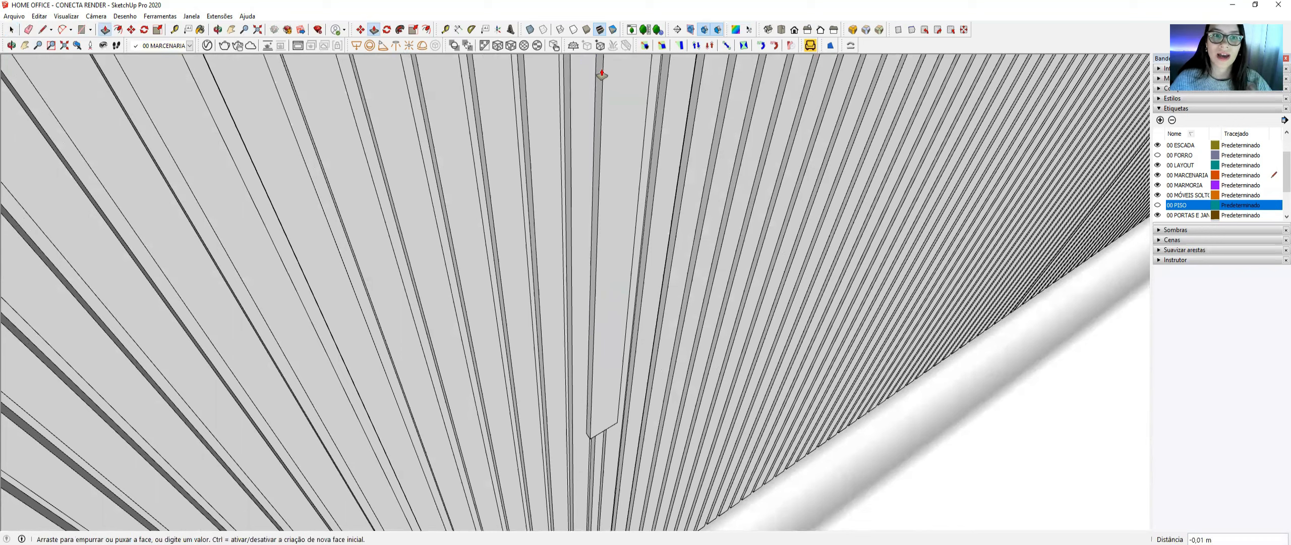
pyautogui.click(601, 75)
pyautogui.press('space')
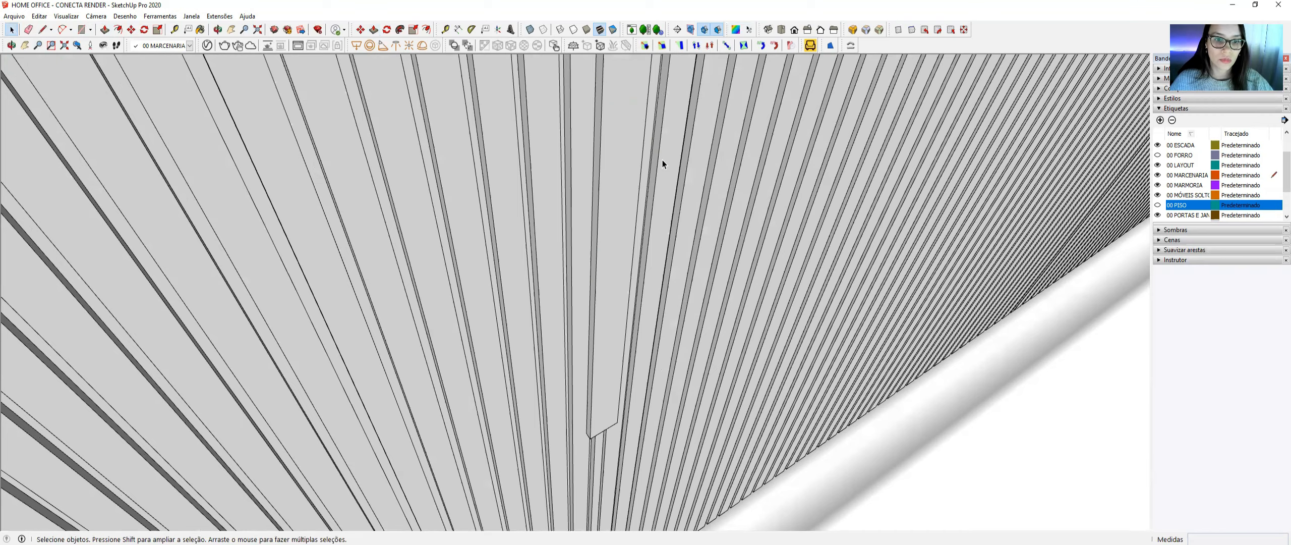
pyautogui.moveTo(662, 160); pyautogui.dragTo(574, 227, button='middle')
pyautogui.scroll(-3, 556, 344)
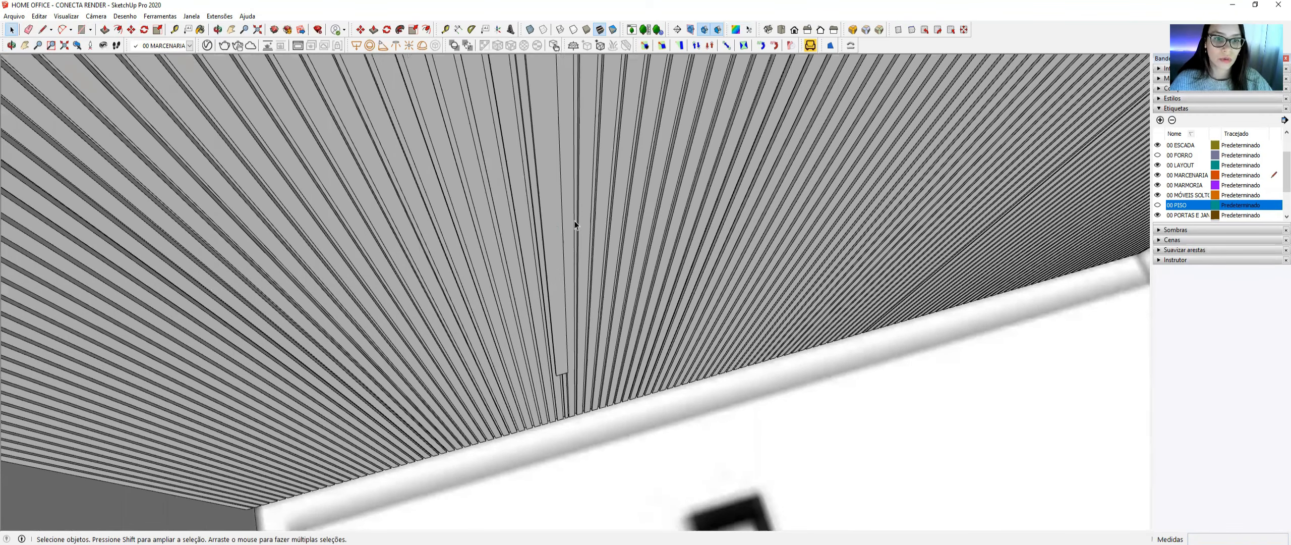
pyautogui.scroll(-2, 567, 240)
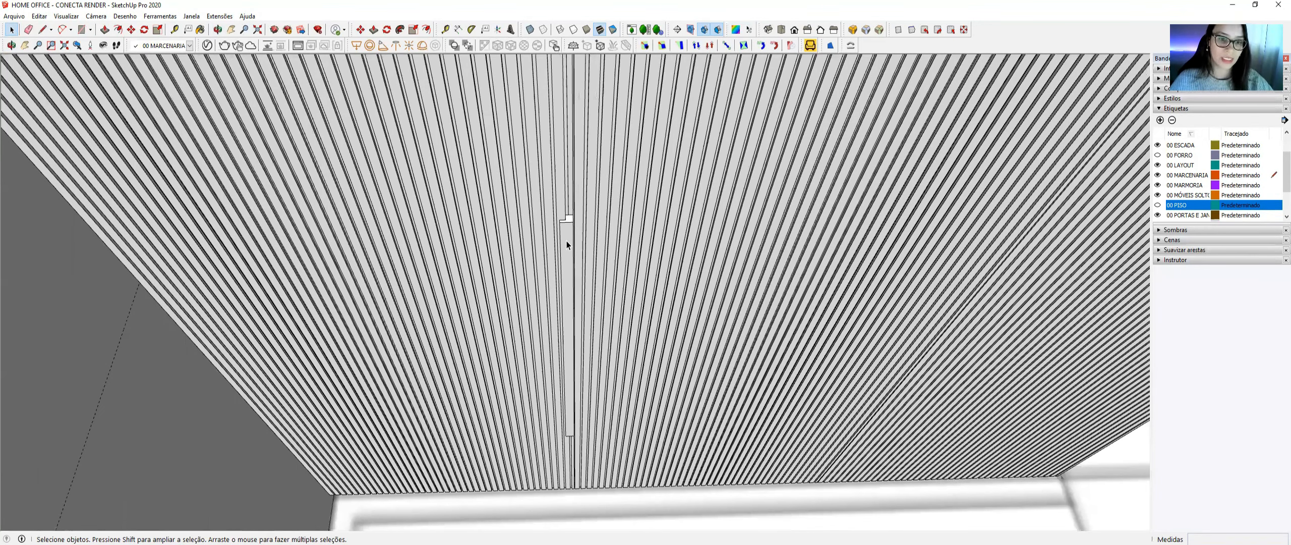
# - Copy the handle from the first door to the matching edges of the second and third doors
pyautogui.click(567, 240)
pyautogui.scroll(-2, 566, 240)
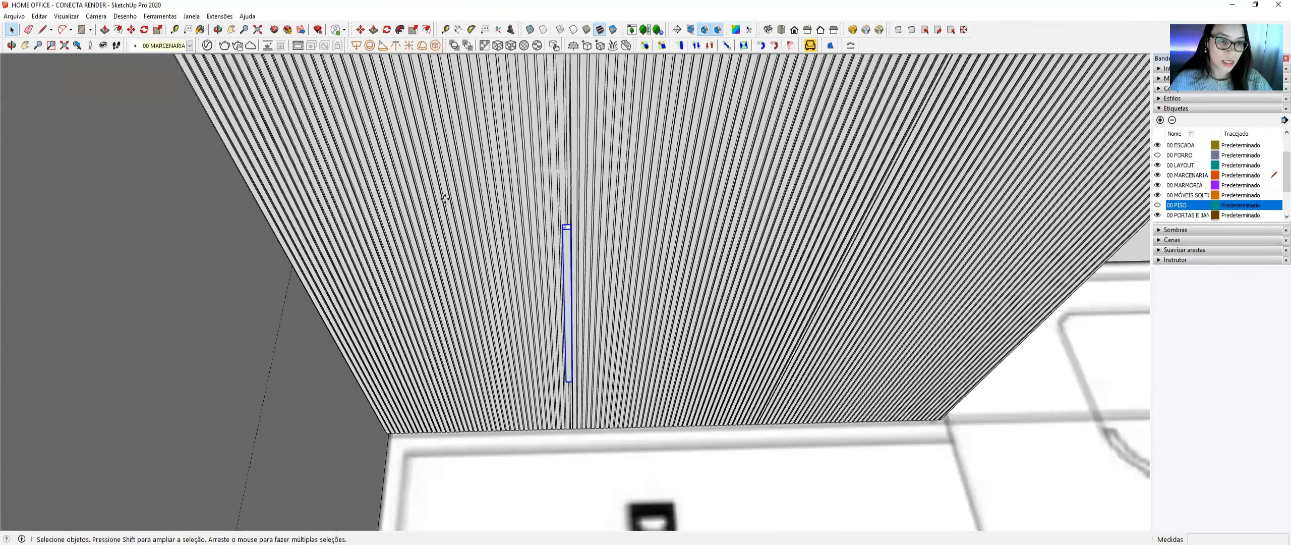
pyautogui.click(445, 200)
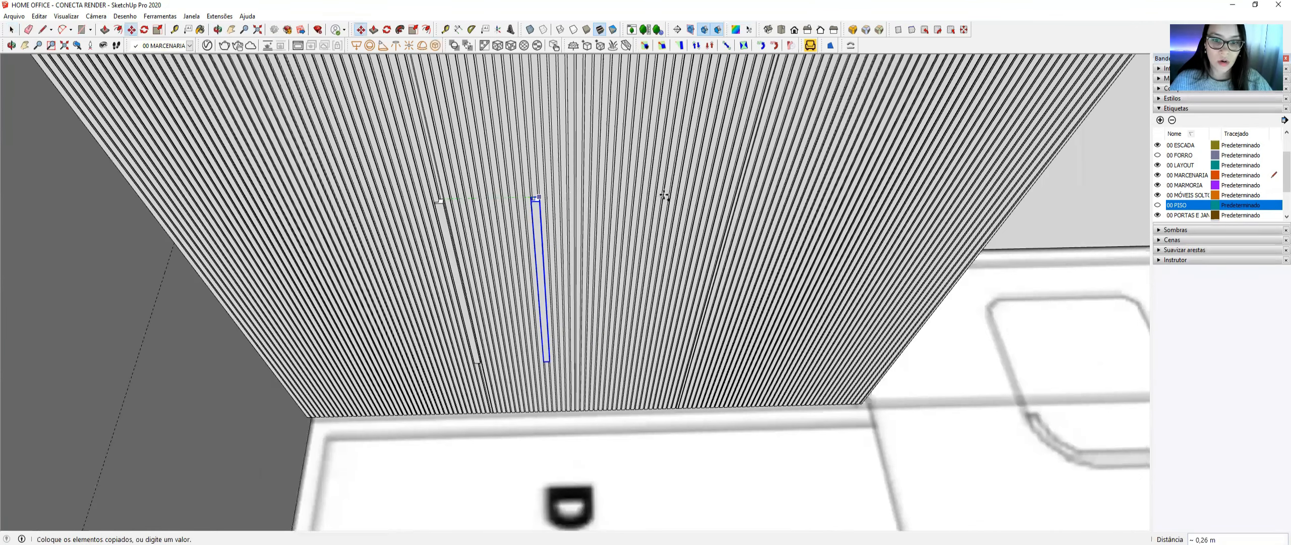
pyautogui.click(734, 194)
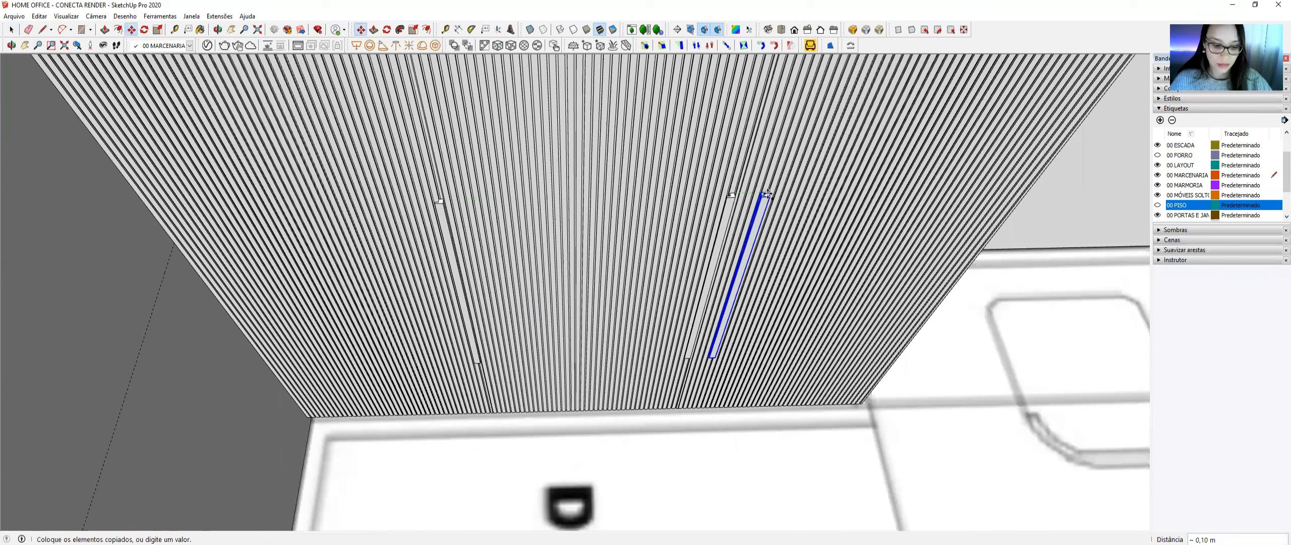
pyautogui.keyDown('shift'); pyautogui.moveTo(750, 194); pyautogui.dragTo(552, 198, button='middle'); pyautogui.keyUp('shift')
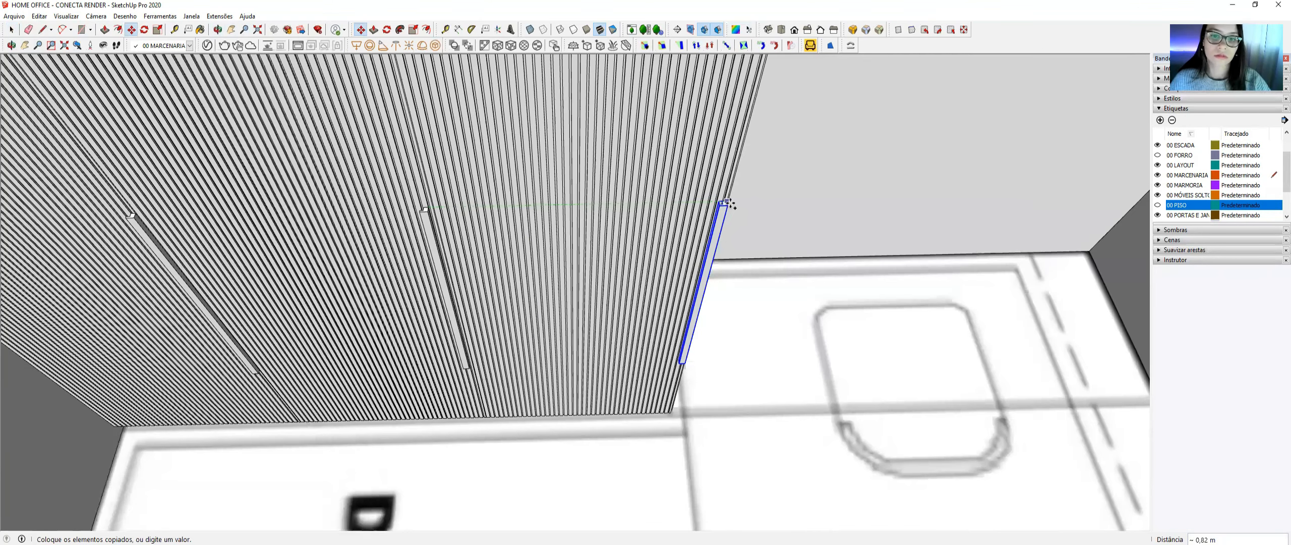
pyautogui.click(727, 202)
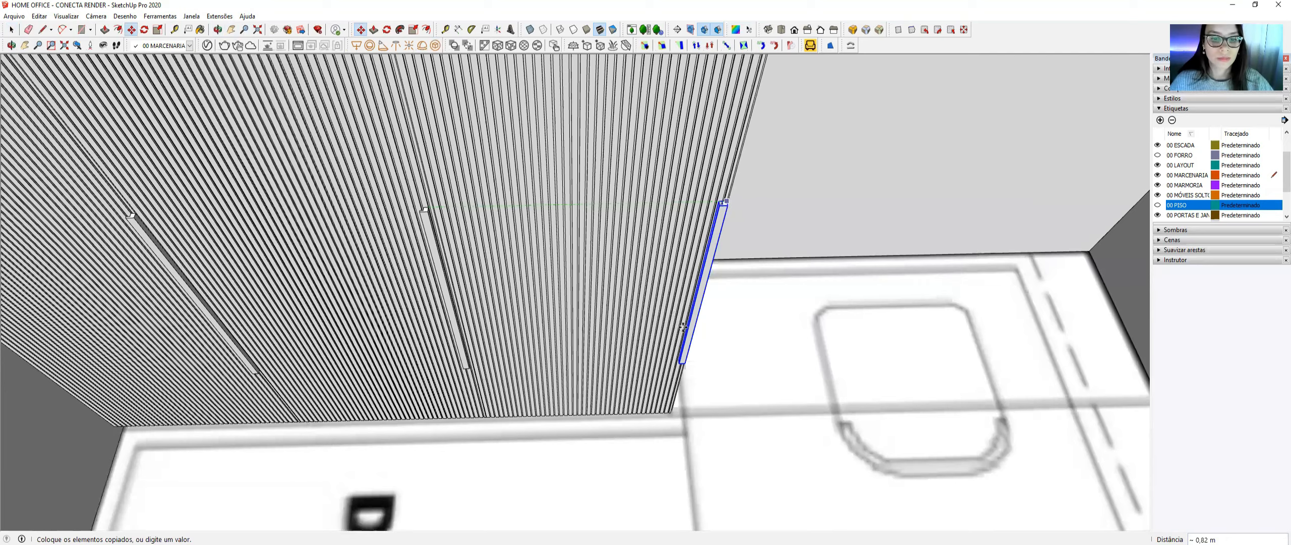
pyautogui.scroll(-3, 674, 322)
pyautogui.press('space')
# - Draw a rectangle covering the closet's whole top, from the rear corner to the opposite front corner
pyautogui.scroll(-2, 652, 359)
pyautogui.click(638, 422)
pyautogui.moveTo(744, 326); pyautogui.dragTo(769, 265, button='middle')
pyautogui.moveTo(748, 363); pyautogui.dragTo(724, 272, button='middle')
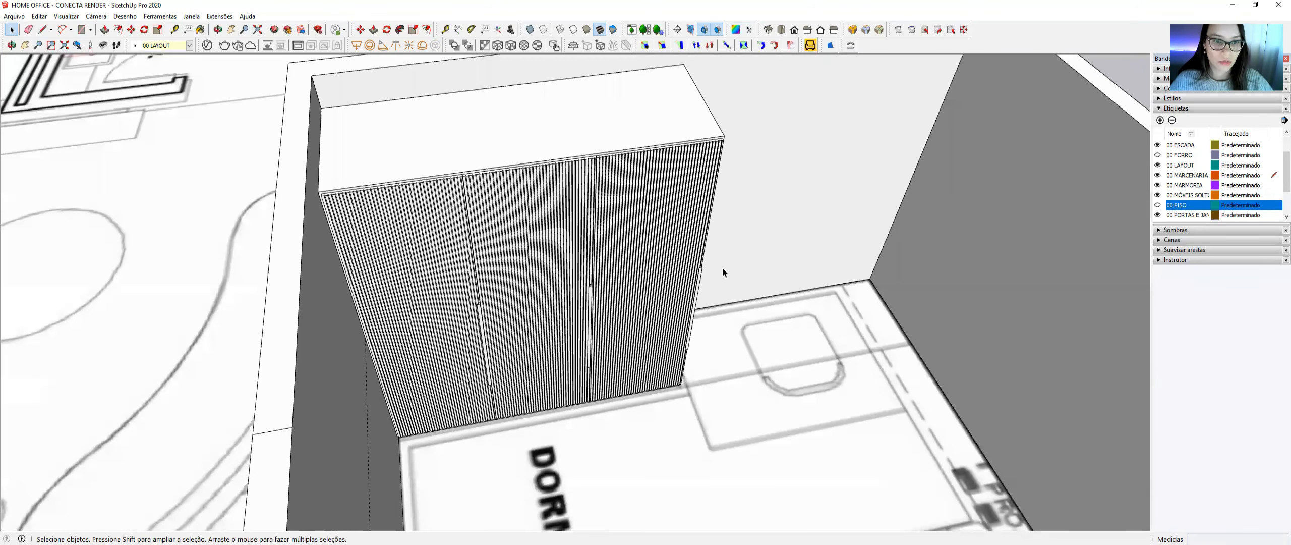
pyautogui.press('r')
pyautogui.click(321, 108)
pyautogui.click(725, 135)
# - Extrude the rectangle on the closet's top 0.03 m upward with Push/Pull
pyautogui.press('space')
pyautogui.click(684, 109)
pyautogui.press('p')
pyautogui.click(682, 110)
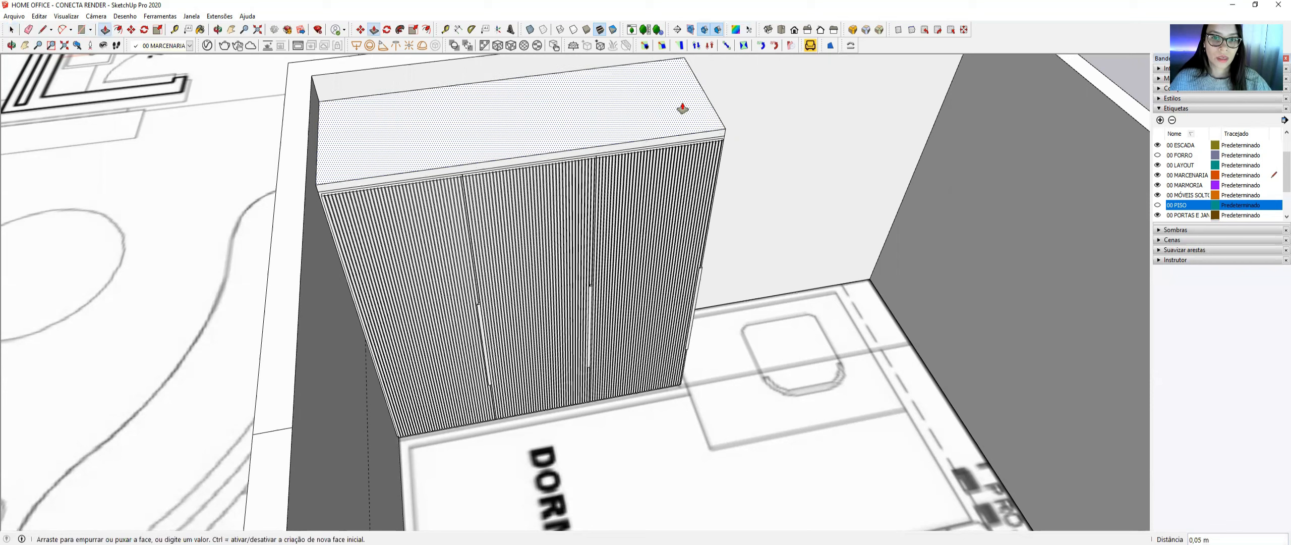
pyautogui.write(',0')
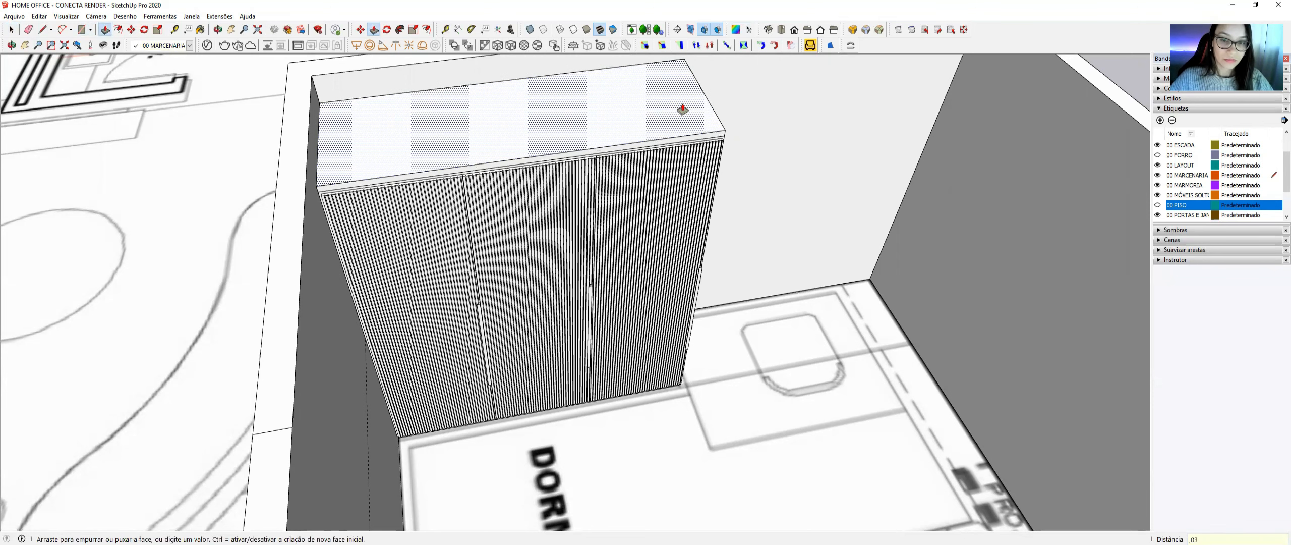
pyautogui.write('3')
pyautogui.press('Return')
pyautogui.press('space')
# - Make the 00 FORRO tag visible to show the ceiling above the closet
pyautogui.scroll(1, 684, 110)
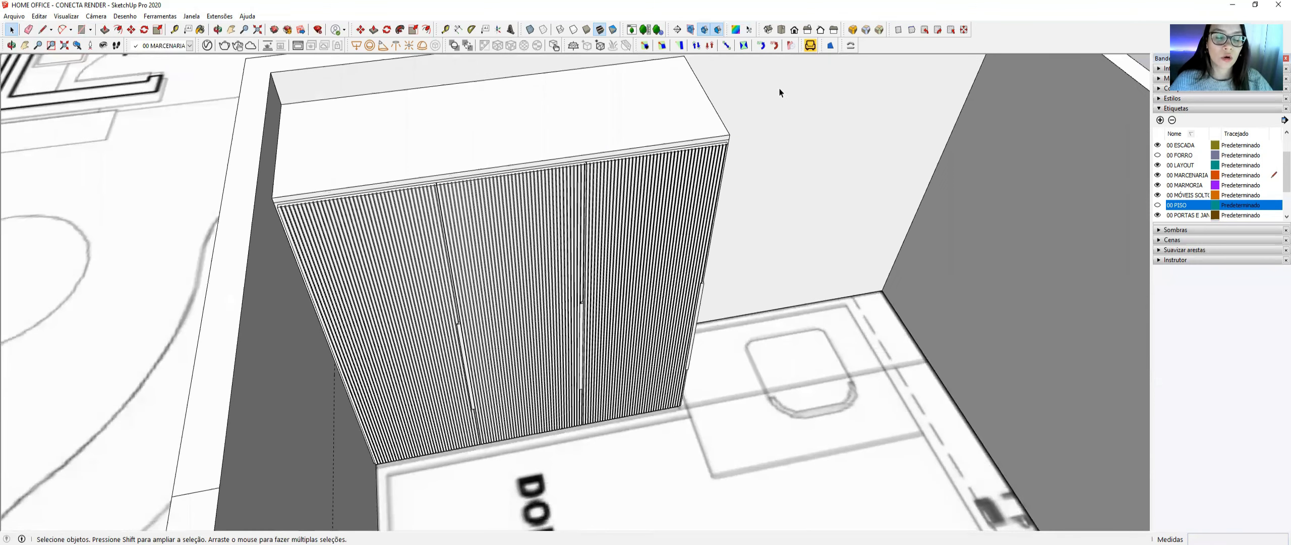
pyautogui.scroll(2, 680, 103)
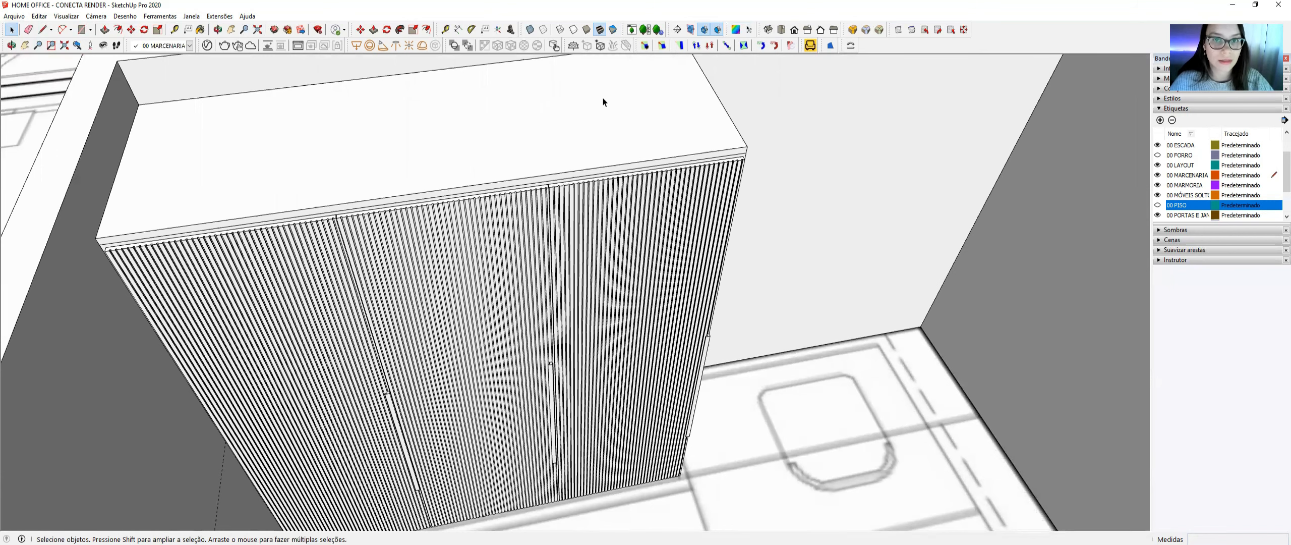
pyautogui.scroll(-1, 607, 105)
pyautogui.scroll(-3, 620, 100)
pyautogui.keyDown('shift'); pyautogui.moveTo(620, 99); pyautogui.dragTo(596, 141, button='middle'); pyautogui.keyUp('shift')
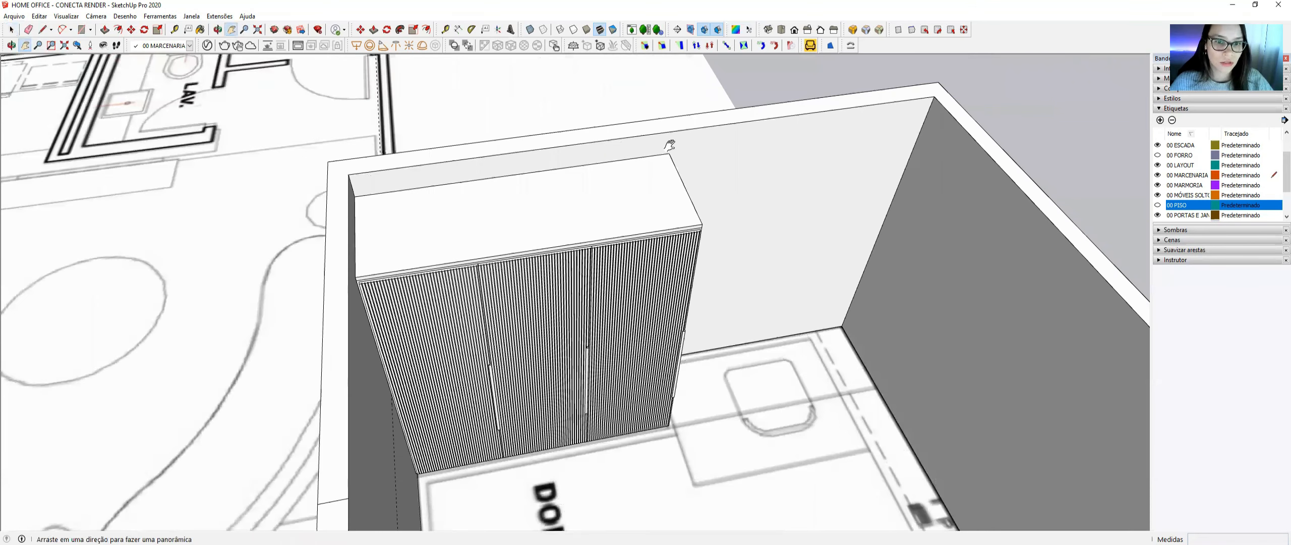
pyautogui.scroll(2, 700, 218)
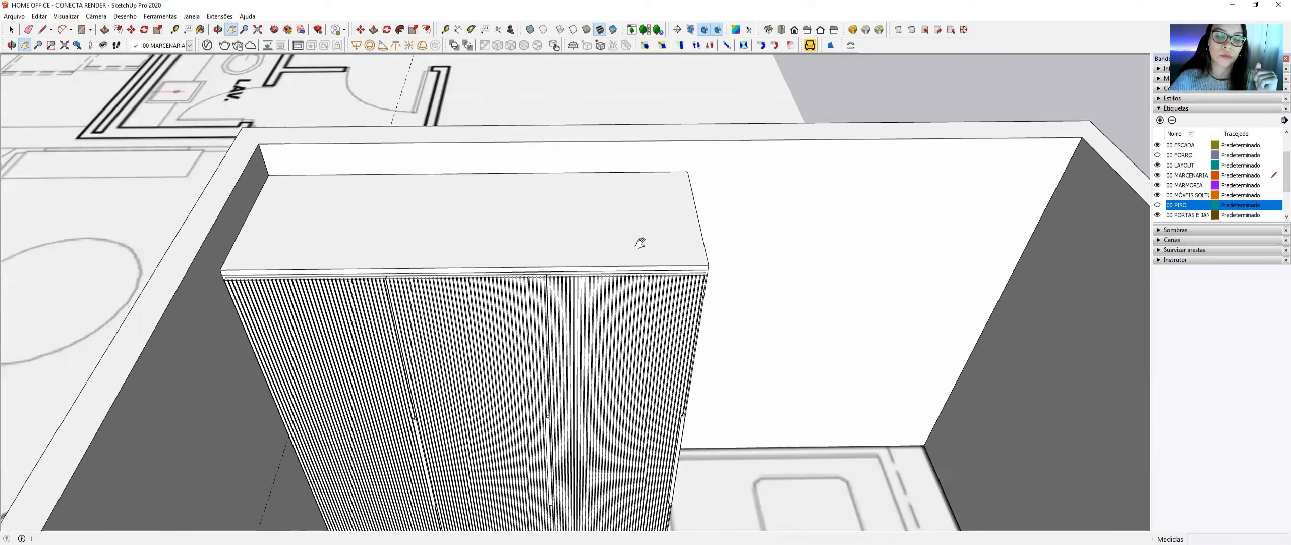
pyautogui.scroll(-2, 639, 239)
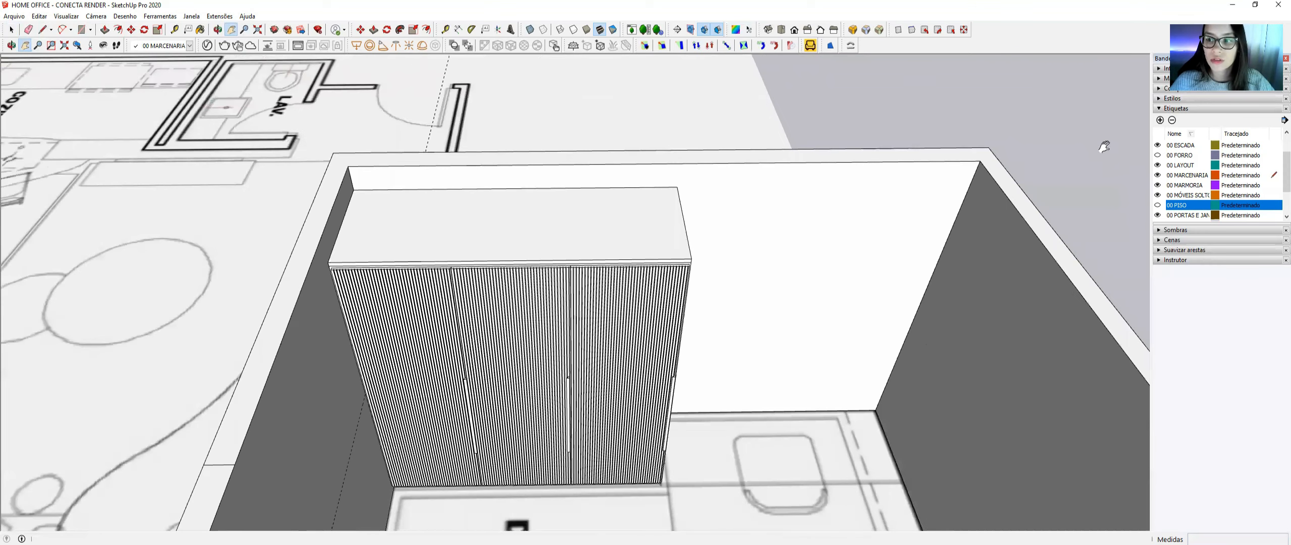
pyautogui.click(1159, 155)
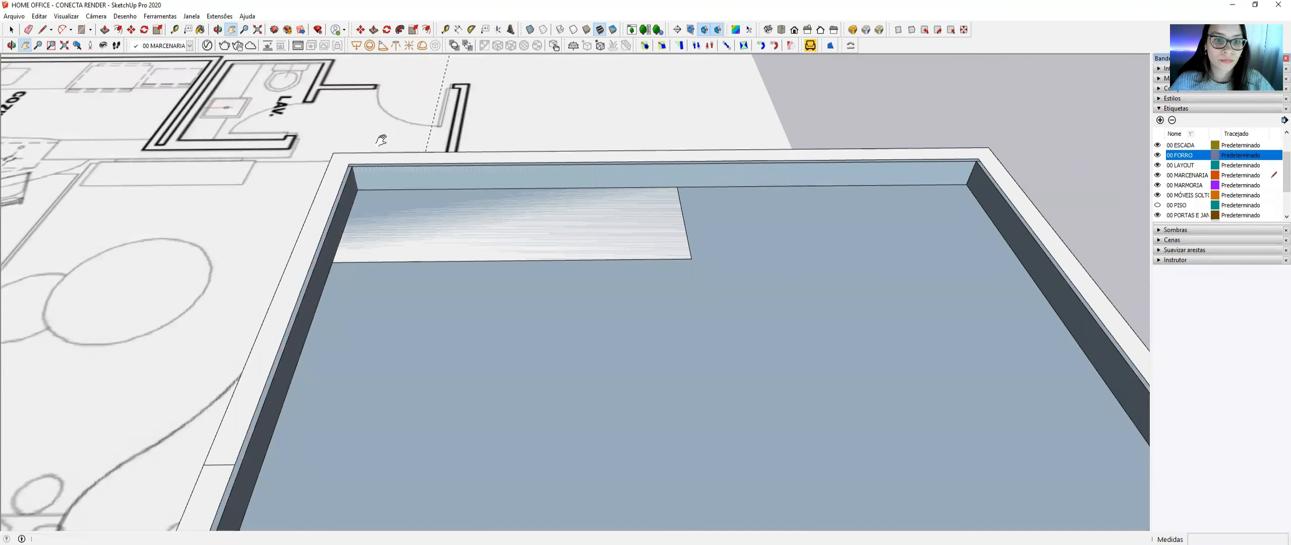
# - Push the upper face of the closet's top panel 0.002 m downward with Push/Pull
pyautogui.click(11, 29)
pyautogui.scroll(1, 676, 243)
pyautogui.scroll(1, 675, 243)
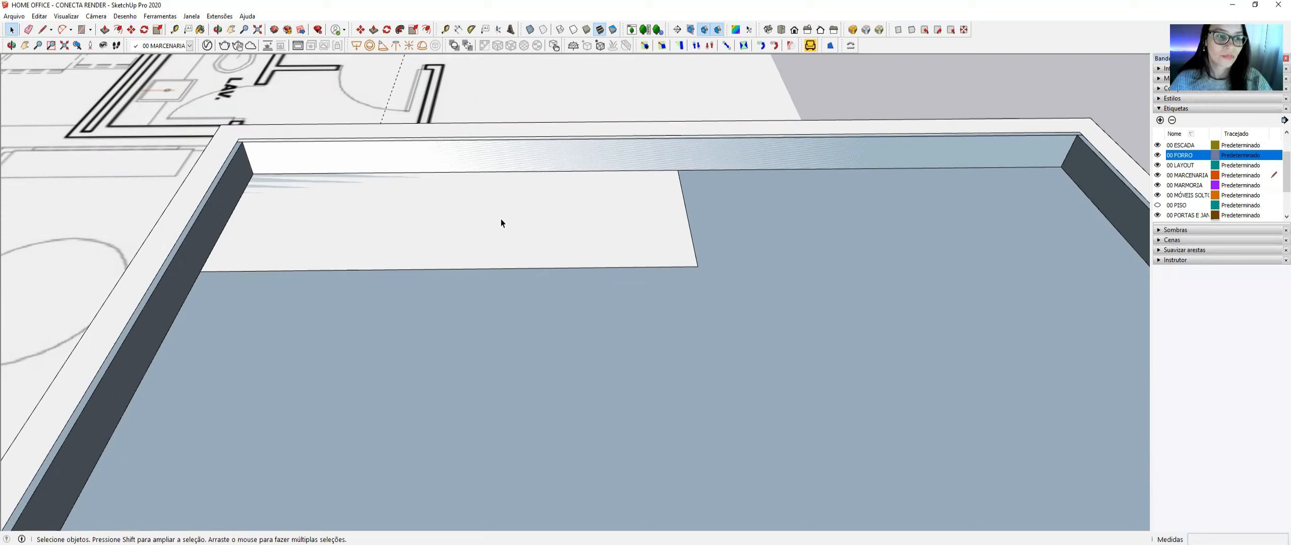
pyautogui.click(508, 239)
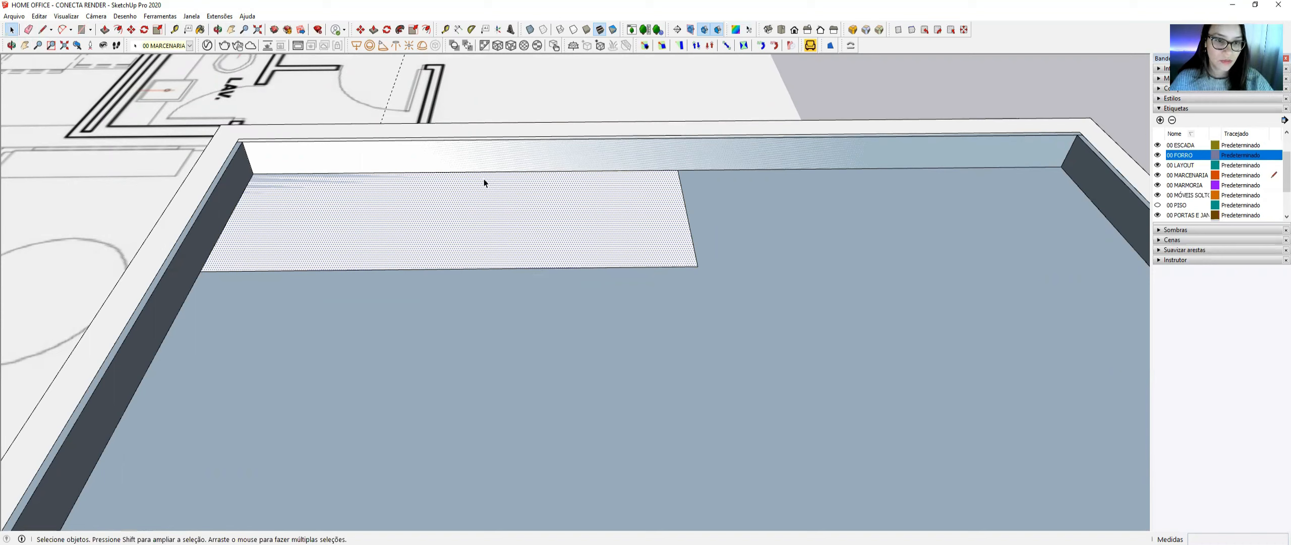
pyautogui.press('p')
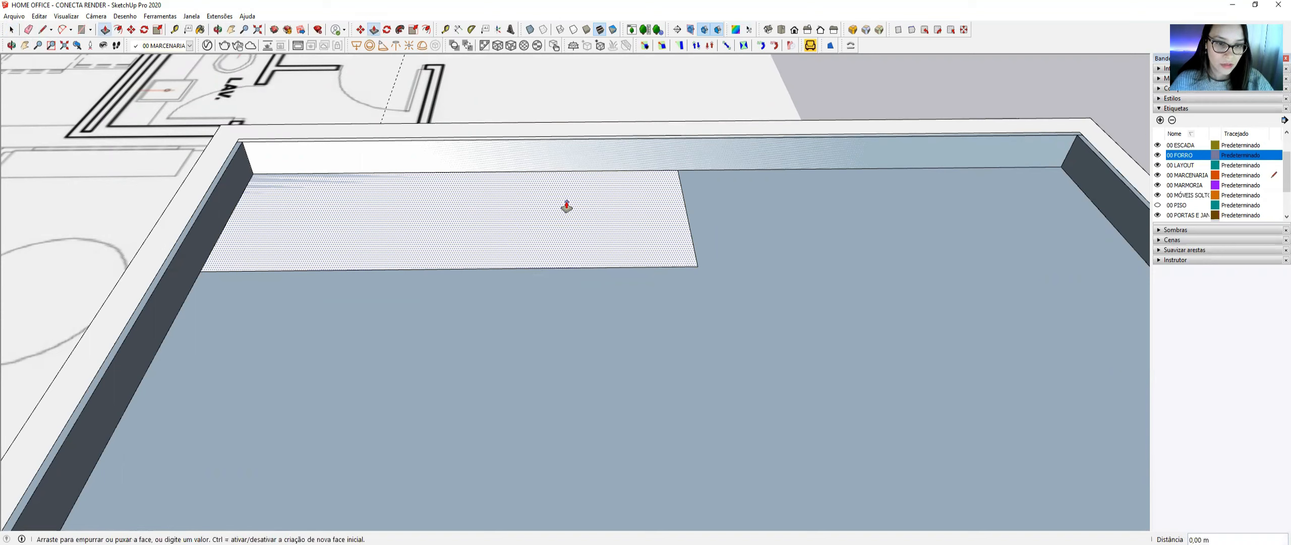
pyautogui.doubleClick(567, 204)
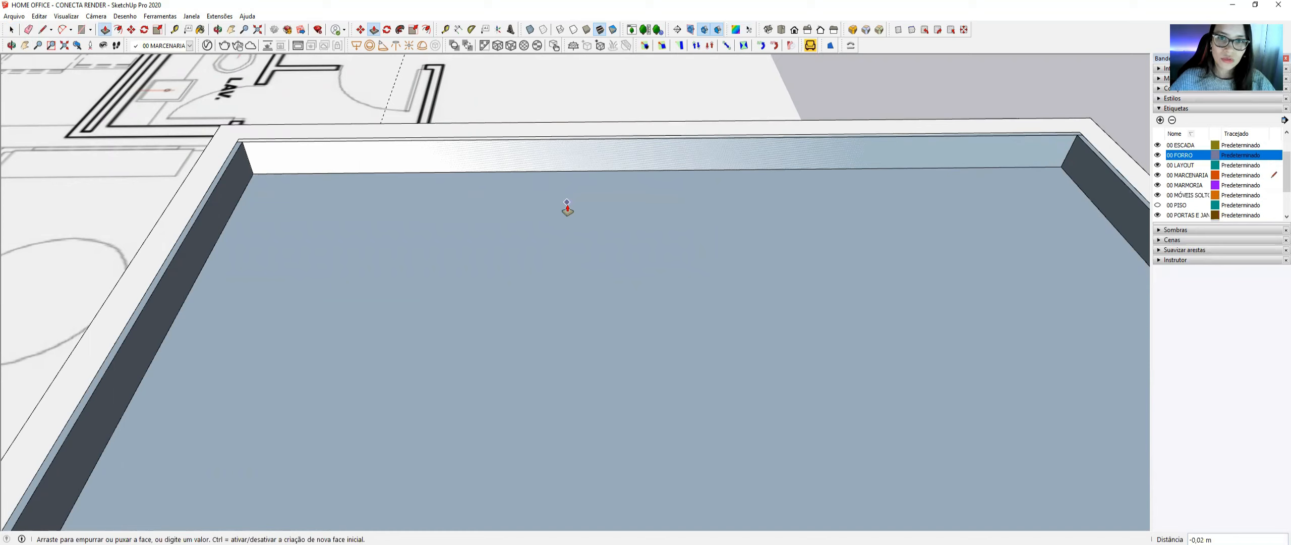
pyautogui.write(',002')
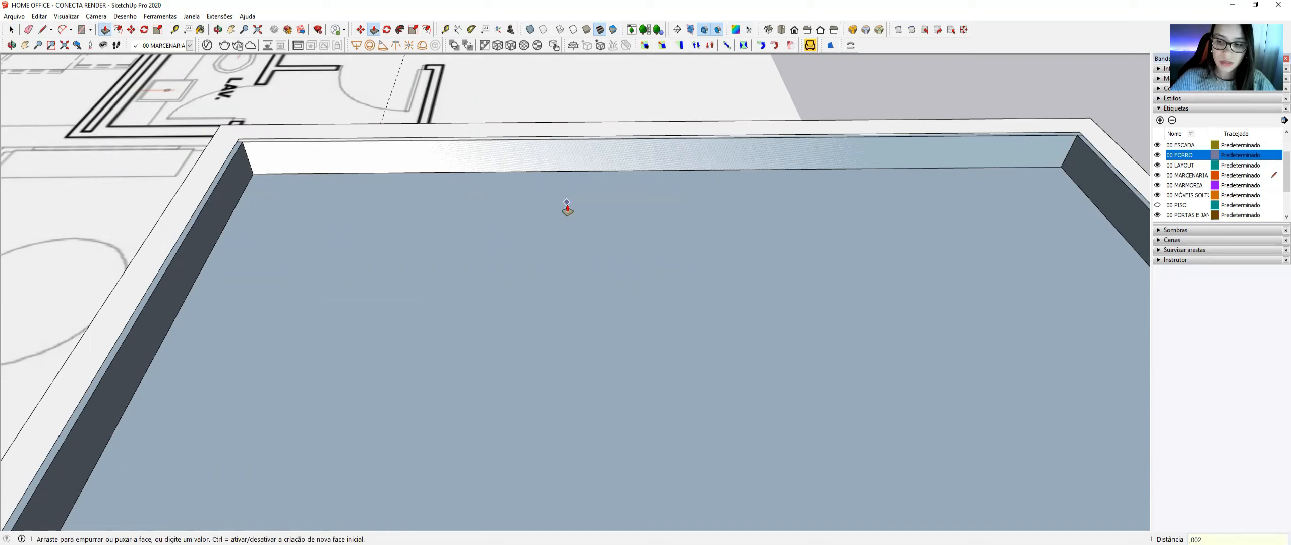
pyautogui.press('Return')
pyautogui.press('space')
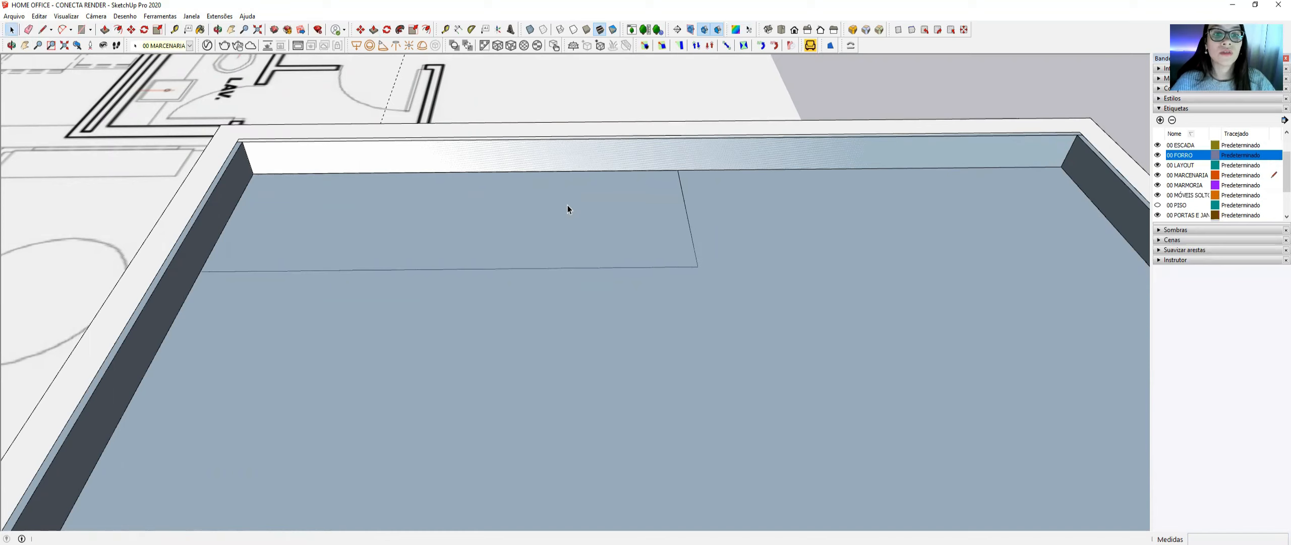
pyautogui.moveTo(563, 216); pyautogui.dragTo(729, 208, button='middle')
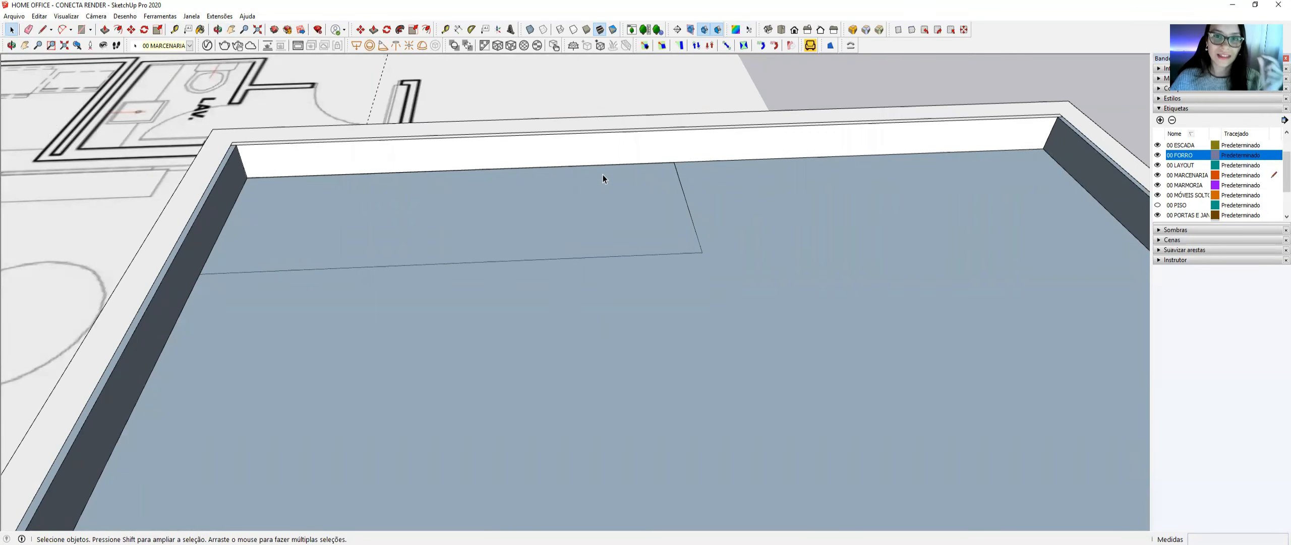
# - Hide the 00 FORRO tag and group the closet's top panel
pyautogui.click(1158, 155)
pyautogui.click(524, 242)
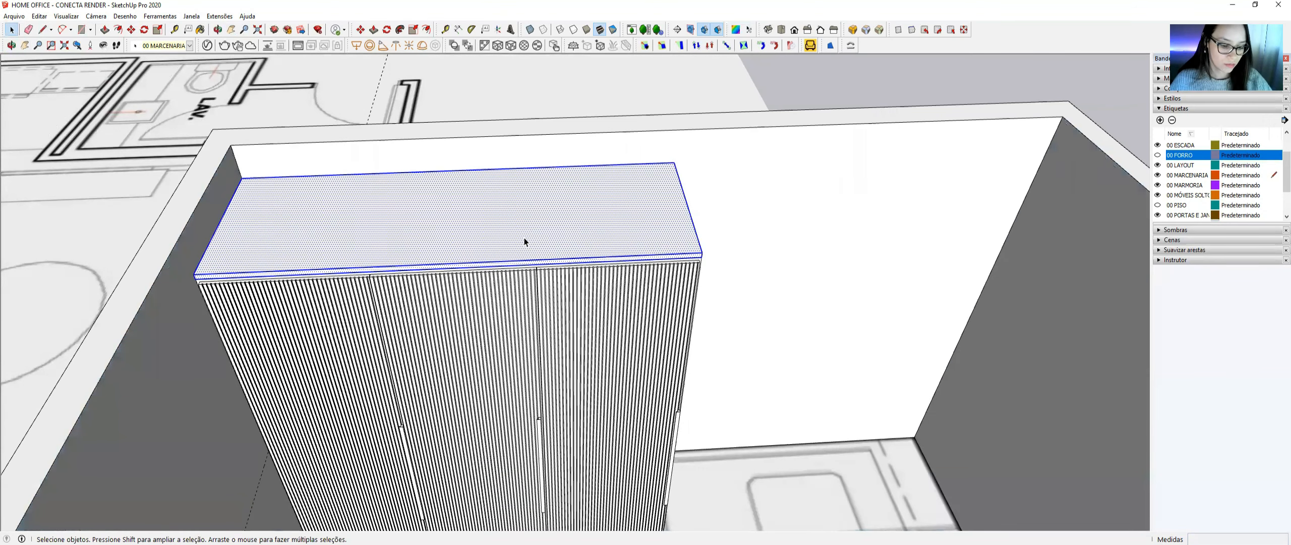
pyautogui.hotkey('ctrl', 'g')
pyautogui.scroll(-1, 454, 219)
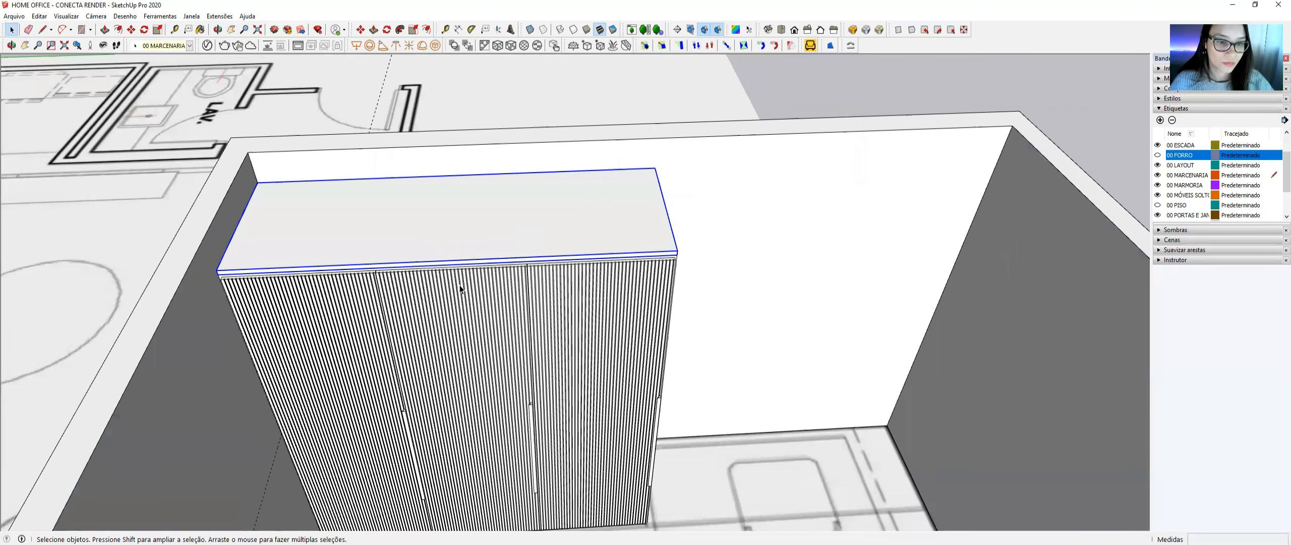
pyautogui.scroll(-3, 461, 289)
pyautogui.moveTo(461, 288); pyautogui.dragTo(590, 256, button='middle')
pyautogui.scroll(1, 594, 251)
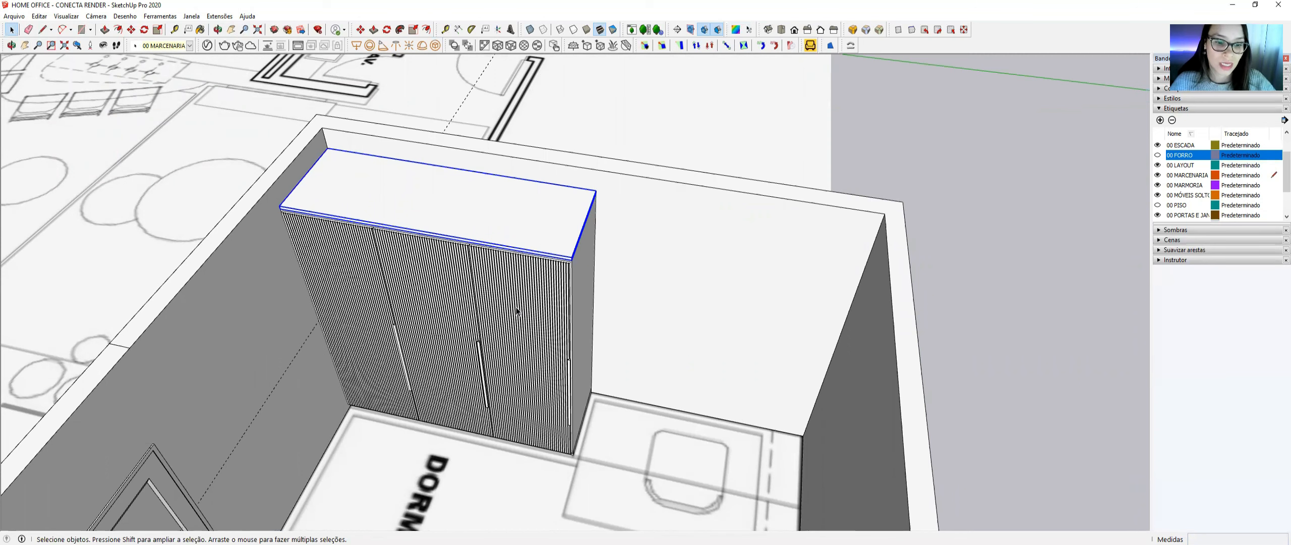
pyautogui.scroll(-2, 463, 294)
pyautogui.moveTo(563, 308); pyautogui.dragTo(545, 175, button='middle')
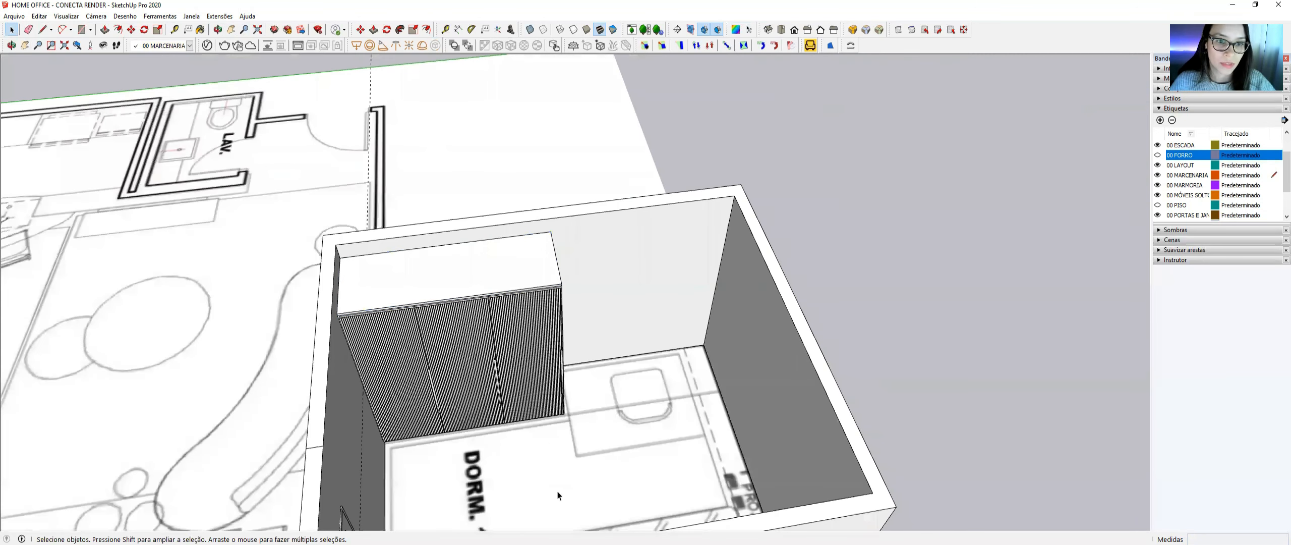
# - Examine the desk area beside the closet and the desk and bookshelf in the reference photo image01.jpg in Fotos, returning to SketchUp
pyautogui.keyDown('shift'); pyautogui.moveTo(629, 387); pyautogui.dragTo(604, 206, button='middle'); pyautogui.keyUp('shift')
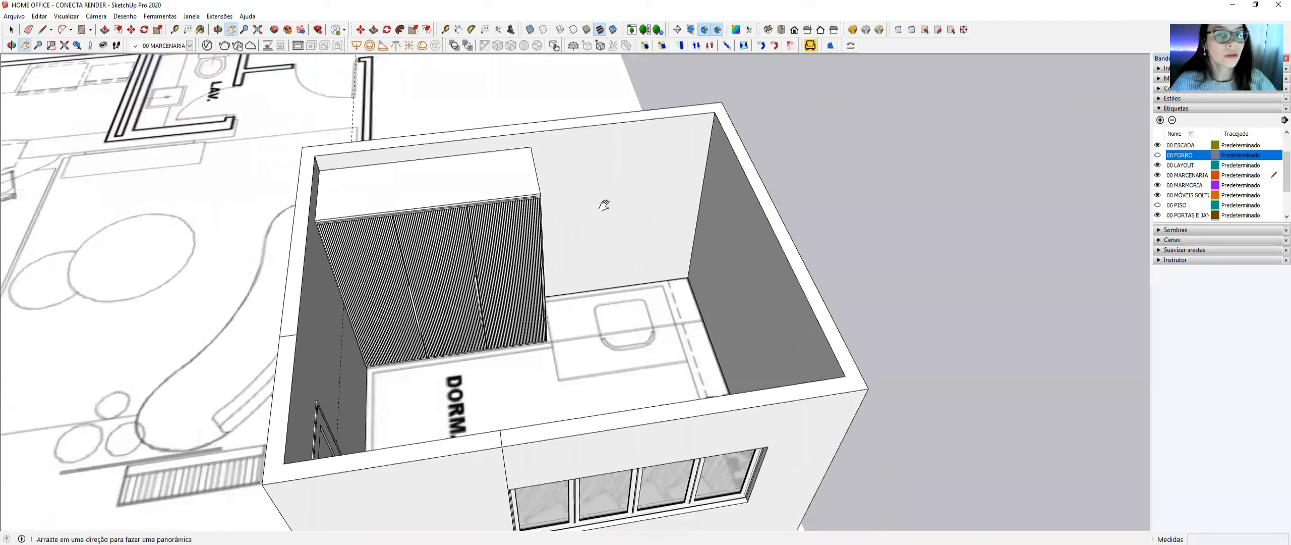
pyautogui.scroll(3, 640, 245)
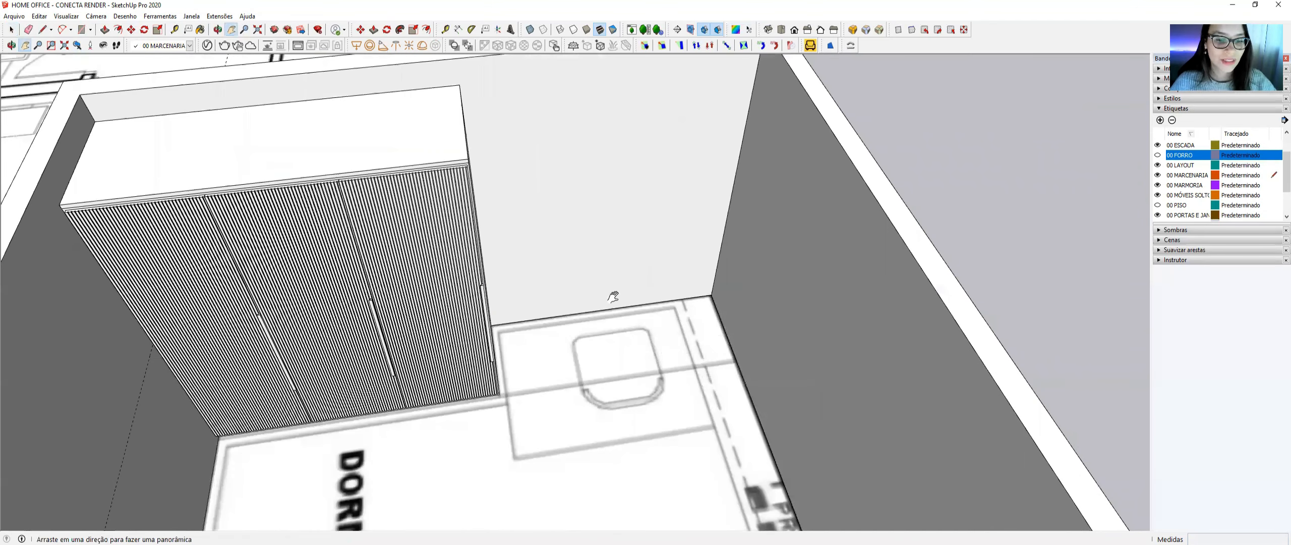
pyautogui.moveTo(613, 296); pyautogui.dragTo(648, 299, button='middle')
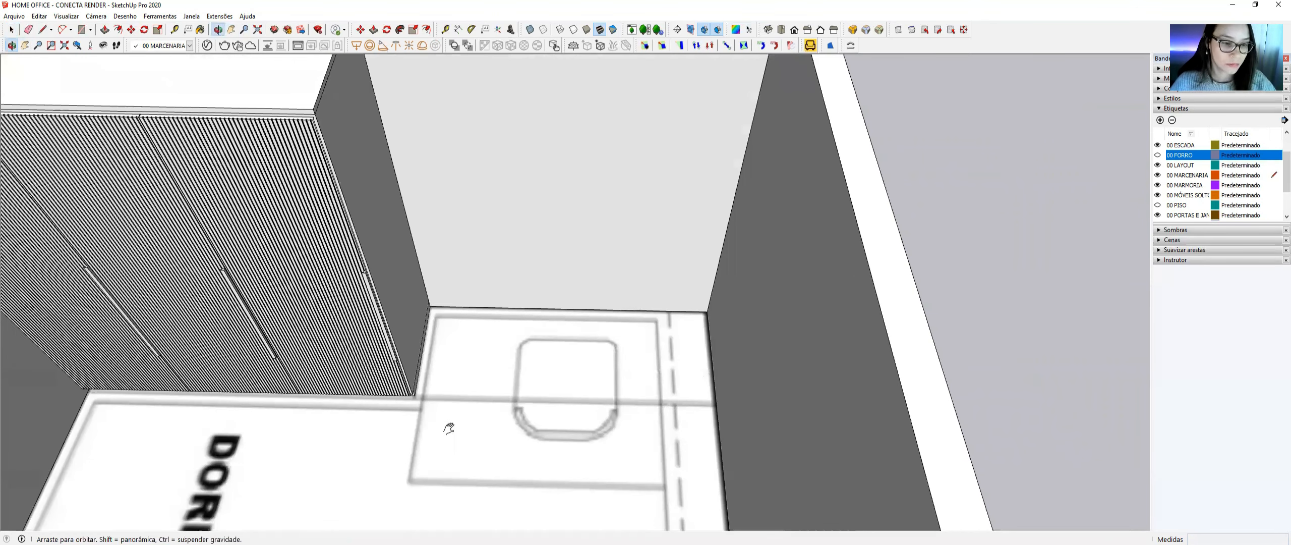
pyautogui.moveTo(448, 428); pyautogui.dragTo(438, 424, button='middle')
pyautogui.scroll(1, 421, 315)
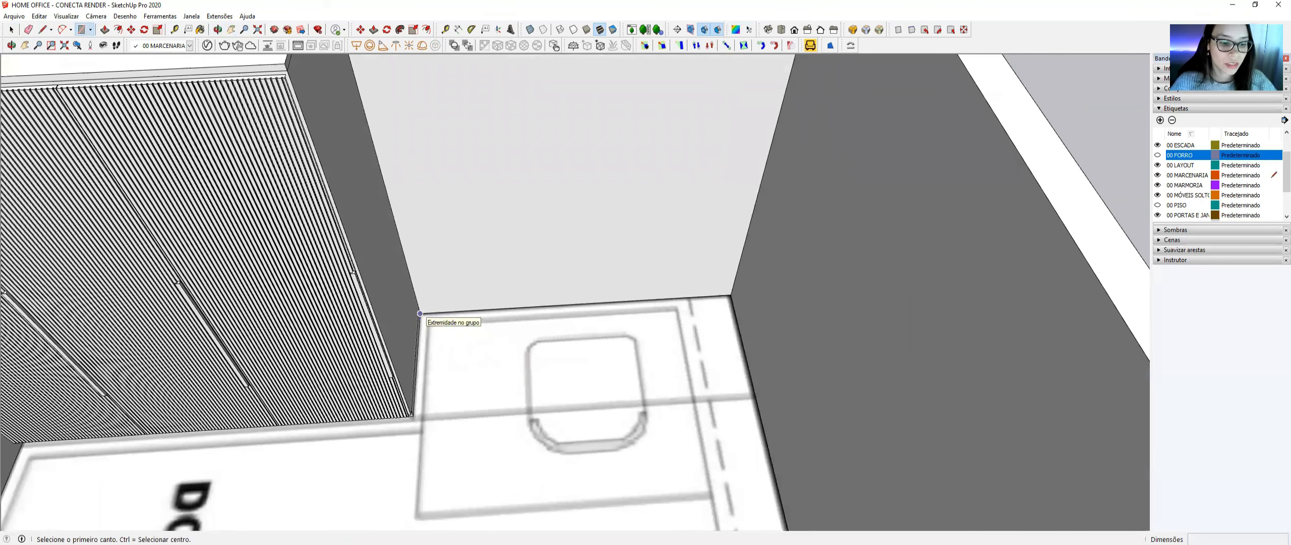
pyautogui.scroll(1, 420, 313)
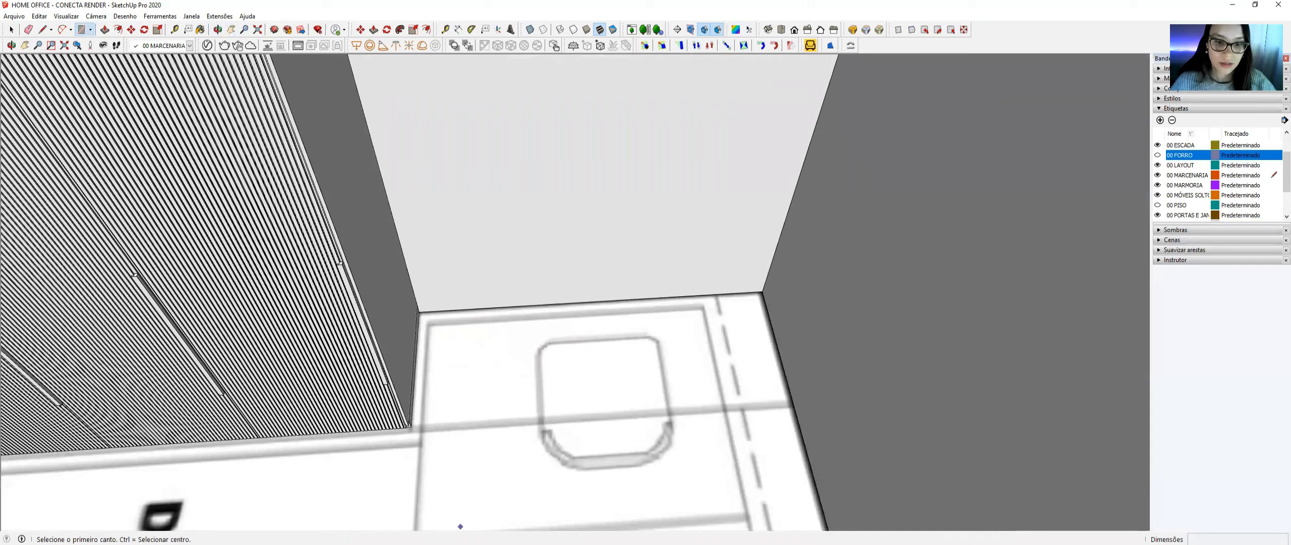
pyautogui.hotkey('alt', 'Tab')
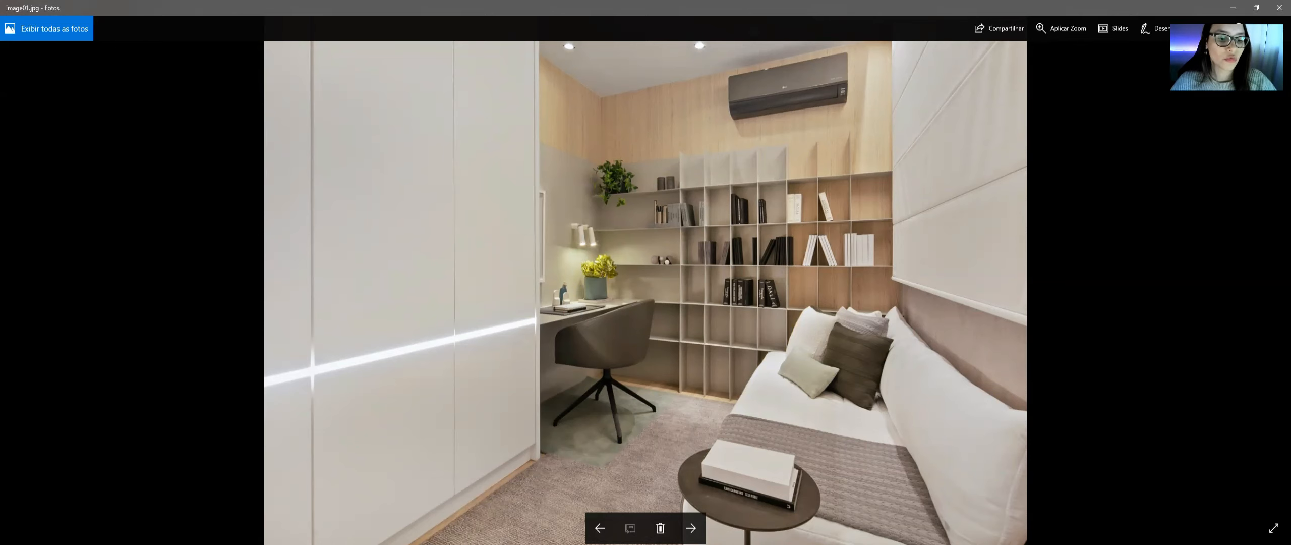
pyautogui.moveTo(433, 544)
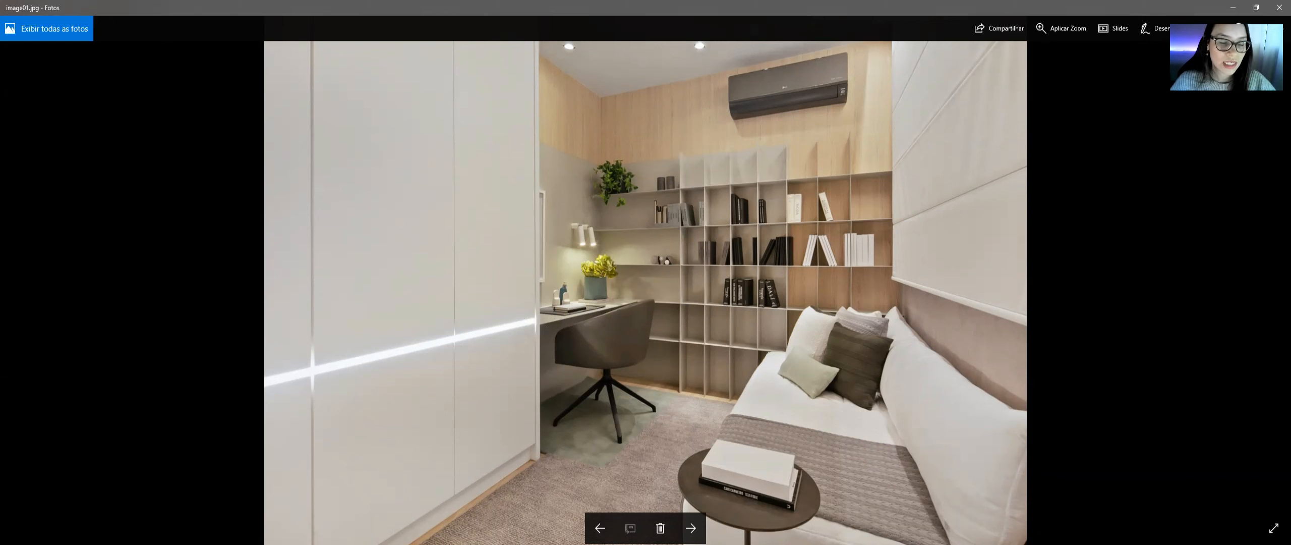
pyautogui.moveTo(482, 544)
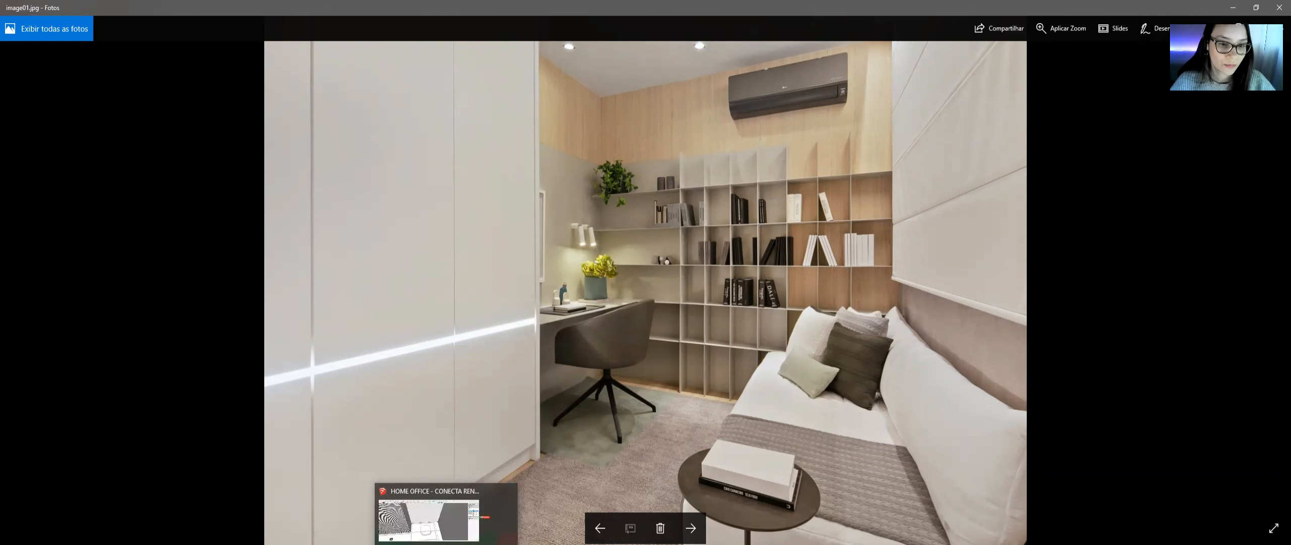
pyautogui.click(429, 544)
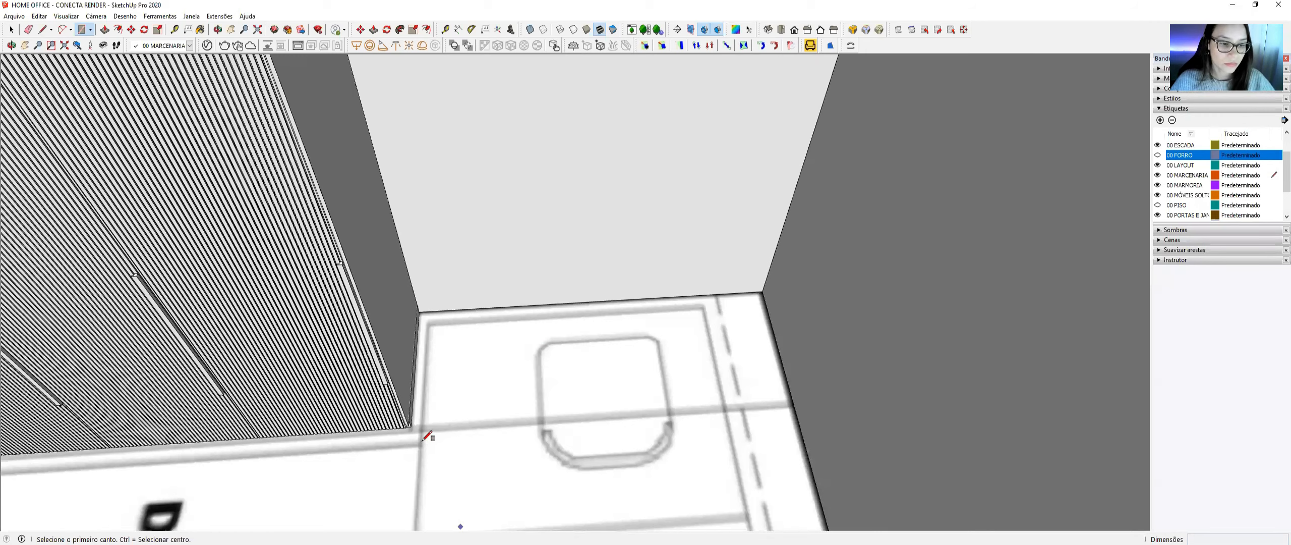
# - Draw a floor rectangle of about 1.94 × 0.79 m from the closet's front lower corner to the plan's dashed line at the back wall
pyautogui.scroll(3, 416, 431)
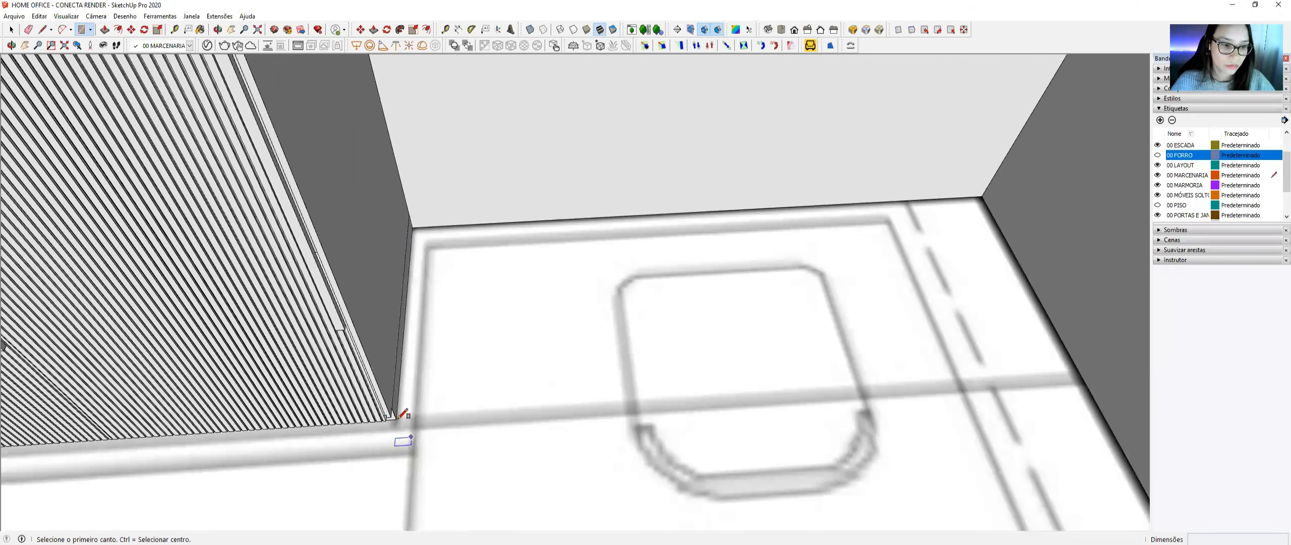
pyautogui.click(398, 416)
pyautogui.scroll(-1, 404, 418)
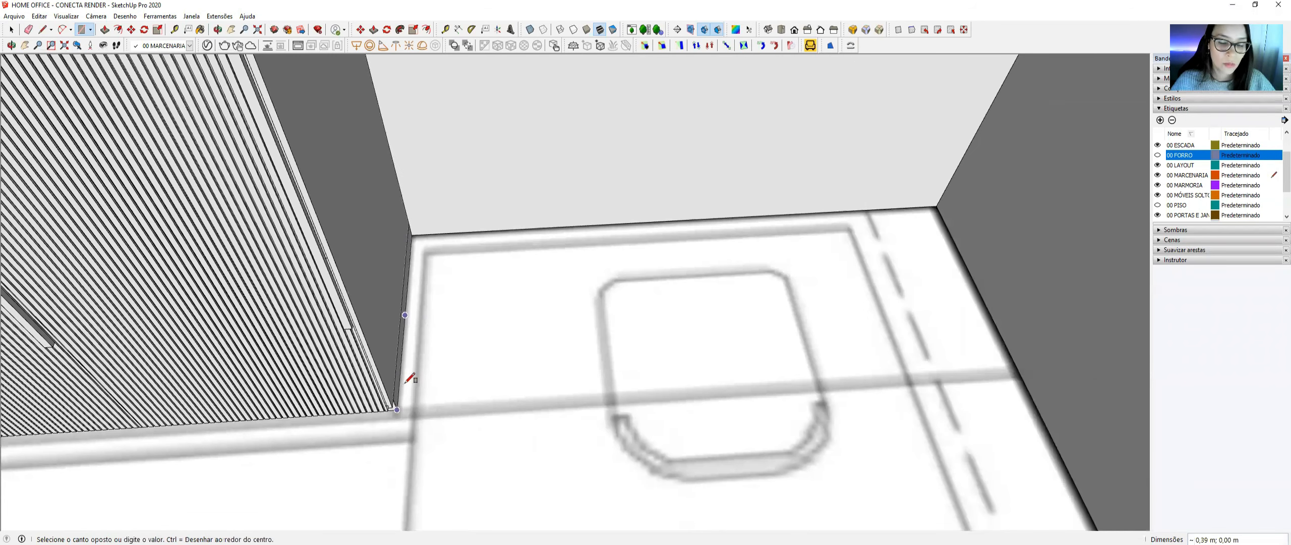
pyautogui.scroll(-1, 686, 251)
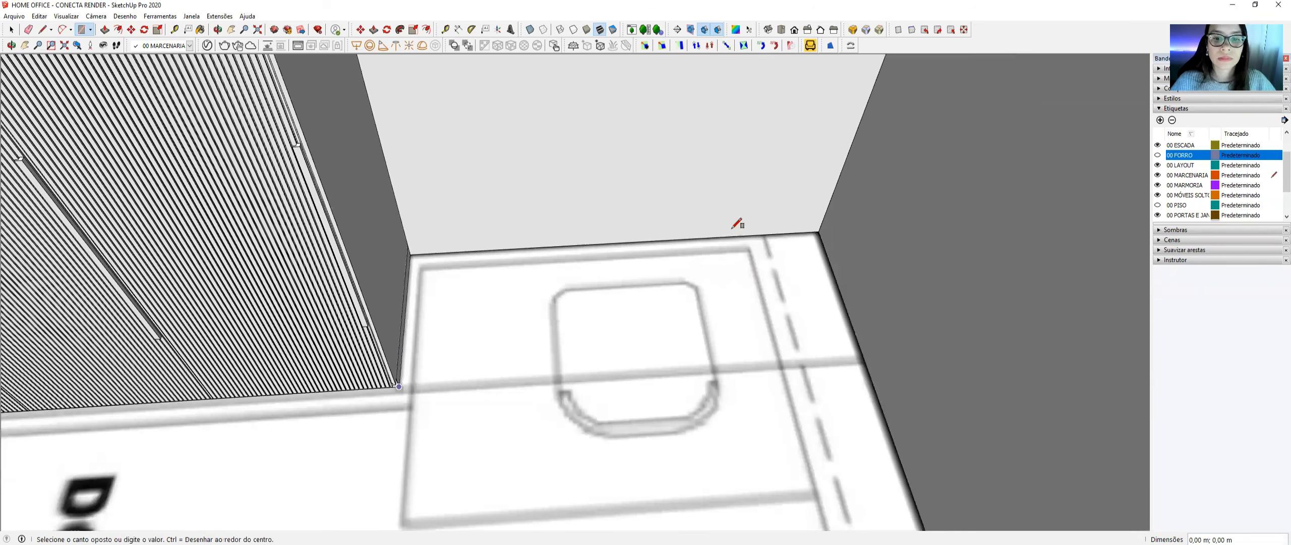
pyautogui.click(764, 234)
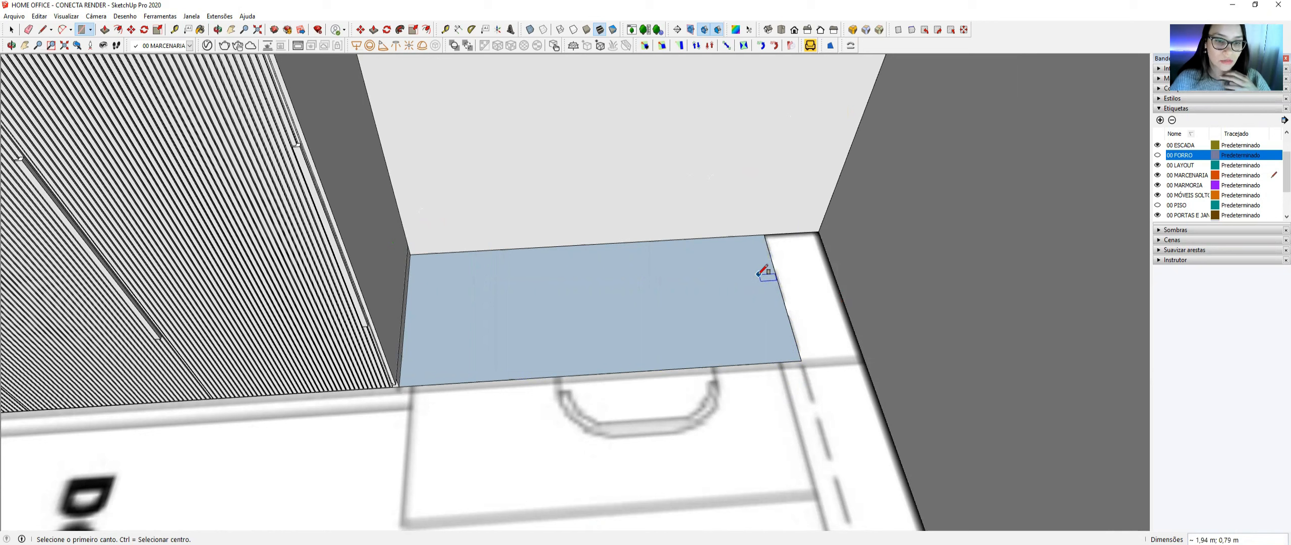
# - Extrude the desk rectangle beside the closet 0.015 m upward with Push/Pull
pyautogui.press('space')
pyautogui.click(740, 275)
pyautogui.press('p')
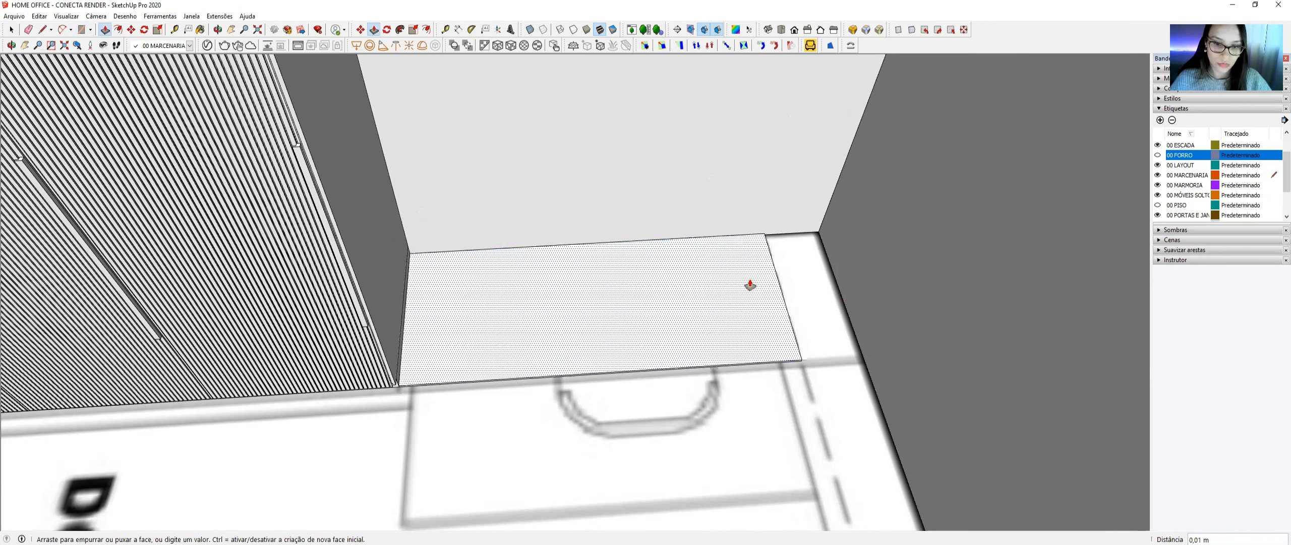
pyautogui.write('1')
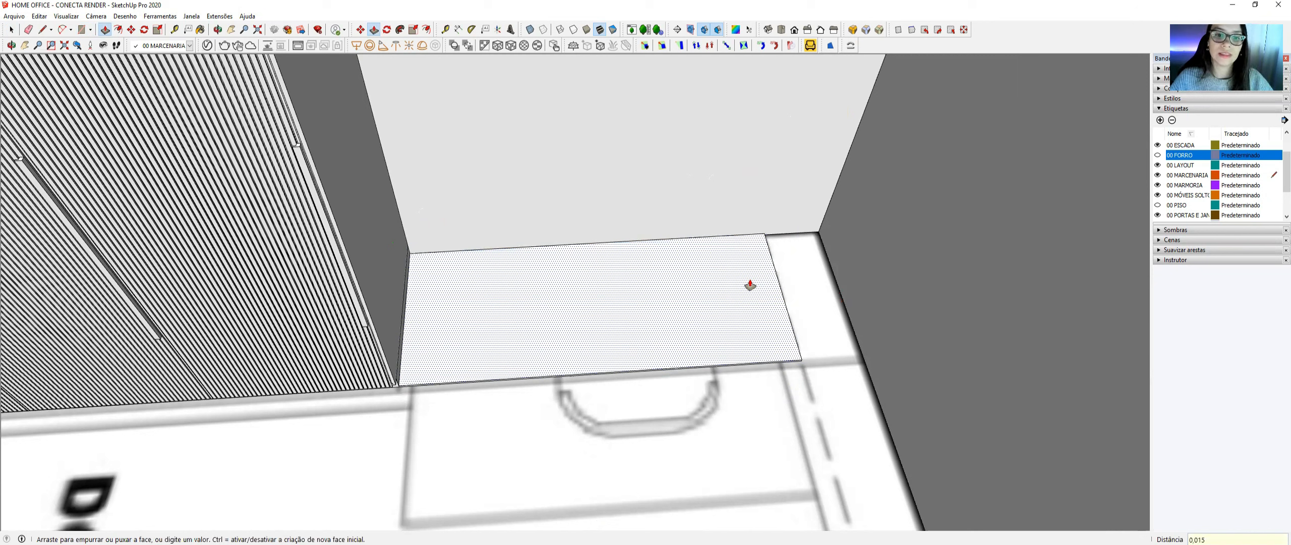
pyautogui.press('Return')
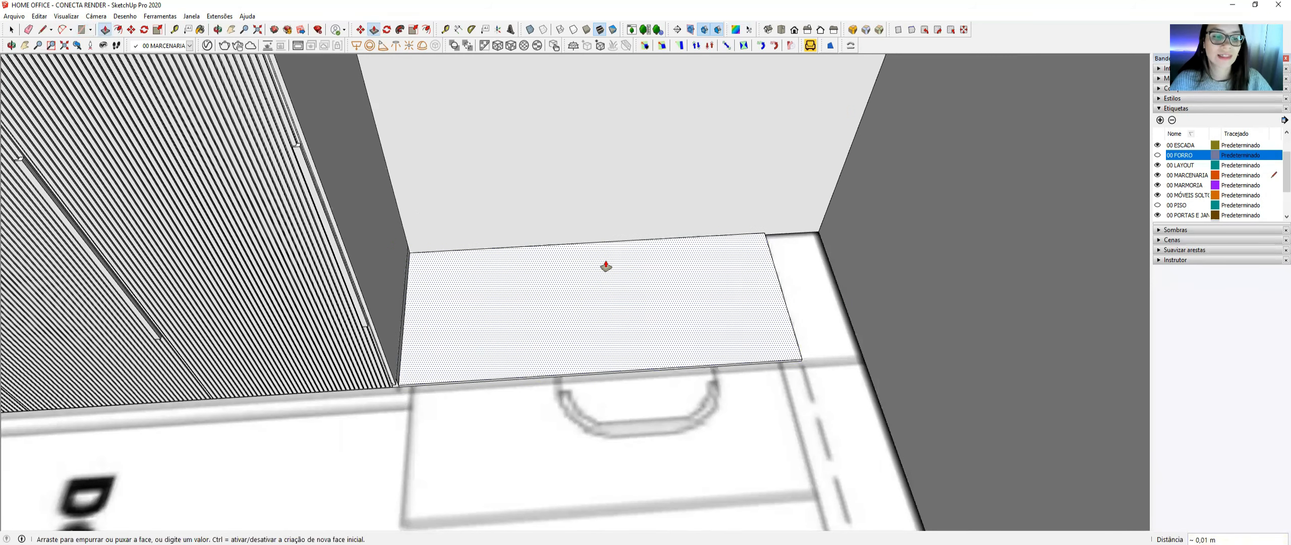
# - Group the extruded desk panel beside the closet and leave it selected
pyautogui.scroll(1, 604, 278)
pyautogui.scroll(2, 603, 277)
pyautogui.moveTo(602, 285); pyautogui.dragTo(603, 277, button='middle')
pyautogui.scroll(-2, 604, 277)
pyautogui.press('space')
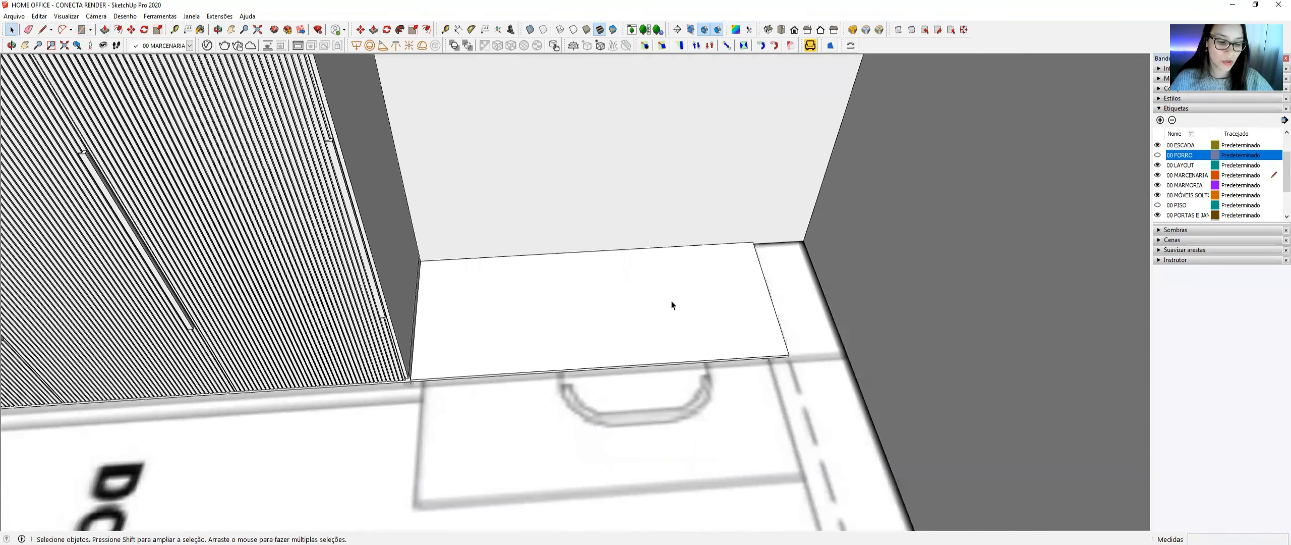
pyautogui.click(743, 243)
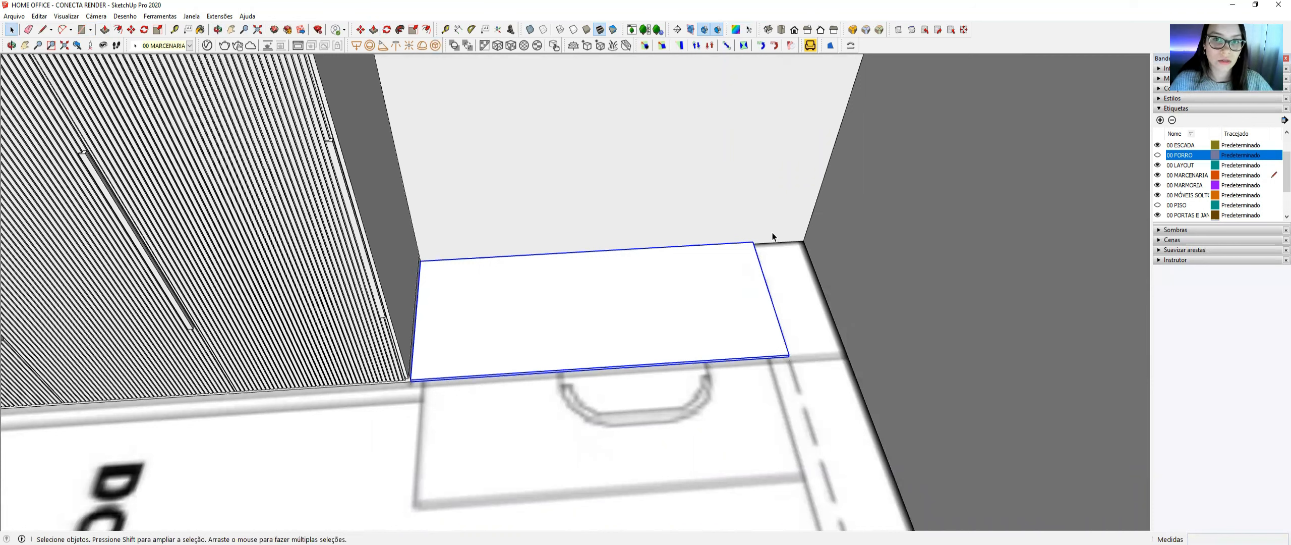
# - Create a guide line on the back wall 0.75 m above its lower edge with the Tape Measure
pyautogui.click(174, 29)
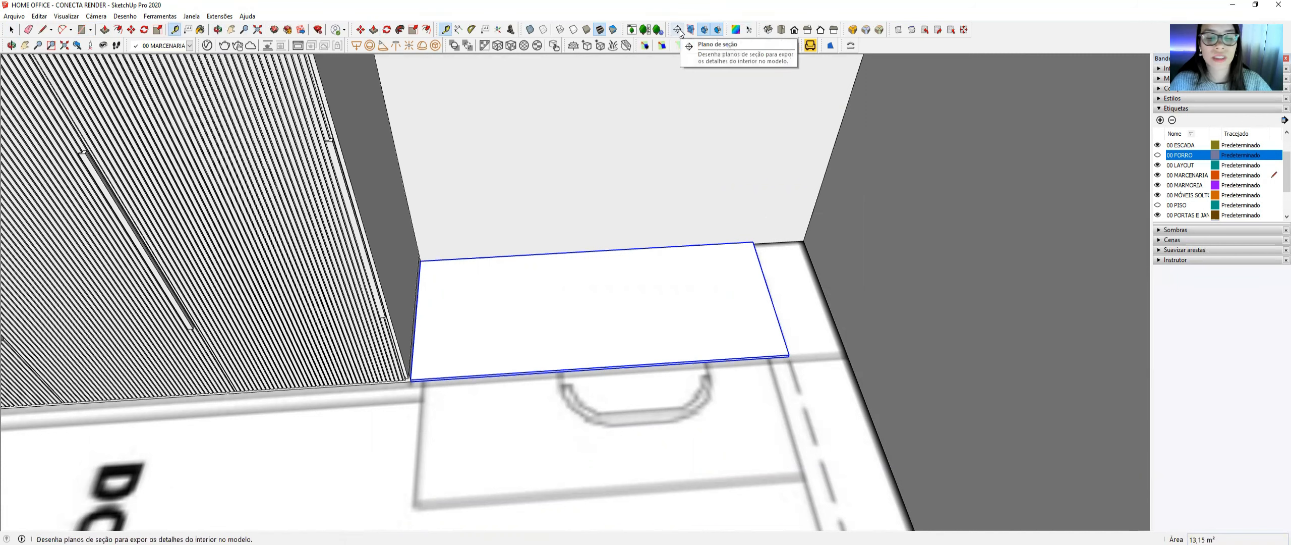
pyautogui.click(781, 241)
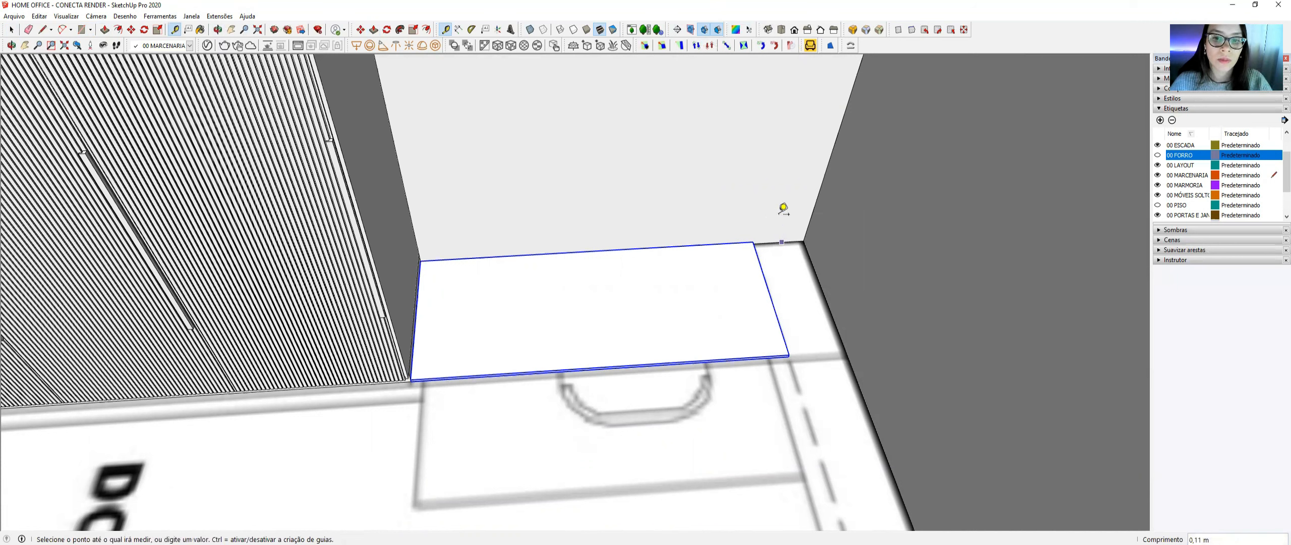
pyautogui.write(',75')
pyautogui.press('Return')
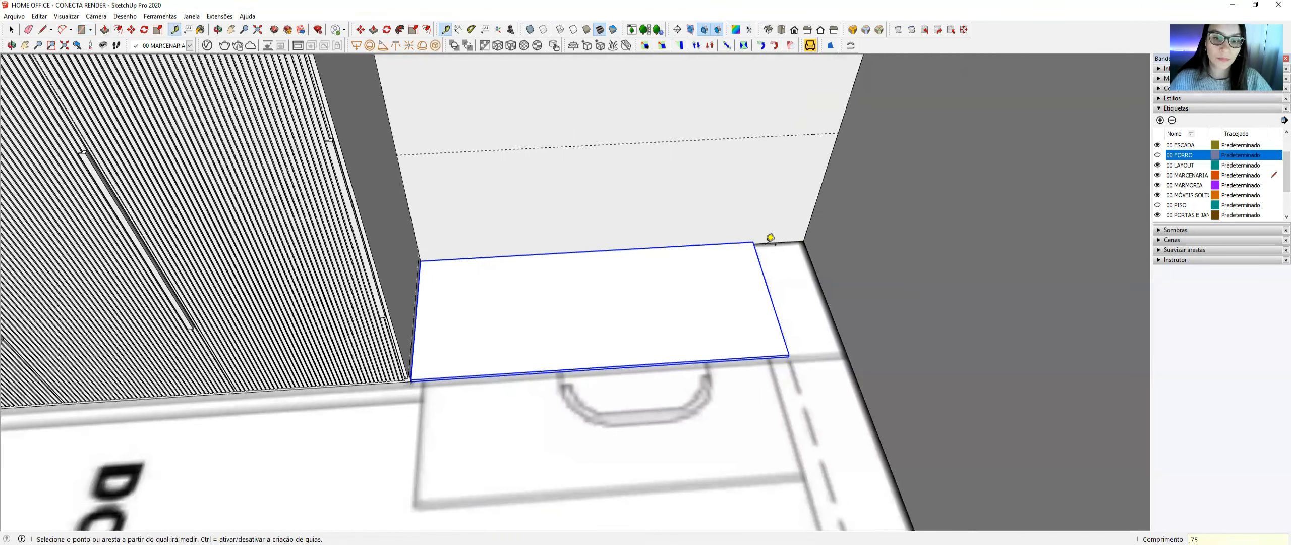
# - Move the desk panel up from its rear corner to the guide line on the back wall and start another upward move
pyautogui.press('m')
pyautogui.click(752, 244)
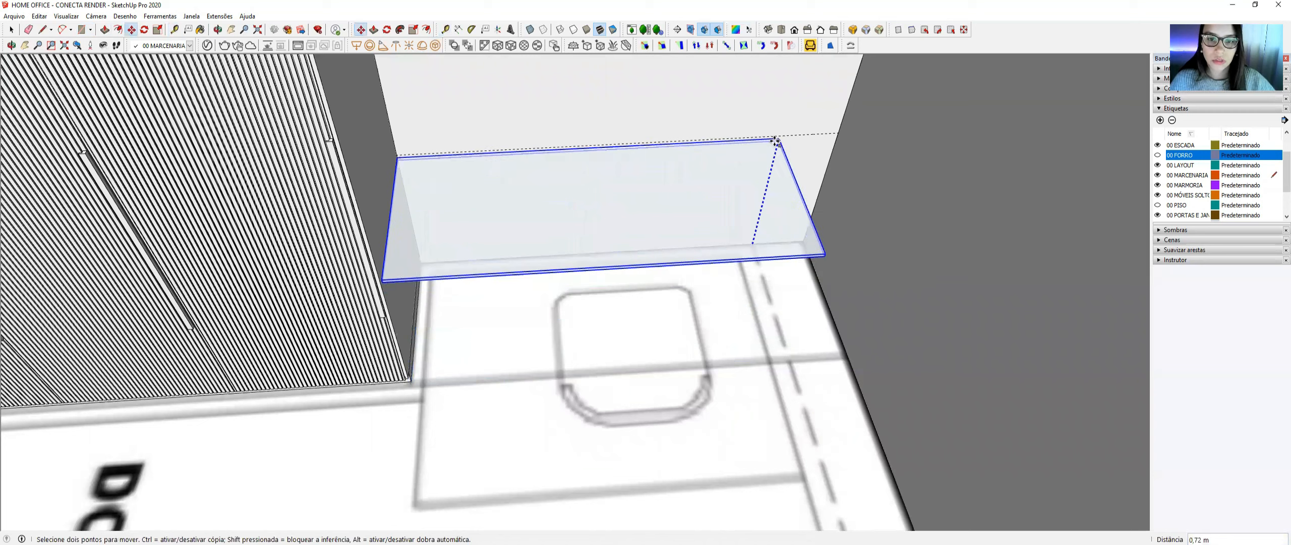
pyautogui.click(781, 135)
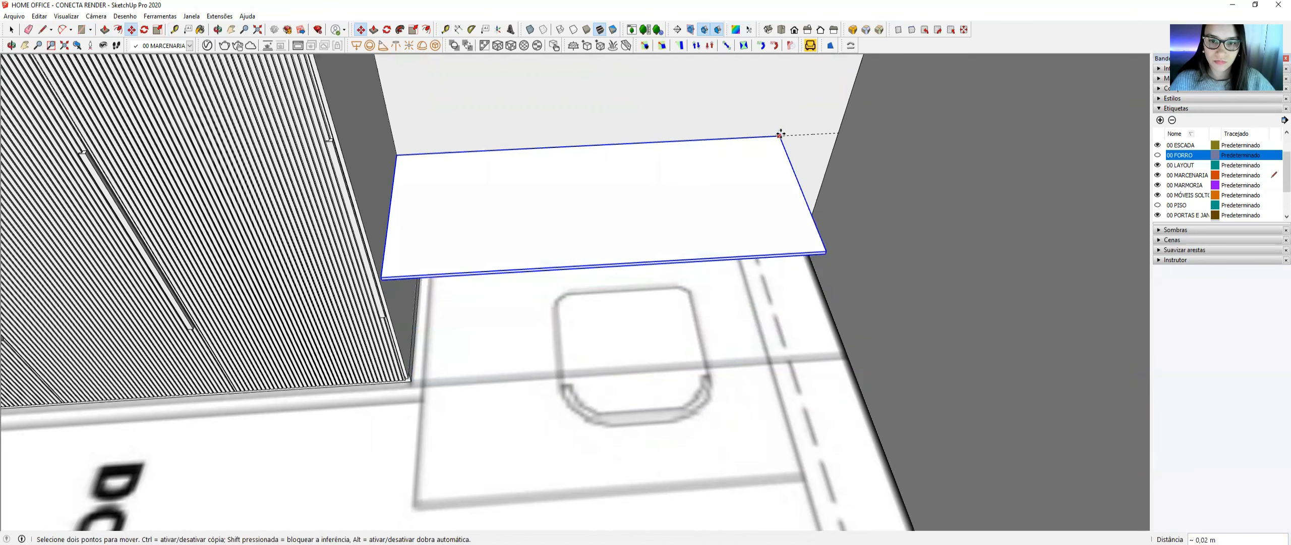
pyautogui.click(785, 135)
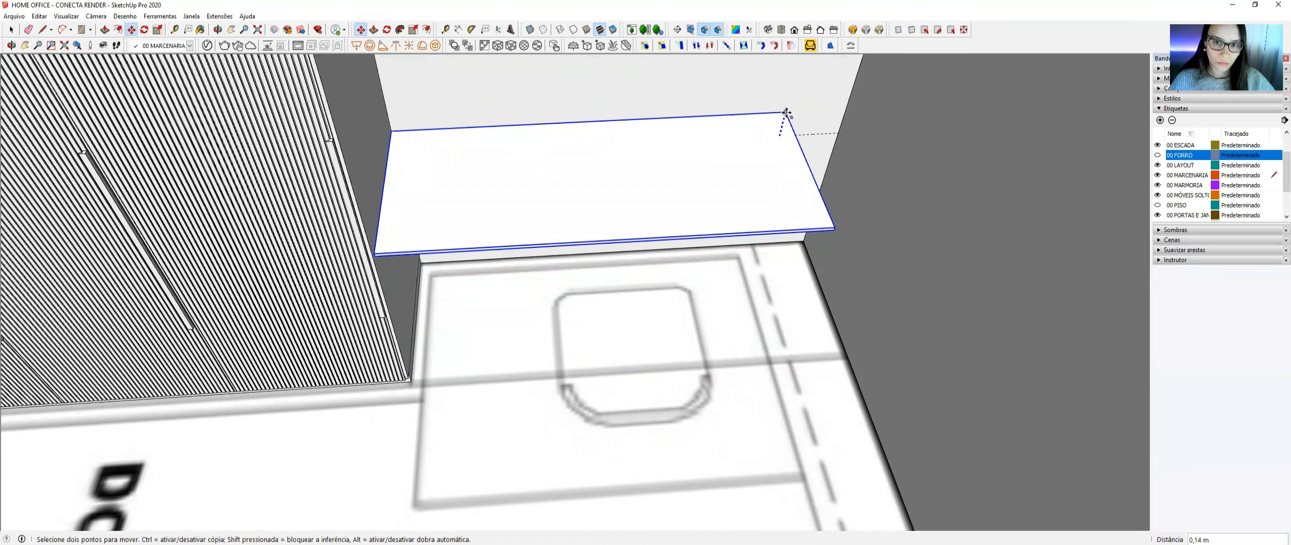
# - Raise the desk top by 0.05 m
pyautogui.write(',')
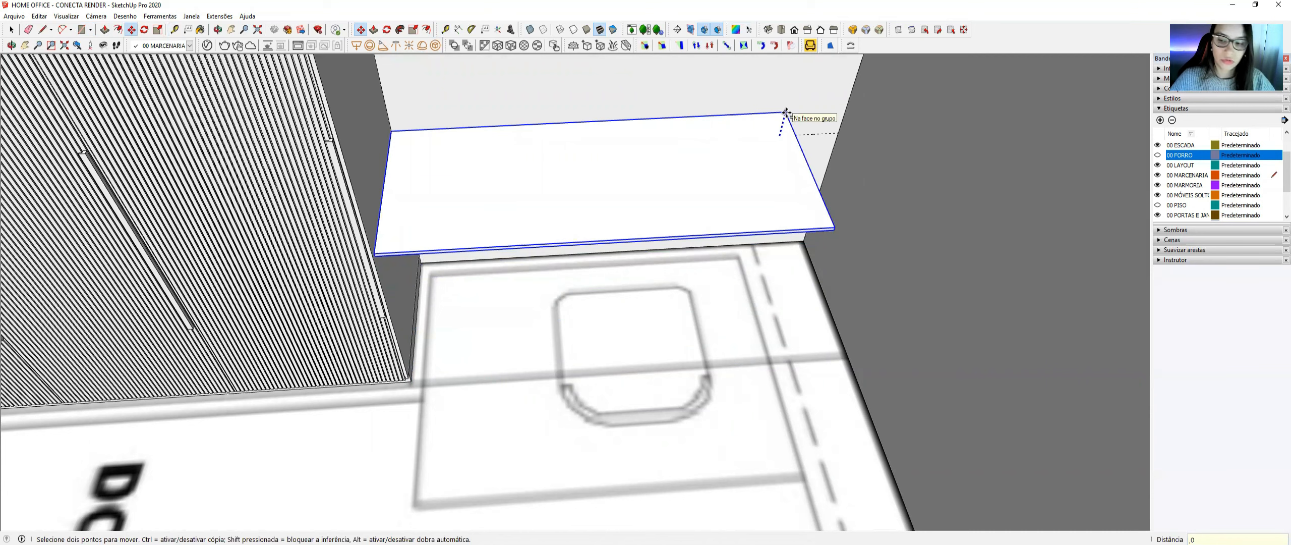
pyautogui.write('05')
pyautogui.press('Return')
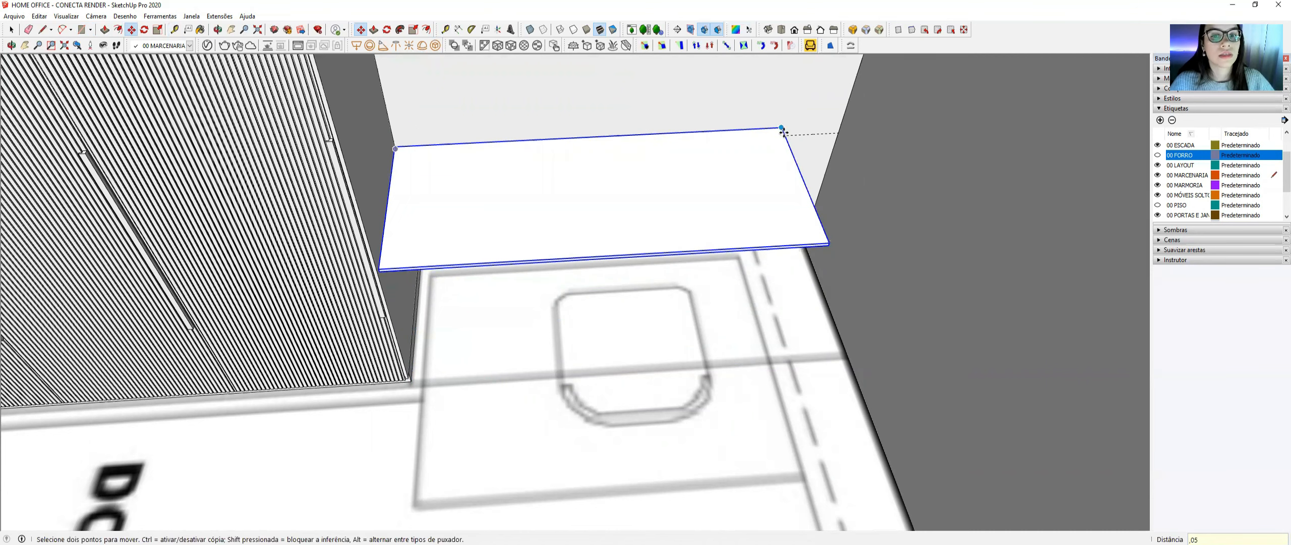
pyautogui.moveTo(776, 144); pyautogui.dragTo(691, 306, button='middle')
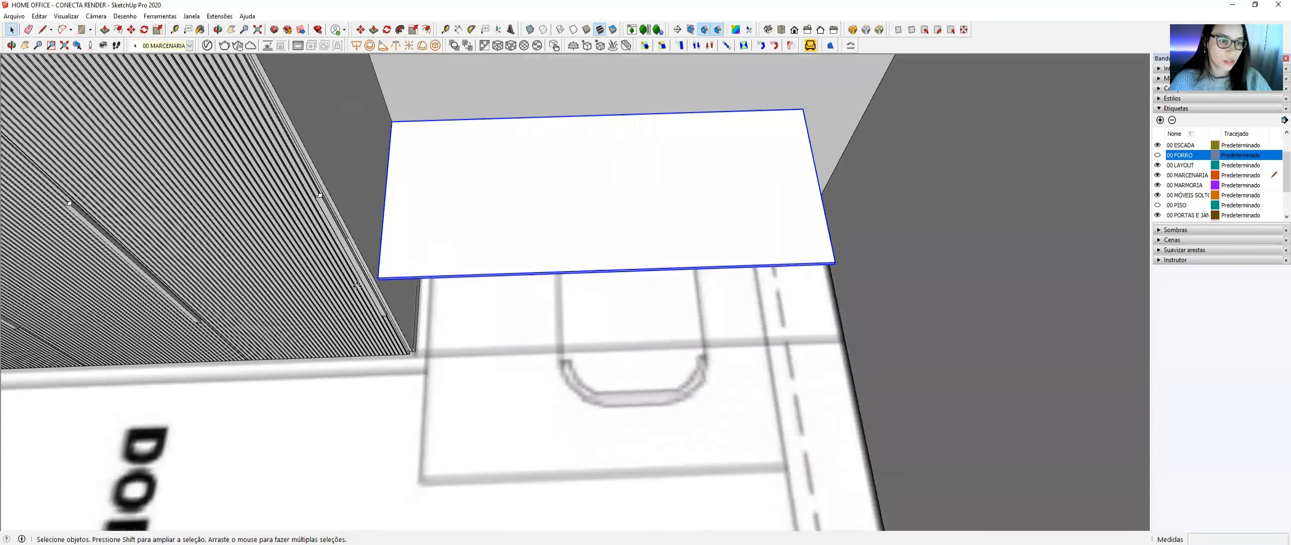
pyautogui.press('m')
pyautogui.scroll(3, 364, 286)
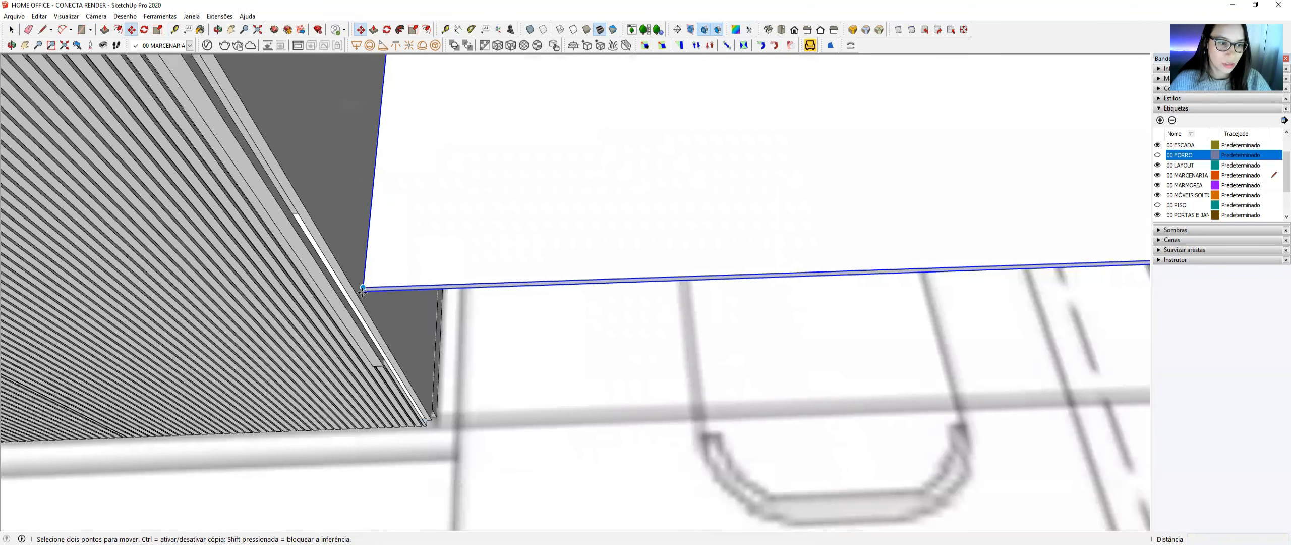
pyautogui.click(363, 289)
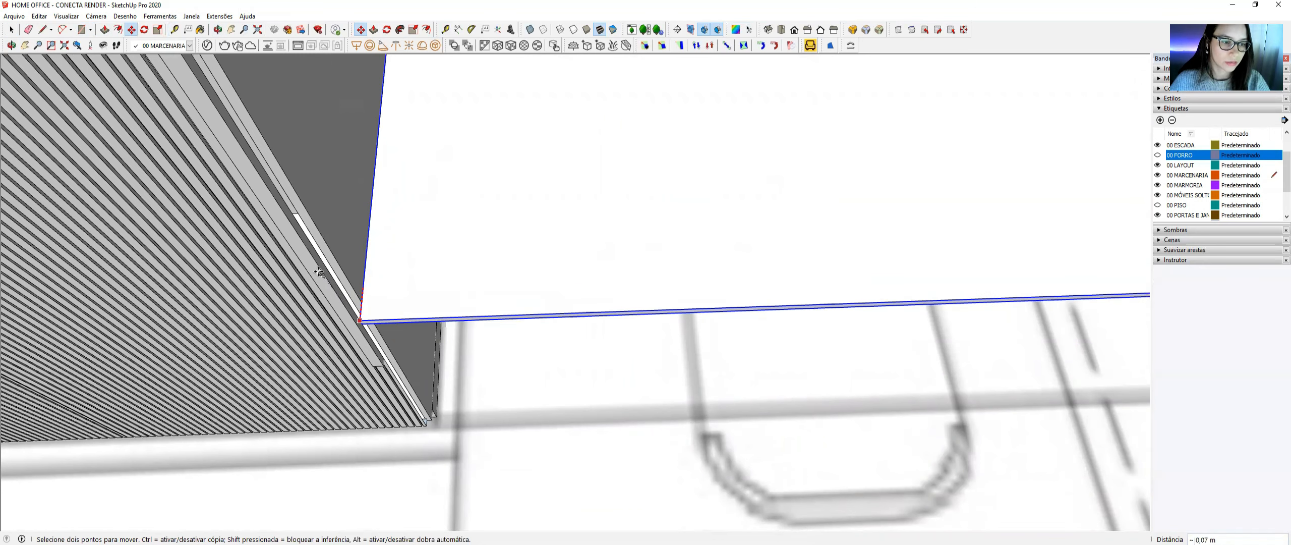
pyautogui.press('Escape')
# - Open the slatted wardrobe group beside the desk for editing, with its upper corner next to the desk in view
pyautogui.moveTo(388, 280); pyautogui.dragTo(413, 288, button='middle')
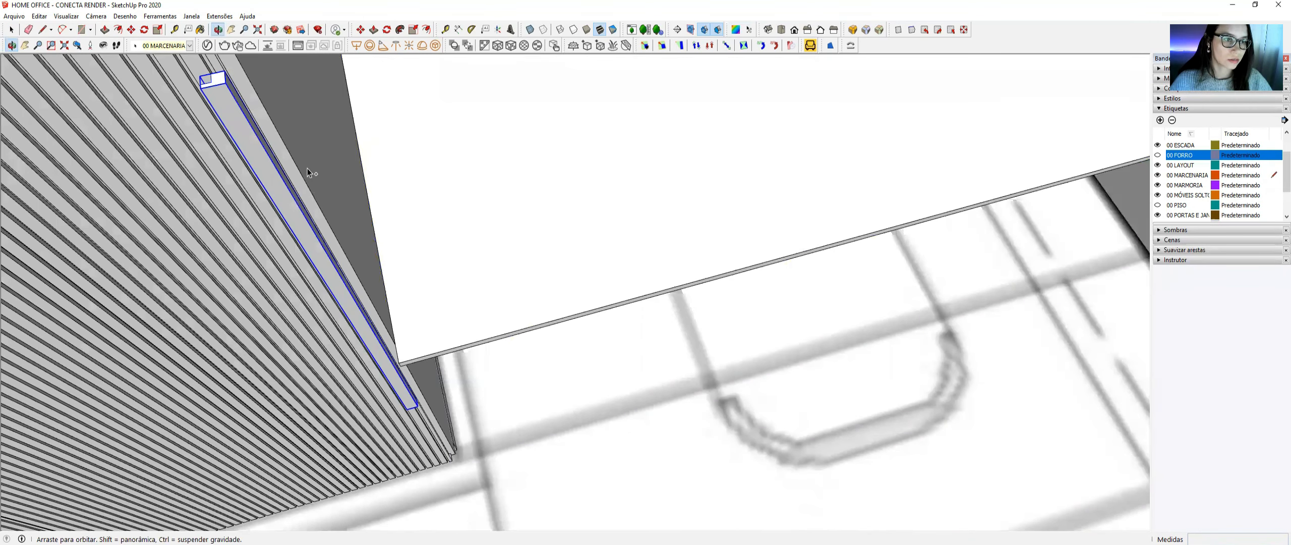
pyautogui.moveTo(310, 173); pyautogui.dragTo(340, 235, button='middle')
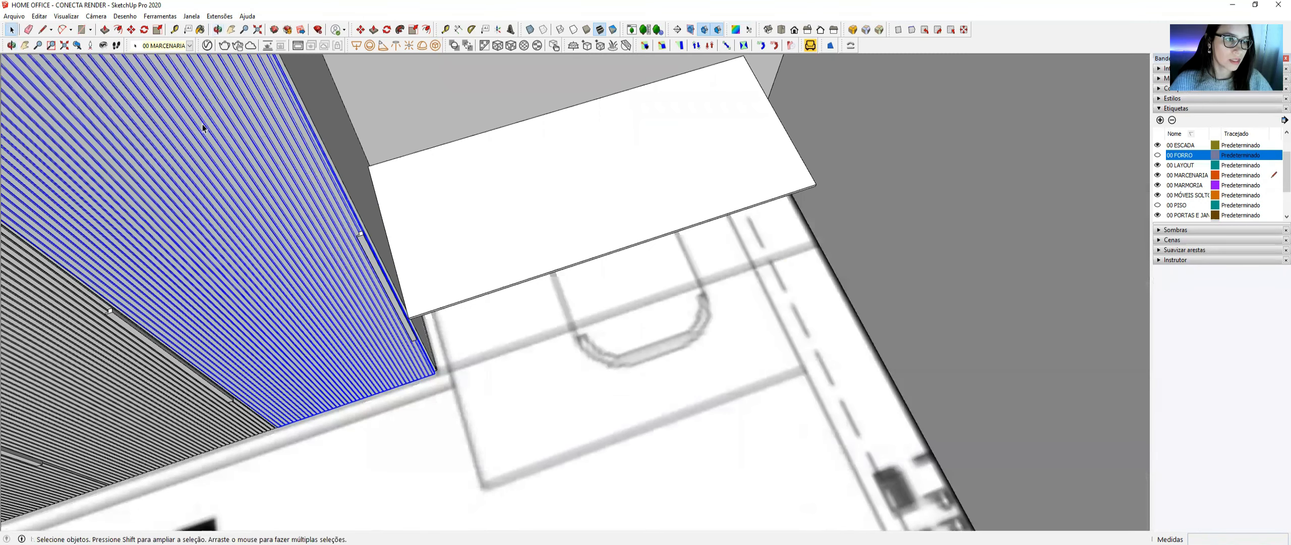
pyautogui.scroll(2, 208, 92)
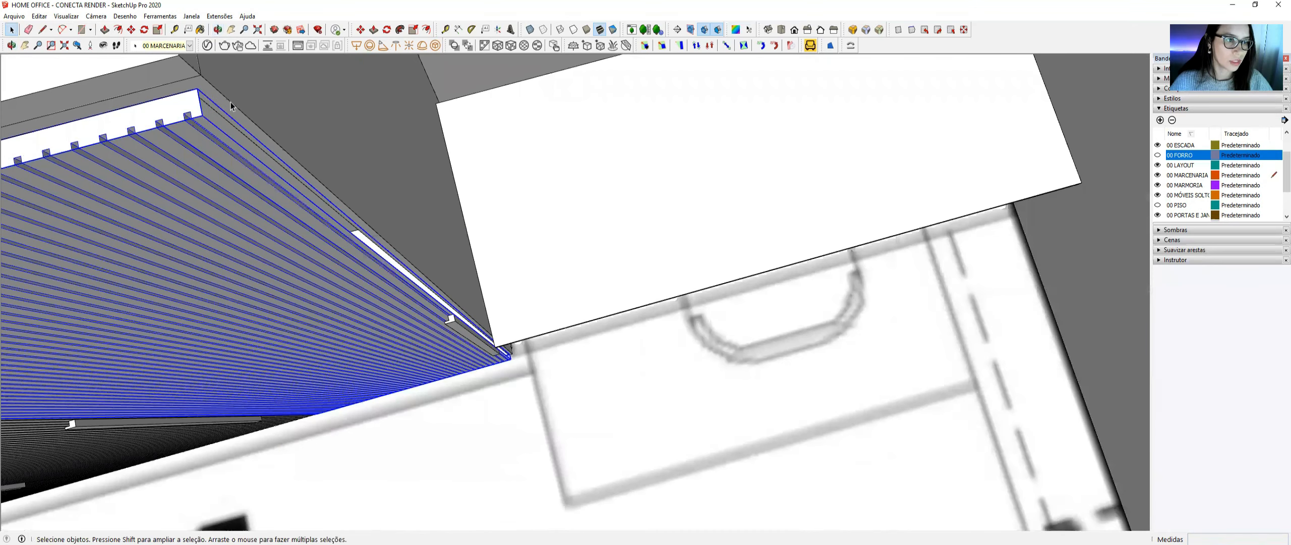
pyautogui.moveTo(232, 147); pyautogui.dragTo(232, 220, button='middle')
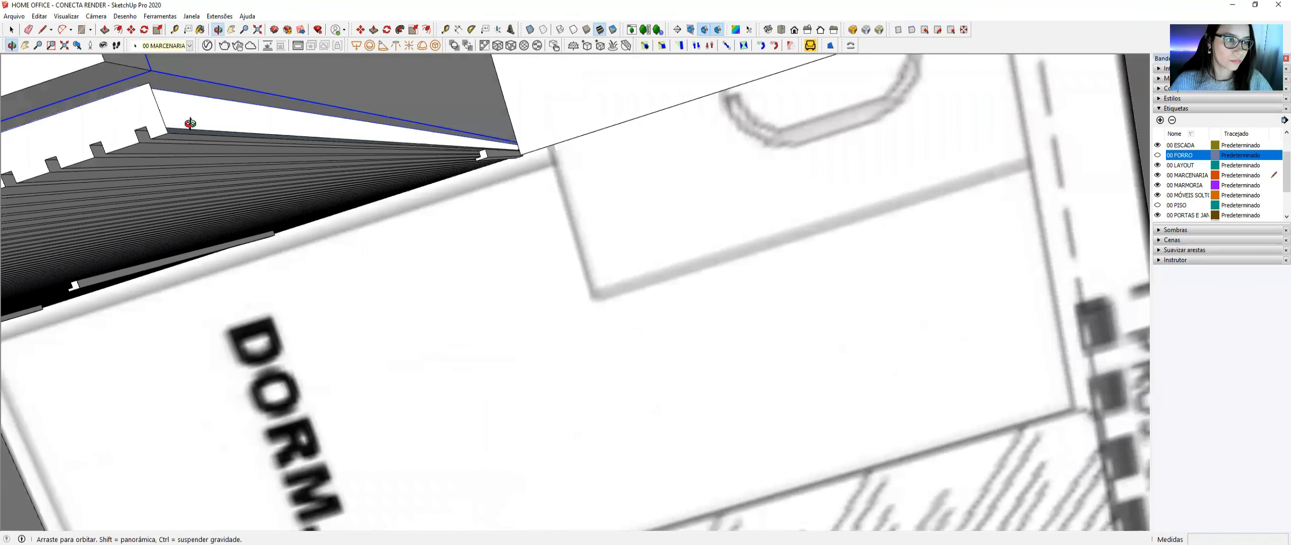
pyautogui.moveTo(213, 108); pyautogui.dragTo(232, 119, button='middle')
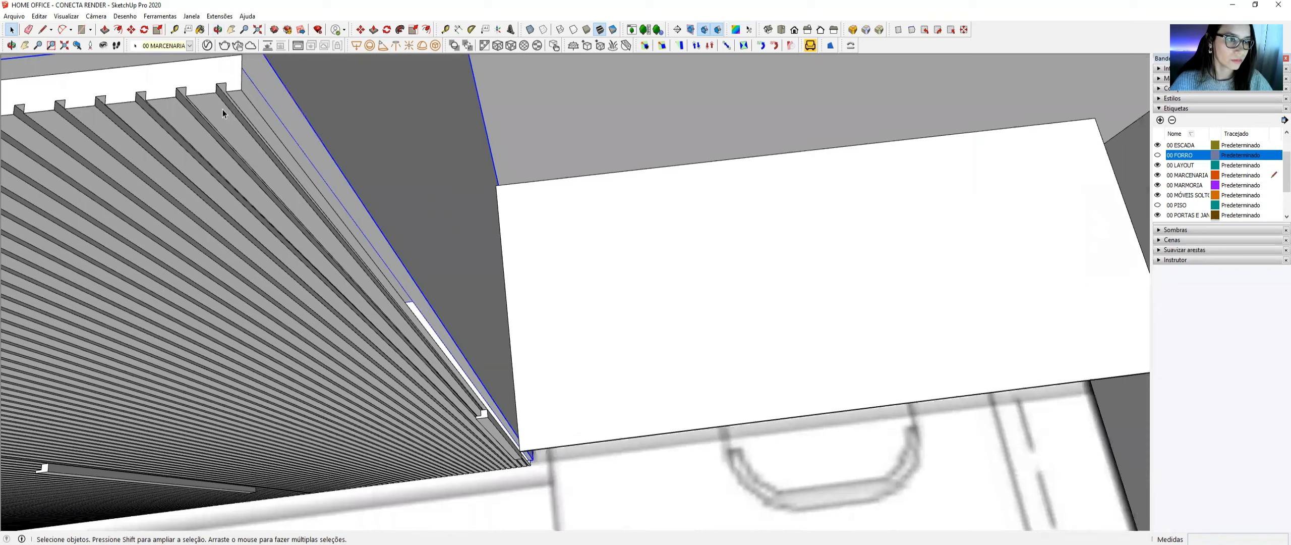
pyautogui.scroll(-2, 223, 110)
pyautogui.doubleClick(225, 112)
pyautogui.scroll(1, 225, 112)
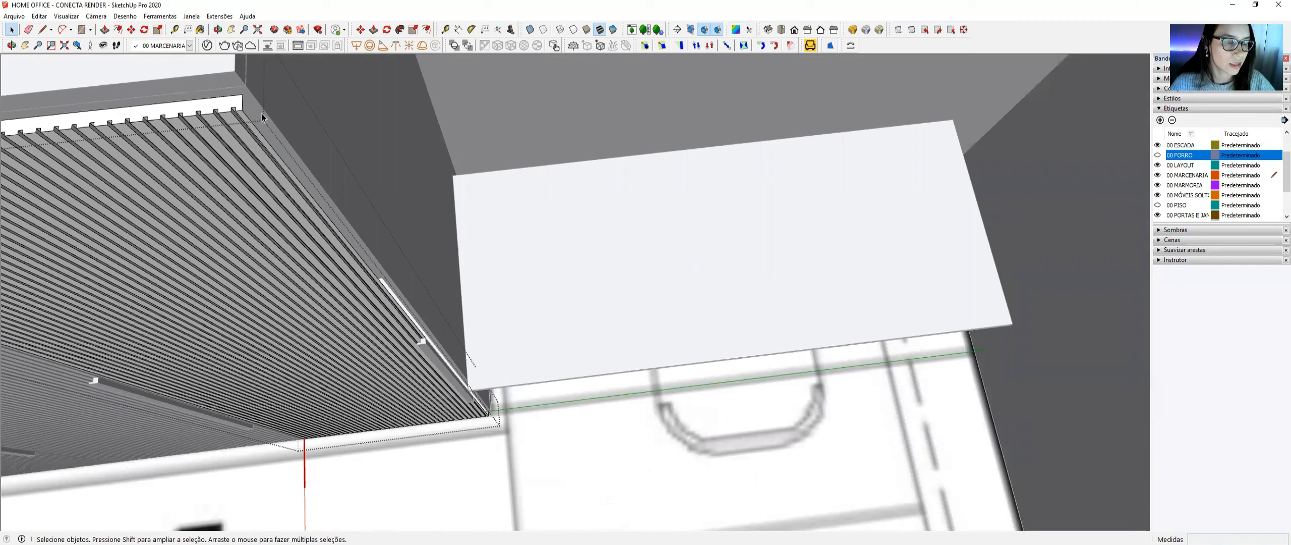
# - Draw lines from the wardrobe's upper corner along its side edge to the floor corner beside the desk, and leave the group
pyautogui.press('r')
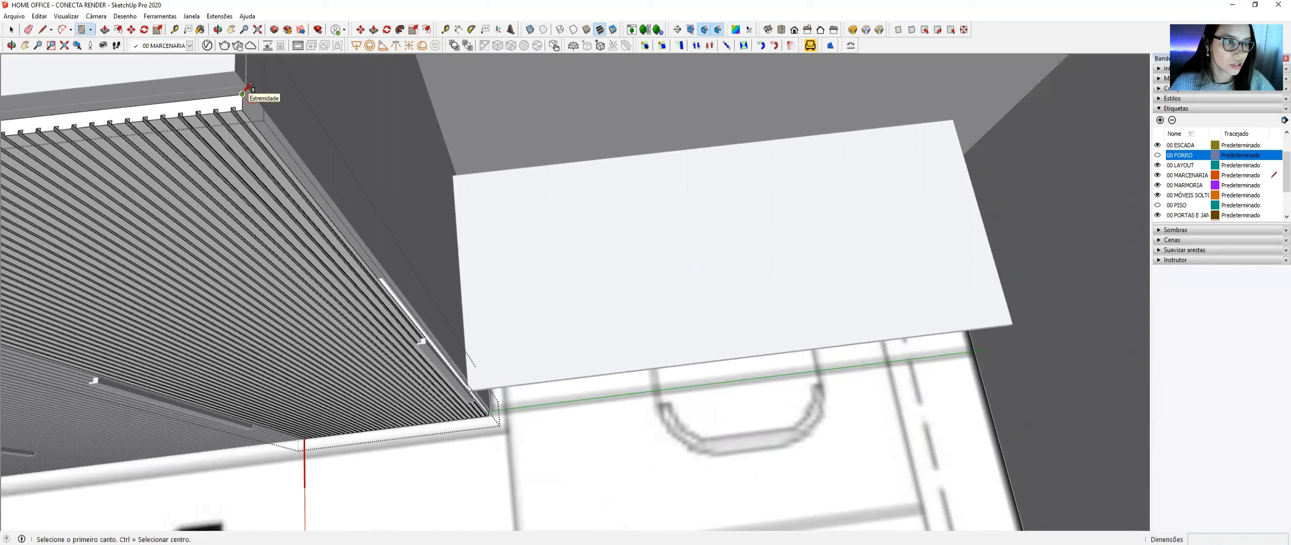
pyautogui.press('l')
pyautogui.click(243, 109)
pyautogui.click(242, 94)
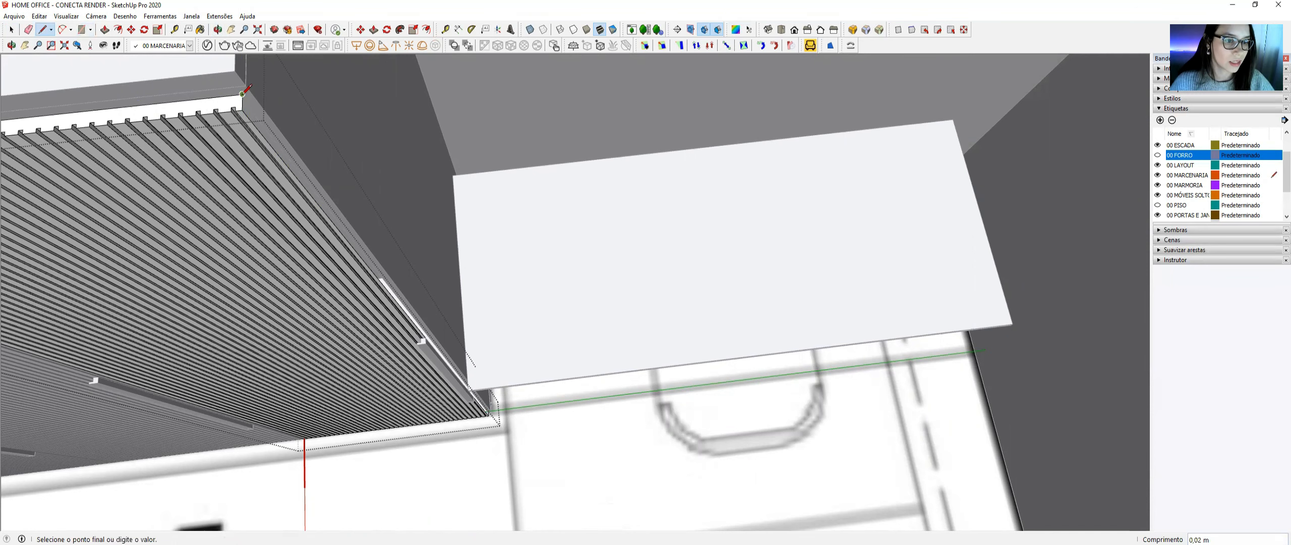
pyautogui.scroll(1, 474, 388)
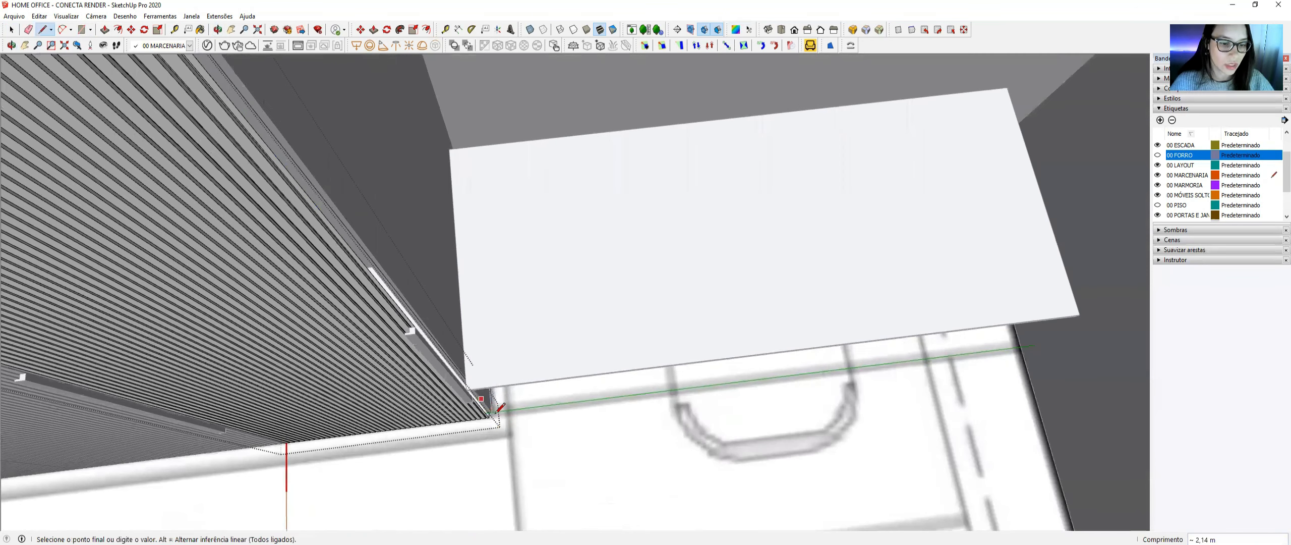
pyautogui.scroll(3, 488, 407)
pyautogui.scroll(1, 484, 413)
pyautogui.click(483, 414)
pyautogui.press('space')
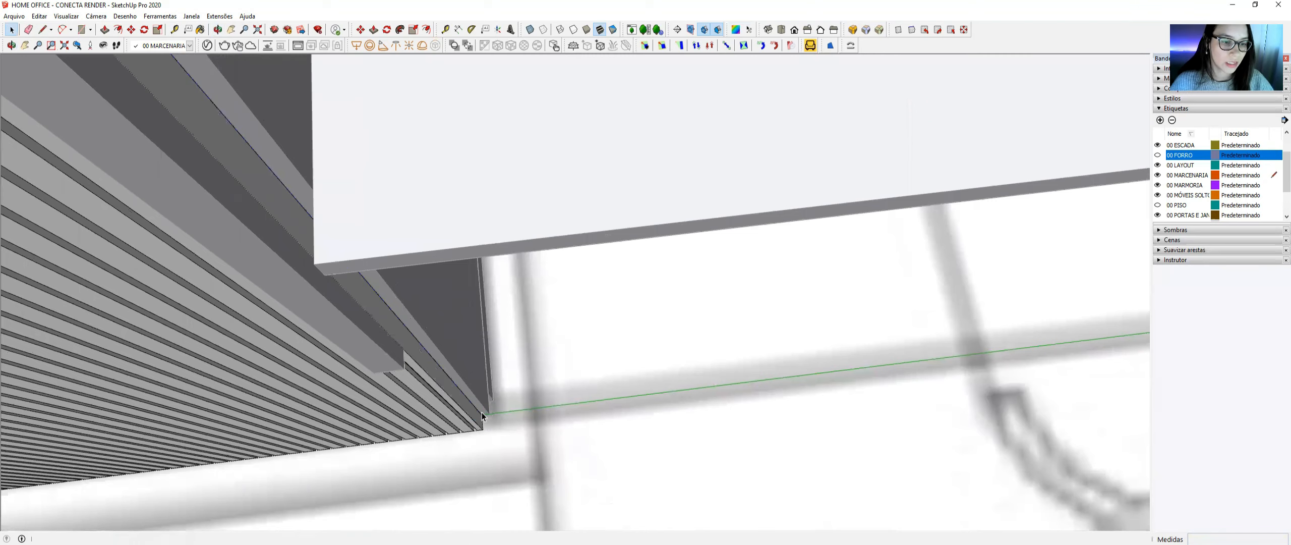
pyautogui.scroll(-4, 482, 413)
pyautogui.scroll(-2, 397, 323)
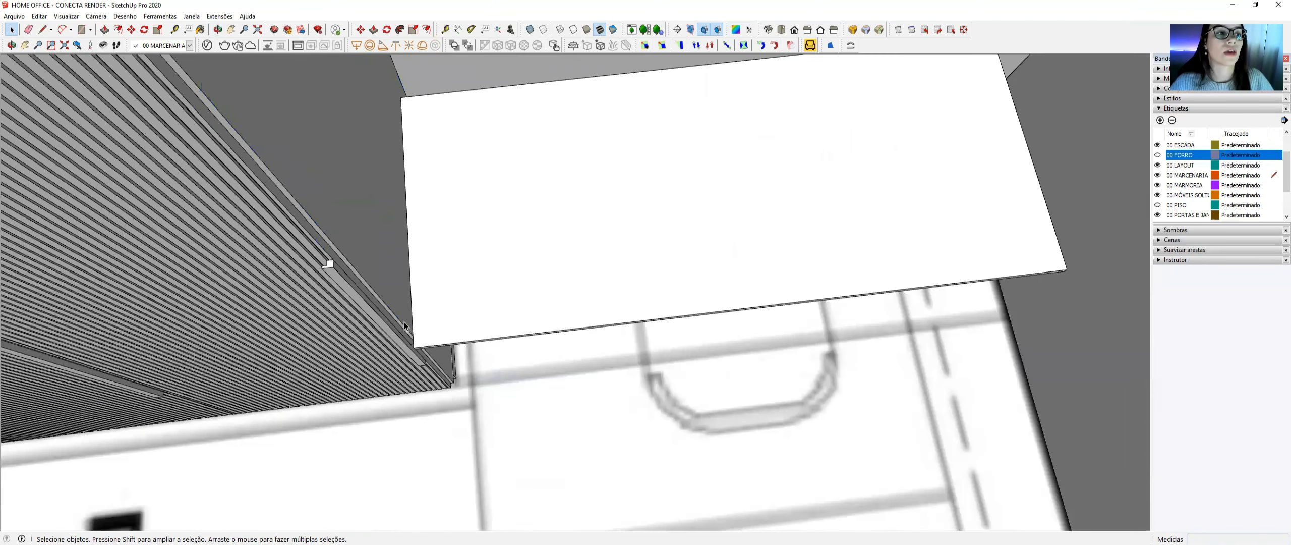
# - Switch to the reference photo image01.jpg to examine the desk and bookshelf wall, and return to the SketchUp model
pyautogui.moveTo(455, 214); pyautogui.dragTo(466, 101, button='middle')
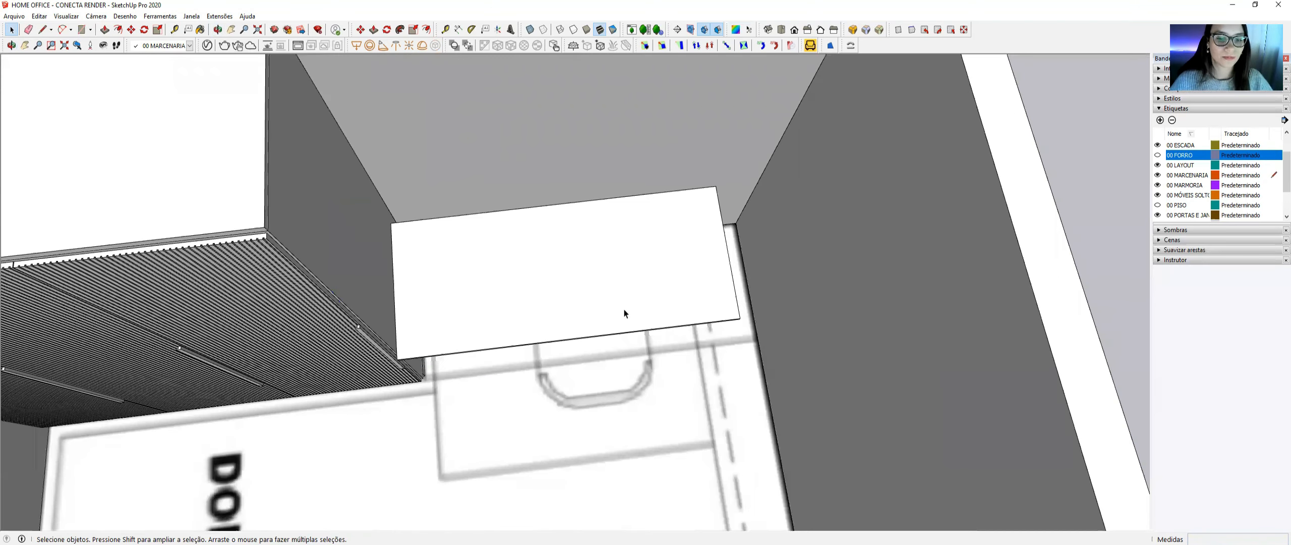
pyautogui.moveTo(625, 313); pyautogui.dragTo(675, 288, button='middle')
pyautogui.moveTo(509, 219); pyautogui.dragTo(515, 543, button='middle')
pyautogui.hotkey('alt', 'Tab')
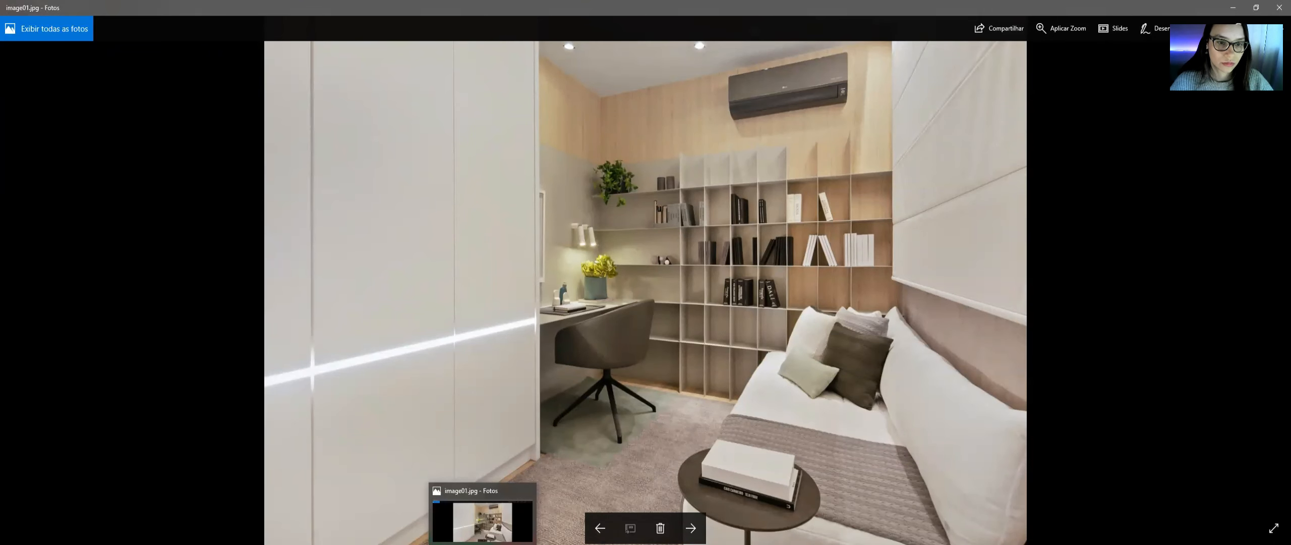
pyautogui.click(483, 544)
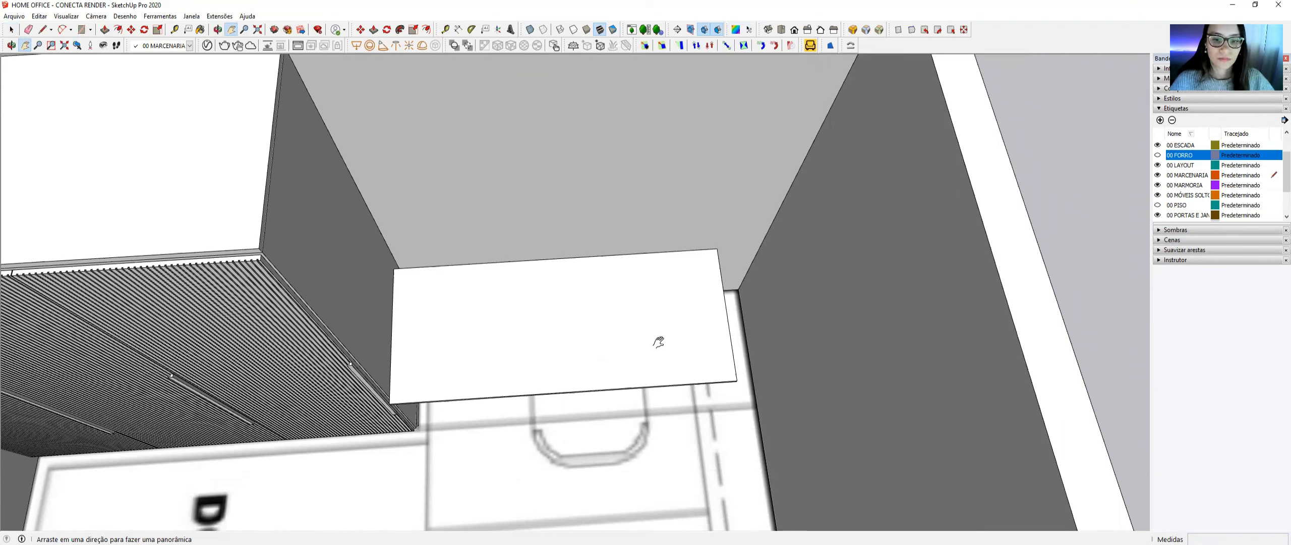
# - Place a horizontal guide across the back wall above the desk, offset from the wall's floor edge
pyautogui.moveTo(746, 357); pyautogui.dragTo(649, 424, button='middle')
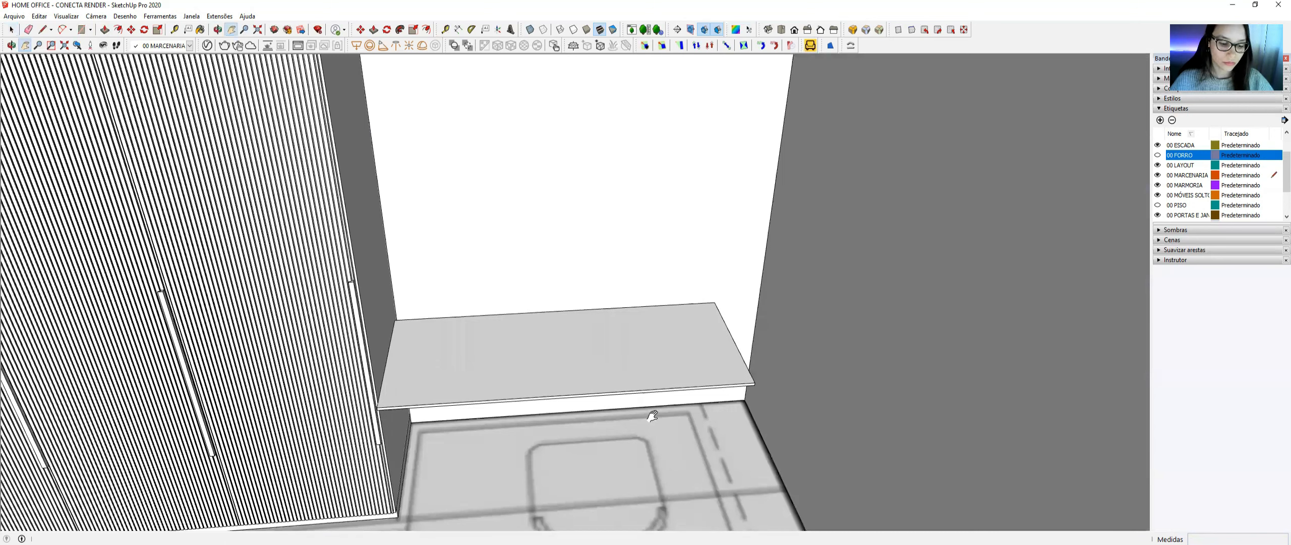
pyautogui.moveTo(682, 217); pyautogui.dragTo(685, 291, button='middle')
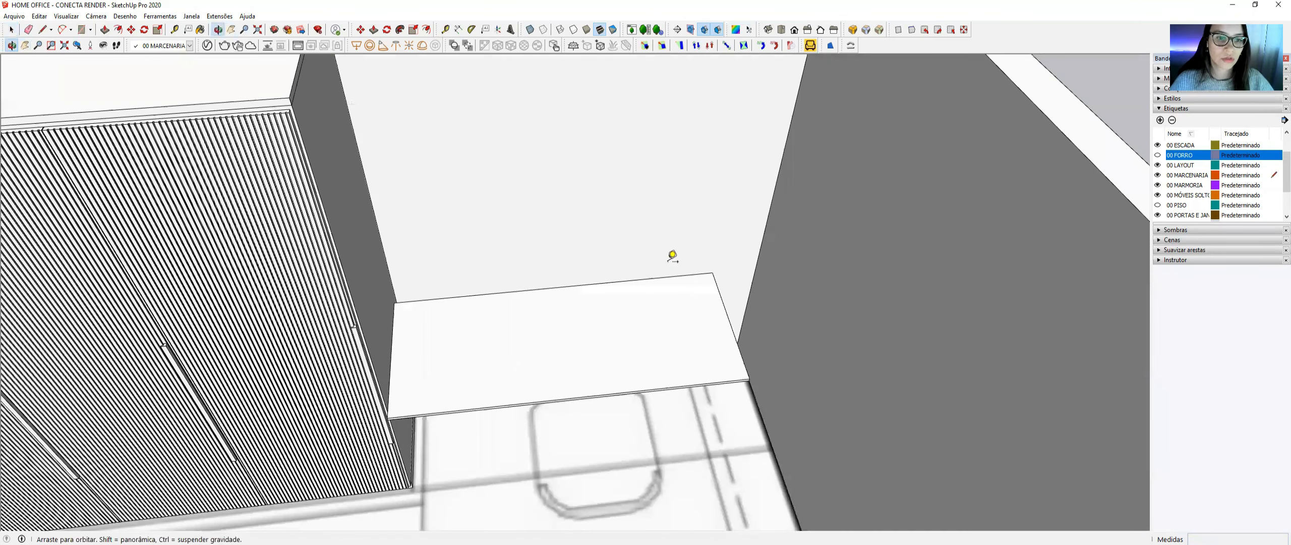
pyautogui.moveTo(586, 187); pyautogui.dragTo(583, 191, button='middle')
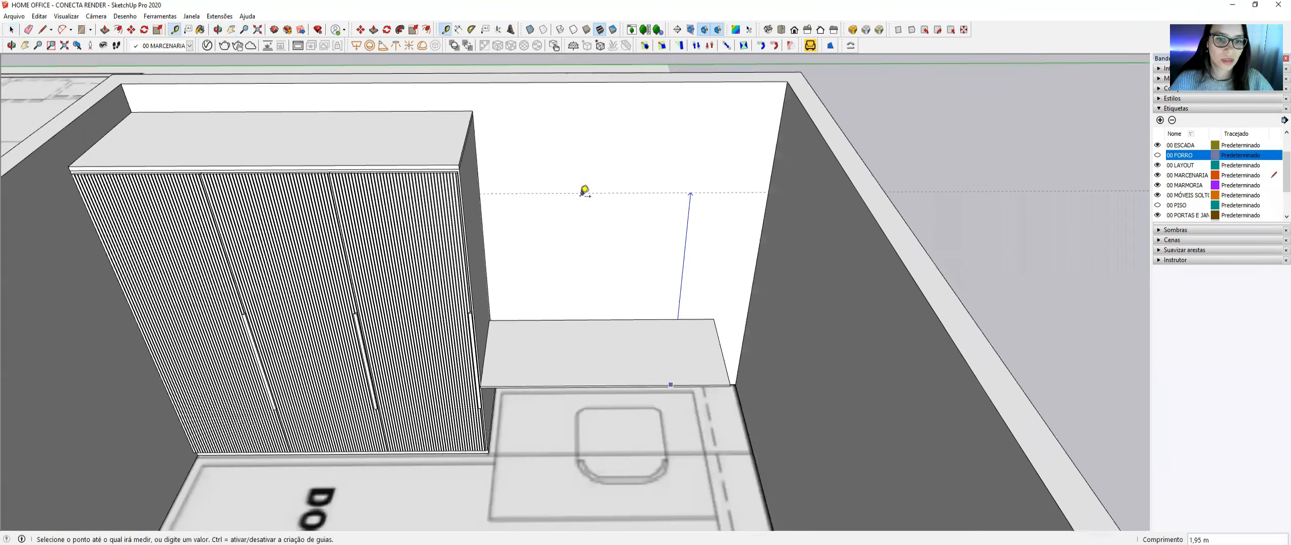
pyautogui.click(601, 208)
# - Draw a rectangle on the back wall from the guide down to the floor and extrude it 0.015 m
pyautogui.press('r')
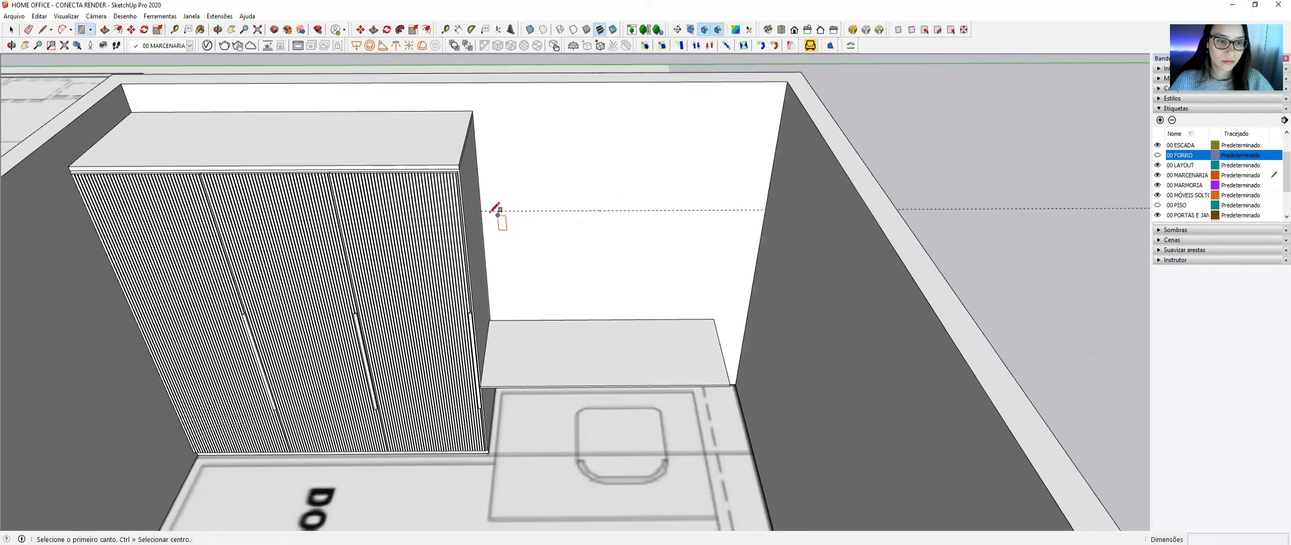
pyautogui.click(480, 211)
pyautogui.click(735, 384)
pyautogui.press('p')
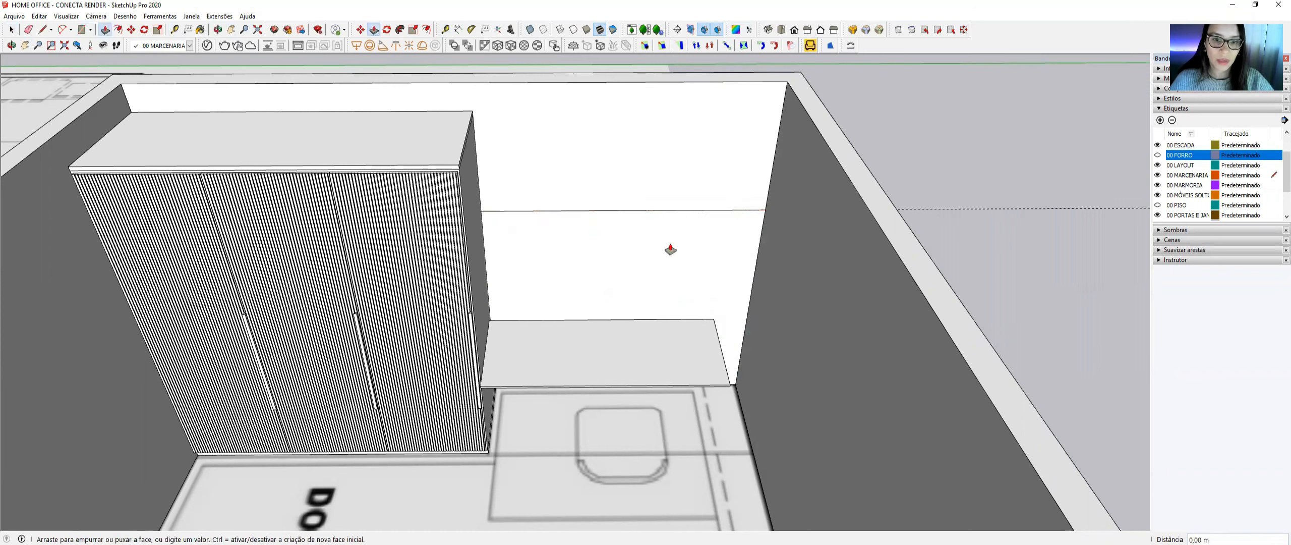
pyautogui.click(671, 249)
pyautogui.write(',')
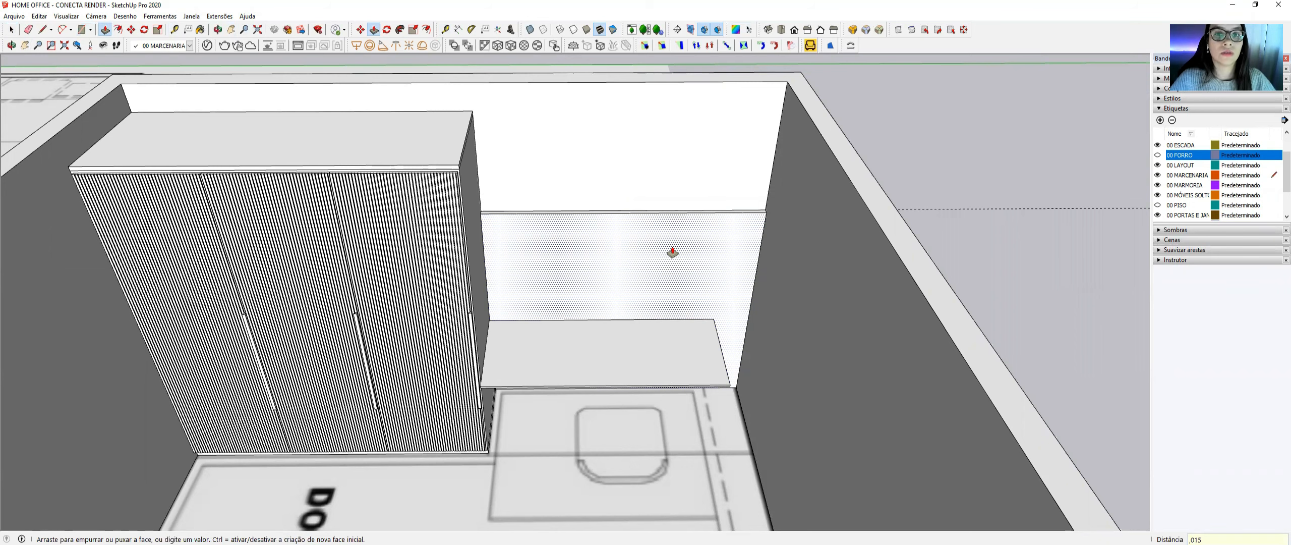
pyautogui.write('015')
pyautogui.press('Return')
# - Select the whole new back wall panel and make it a group
pyautogui.press('space')
pyautogui.click(680, 255)
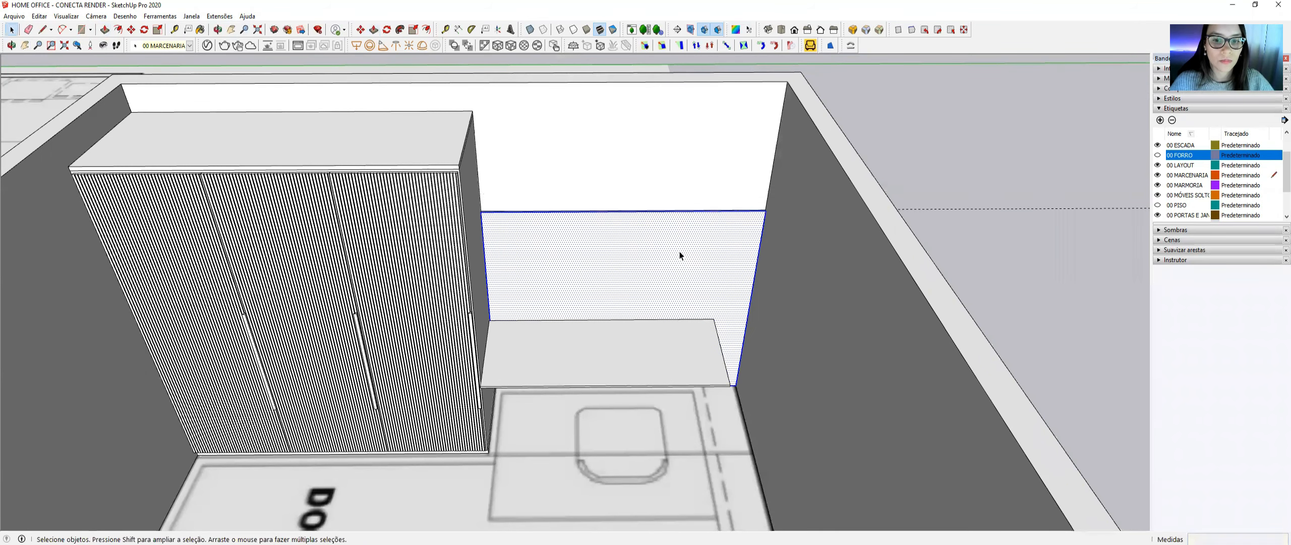
pyautogui.press('Delete')
# - Scale the desk top's depth by about 1.06 along the red axis, moving its rear edge toward the back wall panel
pyautogui.scroll(5, 679, 255)
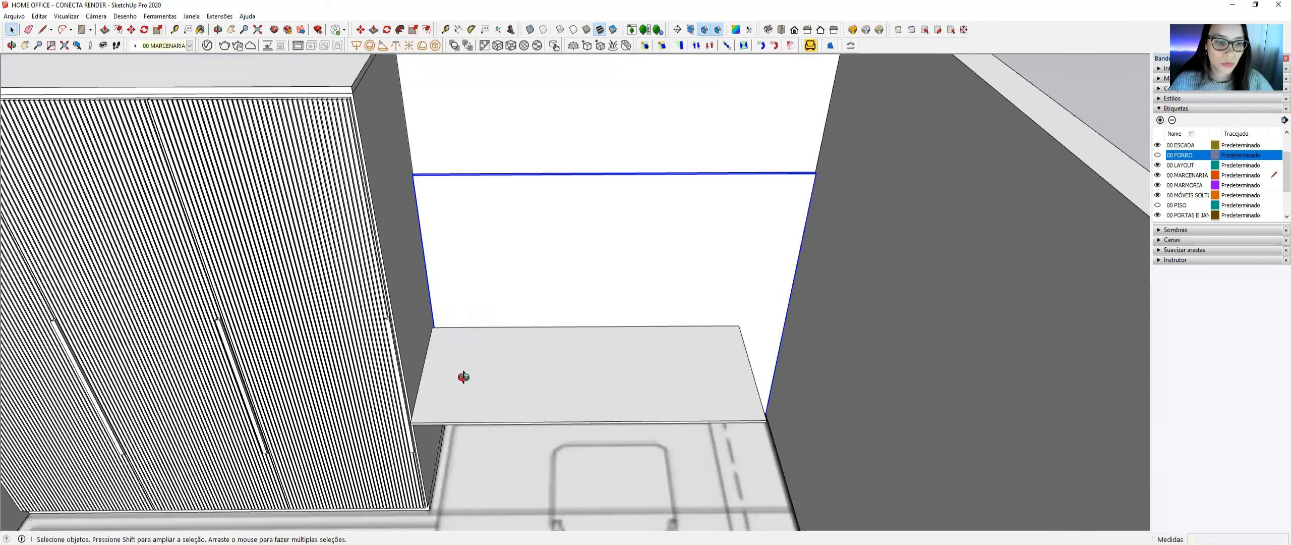
pyautogui.moveTo(461, 375); pyautogui.dragTo(461, 489, button='middle')
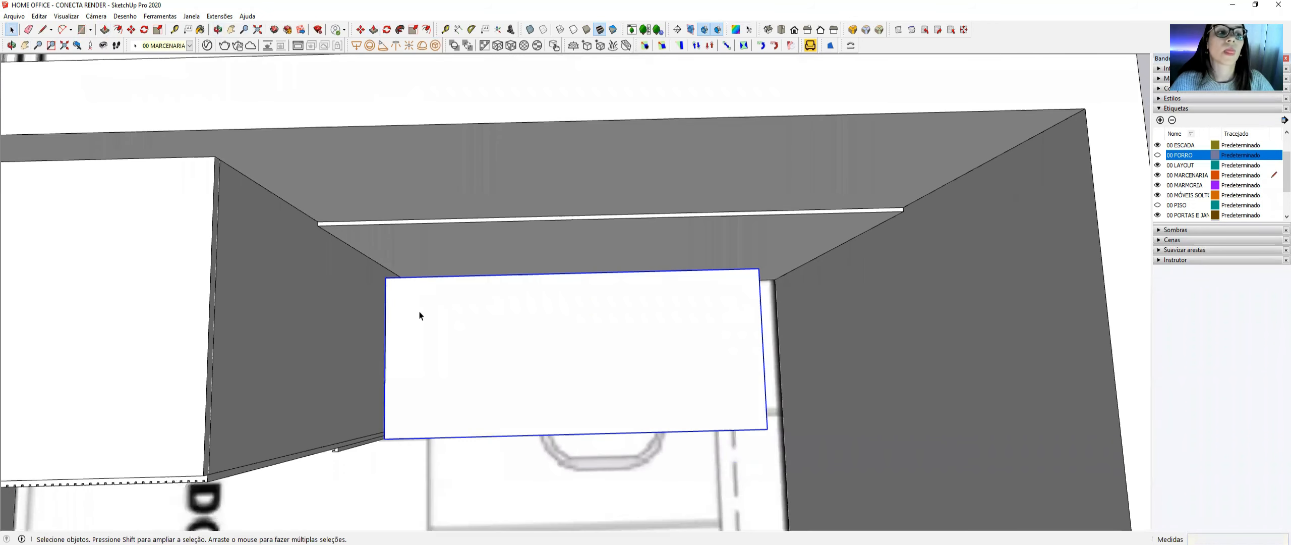
pyautogui.moveTo(595, 298); pyautogui.dragTo(550, 226, button='middle')
pyautogui.press('s')
pyautogui.scroll(4, 580, 281)
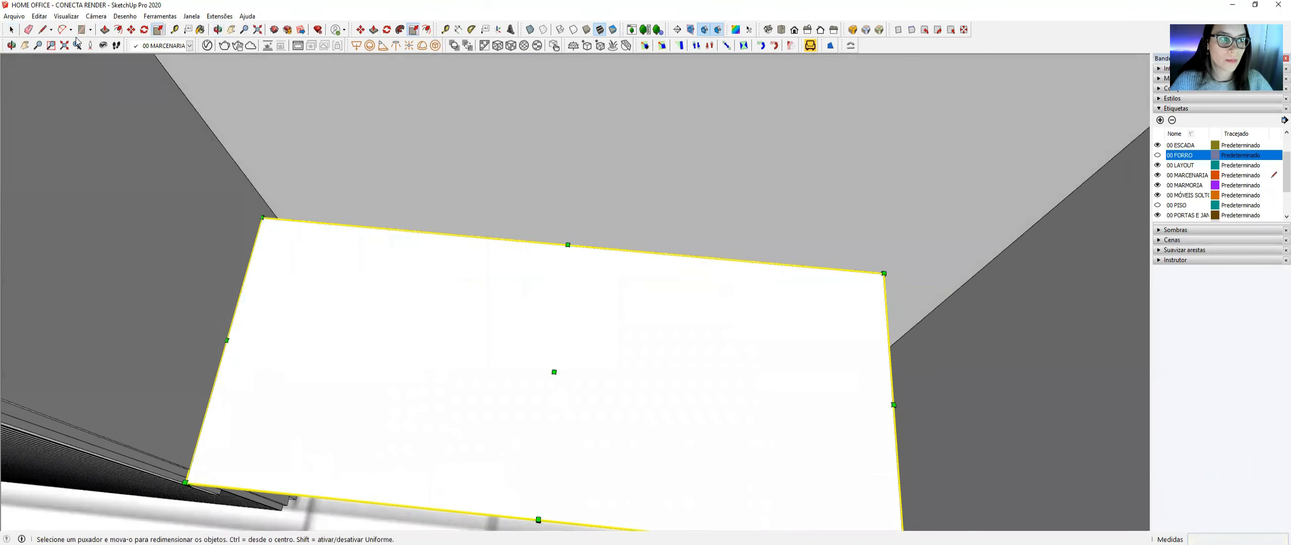
pyautogui.moveTo(756, 202); pyautogui.dragTo(518, 362, button='middle')
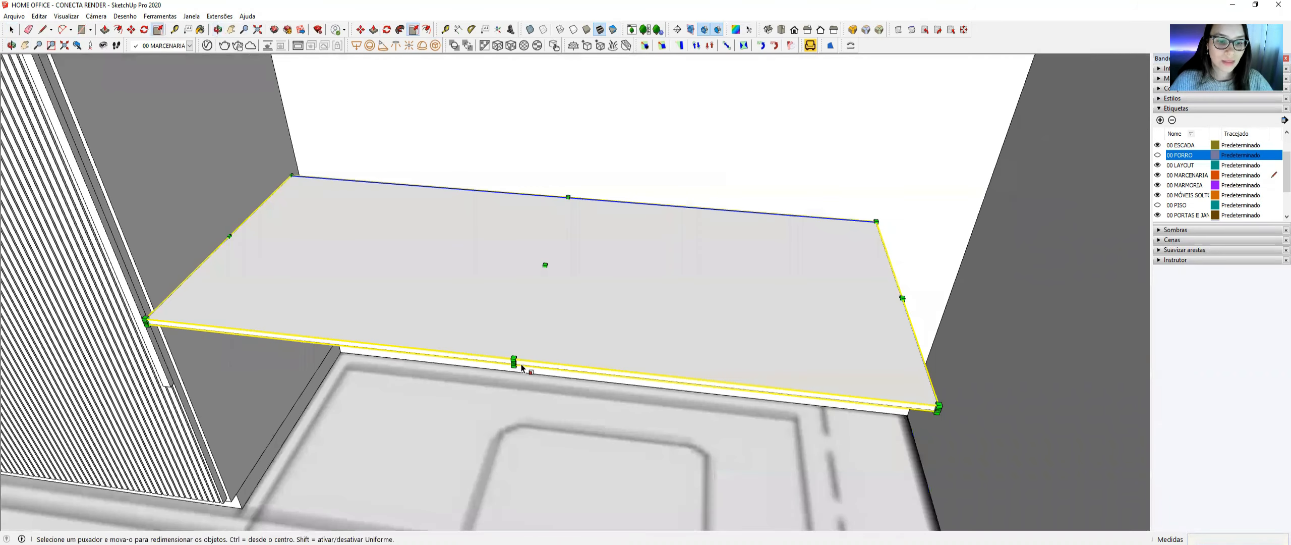
pyautogui.scroll(5, 508, 363)
pyautogui.scroll(-3, 508, 364)
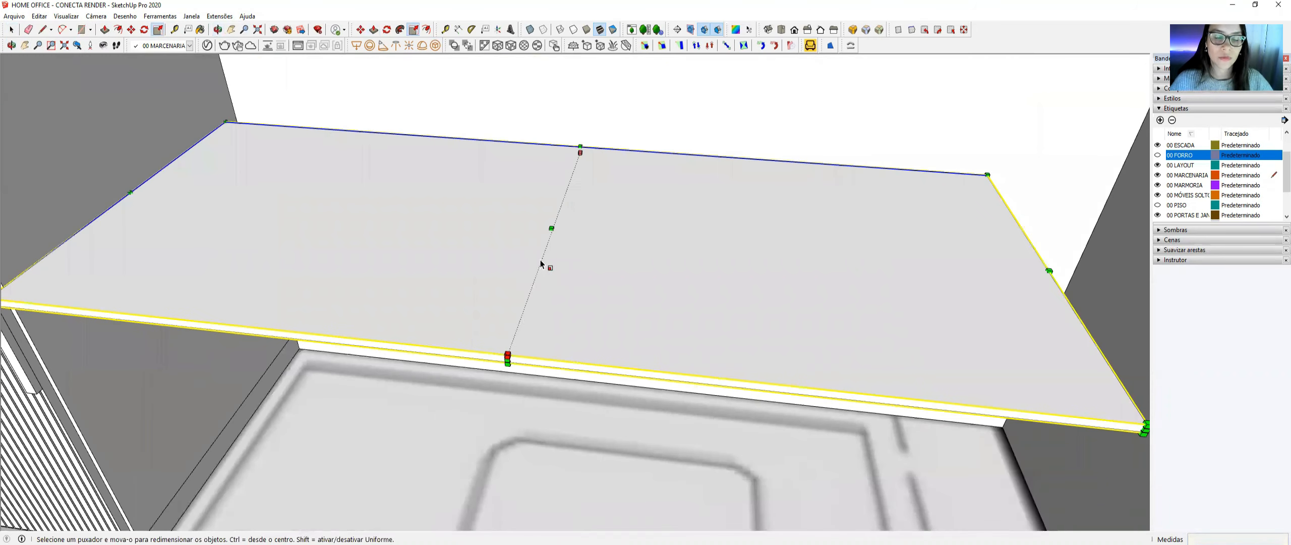
pyautogui.moveTo(580, 146); pyautogui.dragTo(511, 71)
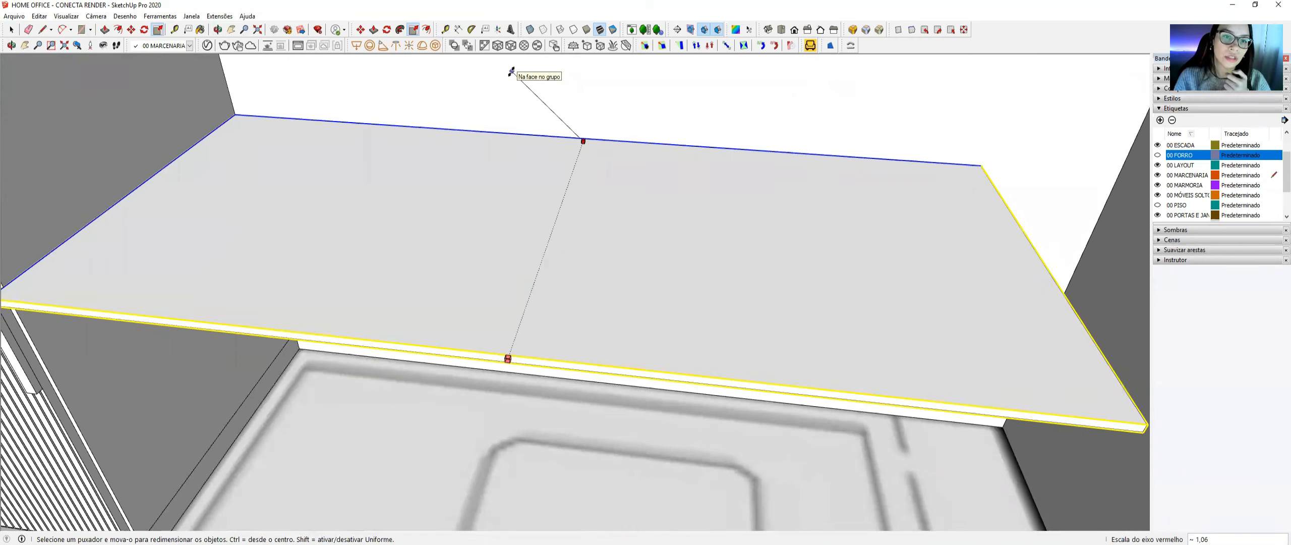
pyautogui.moveTo(511, 72); pyautogui.dragTo(512, 74)
pyautogui.press('space')
# - Examine the wall beside the desk where the bookshelf goes, and switch to the reference photo image01.jpg to study the shelving
pyautogui.moveTo(543, 112); pyautogui.dragTo(569, 258, button='middle')
pyautogui.scroll(-2, 569, 258)
pyautogui.scroll(-3, 561, 273)
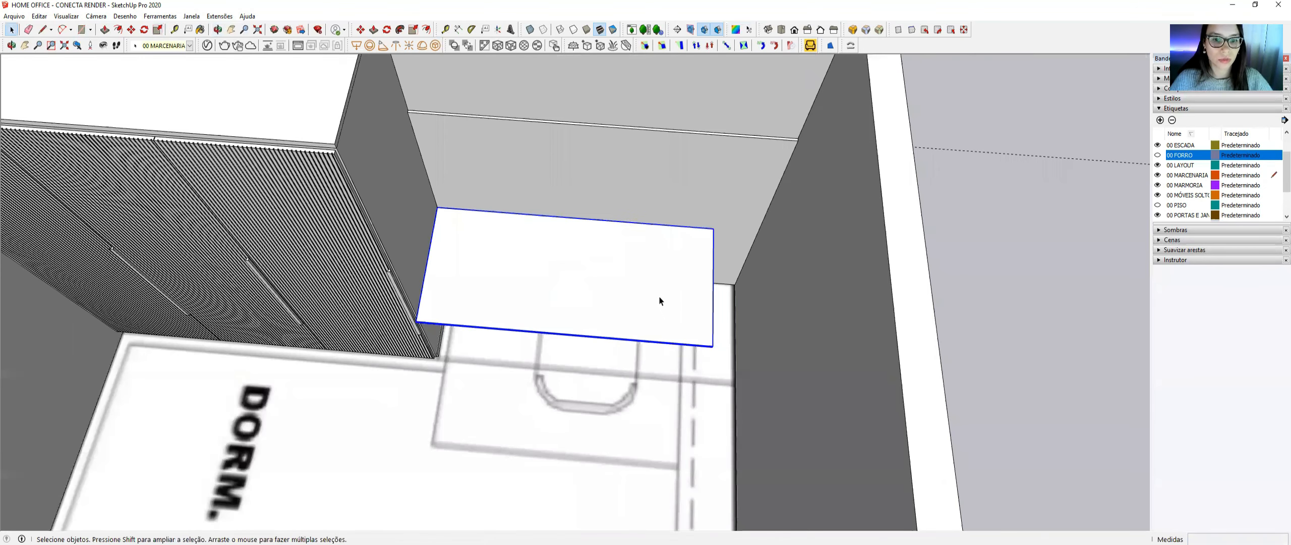
pyautogui.moveTo(626, 308); pyautogui.dragTo(801, 301, button='middle')
pyautogui.keyDown('shift'); pyautogui.moveTo(745, 224); pyautogui.dragTo(488, 256, button='middle'); pyautogui.keyUp('shift')
pyautogui.moveTo(488, 256); pyautogui.dragTo(633, 292, button='middle')
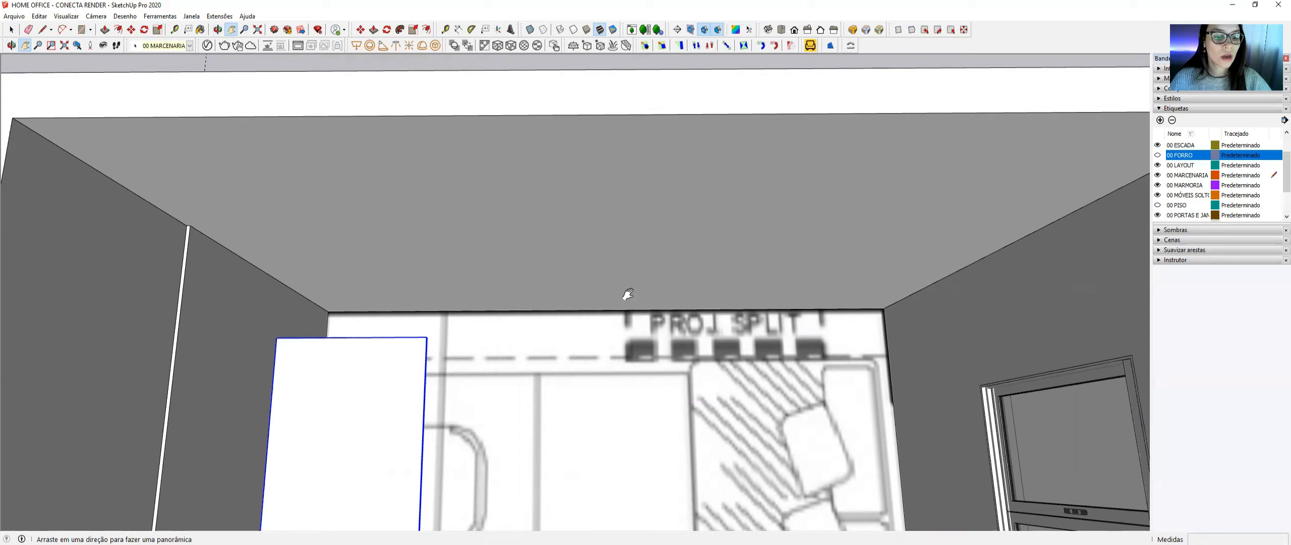
pyautogui.hotkey('alt', 'Tab')
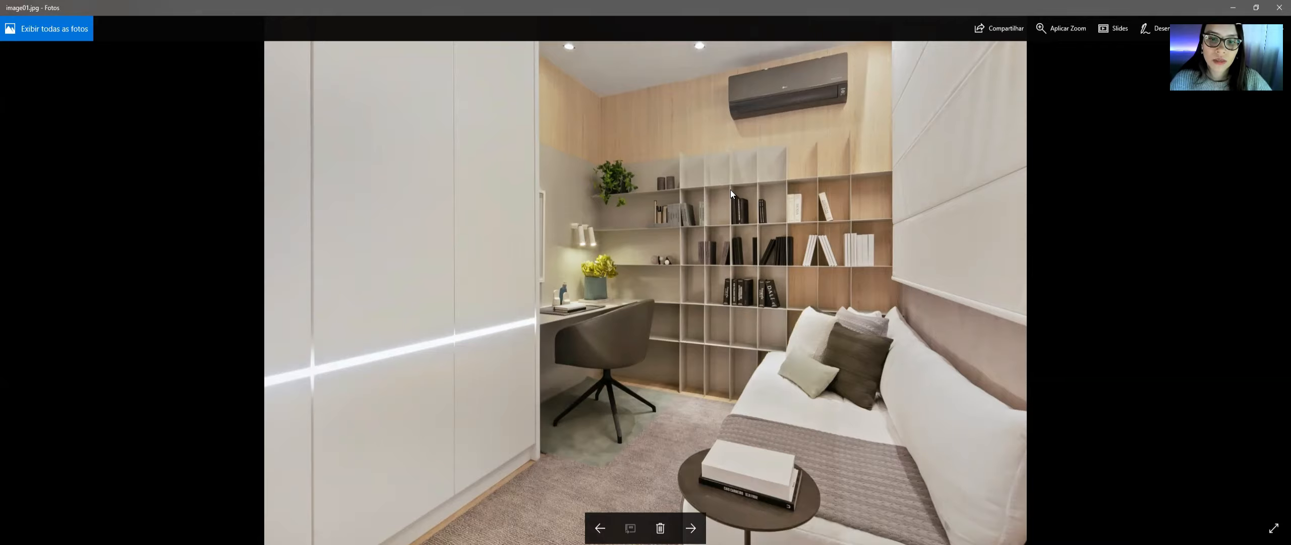
# - Study the shelving in image01.jpg, and in SketchUp place a guide 0.8 m from the side wall across the shelving wall
pyautogui.scroll(2, 730, 190)
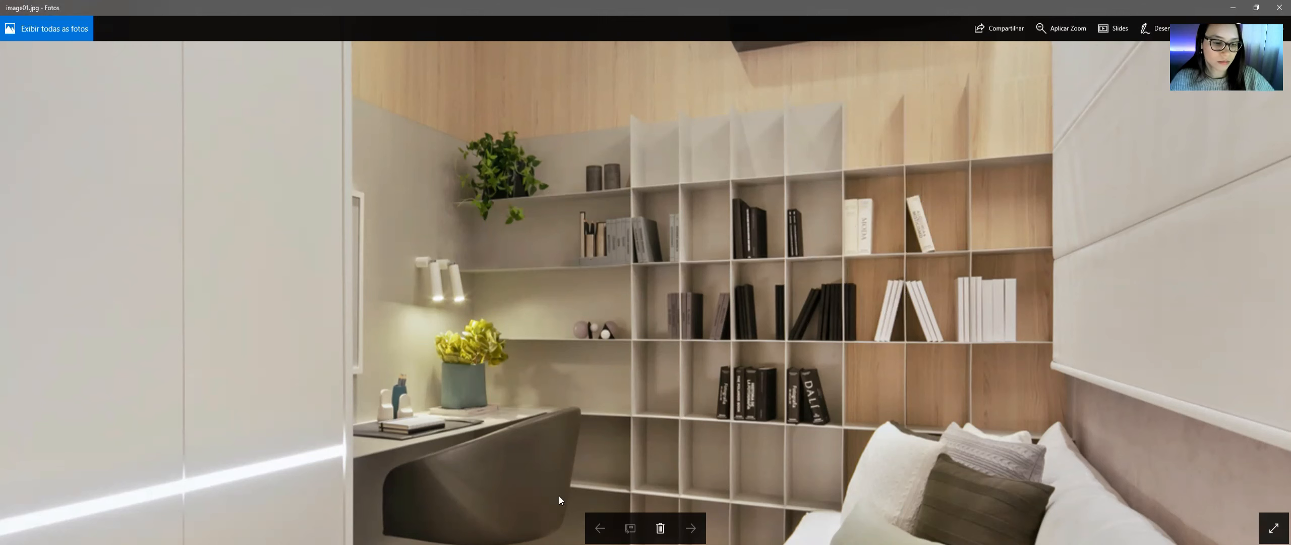
pyautogui.hotkey('alt', 'Tab')
pyautogui.keyDown('shift'); pyautogui.moveTo(546, 325); pyautogui.dragTo(546, 325, button='middle'); pyautogui.keyUp('shift')
pyautogui.moveTo(257, 241); pyautogui.dragTo(282, 230)
pyautogui.press('t')
pyautogui.click(252, 242)
pyautogui.click(334, 226)
pyautogui.write(',8')
pyautogui.moveTo(337, 225); pyautogui.dragTo(340, 222, button='middle')
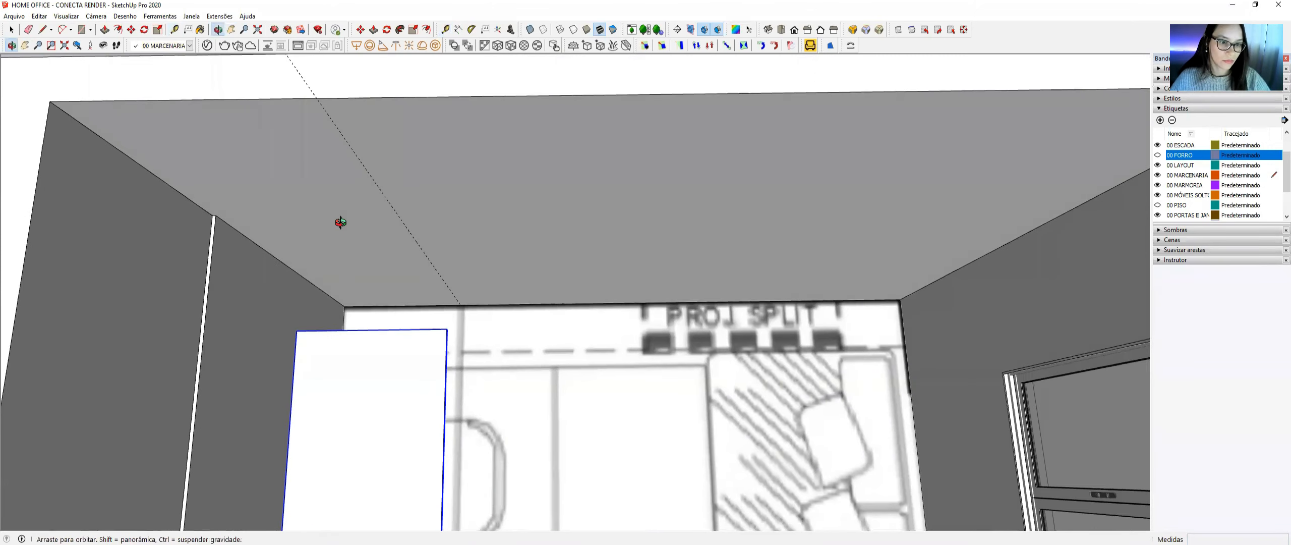
# - Place a guide about 1.07 m from the side wall on the shelving wall and delete the 0.8 m guide
pyautogui.moveTo(253, 235); pyautogui.dragTo(250, 246, button='middle')
pyautogui.click(244, 245)
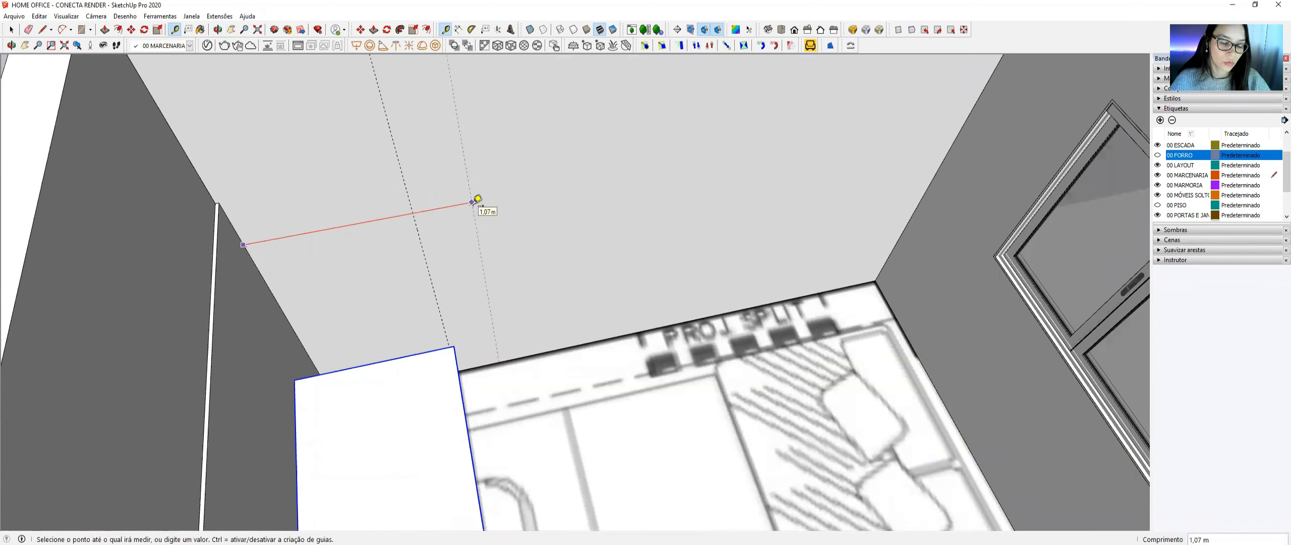
pyautogui.click(476, 199)
pyautogui.press('space')
pyautogui.click(406, 190)
pyautogui.press('Delete')
# - Rotate a copy of the side wall panel 90° about the room corner so it lies along the adjoining shelving wall
pyautogui.moveTo(426, 149)
pyautogui.mouseDown(button='middle')
pyautogui.moveTo(288, 296)
pyautogui.moveTo(124, 369)
pyautogui.moveTo(149, 254)
pyautogui.moveTo(343, 161)
pyautogui.mouseUp(button='middle')
pyautogui.keyDown('shift'); pyautogui.moveTo(359, 115); pyautogui.dragTo(502, 171, button='middle'); pyautogui.keyUp('shift')
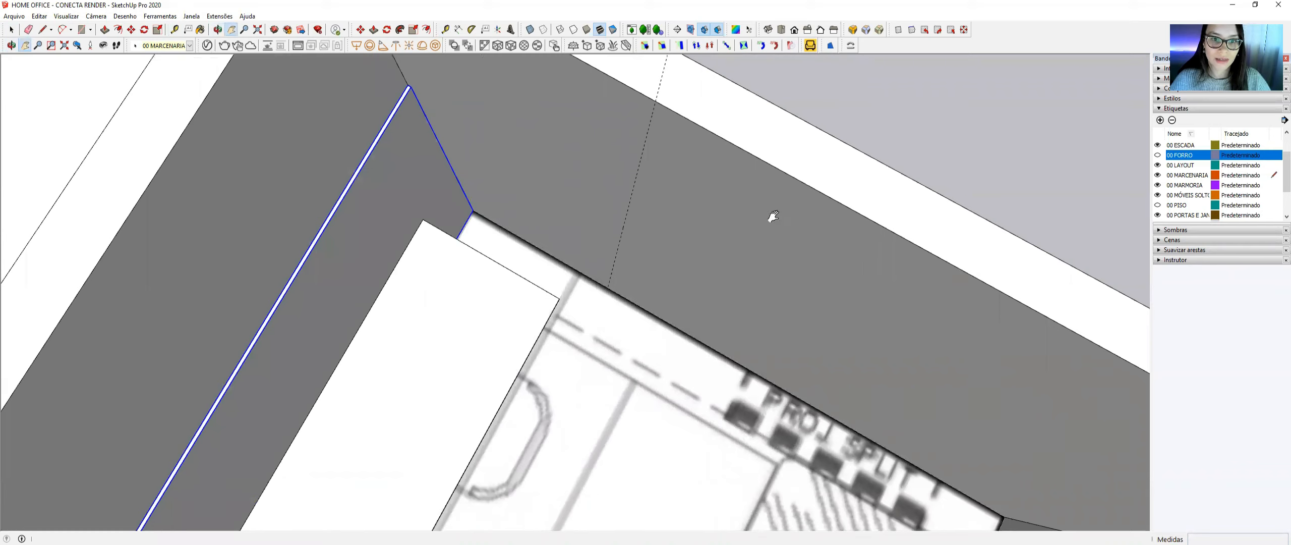
pyautogui.hotkey('alt', 'Tab')
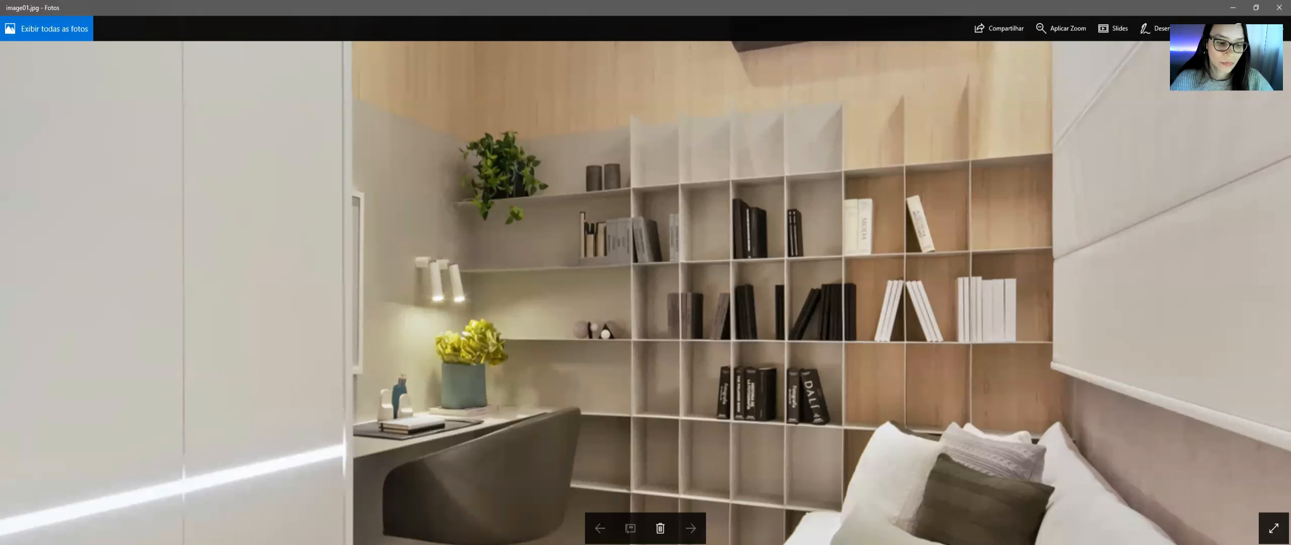
pyautogui.click(484, 541)
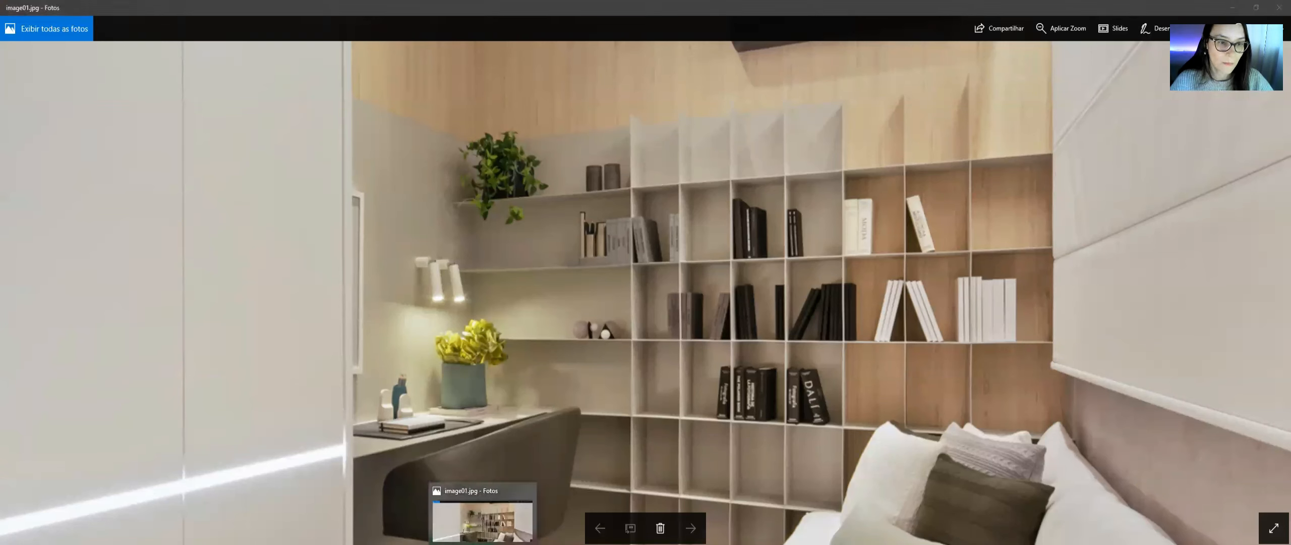
pyautogui.scroll(2, 476, 206)
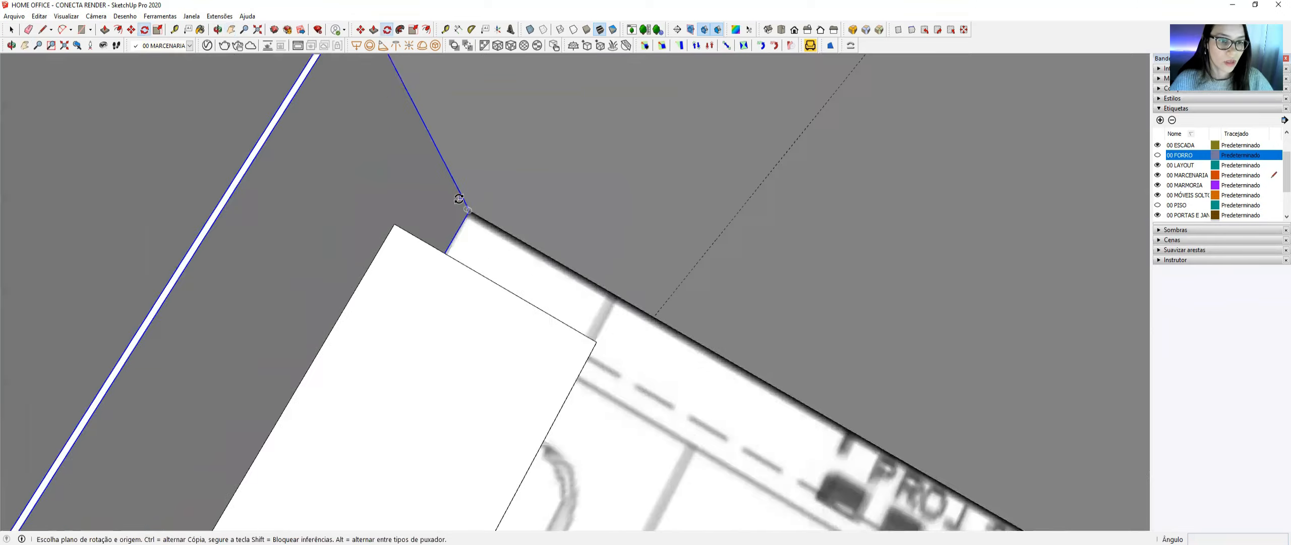
pyautogui.scroll(-3, 461, 201)
pyautogui.press('space')
pyautogui.scroll(1, 464, 197)
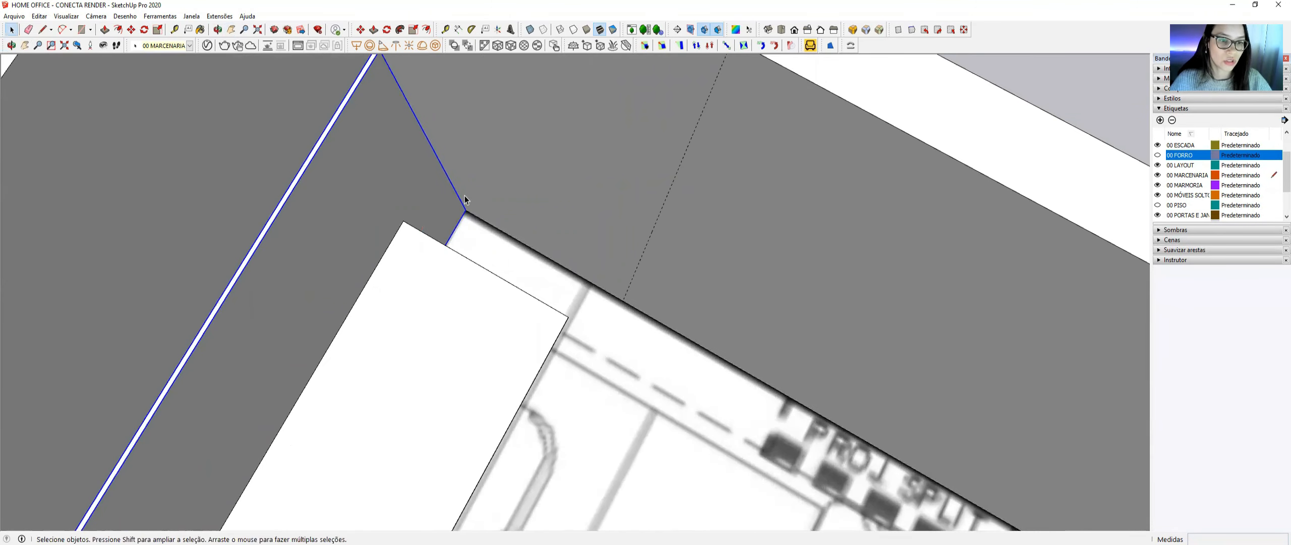
pyautogui.press('q')
pyautogui.scroll(2, 467, 209)
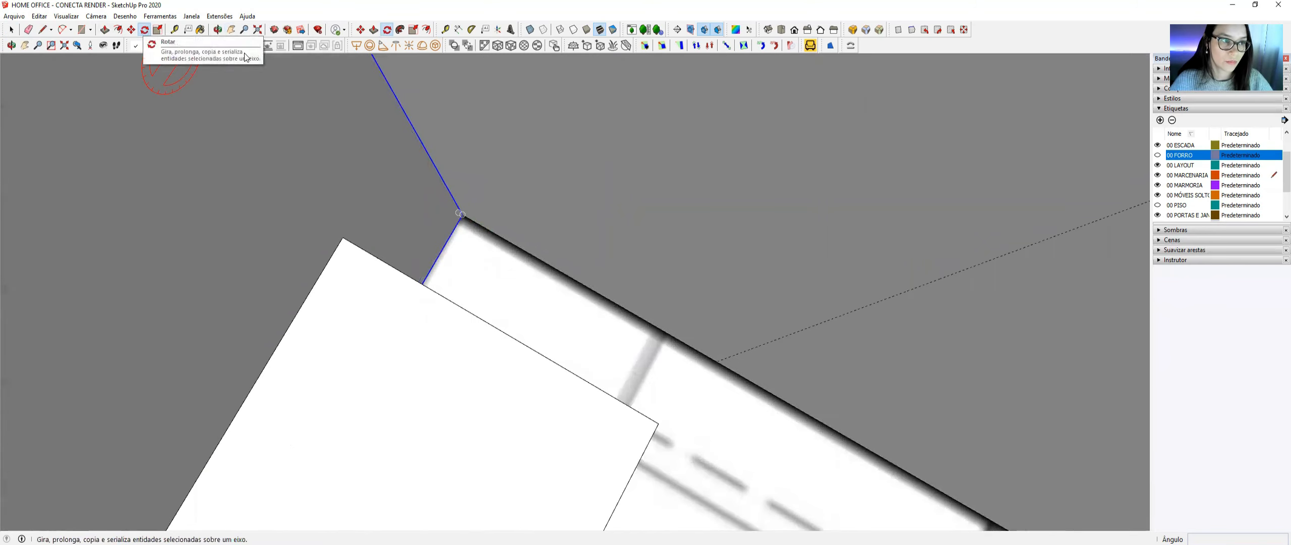
pyautogui.scroll(2, 456, 210)
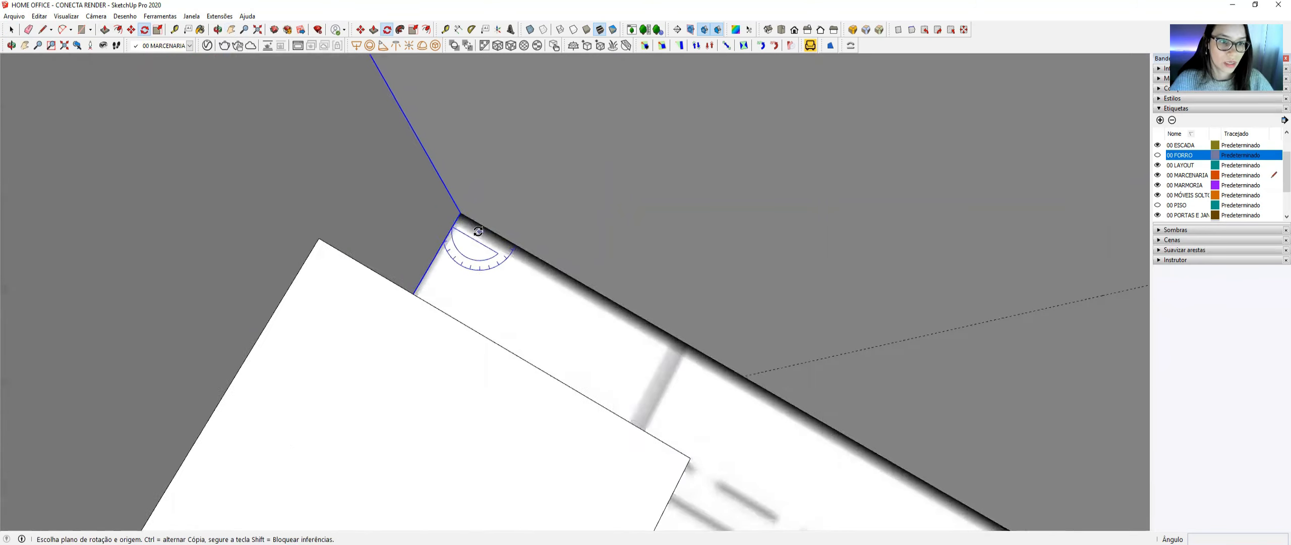
pyautogui.click(457, 208)
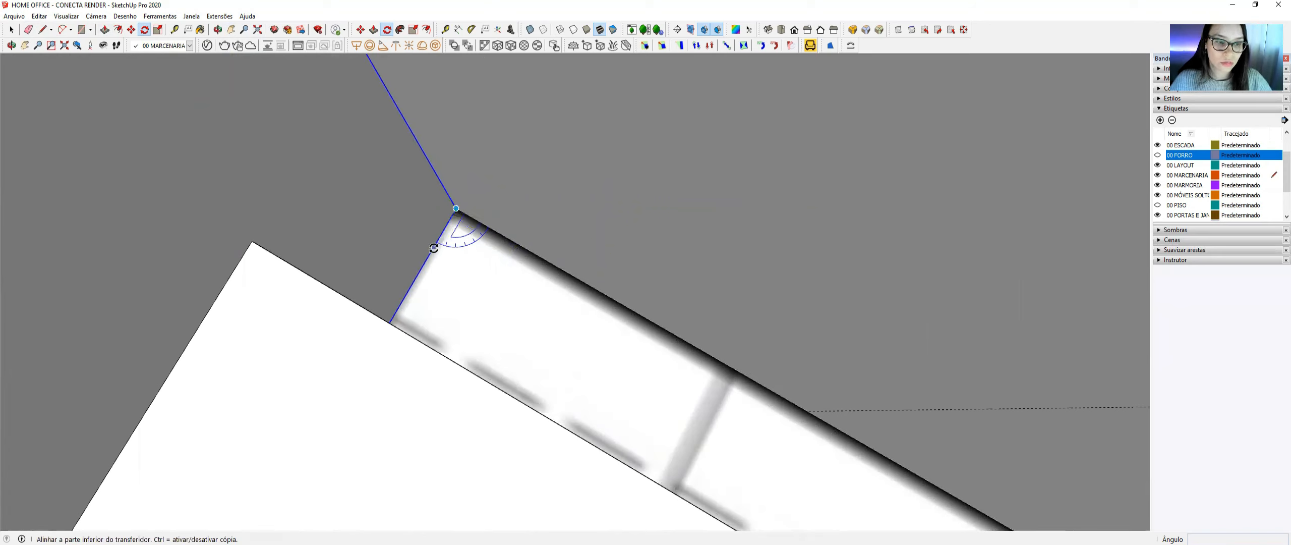
pyautogui.click(409, 295)
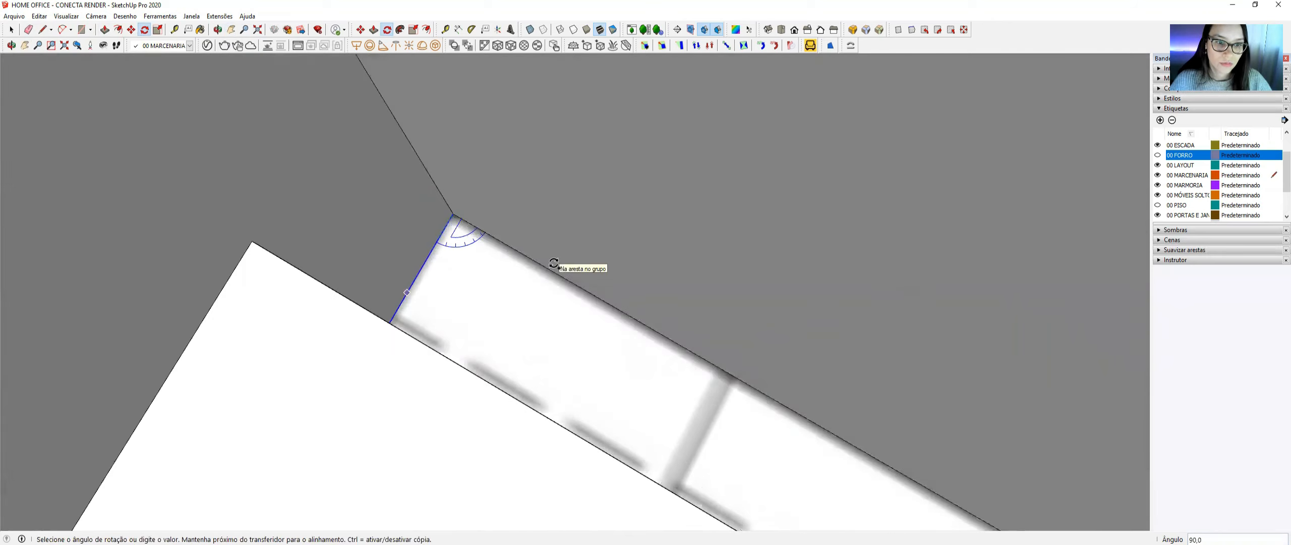
pyautogui.click(554, 263)
pyautogui.press('space')
pyautogui.scroll(3, 532, 256)
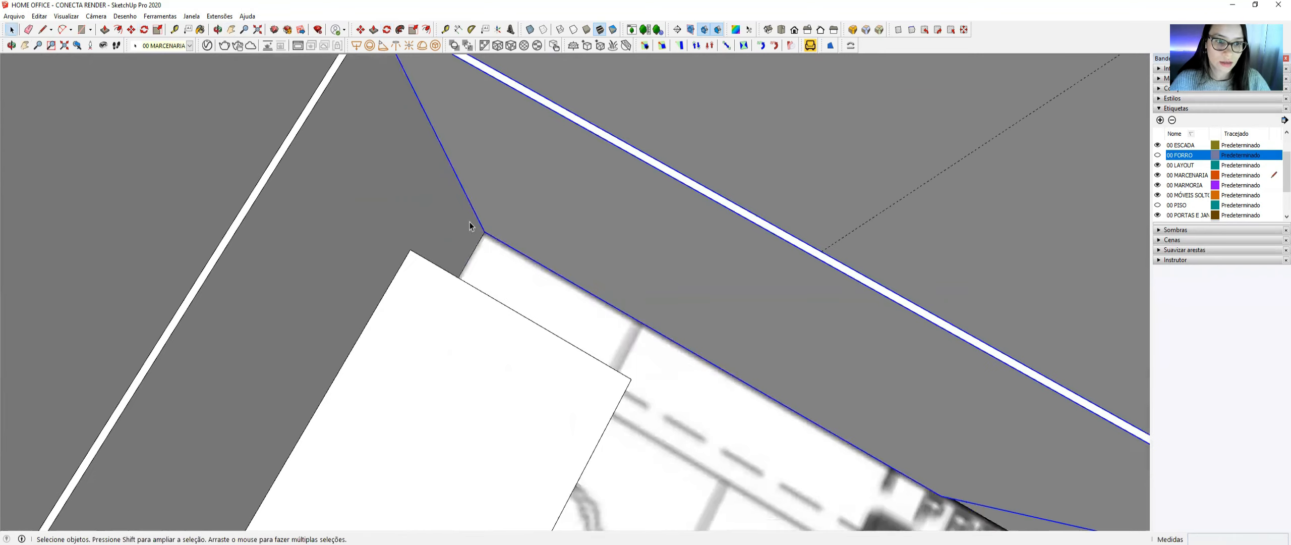
# - Scale the copied panel's length by about 1.08 along the green axis, moving its free end toward the window wall
pyautogui.scroll(-2, 621, 221)
pyautogui.moveTo(589, 175); pyautogui.dragTo(665, 183, button='middle')
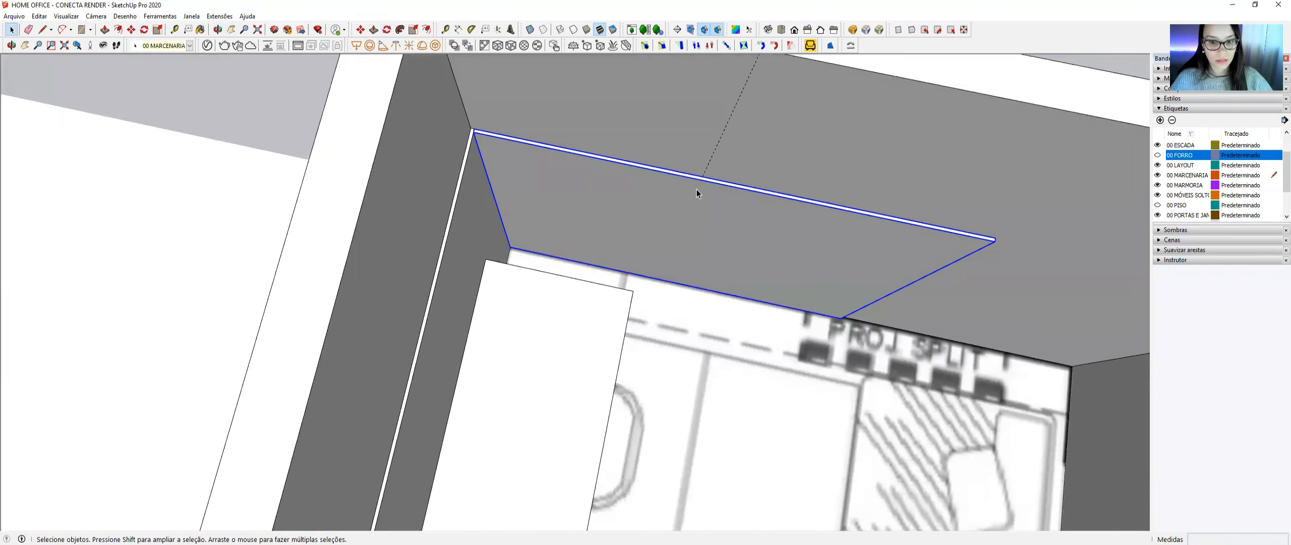
pyautogui.moveTo(743, 255); pyautogui.dragTo(657, 121, button='middle')
pyautogui.keyDown('shift'); pyautogui.moveTo(596, 232); pyautogui.dragTo(542, 274, button='middle'); pyautogui.keyUp('shift')
pyautogui.scroll(2, 608, 239)
pyautogui.press('s')
pyautogui.click(538, 268)
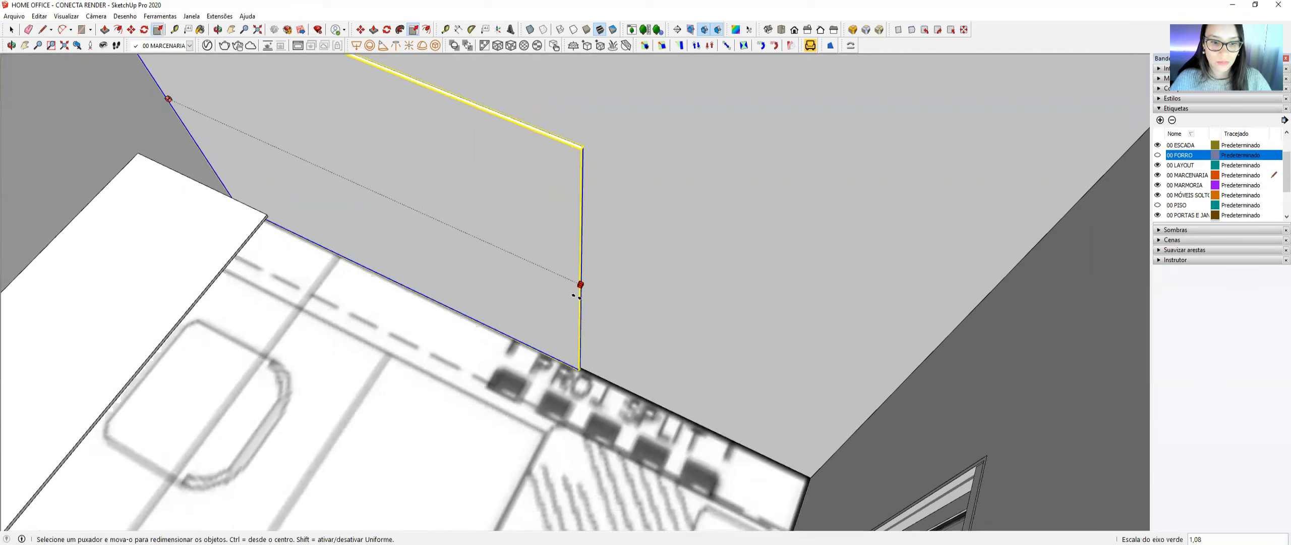
pyautogui.click(583, 298)
pyautogui.moveTo(582, 297); pyautogui.dragTo(773, 201, button='middle')
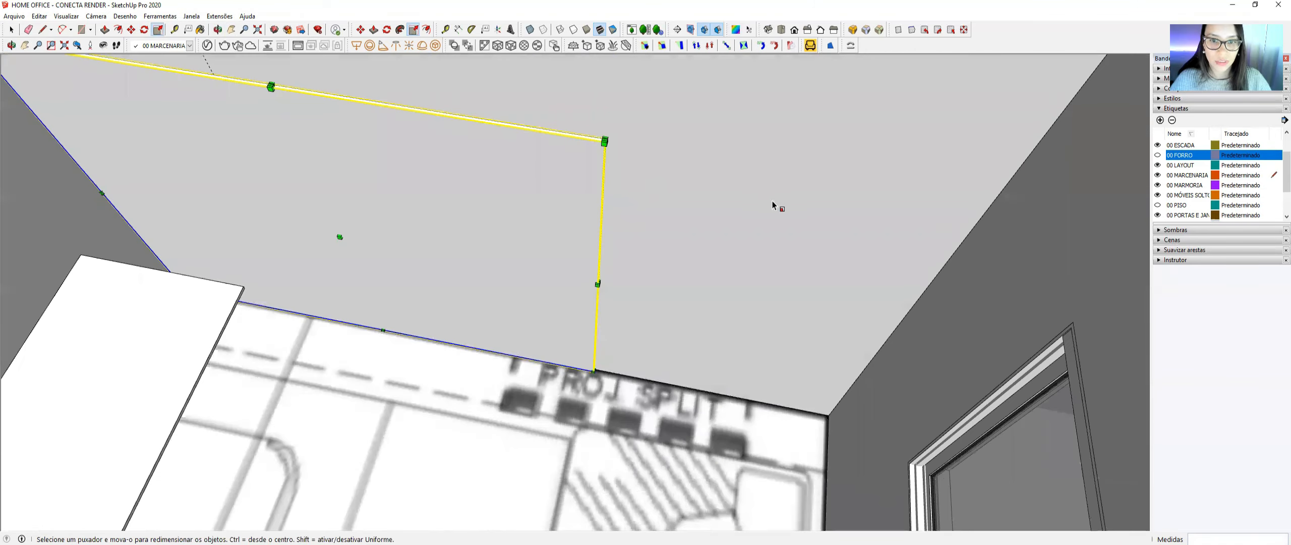
pyautogui.press('space')
# - Draw a rectangle on the rest of the shelving wall, from the window-side floor corner to the copied panel's upper corner
pyautogui.scroll(-3, 795, 302)
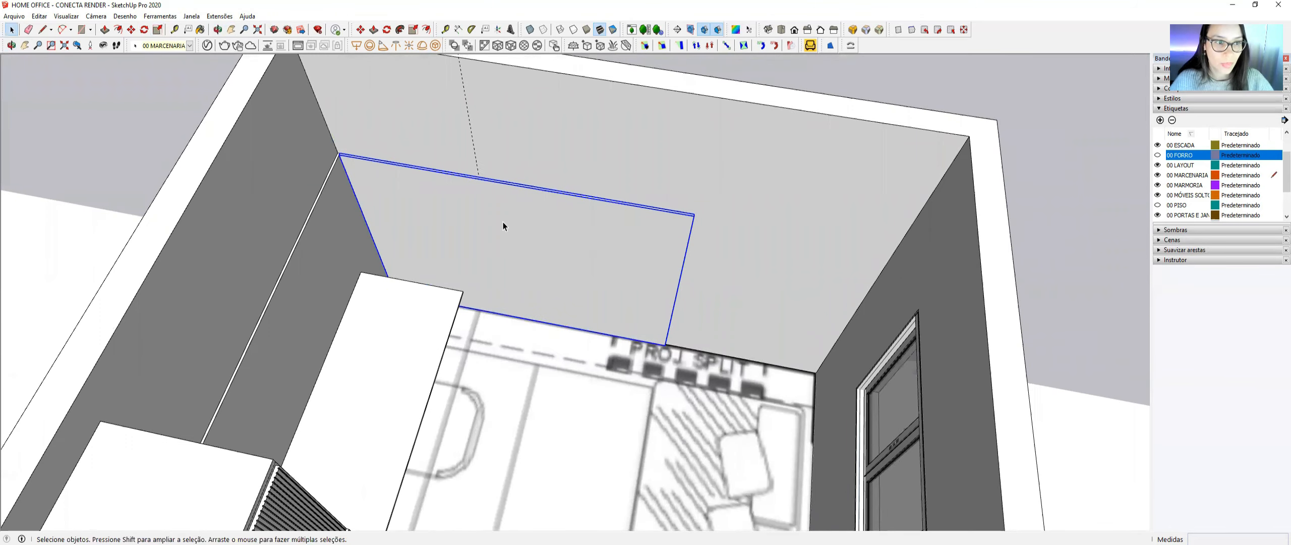
pyautogui.moveTo(507, 222); pyautogui.dragTo(553, 218, button='middle')
pyautogui.scroll(3, 830, 360)
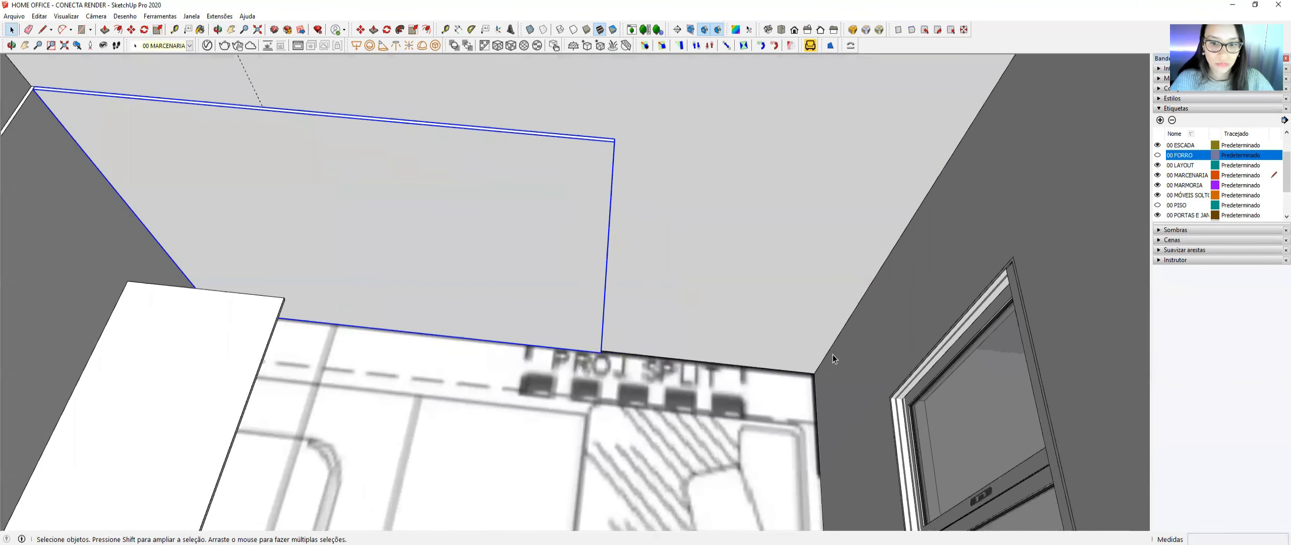
pyautogui.press('r')
pyautogui.click(815, 373)
pyautogui.scroll(2, 705, 124)
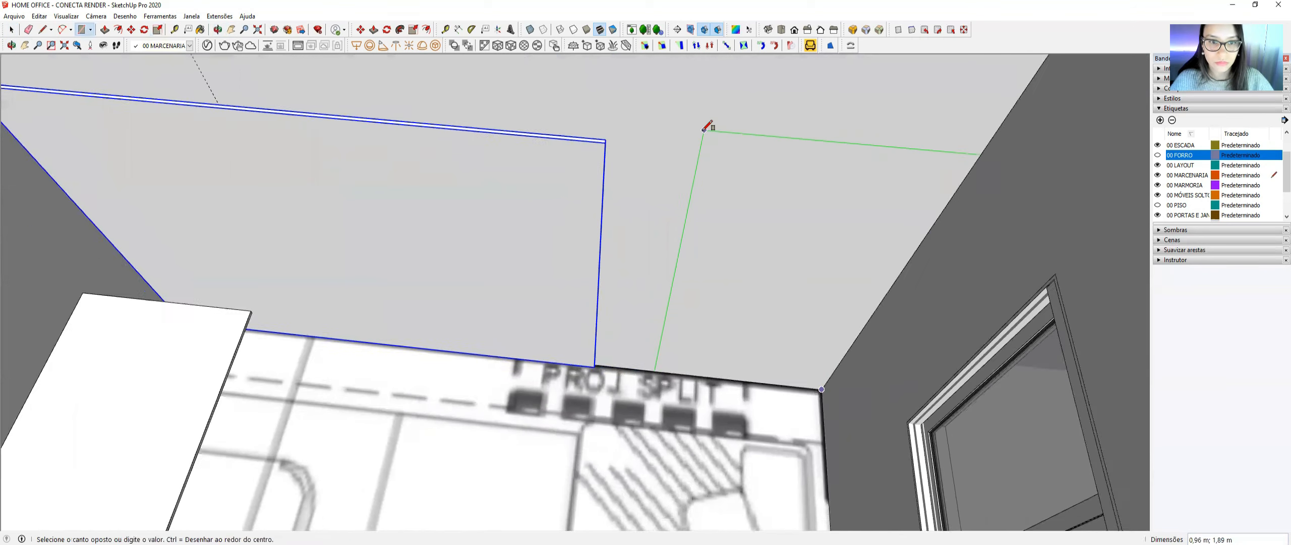
pyautogui.scroll(1, 588, 125)
pyautogui.click(587, 126)
pyautogui.press('space')
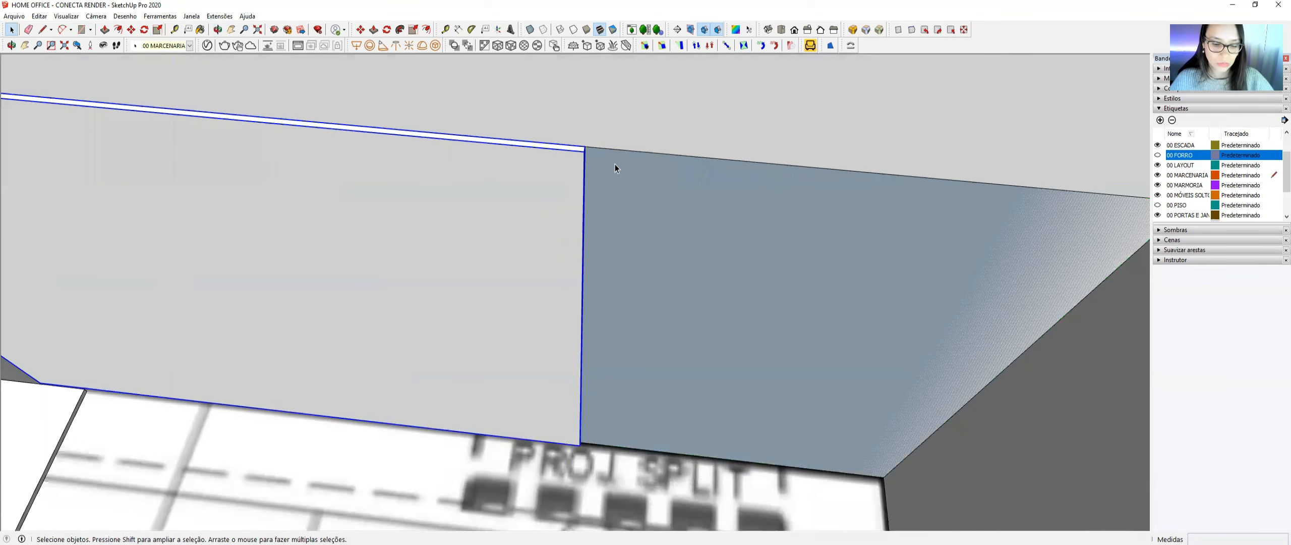
# - Extrude the new rectangle flush with the neighbouring panel and make the resulting solid a group
pyautogui.click(611, 165)
pyautogui.doubleClick(609, 164)
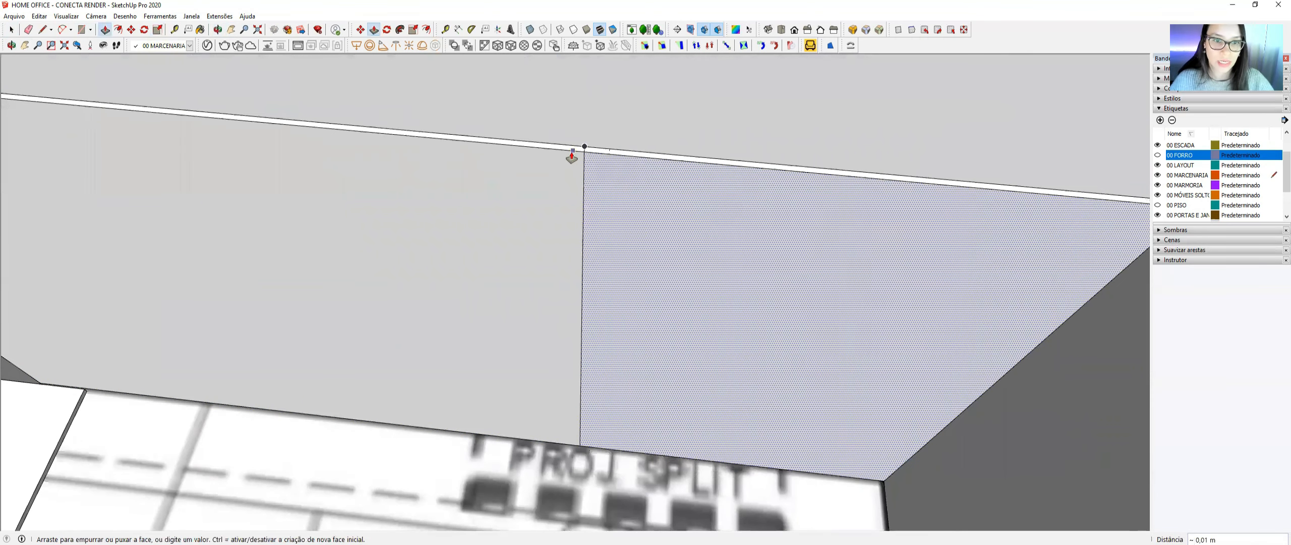
pyautogui.keyDown('shift'); pyautogui.click(625, 168); pyautogui.keyUp('shift')
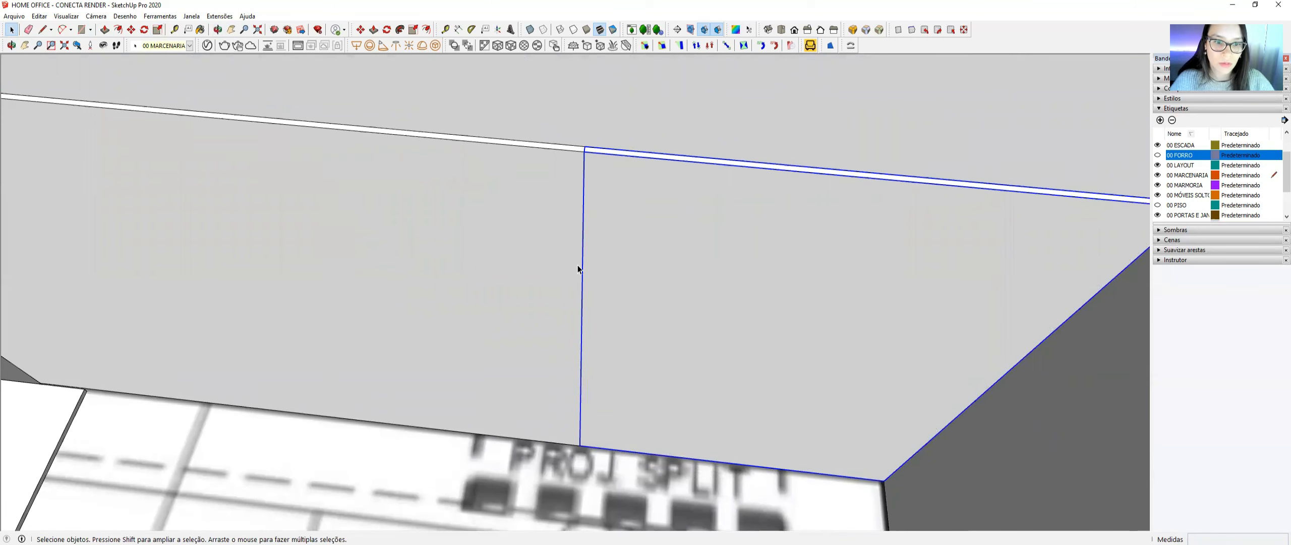
# - Examine the two shelving wall panels and the space around the desk from several angles
pyautogui.scroll(-4, 536, 136)
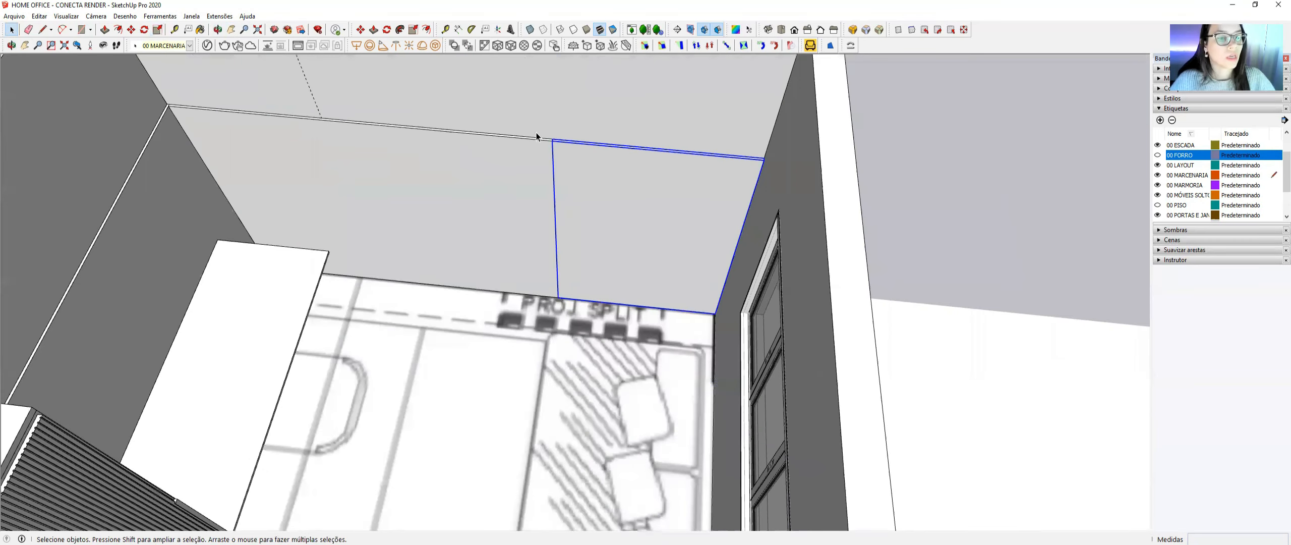
pyautogui.moveTo(484, 151); pyautogui.dragTo(622, 274, button='middle')
pyautogui.scroll(2, 617, 241)
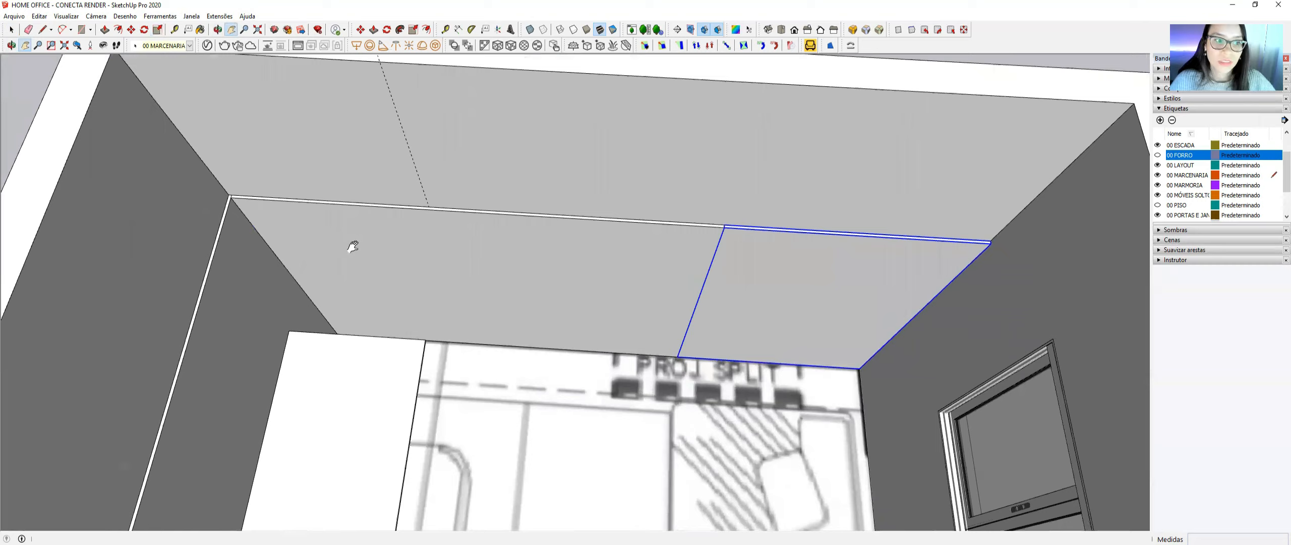
pyautogui.scroll(-5, 355, 243)
pyautogui.keyDown('shift'); pyautogui.moveTo(361, 237); pyautogui.dragTo(368, 223, button='middle'); pyautogui.keyUp('shift')
pyautogui.scroll(-3, 354, 237)
pyautogui.moveTo(374, 291); pyautogui.dragTo(386, 271, button='middle')
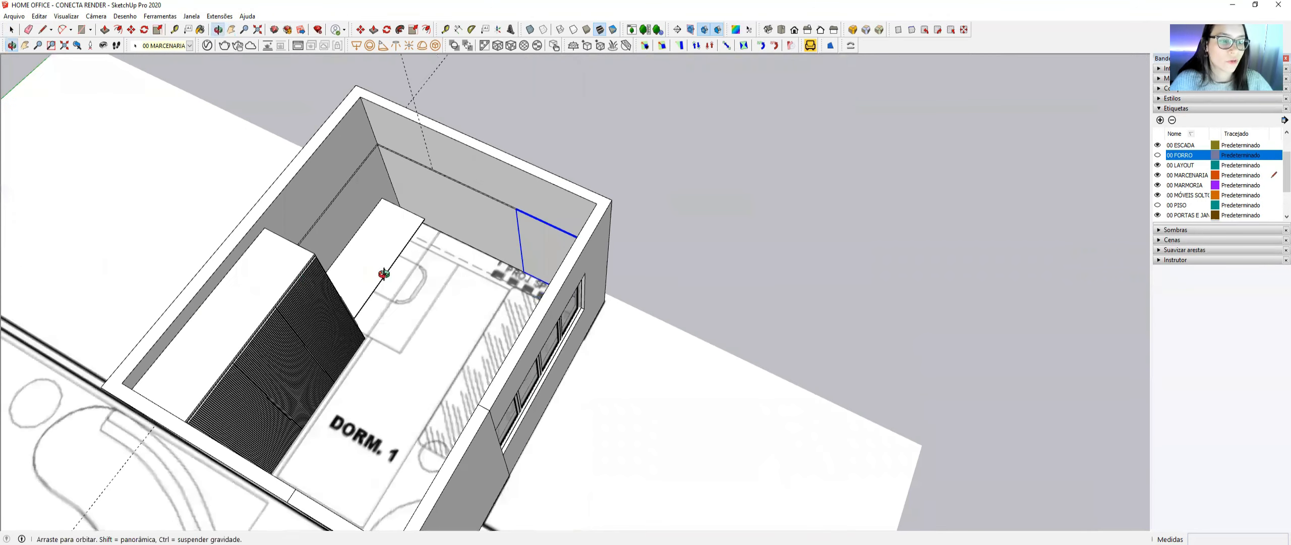
pyautogui.moveTo(397, 316); pyautogui.dragTo(386, 334, button='middle')
pyautogui.scroll(3, 373, 212)
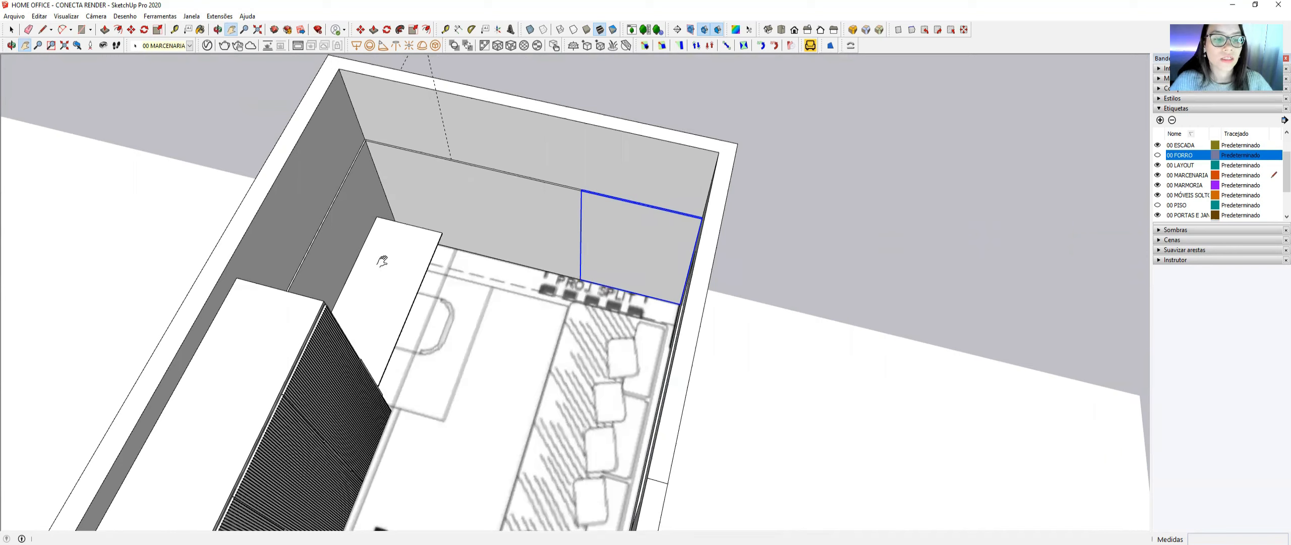
pyautogui.scroll(4, 455, 138)
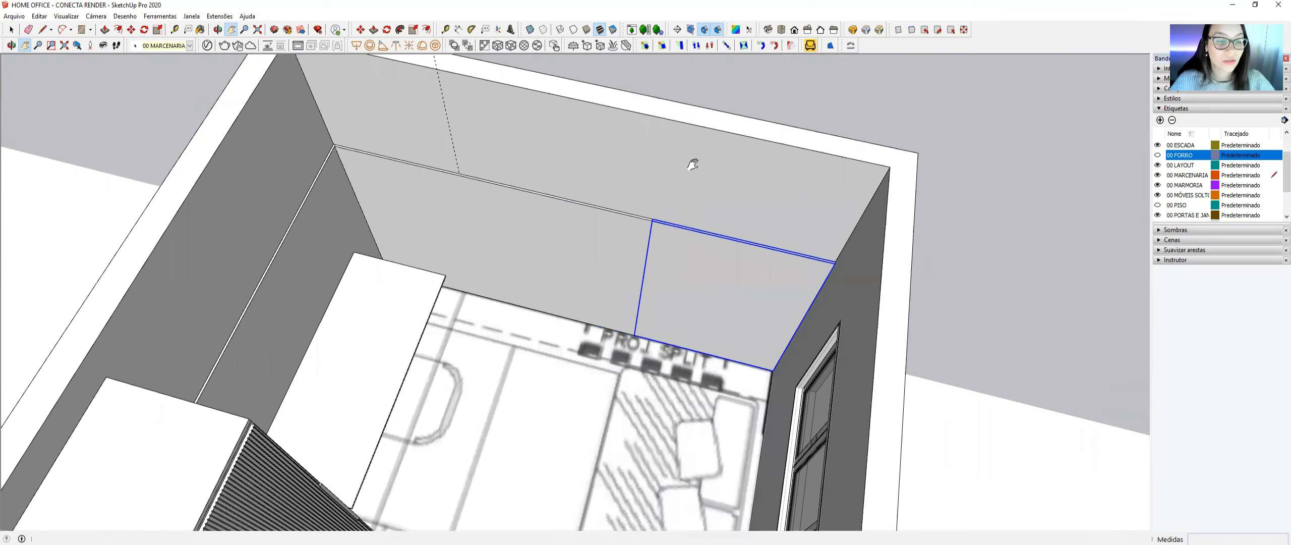
pyautogui.scroll(2, 493, 173)
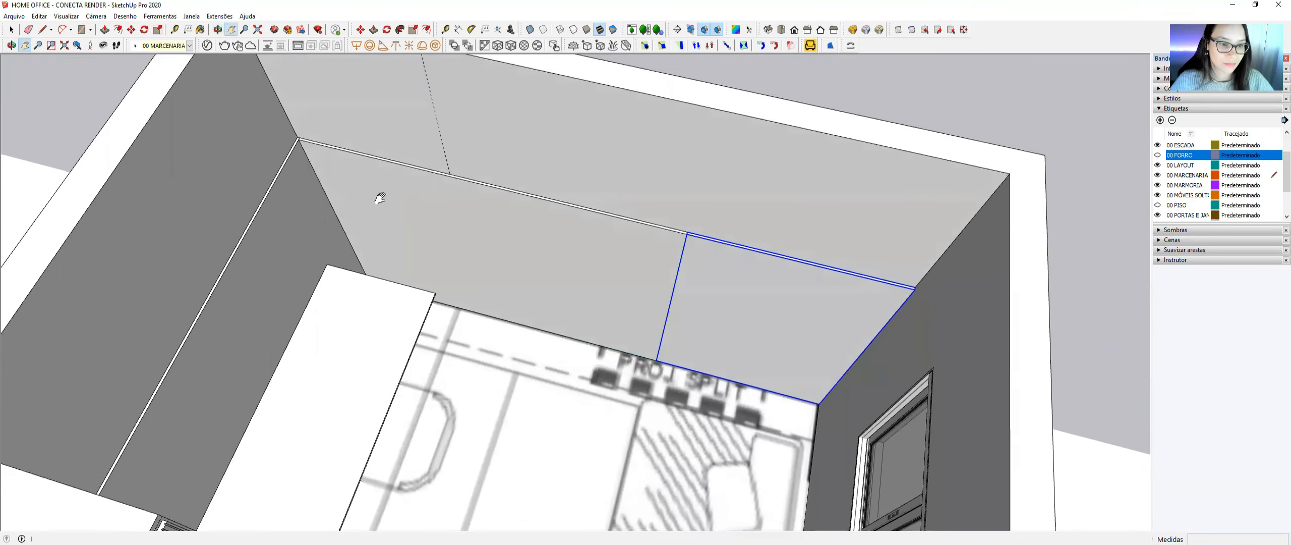
# - Place a floor guide parallel to the shelving wall, about 0.28 m out, along the plan's dashed line
pyautogui.scroll(5, 493, 291)
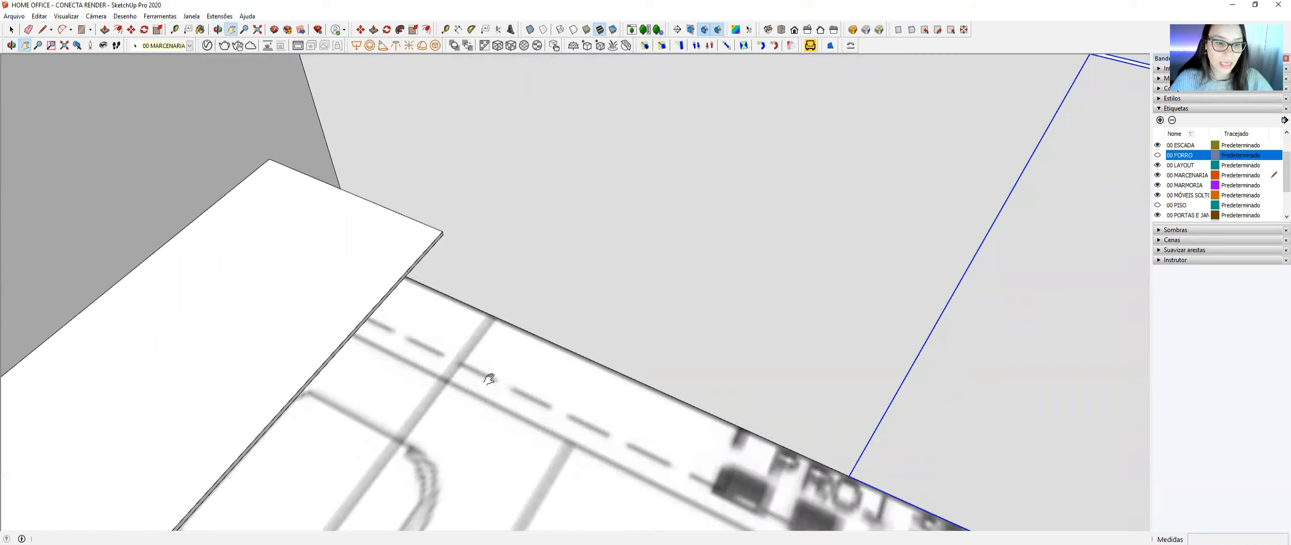
pyautogui.press('t')
pyautogui.click(545, 340)
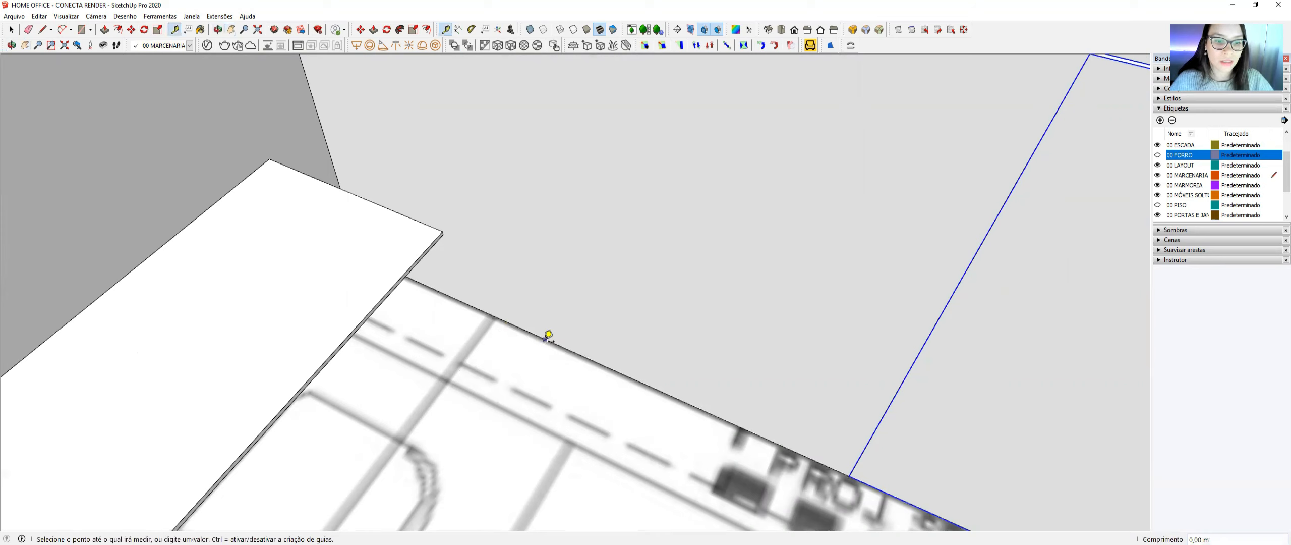
pyautogui.click(523, 383)
# - Place a second floor guide 1.00 m from the base of the wall panel behind the desk, perpendicular to the shelving wall
pyautogui.moveTo(521, 299); pyautogui.dragTo(554, 276, button='middle')
pyautogui.press('r')
pyautogui.scroll(2, 328, 248)
pyautogui.scroll(2, 327, 248)
pyautogui.scroll(-3, 315, 269)
pyautogui.press('t')
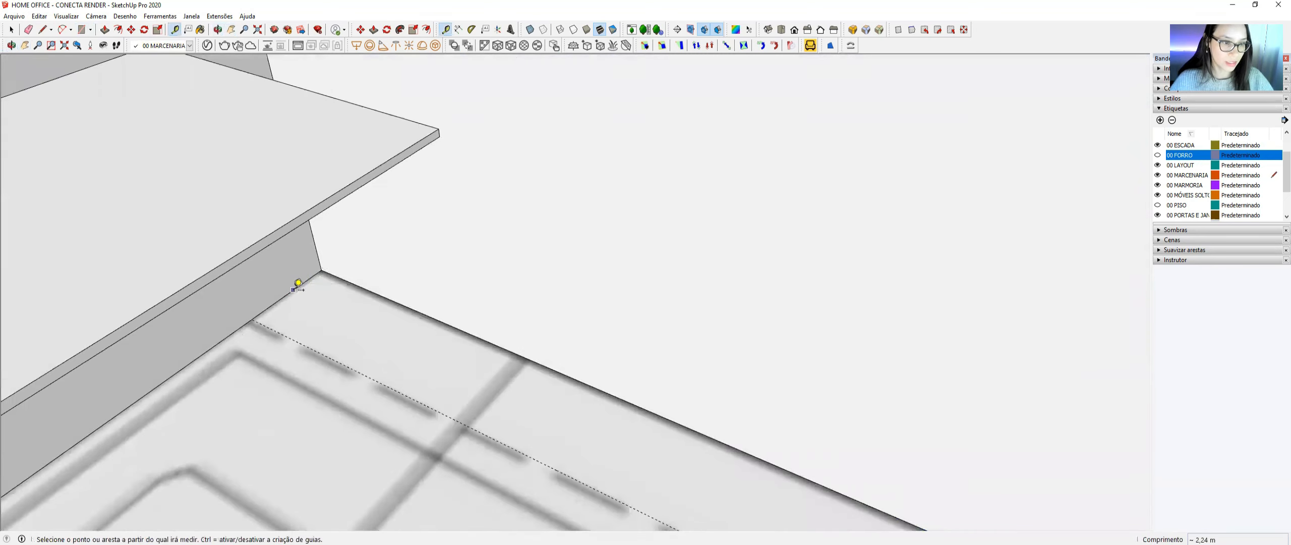
pyautogui.click(293, 291)
pyautogui.scroll(-2, 313, 290)
pyautogui.click(512, 363)
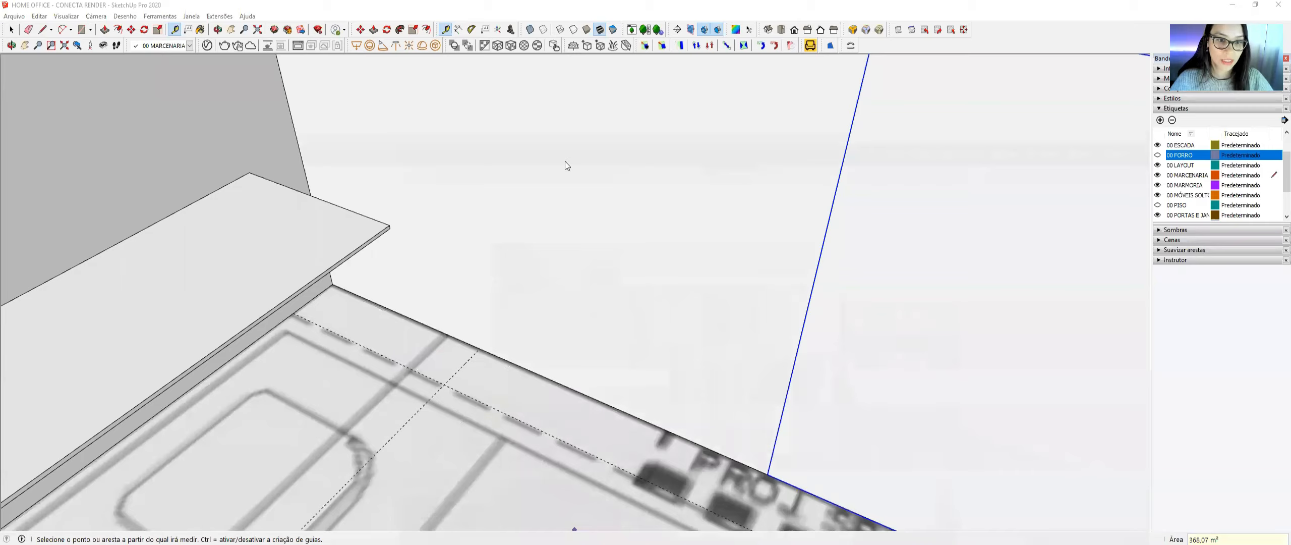
# - Draw a floor rectangle about 1.00 by 0.28 m from the guides' intersection to the wall corner beside the desk
pyautogui.hotkey('alt', 'Tab')
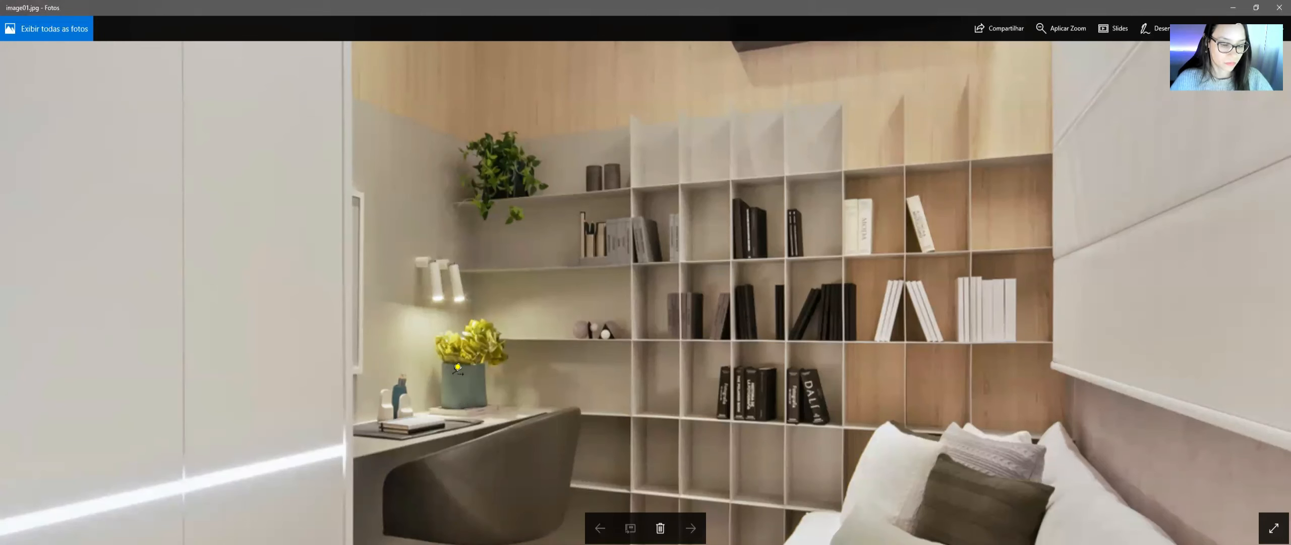
pyautogui.hotkey('alt', 'Tab')
pyautogui.click(444, 383)
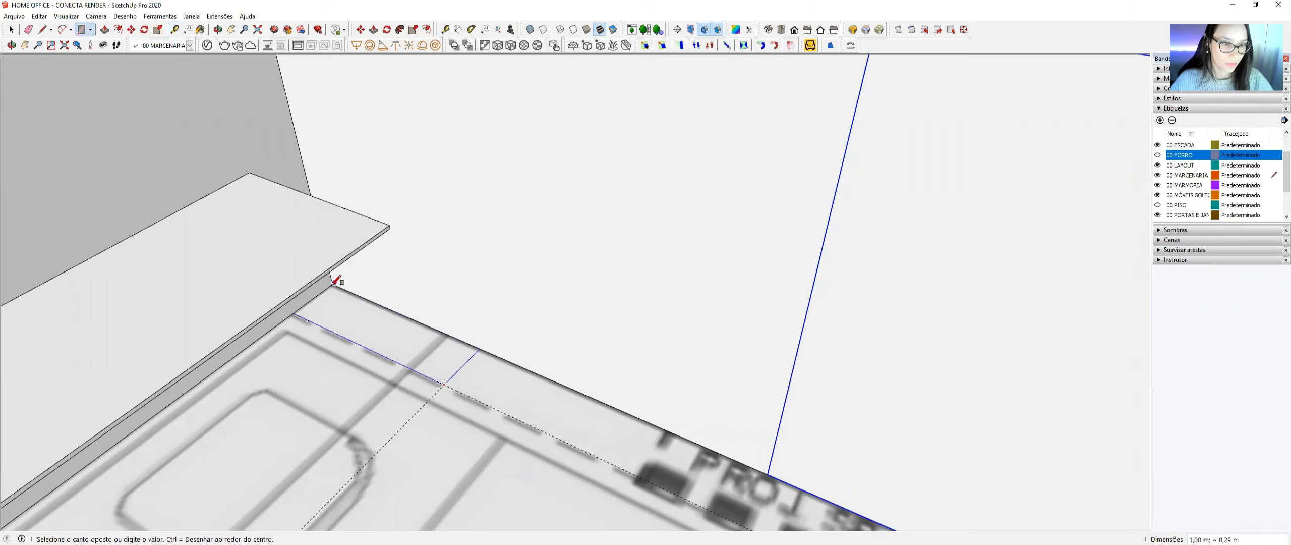
pyautogui.scroll(3, 334, 283)
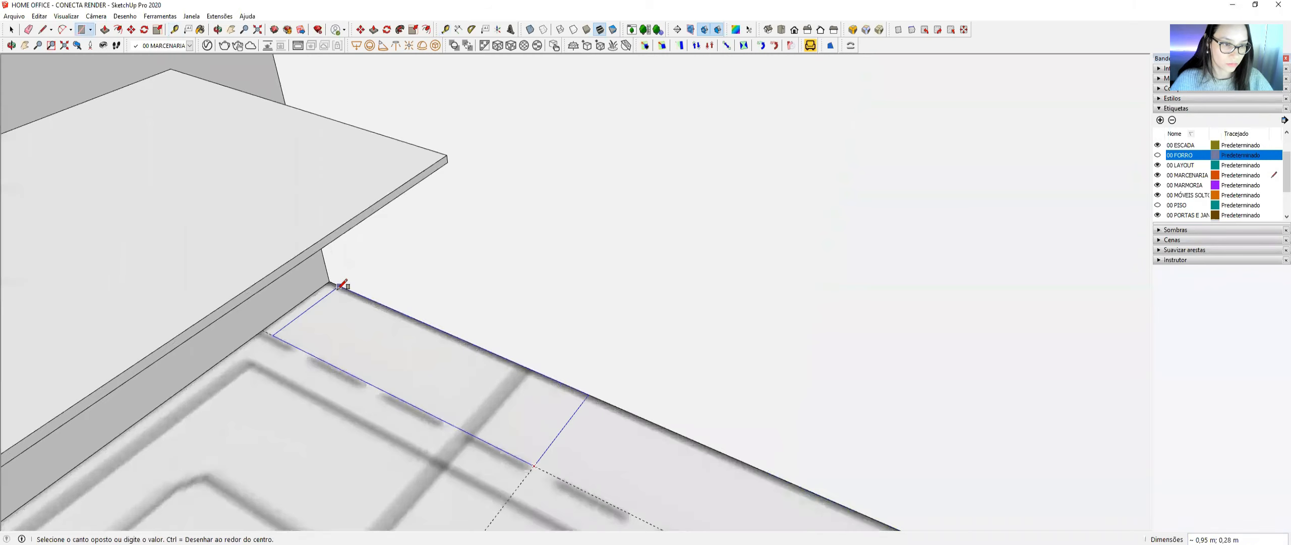
pyautogui.scroll(3, 330, 283)
pyautogui.click(330, 282)
# - Extrude the floor rectangle upward into a thin shelf board about 0.01 m thick
pyautogui.scroll(-5, 331, 283)
pyautogui.press('space')
pyautogui.click(424, 357)
pyautogui.press('p')
pyautogui.click(437, 377)
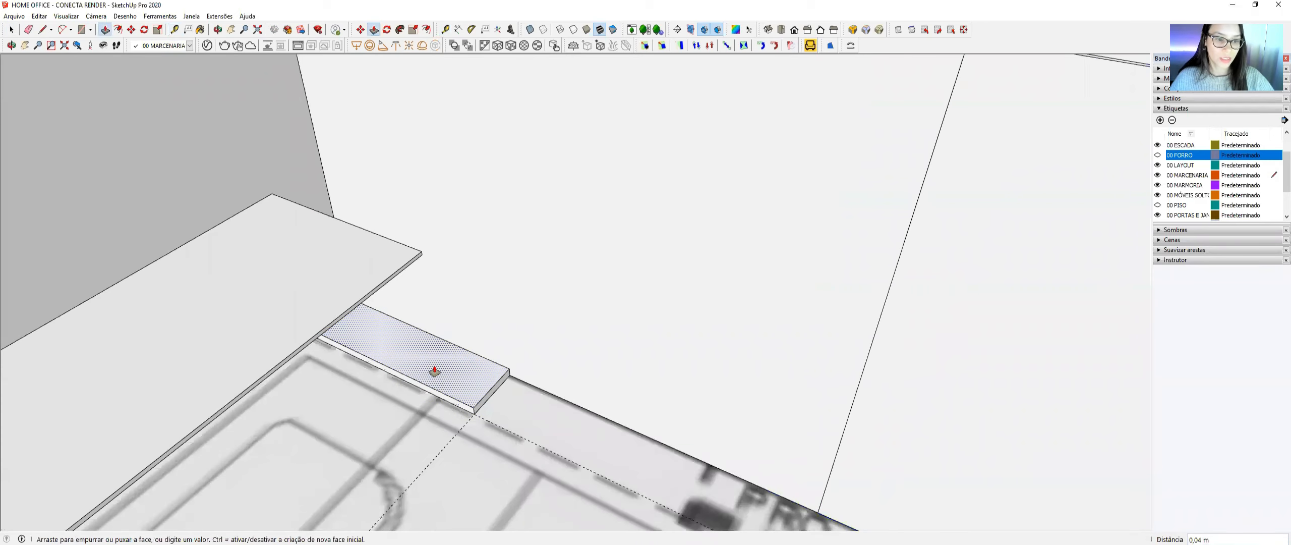
pyautogui.write('0,')
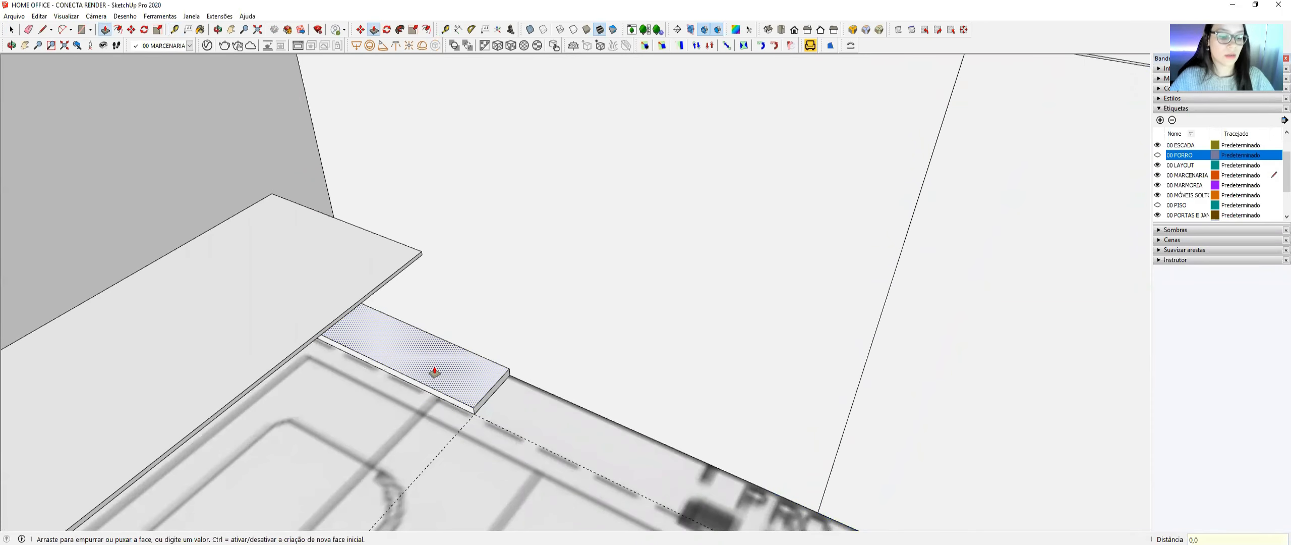
pyautogui.press('Return')
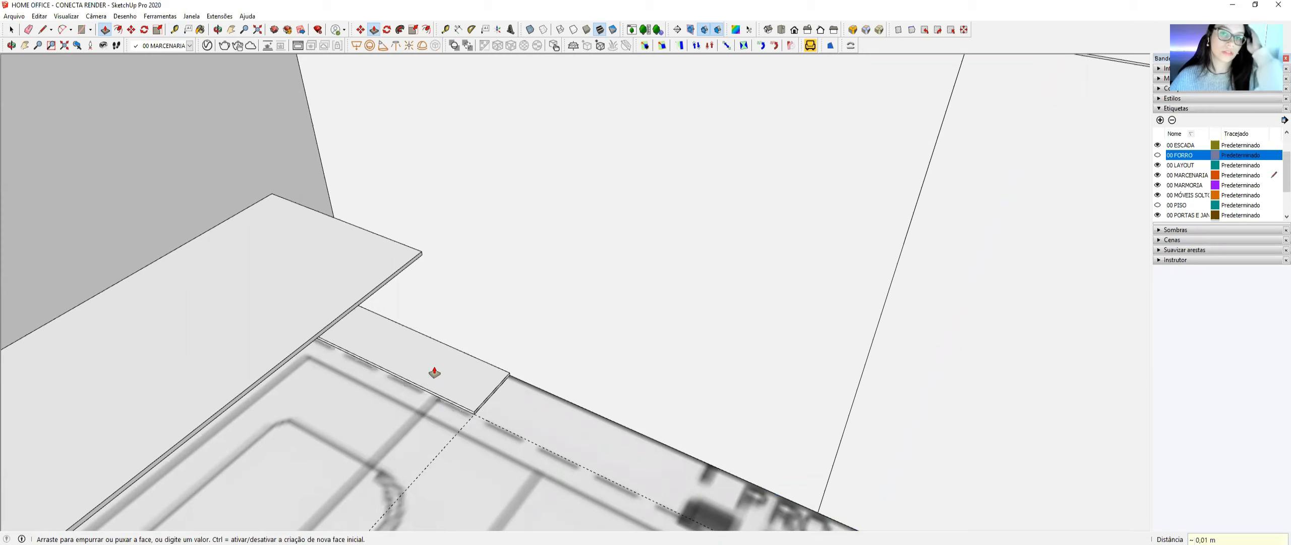
# - Group the shelf board and turn it into a component named prateleira
pyautogui.press('space')
pyautogui.click(435, 370)
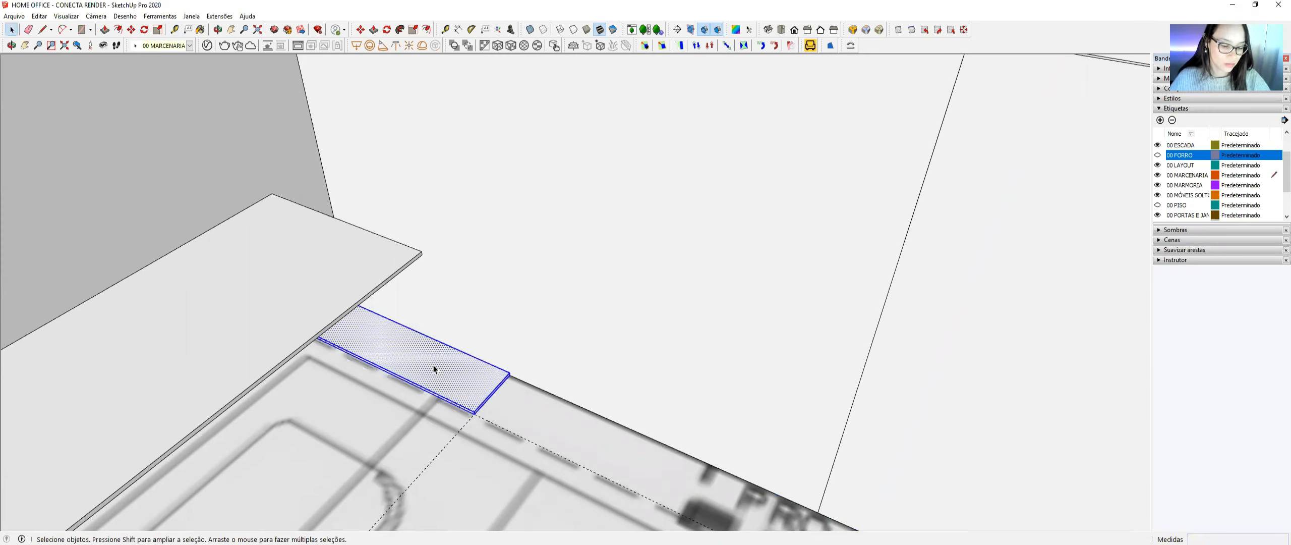
pyautogui.hotkey('ctrl', 'g')
pyautogui.rightClick(433, 364)
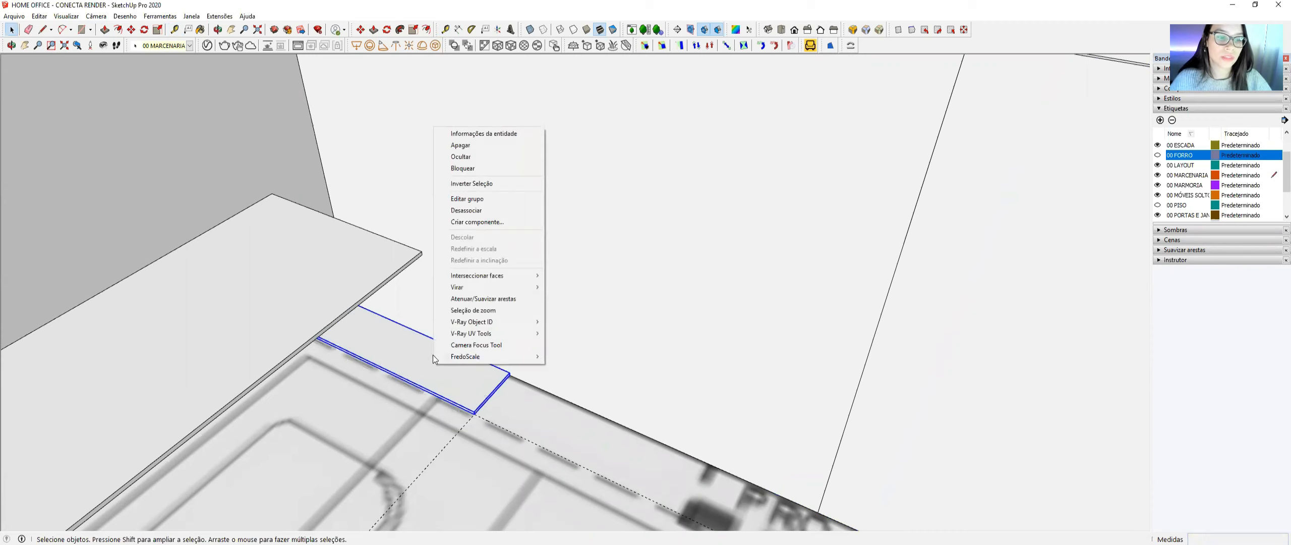
pyautogui.click(456, 226)
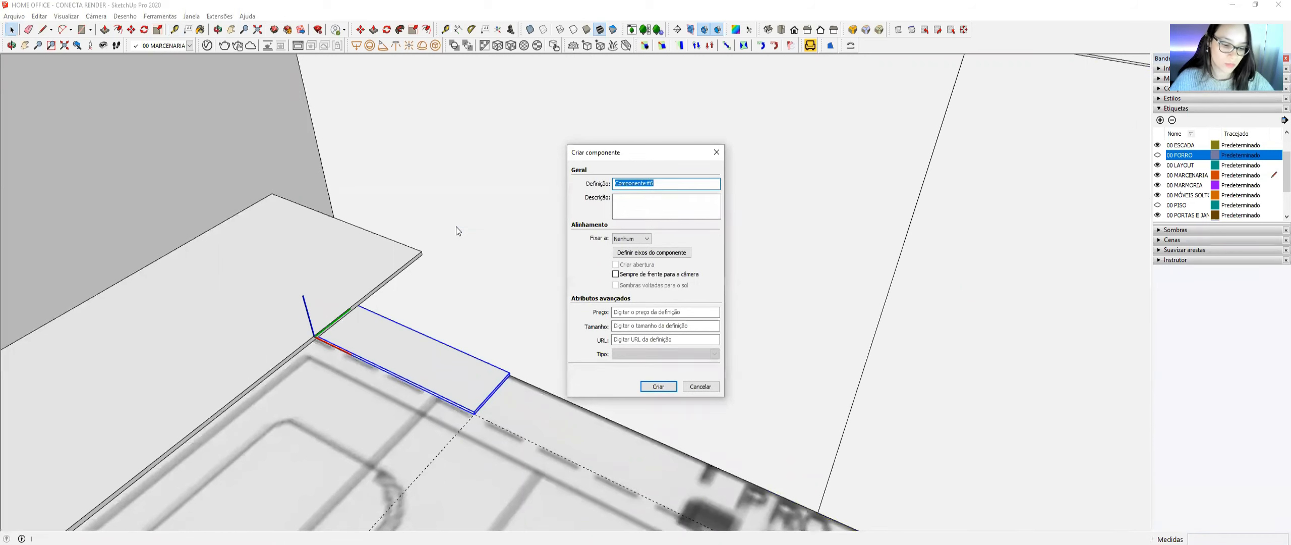
pyautogui.write('pra')
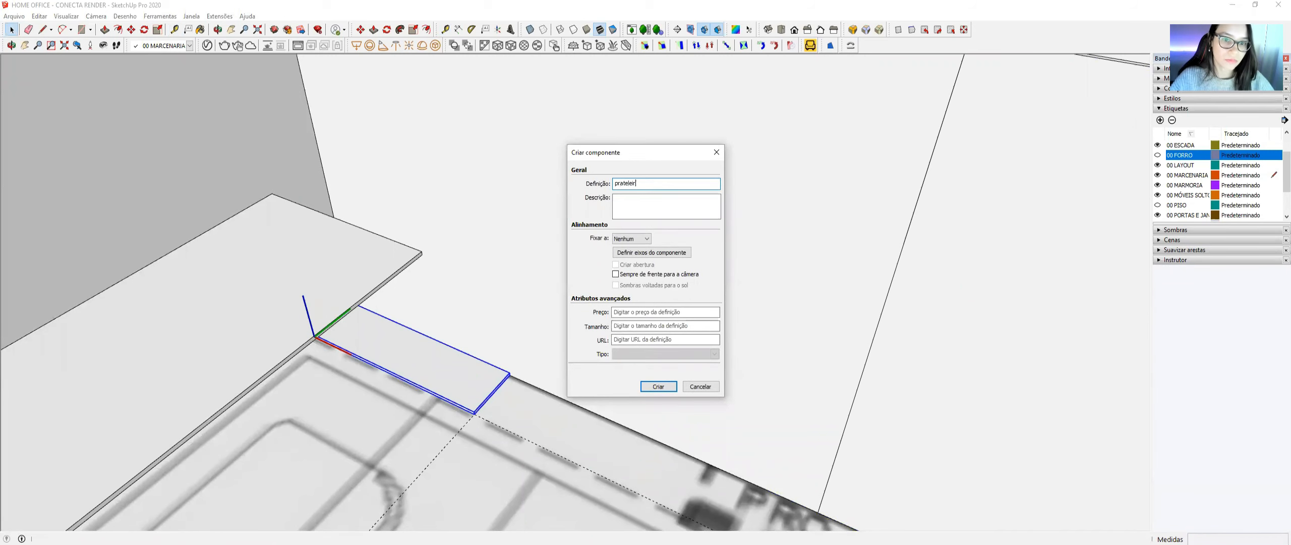
pyautogui.write('teleir')
pyautogui.press('Return')
# - Examine the bookshelf's shelves and vertical dividers in the reference photo and the matching wall area in the model
pyautogui.moveTo(456, 228); pyautogui.dragTo(452, 222, button='middle')
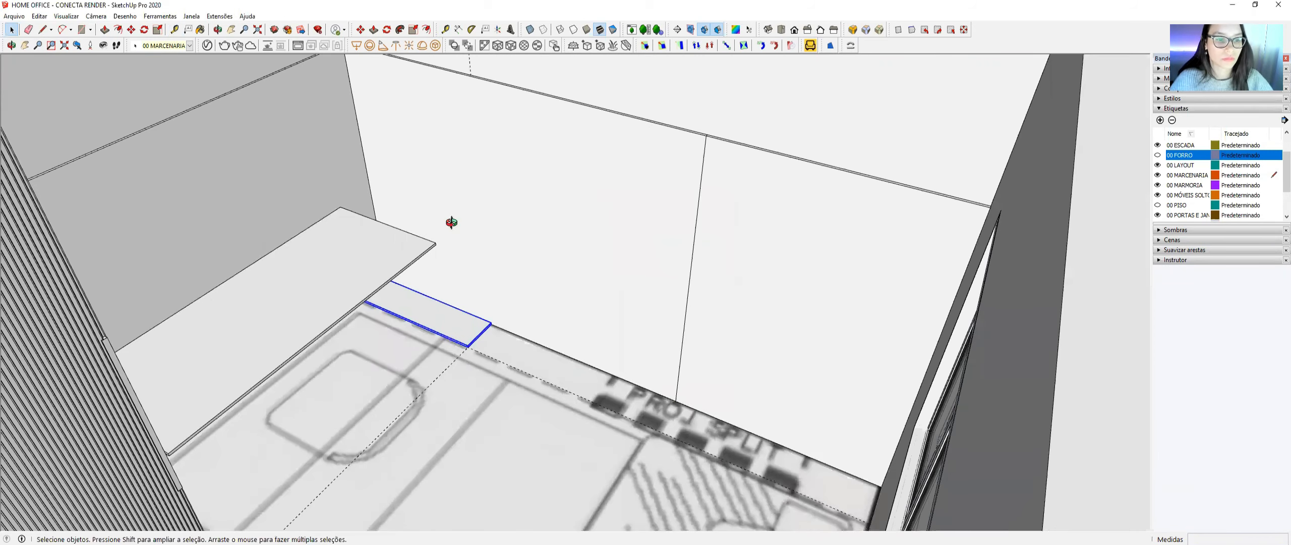
pyautogui.scroll(2, 451, 221)
pyautogui.hotkey('alt', 'Tab')
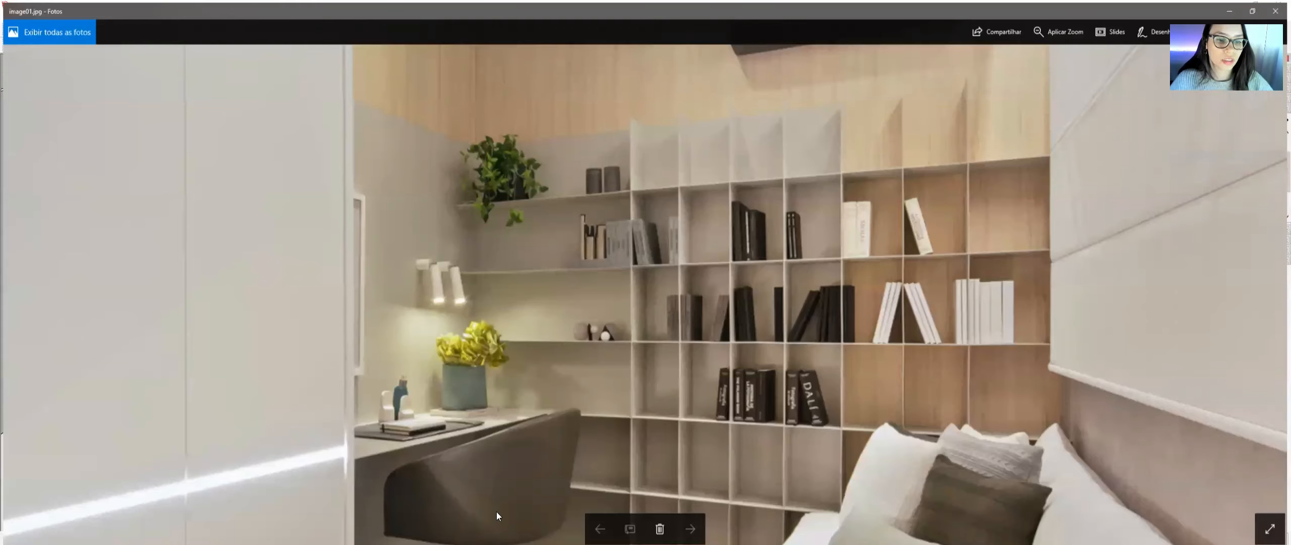
pyautogui.scroll(-3, 599, 351)
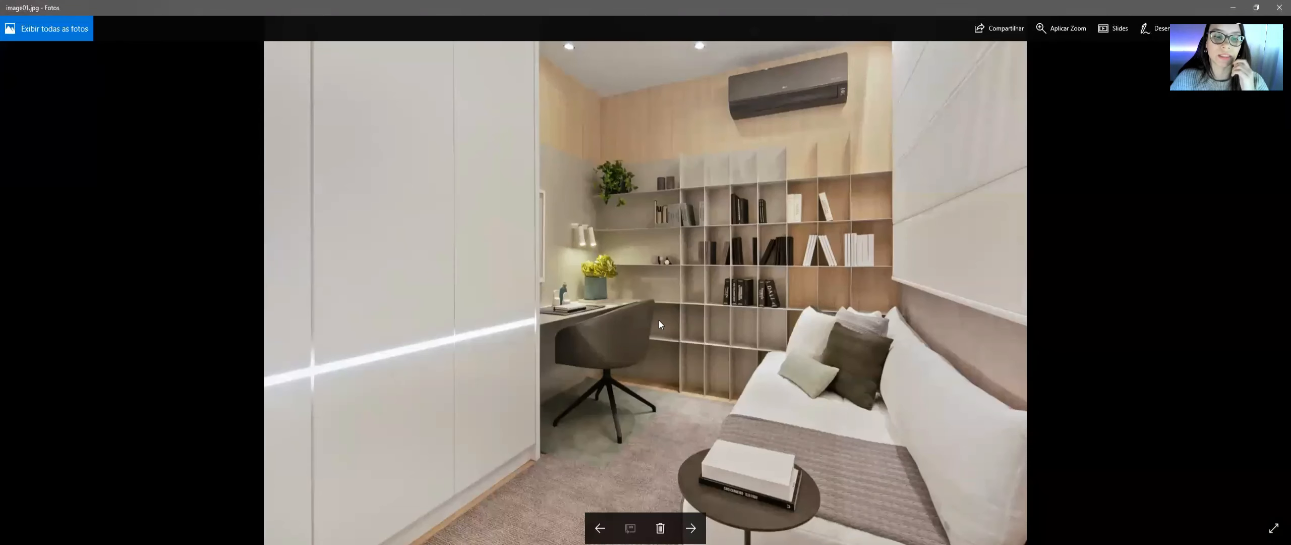
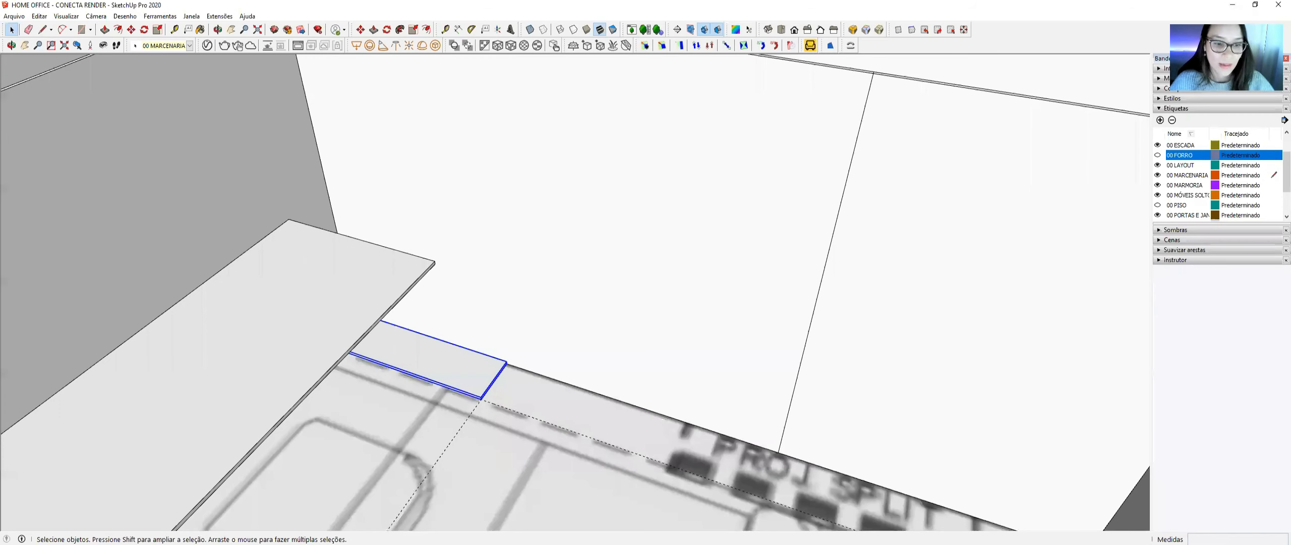
pyautogui.scroll(-3, 544, 296)
pyautogui.moveTo(544, 295); pyautogui.dragTo(530, 100, button='middle')
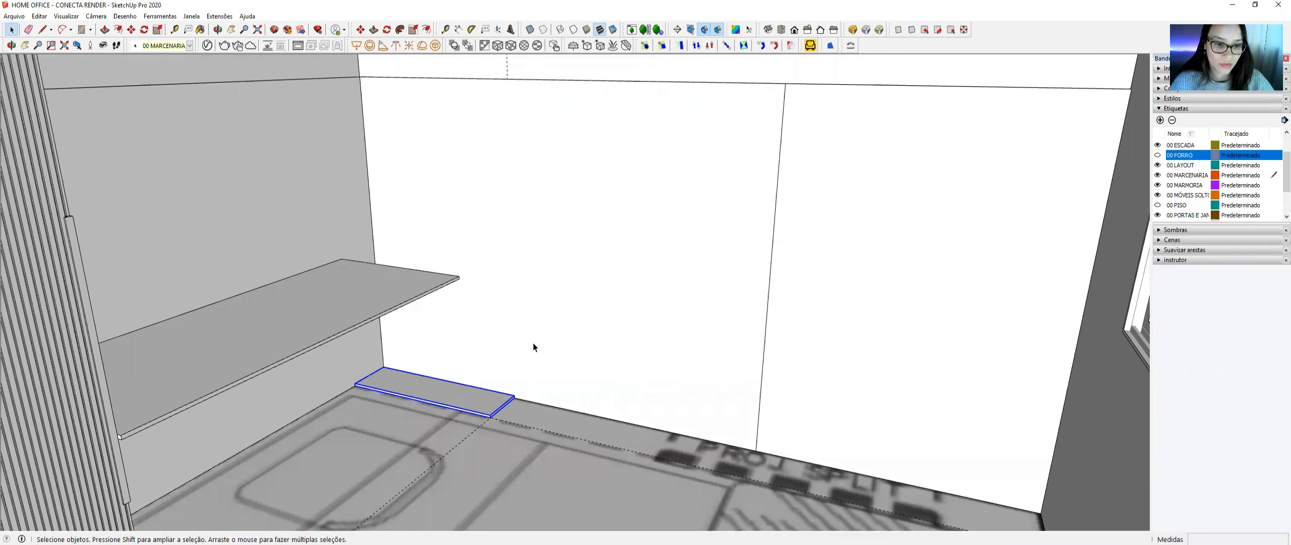
pyautogui.moveTo(562, 400); pyautogui.dragTo(533, 402, button='middle')
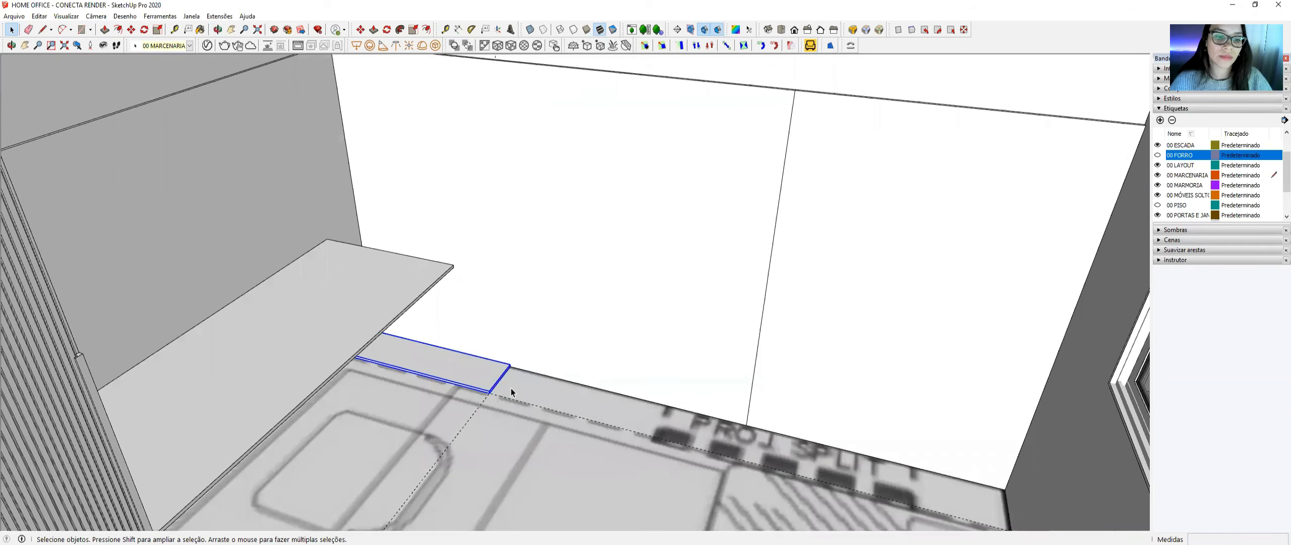
# - Draw a narrow floor rectangle about 0.28 by 0.02 m along the free end of the shelf board
pyautogui.press('l')
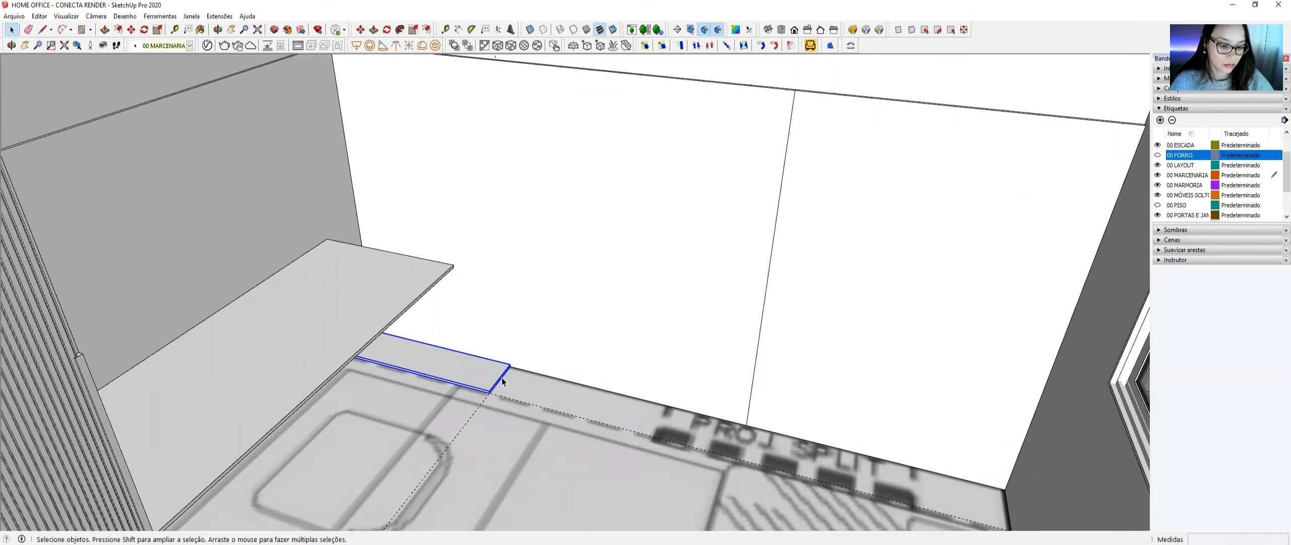
pyautogui.scroll(6, 508, 366)
pyautogui.press('r')
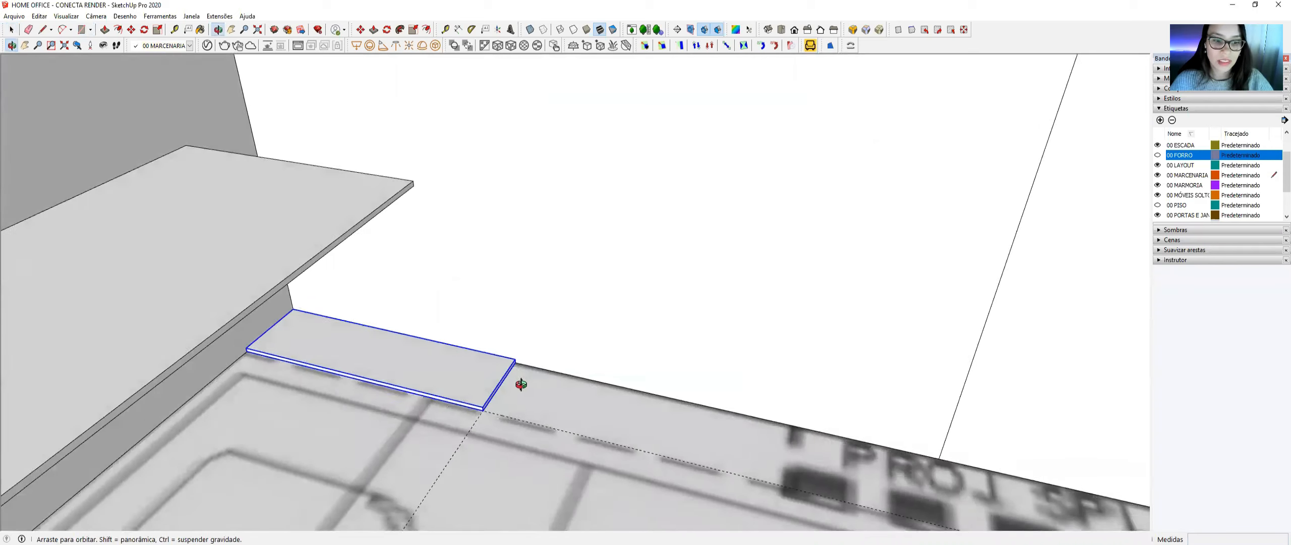
pyautogui.click(515, 355)
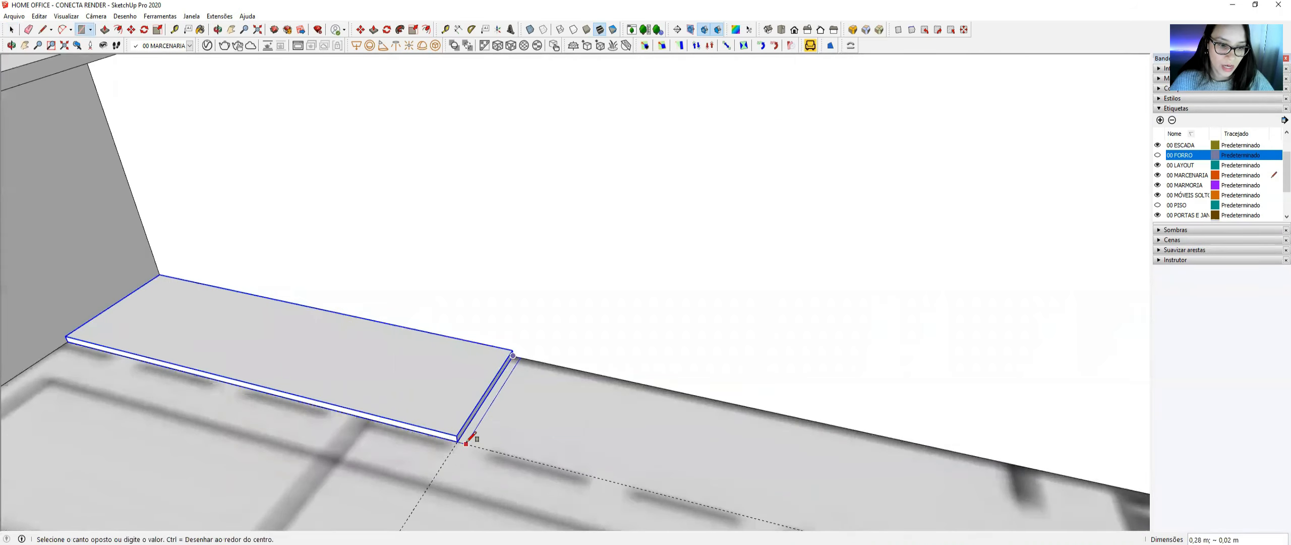
pyautogui.scroll(2, 465, 443)
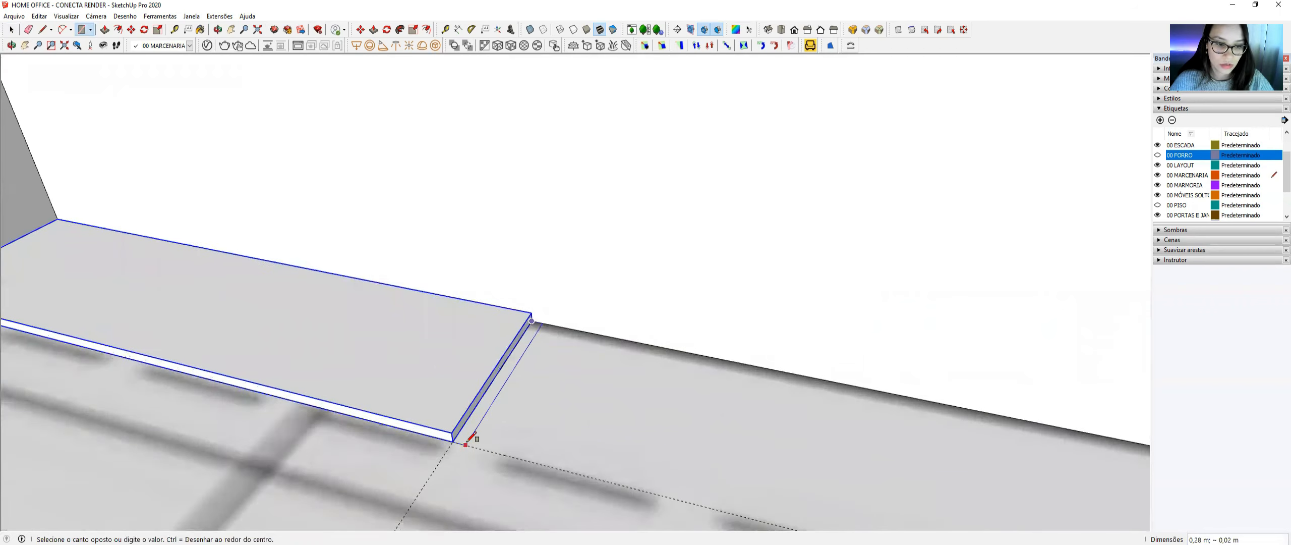
pyautogui.click(465, 444)
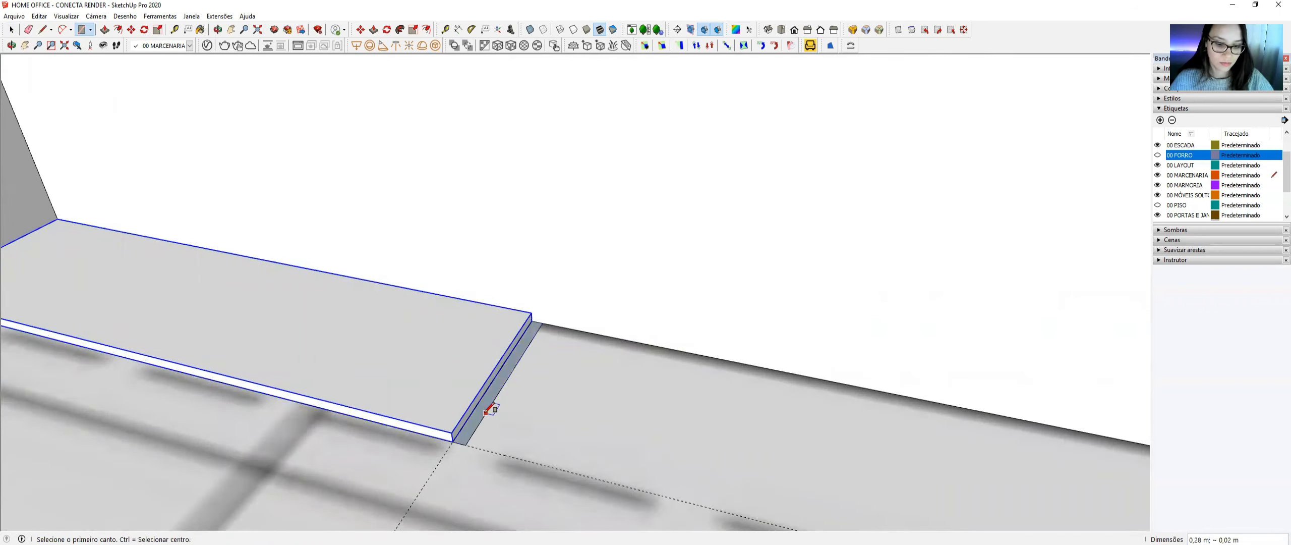
# - Extrude the narrow rectangle up 1.80 m to the top edge of the wall panel to form a vertical divider
pyautogui.press('p')
pyautogui.moveTo(489, 368); pyautogui.dragTo(503, 401, button='middle')
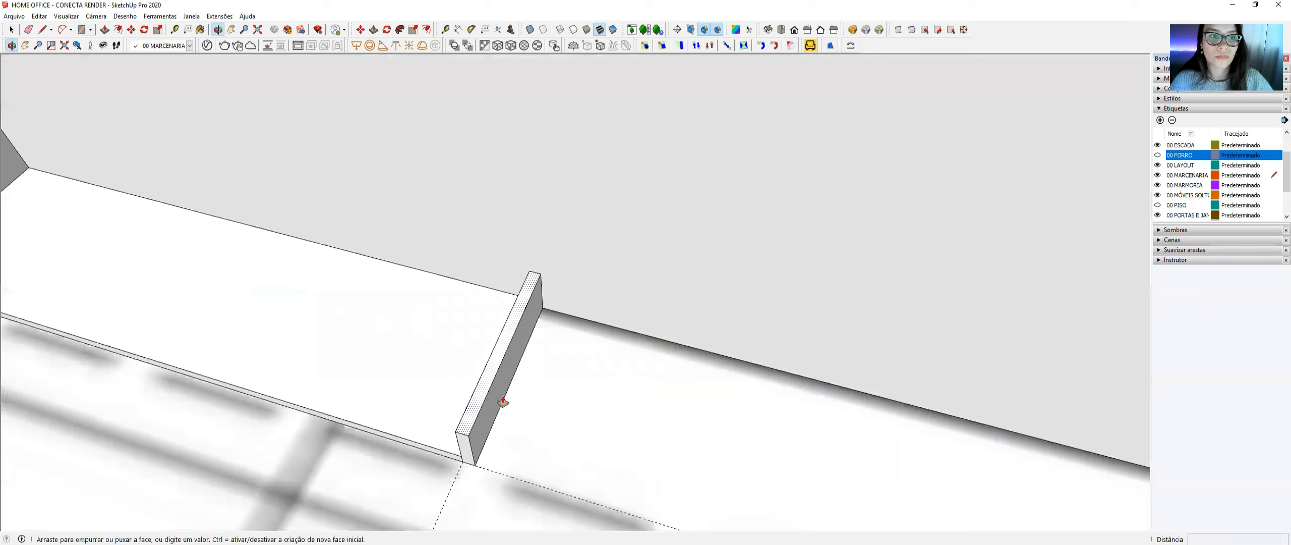
pyautogui.scroll(-6, 501, 397)
pyautogui.click(502, 254)
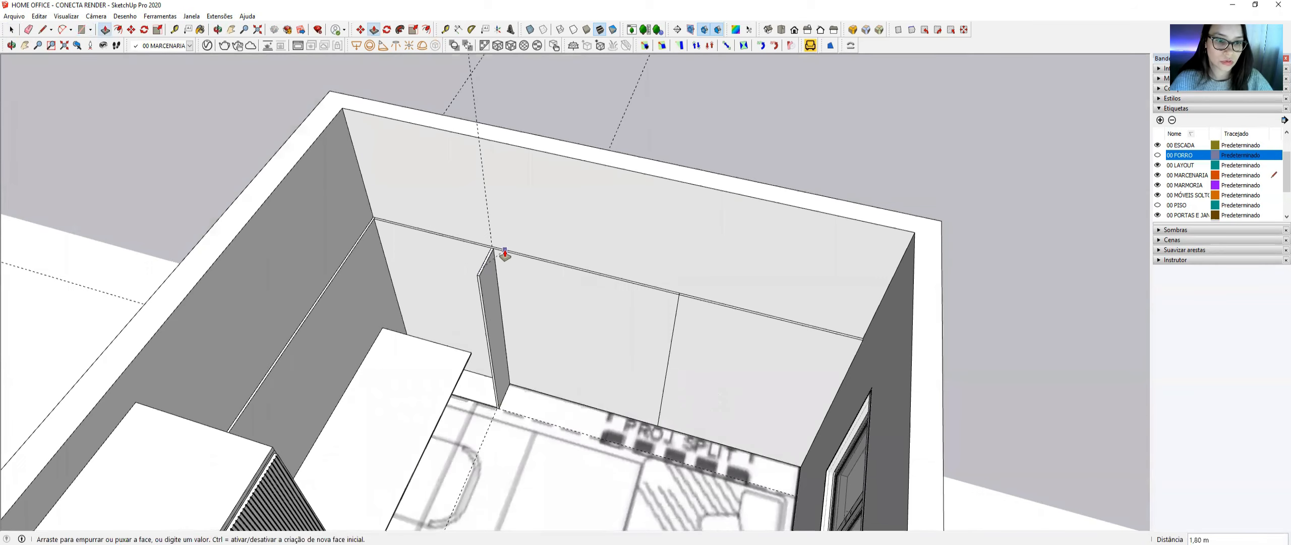
# - Push the divider's side face inward to make the divider thinner
pyautogui.press('space')
pyautogui.scroll(3, 482, 282)
pyautogui.click(482, 286)
pyautogui.press('p')
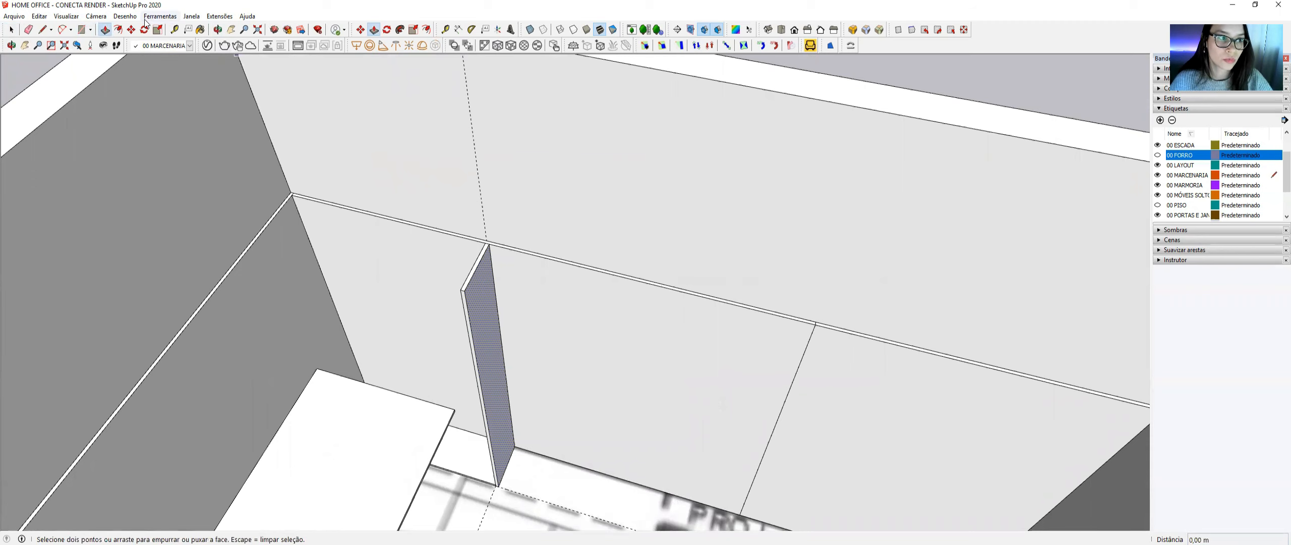
pyautogui.click(475, 310)
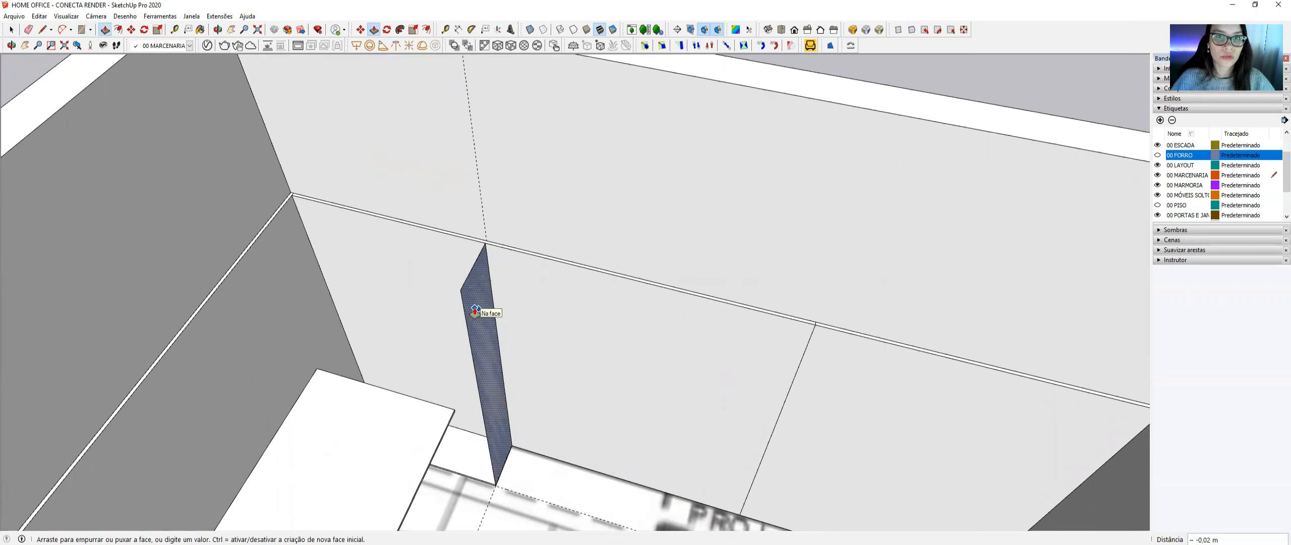
pyautogui.write('0')
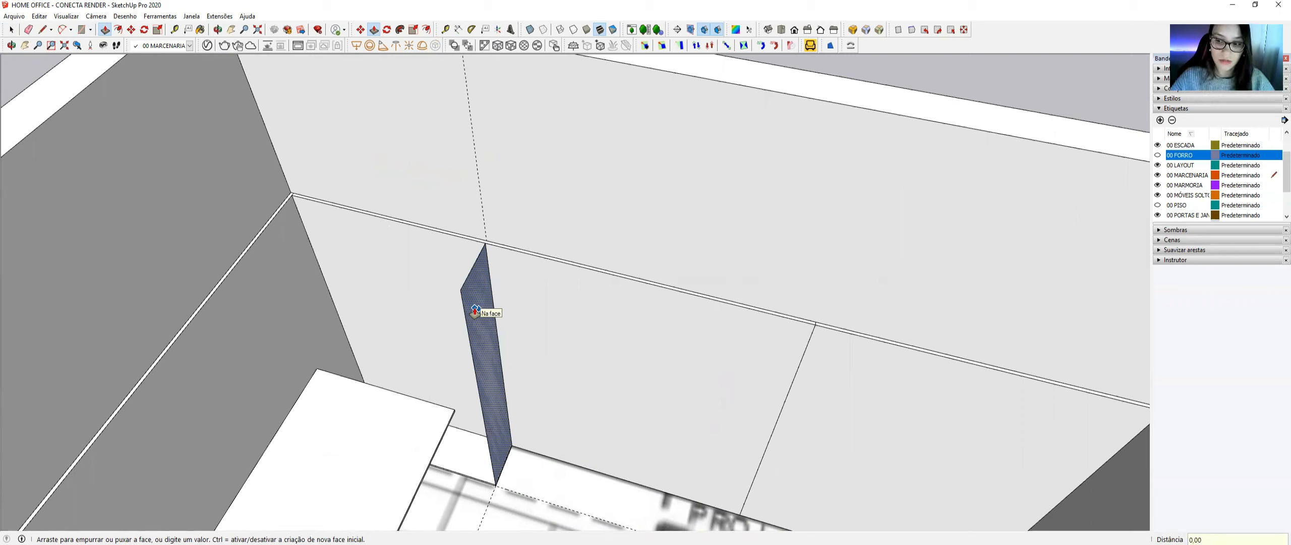
pyautogui.press('Return')
# - Select the whole vertical divider and make it a component named divisória
pyautogui.press('space')
pyautogui.scroll(1, 476, 309)
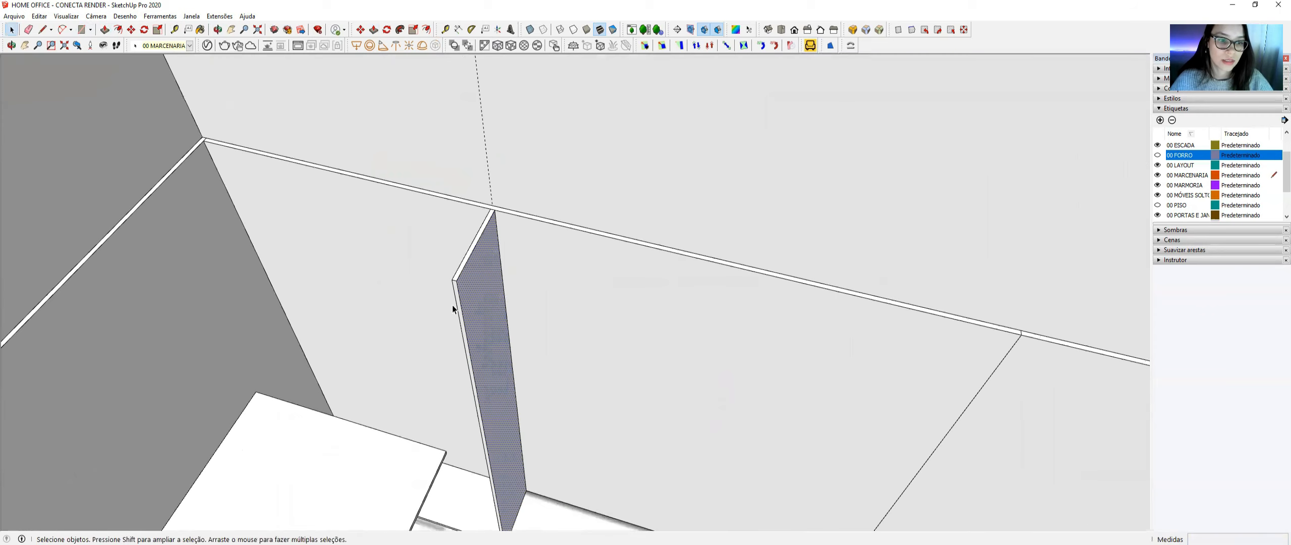
pyautogui.scroll(-2, 483, 258)
pyautogui.click(483, 256)
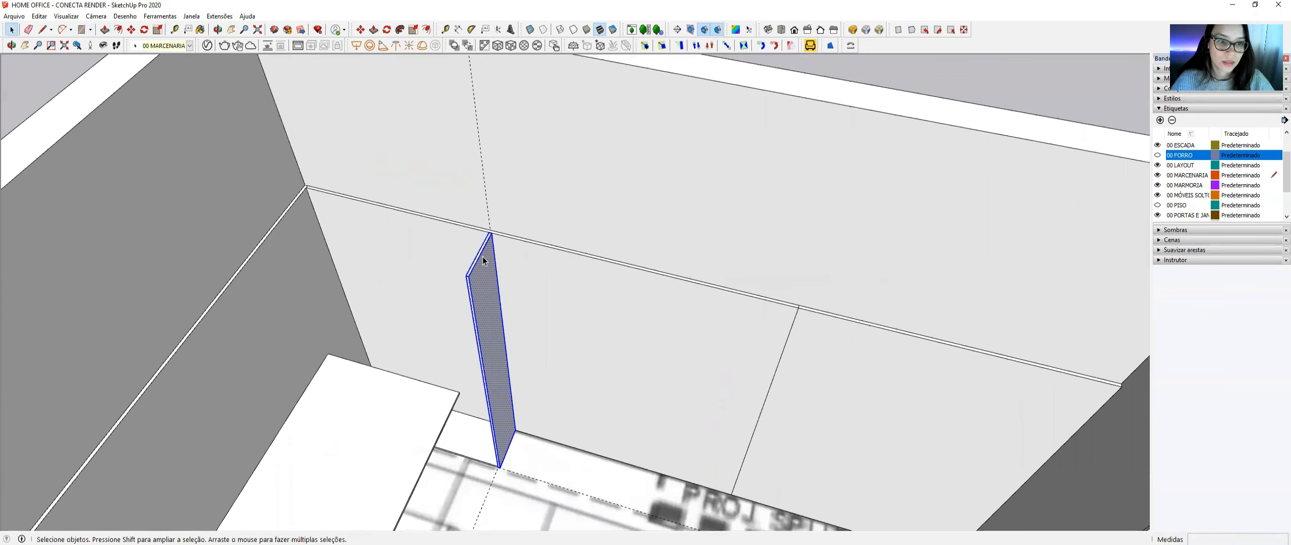
pyautogui.rightClick(482, 256)
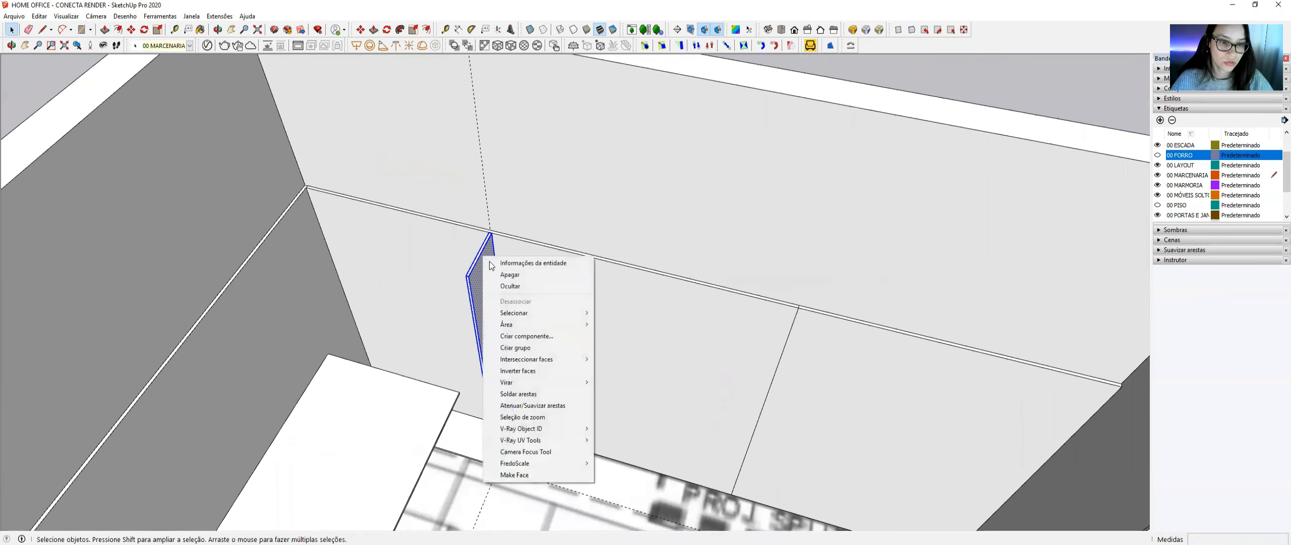
pyautogui.click(537, 331)
pyautogui.write('divi')
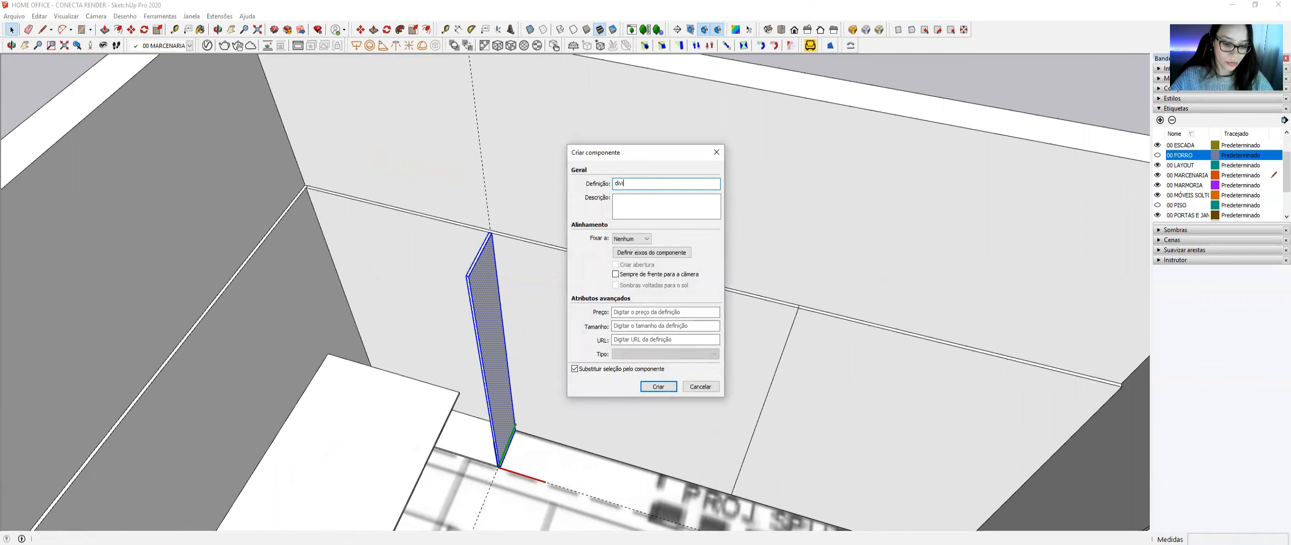
pyautogui.write('sór')
pyautogui.press('Return')
# - Copy the divisória component 2.75 m along the wall panels so the copy meets the window-side wall
pyautogui.moveTo(538, 334); pyautogui.dragTo(637, 338, button='middle')
pyautogui.hotkey('alt', 'Tab')
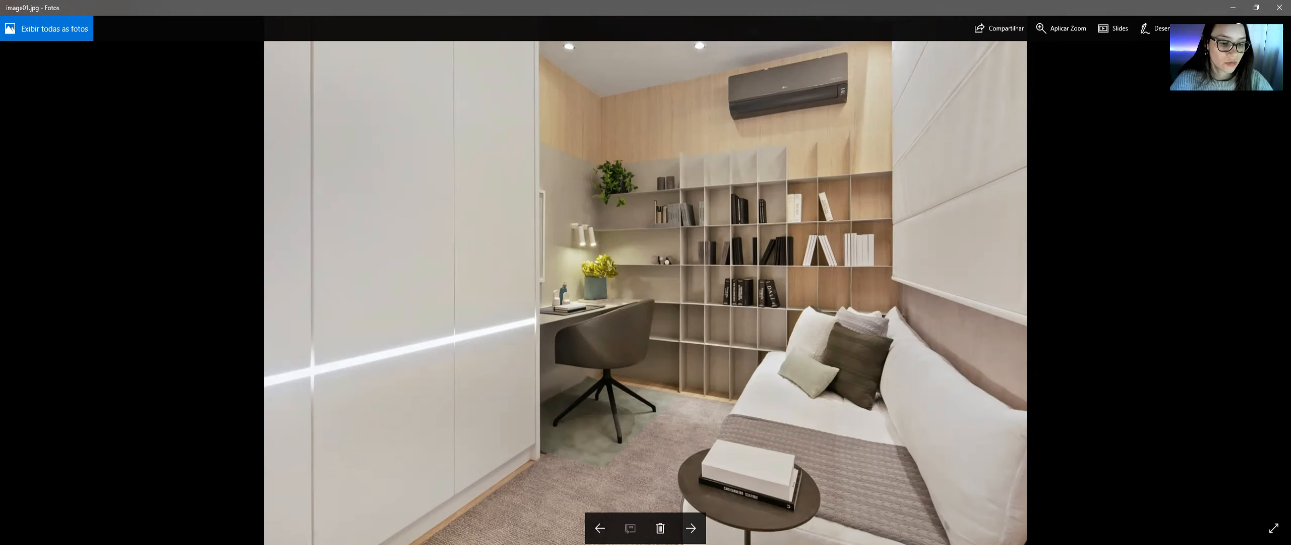
pyautogui.moveTo(433, 543)
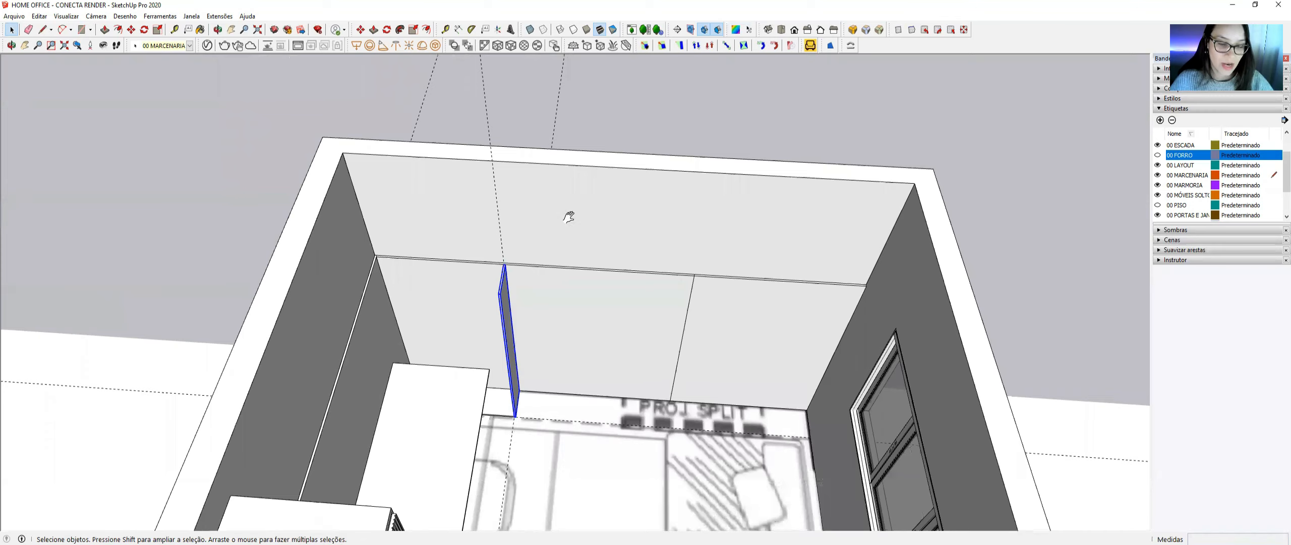
pyautogui.moveTo(570, 214)
pyautogui.keyDown('shift'); pyautogui.mouseDown(button='middle')
pyautogui.moveTo(505, 190)
pyautogui.moveTo(438, 237)
pyautogui.mouseUp(button='middle'); pyautogui.keyUp('shift')
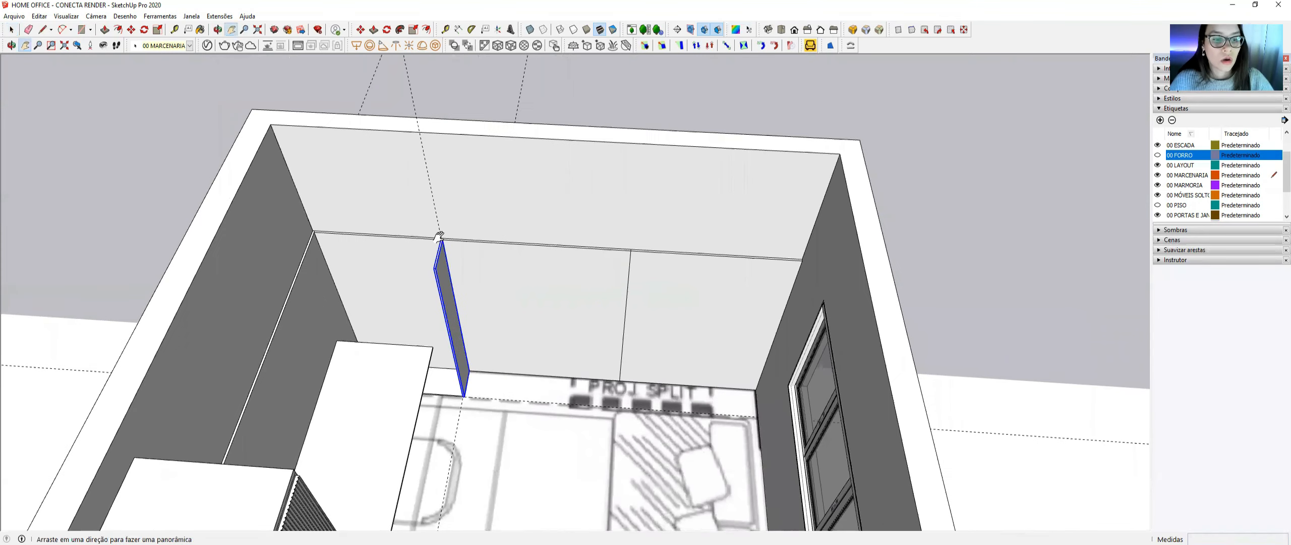
pyautogui.scroll(1, 444, 249)
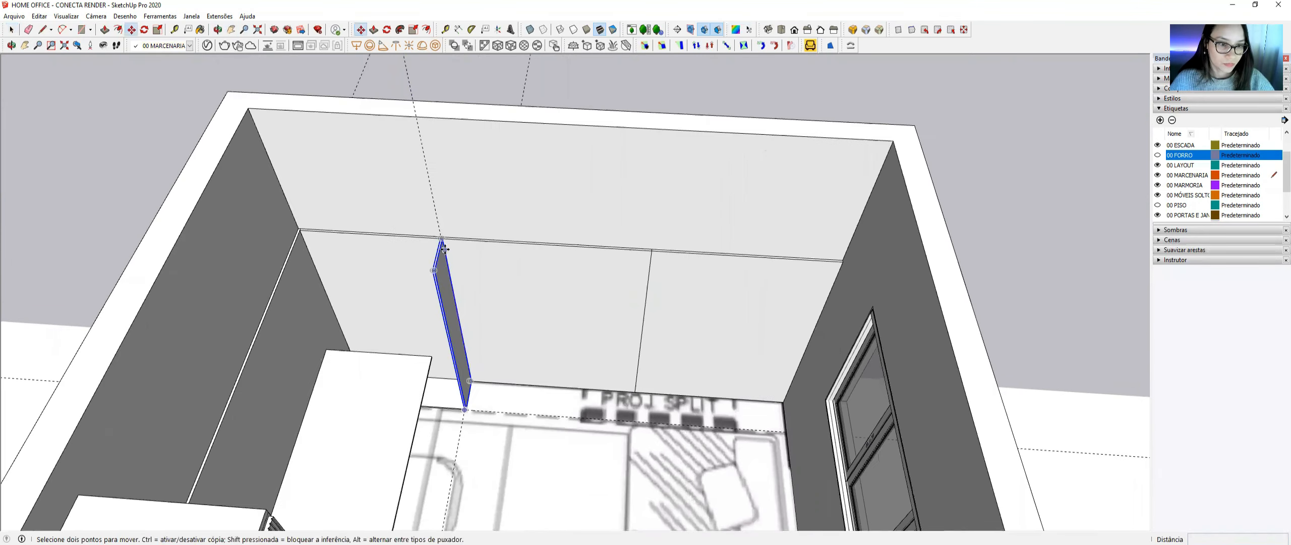
pyautogui.scroll(1, 444, 248)
pyautogui.scroll(2, 438, 221)
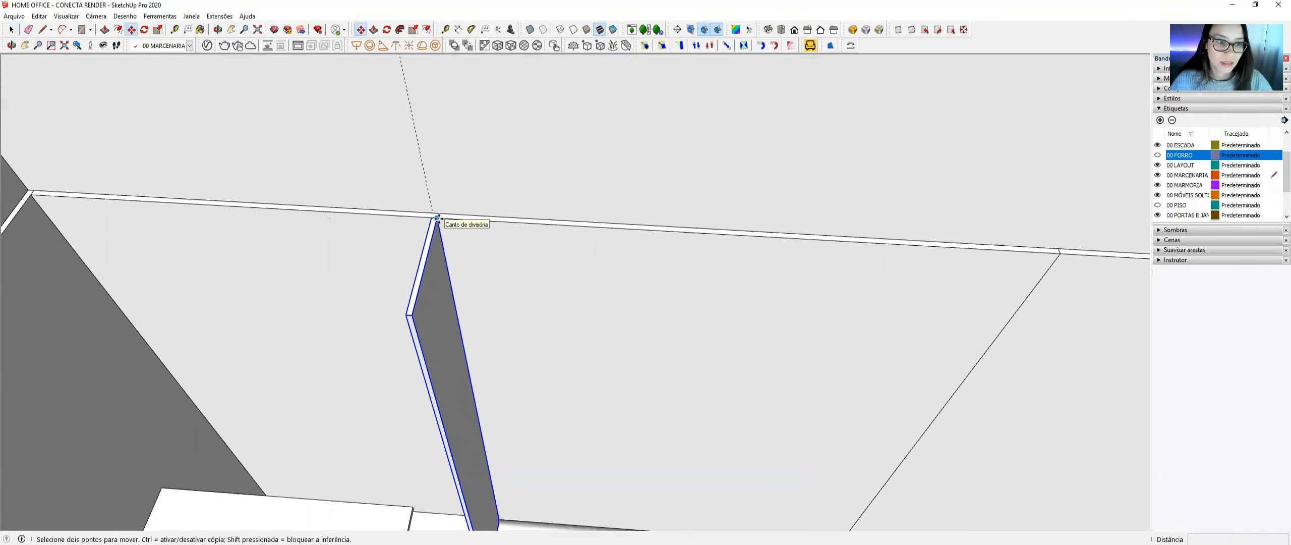
pyautogui.press('ctrl')
pyautogui.click(437, 218)
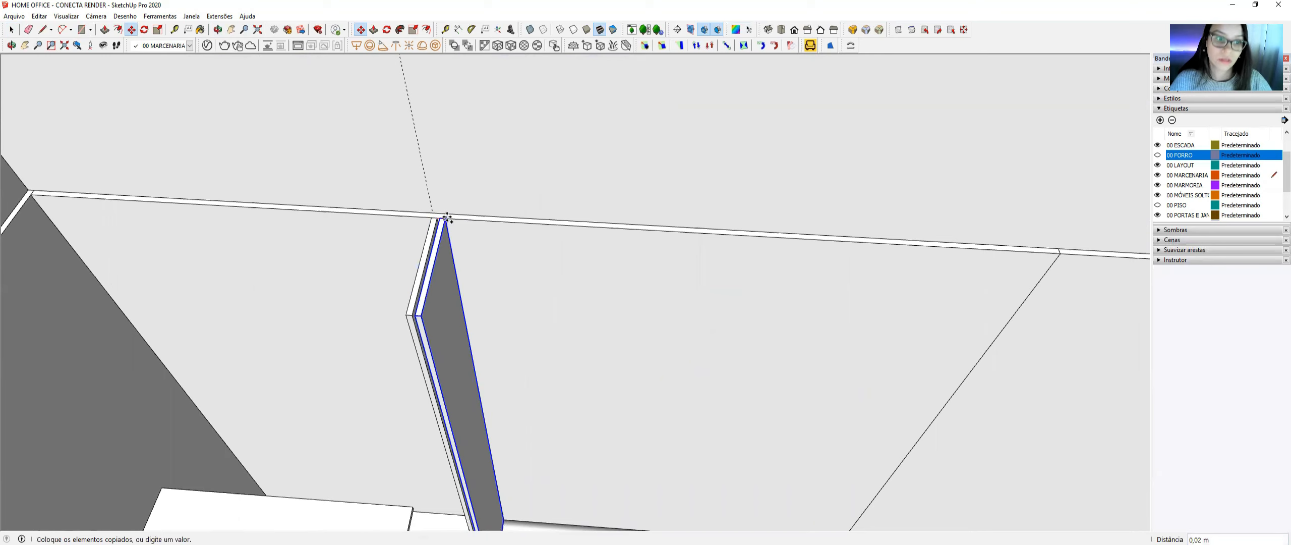
pyautogui.scroll(-5, 448, 217)
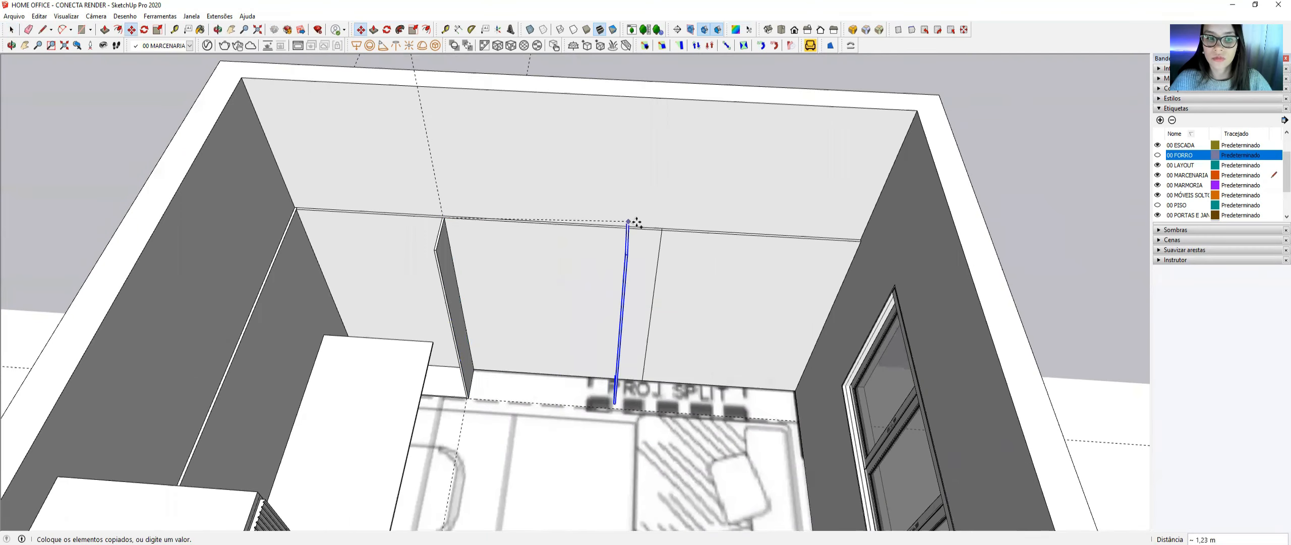
pyautogui.click(862, 241)
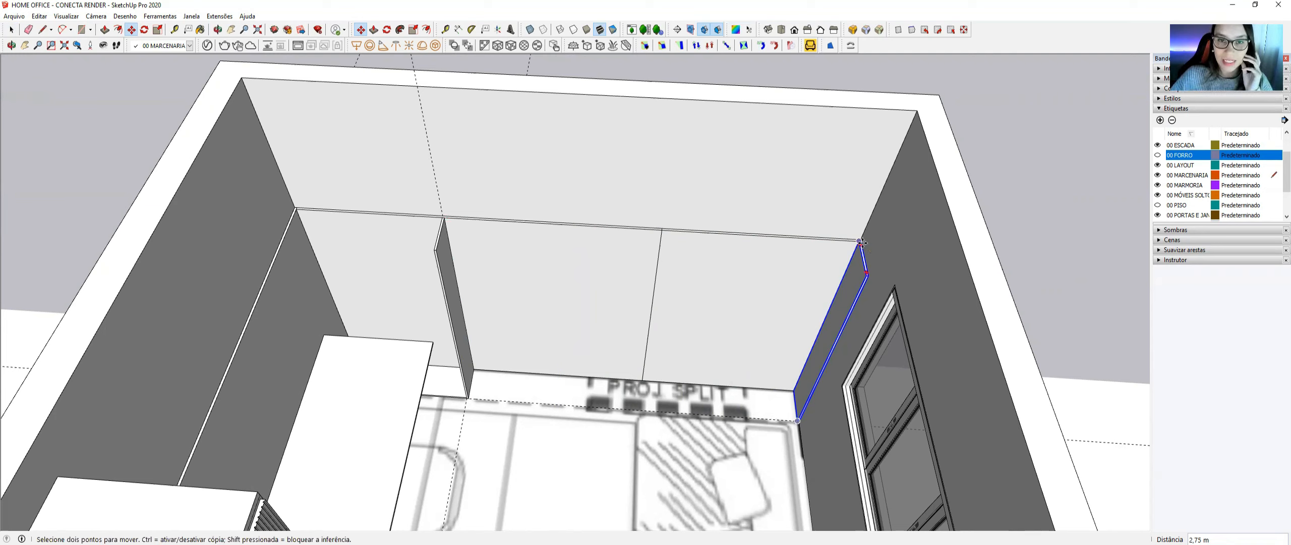
# - Divide the copied distance into seven equal spaces with /7 and delete the divider copy against the side wall
pyautogui.write('/')
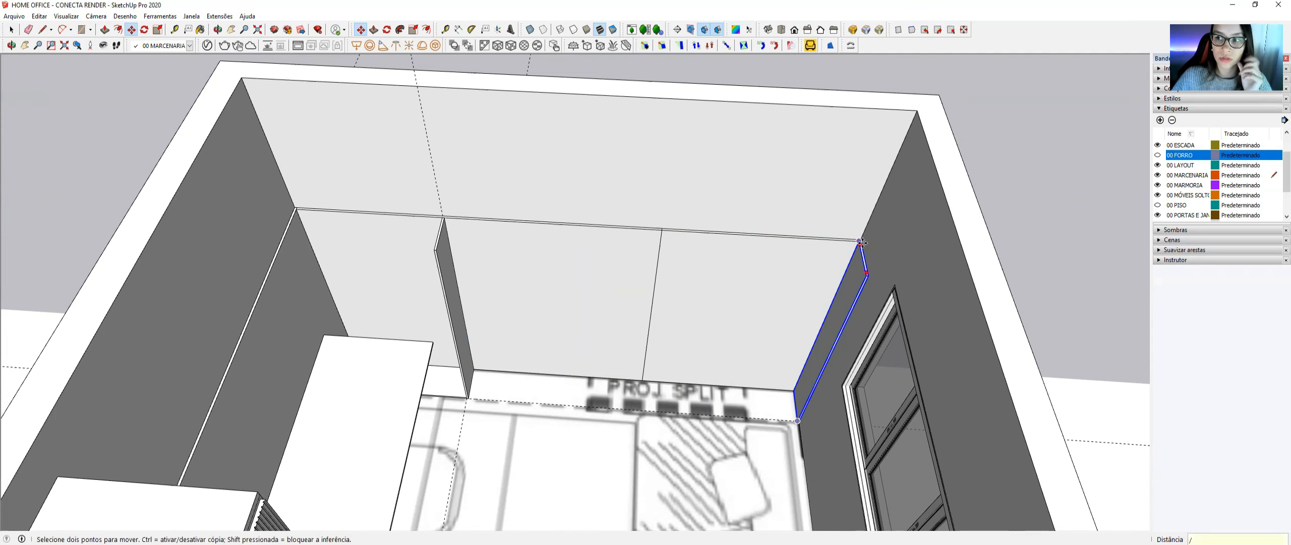
pyautogui.moveTo(861, 242); pyautogui.dragTo(854, 227, button='middle')
pyautogui.write('7')
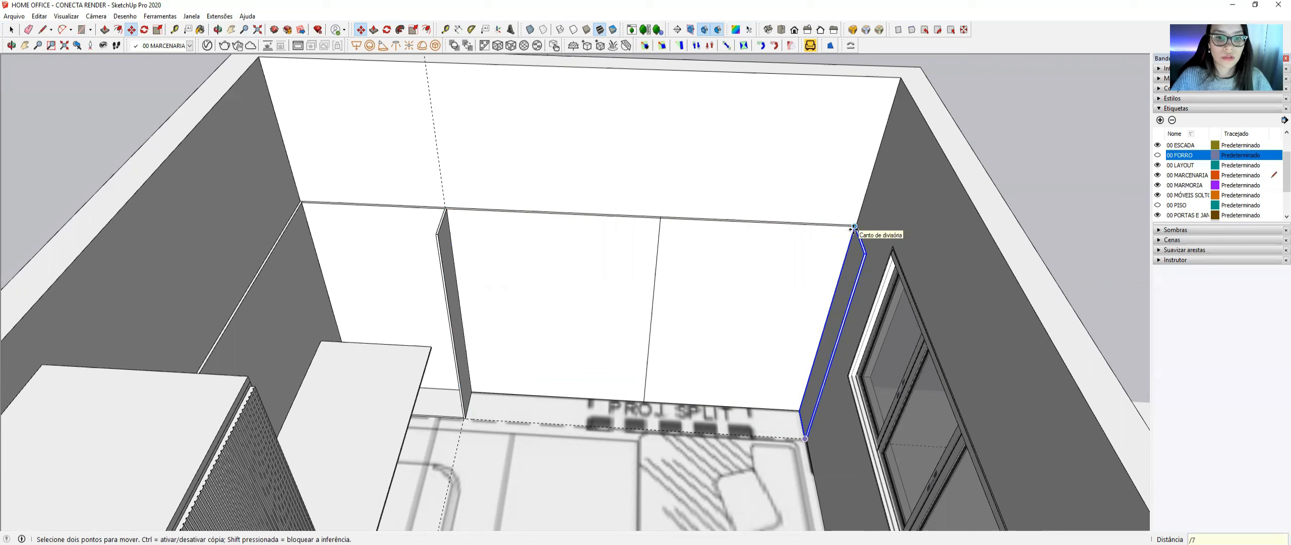
pyautogui.press('Return')
pyautogui.press('space')
pyautogui.click(860, 250)
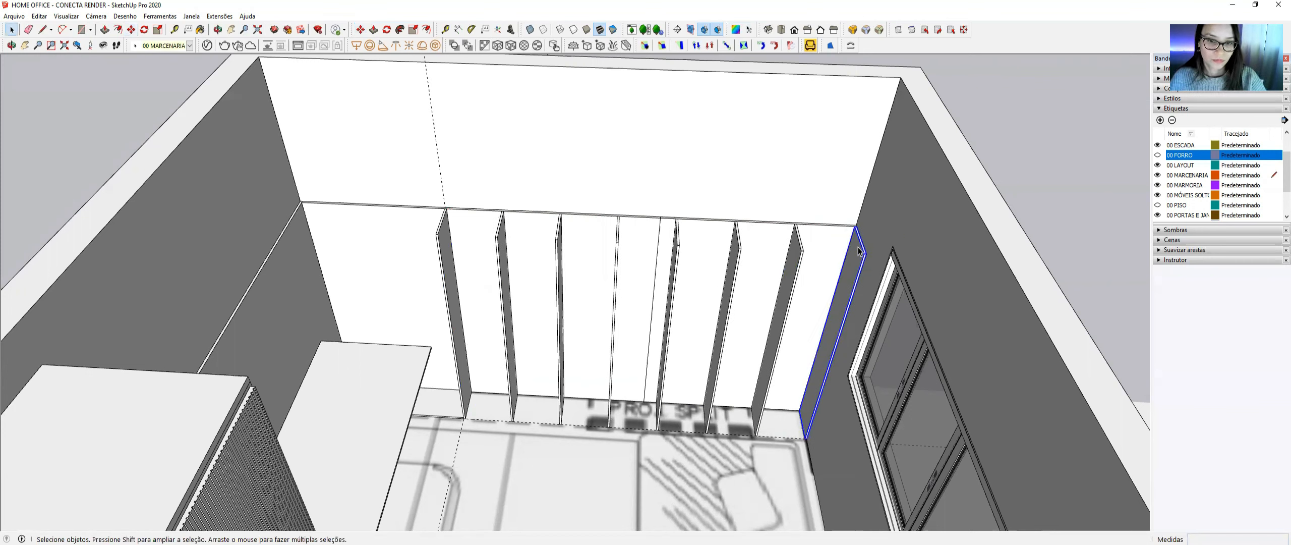
pyautogui.click(838, 247)
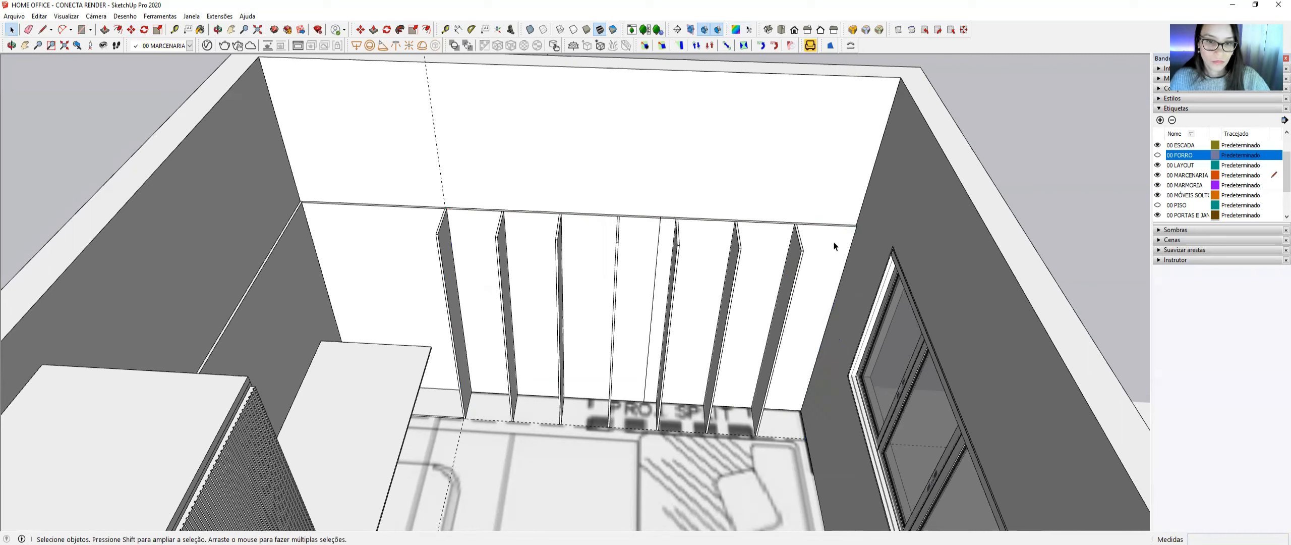
pyautogui.click(678, 242)
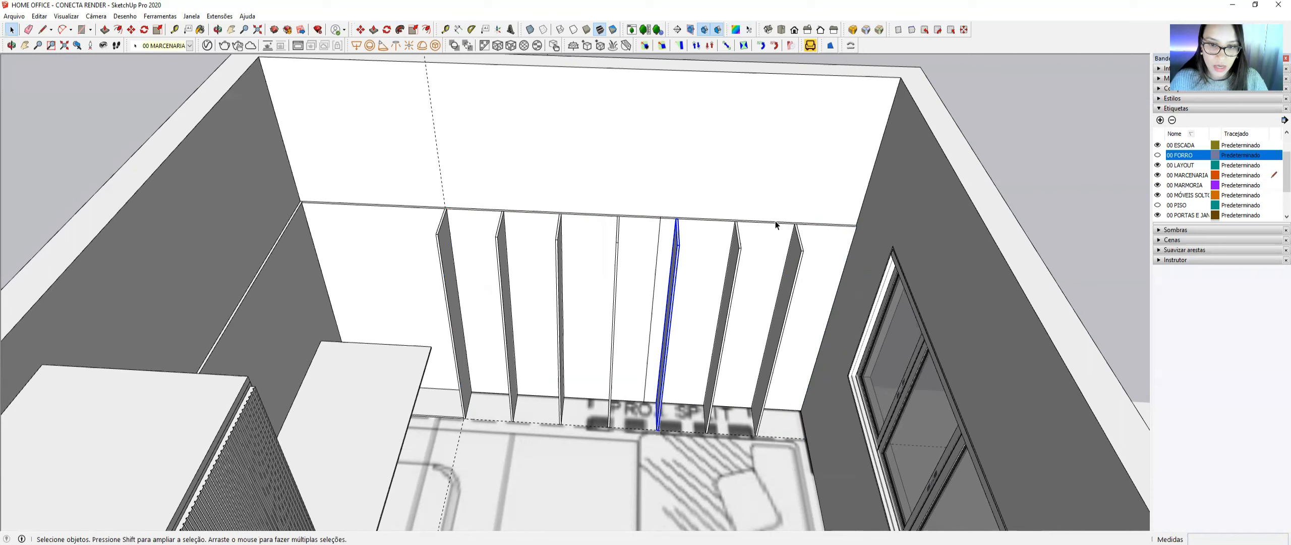
pyautogui.keyDown('ctrl'); pyautogui.click(619, 241); pyautogui.keyUp('ctrl')
pyautogui.keyDown('ctrl'); pyautogui.click(557, 238); pyautogui.keyUp('ctrl')
pyautogui.keyDown('ctrl'); pyautogui.click(496, 238); pyautogui.keyUp('ctrl')
pyautogui.press('m')
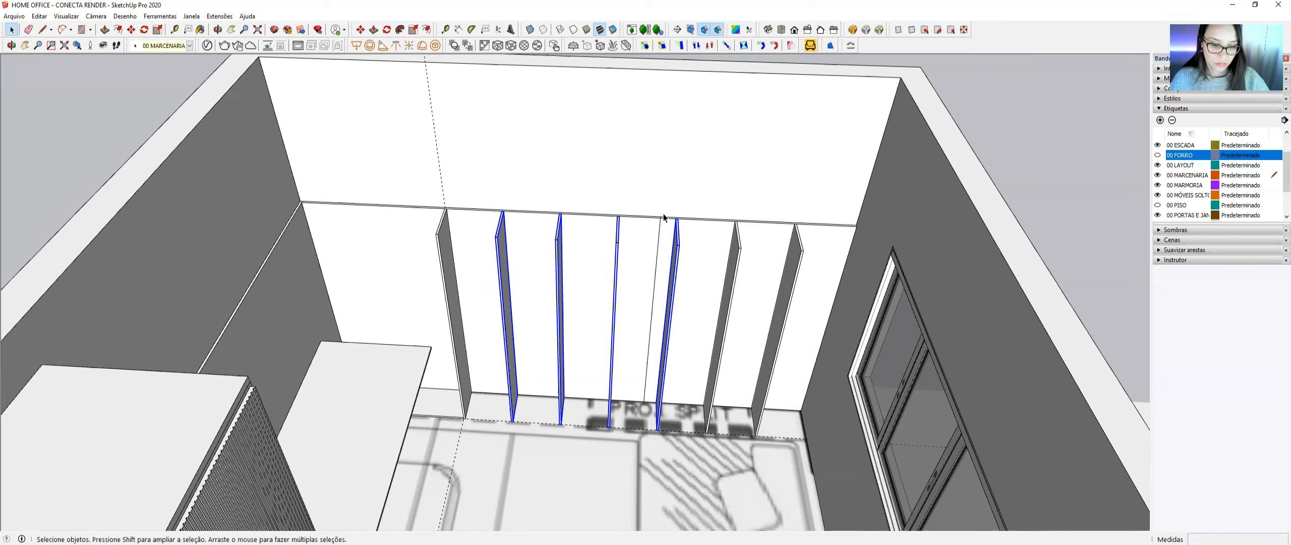
pyautogui.scroll(1, 668, 213)
pyautogui.scroll(1, 676, 213)
pyautogui.scroll(-2, 675, 217)
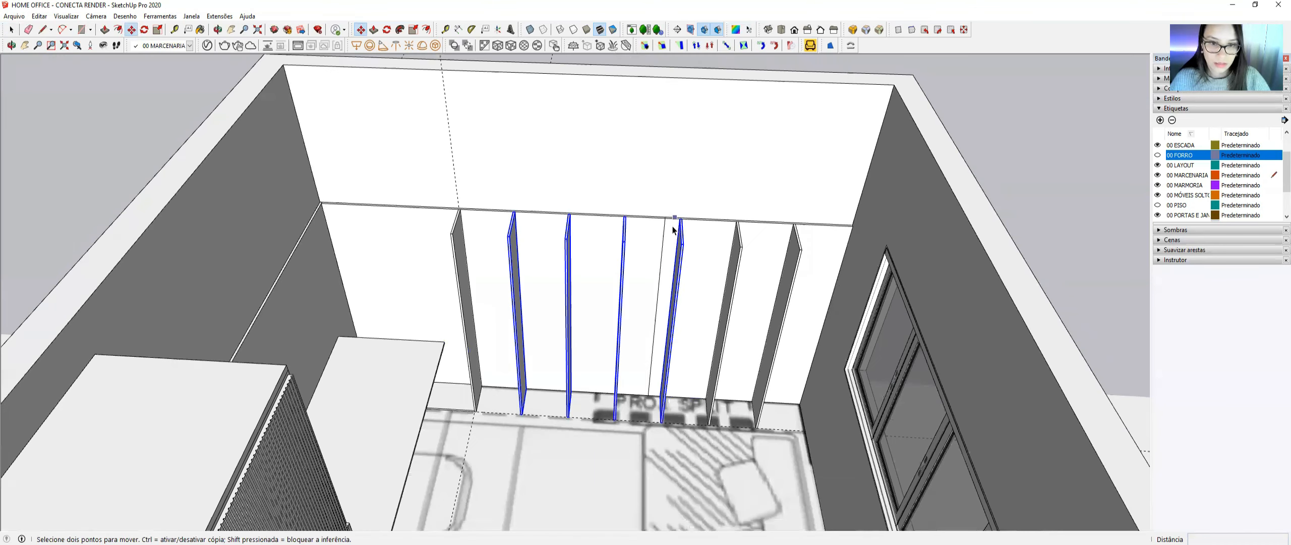
pyautogui.press('space')
# - Scale the lower wall panel nearest the window so its inner edge aligns with the fifth divider
pyautogui.scroll(2, 671, 225)
pyautogui.click(669, 268)
pyautogui.press('s')
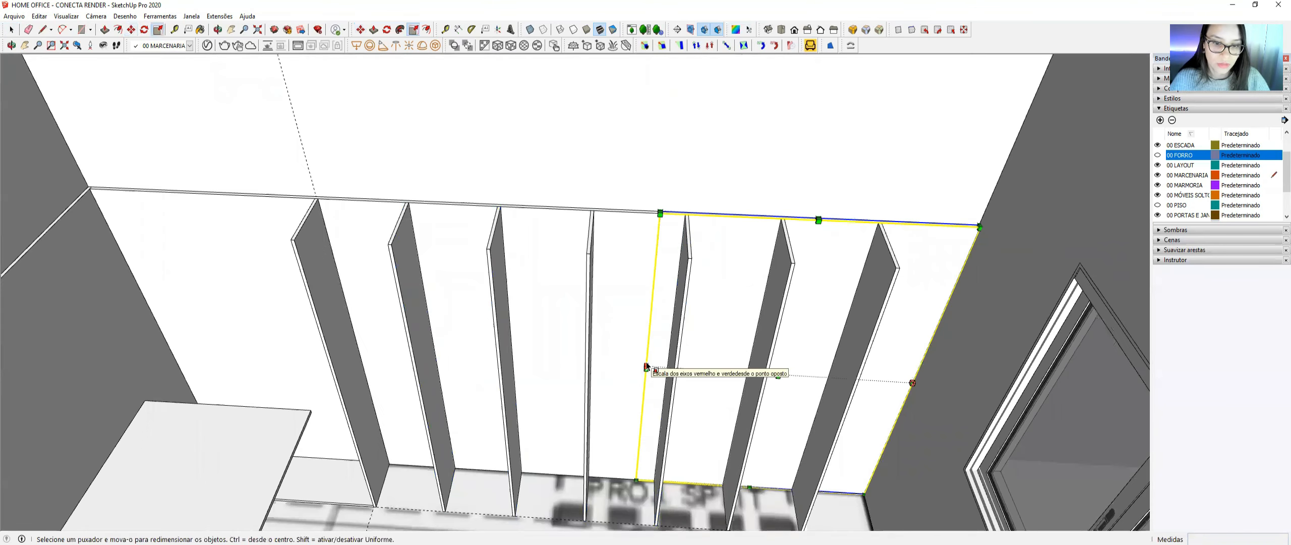
pyautogui.moveTo(646, 367); pyautogui.dragTo(663, 363)
# - Scale the lower wall panel on the desk side so its edge meets the neighbouring panel at the fifth divider
pyautogui.press('space')
pyautogui.click(650, 304)
pyautogui.press('s')
pyautogui.press('space')
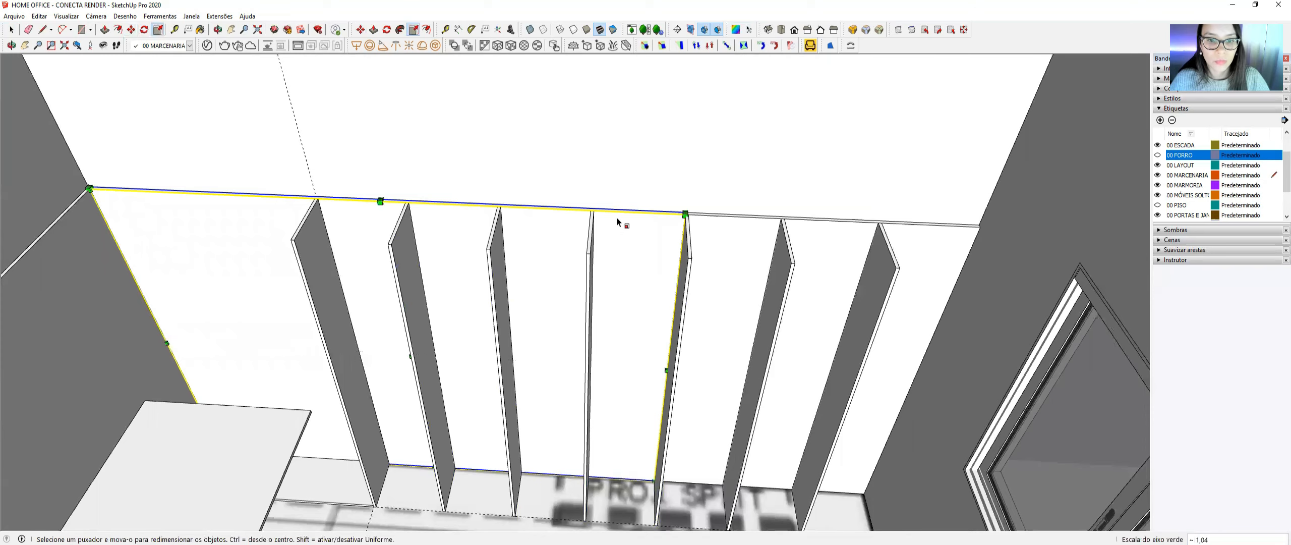
pyautogui.scroll(-1, 618, 221)
pyautogui.scroll(-3, 616, 219)
pyautogui.scroll(-1, 655, 274)
pyautogui.click(658, 212)
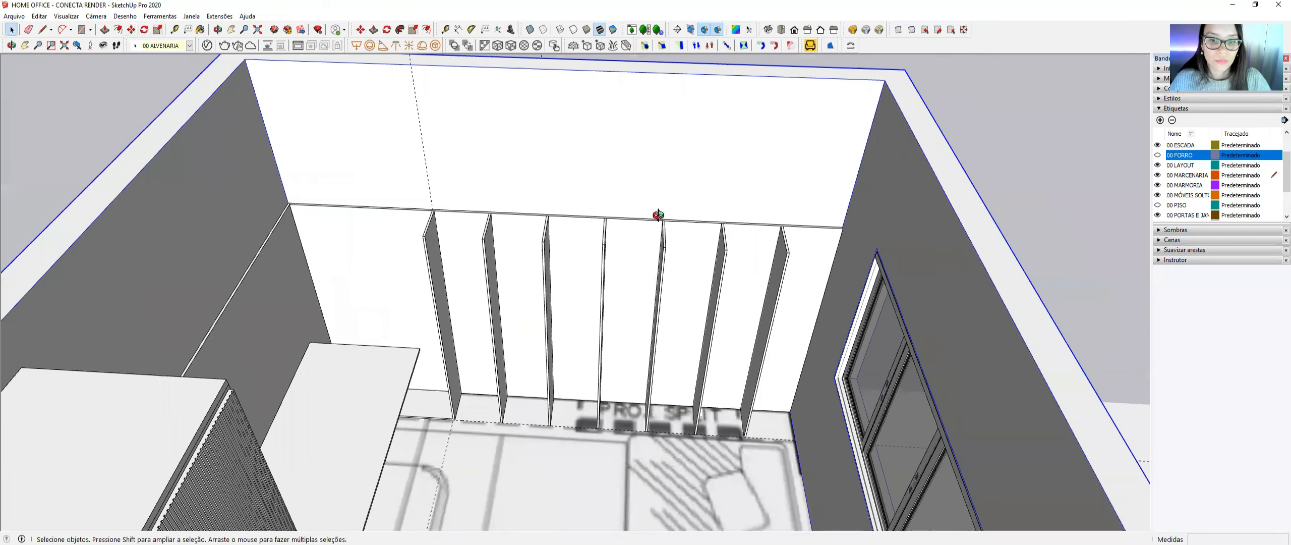
pyautogui.scroll(2, 670, 223)
pyautogui.click(690, 245)
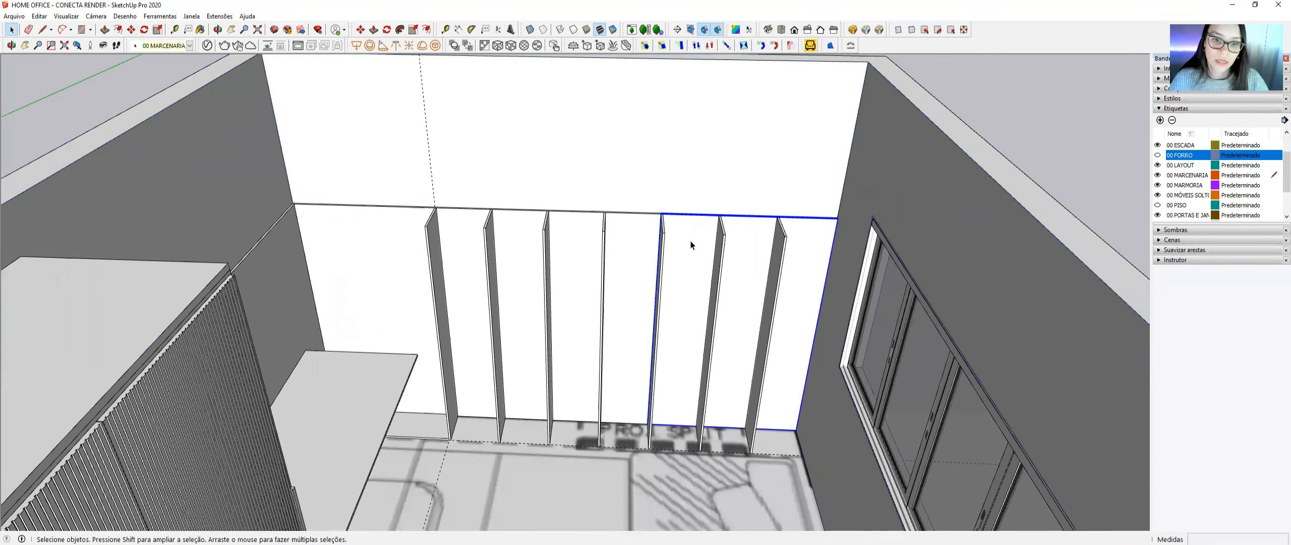
pyautogui.click(644, 232)
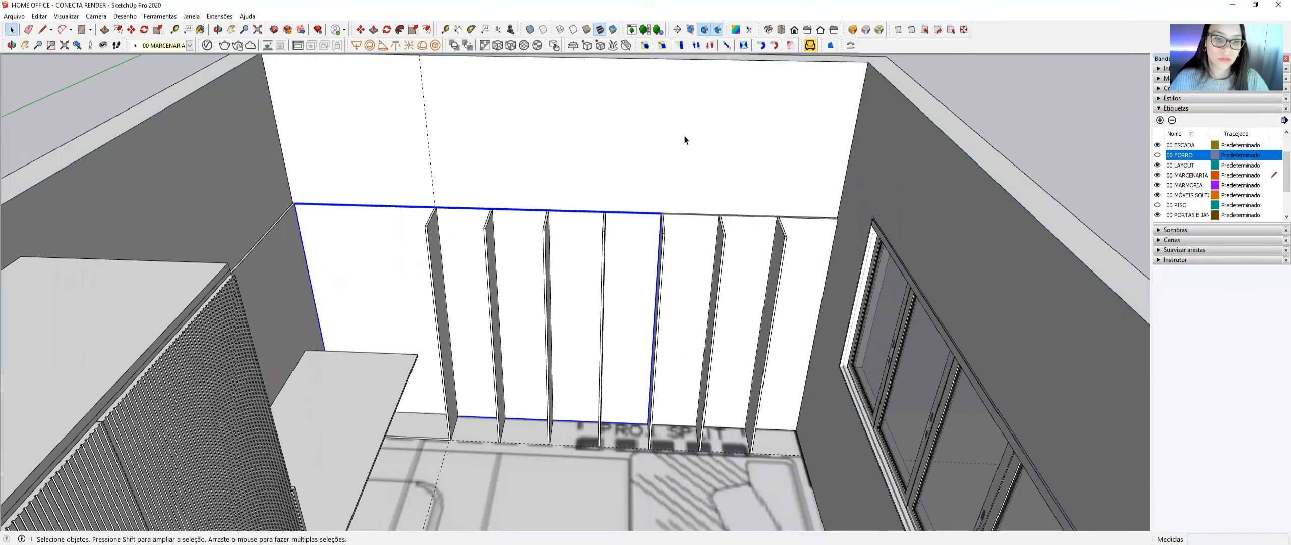
pyautogui.press('m')
pyautogui.moveTo(674, 213); pyautogui.dragTo(651, 250, button='middle')
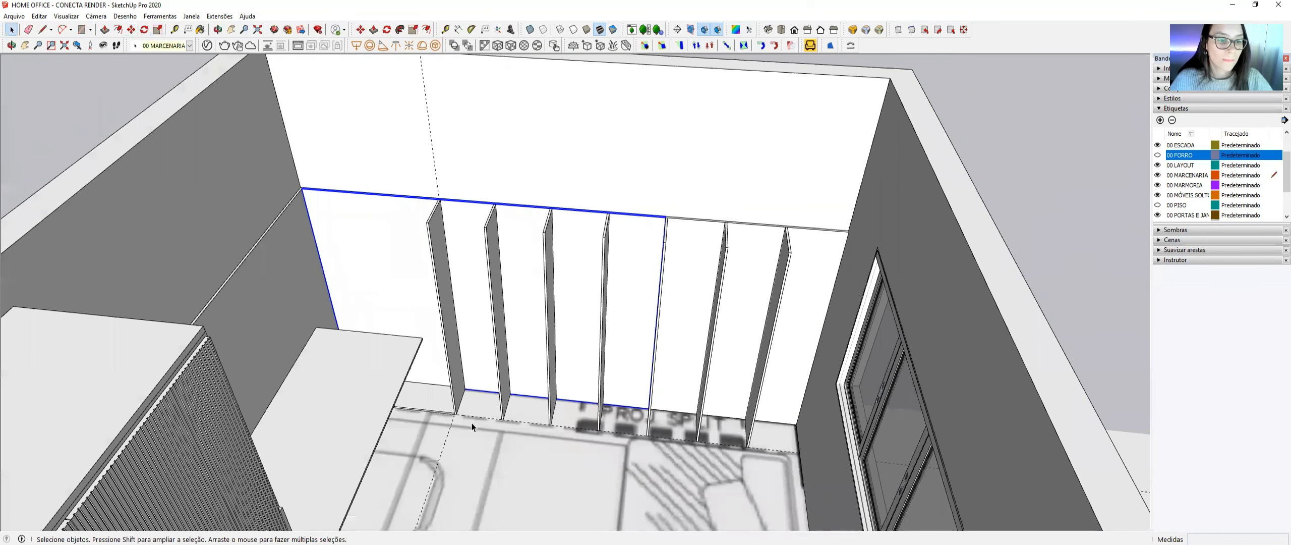
# - Raise the short shelf board 0.36 m off the floor and about 0.16 m further, keeping it below the desk top
pyautogui.click(439, 397)
pyautogui.moveTo(440, 397); pyautogui.dragTo(496, 327, button='middle')
pyautogui.moveTo(453, 230); pyautogui.dragTo(438, 361, button='middle')
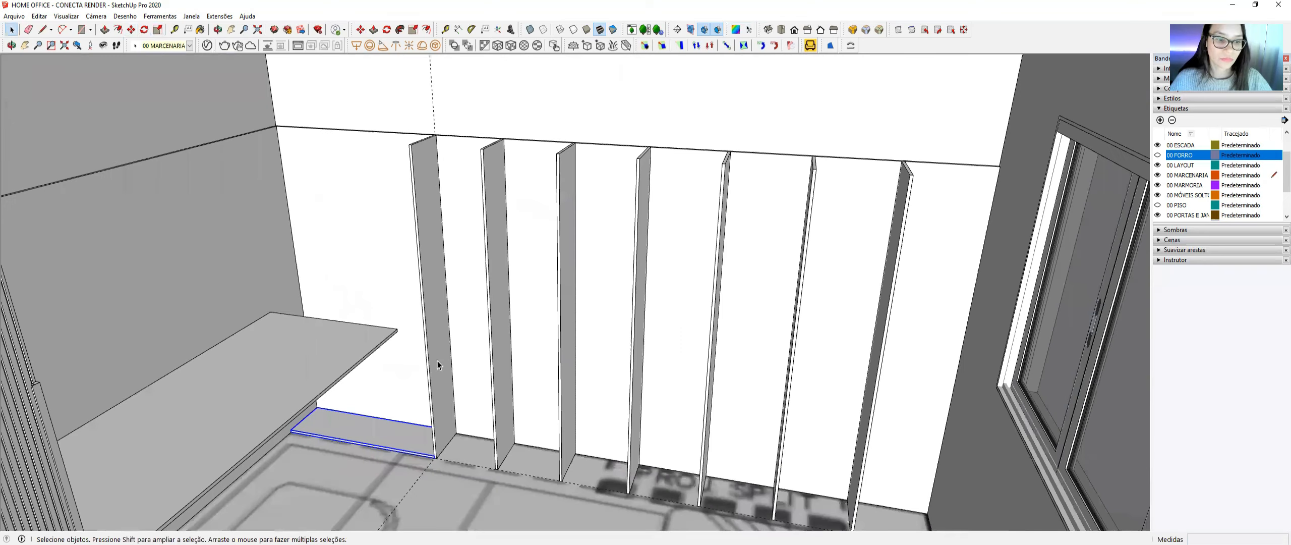
pyautogui.scroll(1, 426, 368)
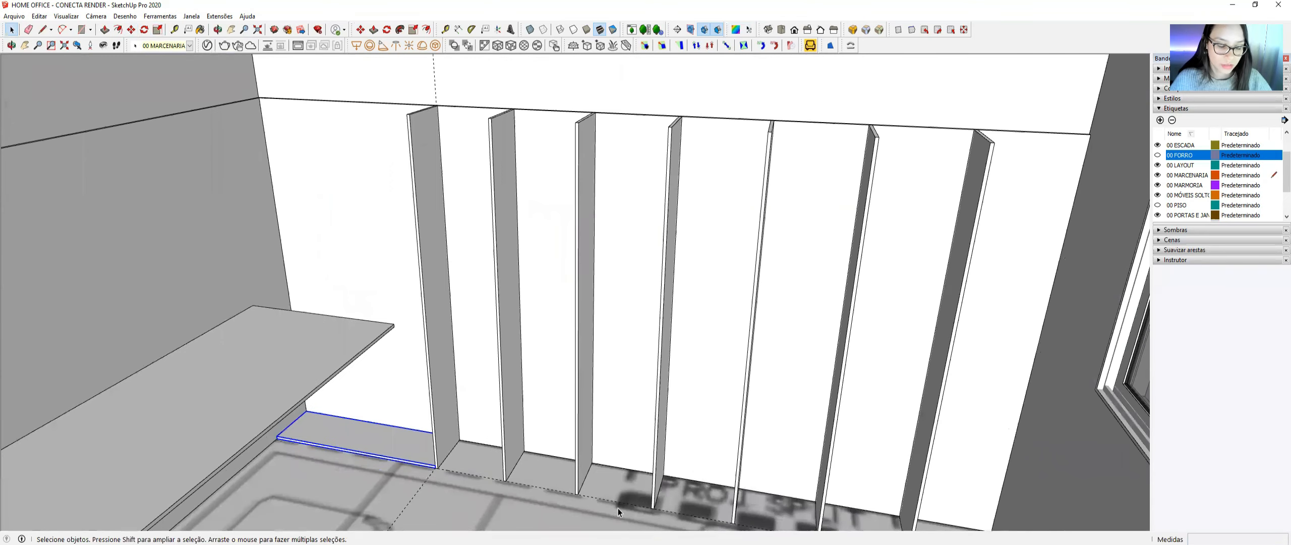
pyautogui.scroll(-2, 353, 437)
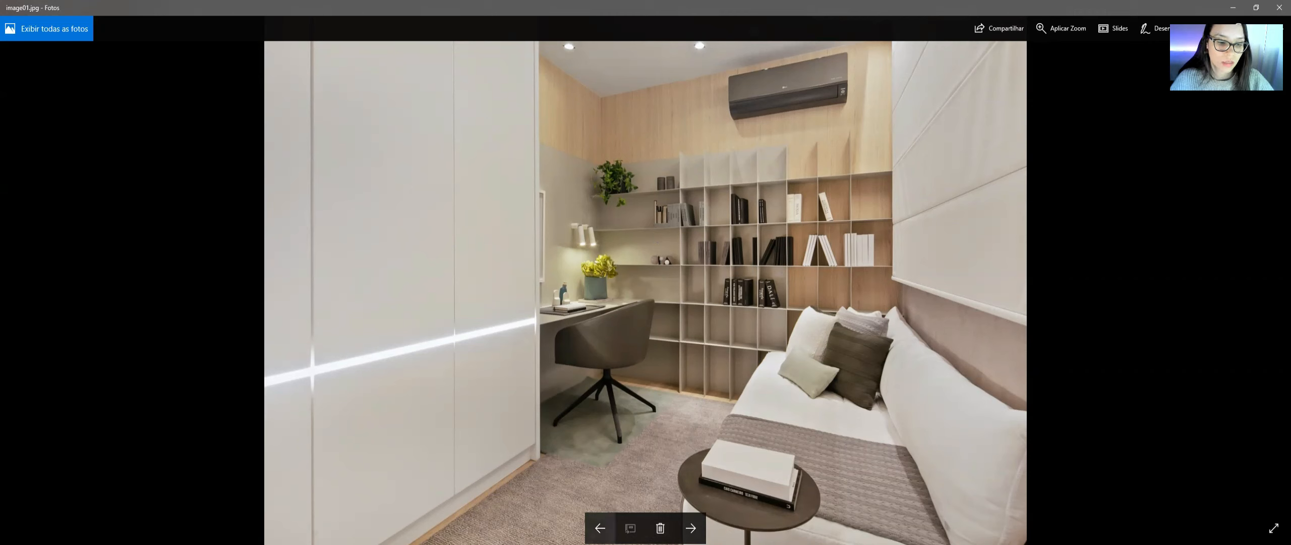
pyautogui.hotkey('alt', 'Tab')
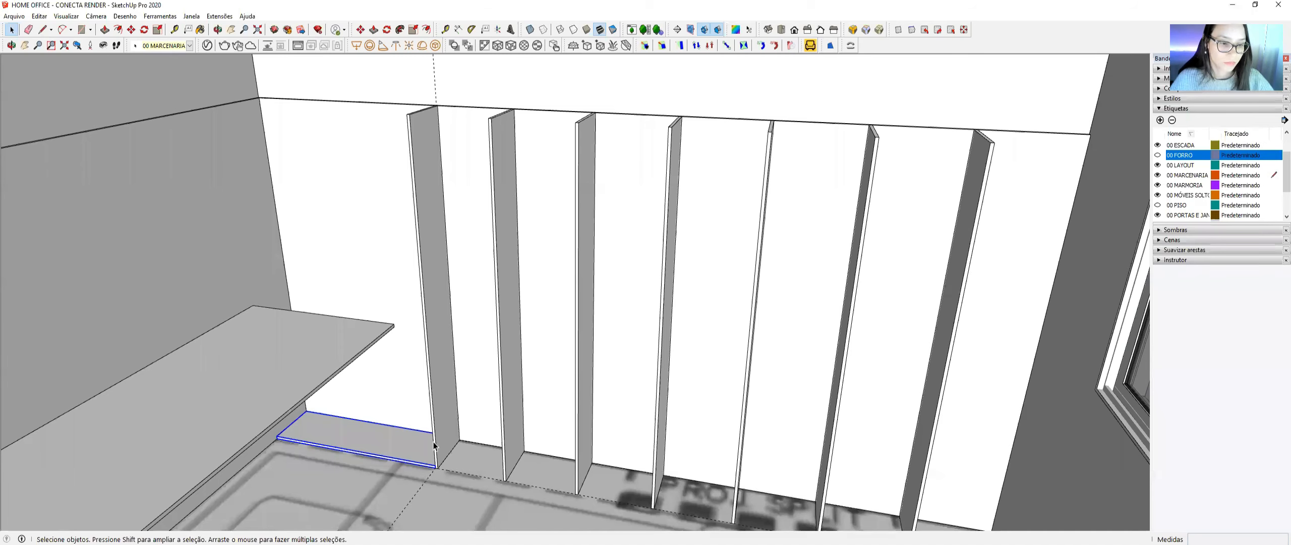
pyautogui.moveTo(407, 383); pyautogui.dragTo(337, 444, button='middle')
pyautogui.press('m')
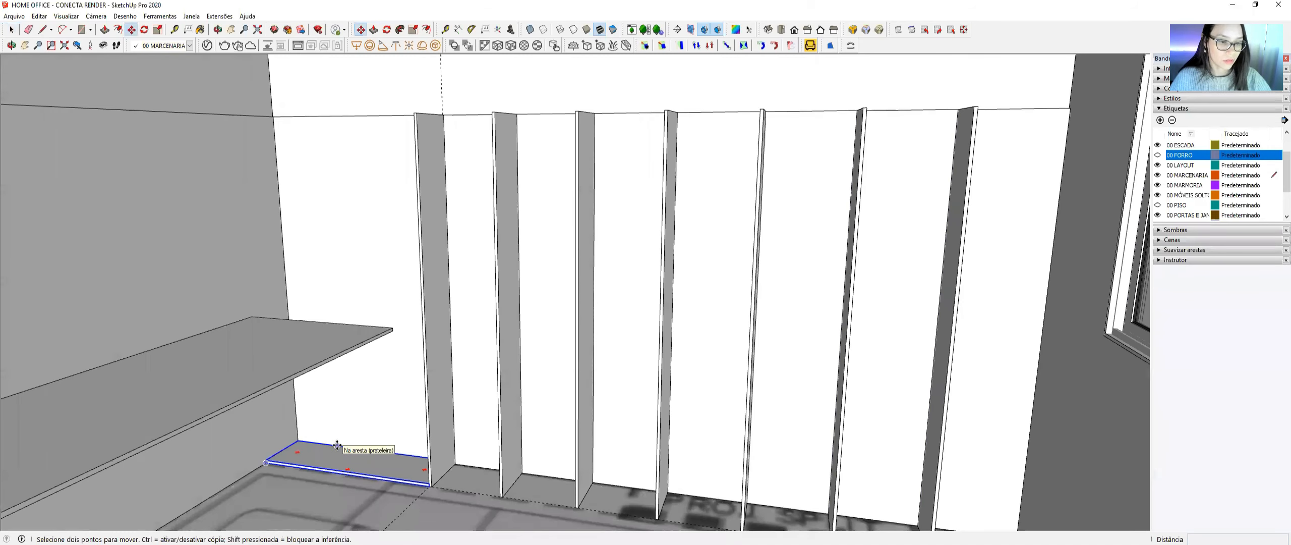
pyautogui.click(337, 445)
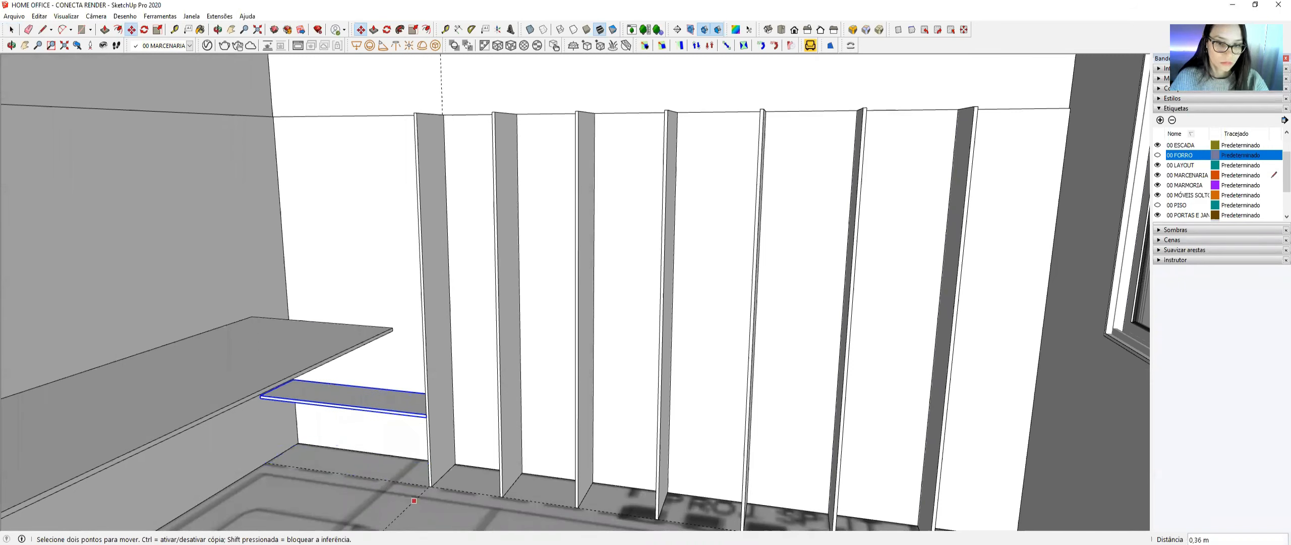
pyautogui.scroll(1, 407, 392)
pyautogui.moveTo(408, 391); pyautogui.dragTo(383, 383, button='middle')
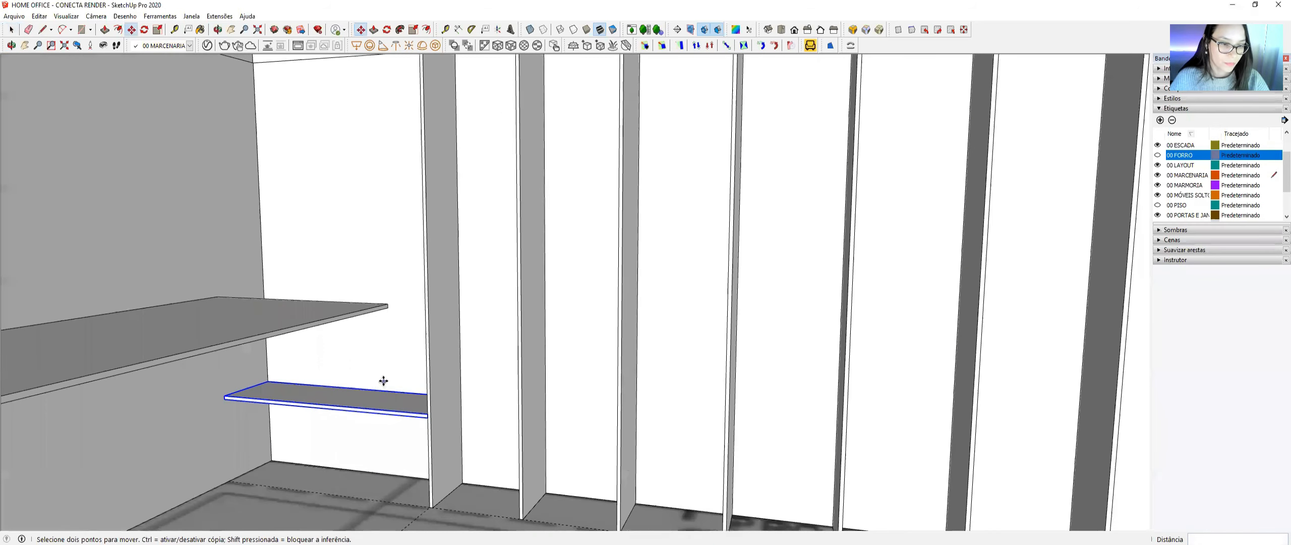
pyautogui.click(378, 391)
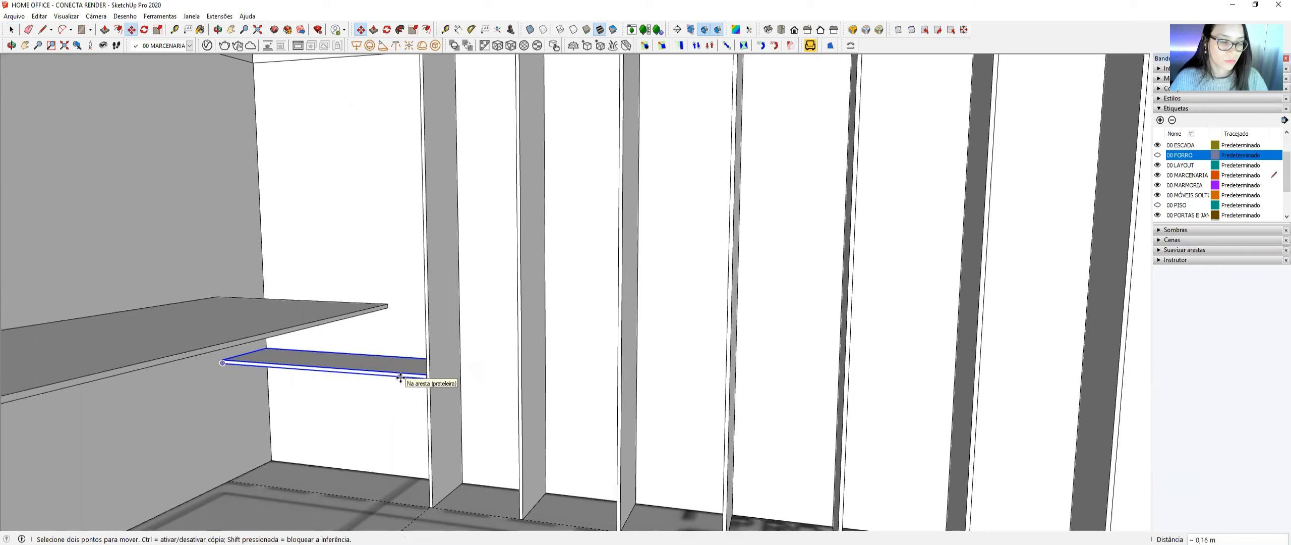
# - Copy the raised shelf board 0.27 m upward to the level of the desk top
pyautogui.click(400, 376)
pyautogui.press('ctrl')
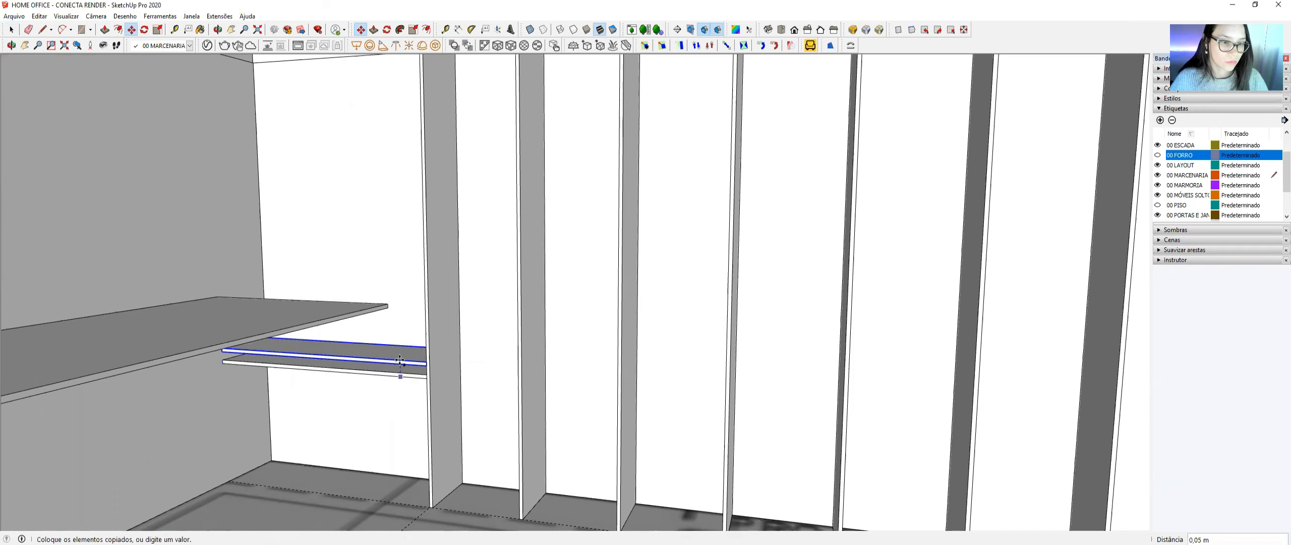
pyautogui.hotkey('alt', 'Tab')
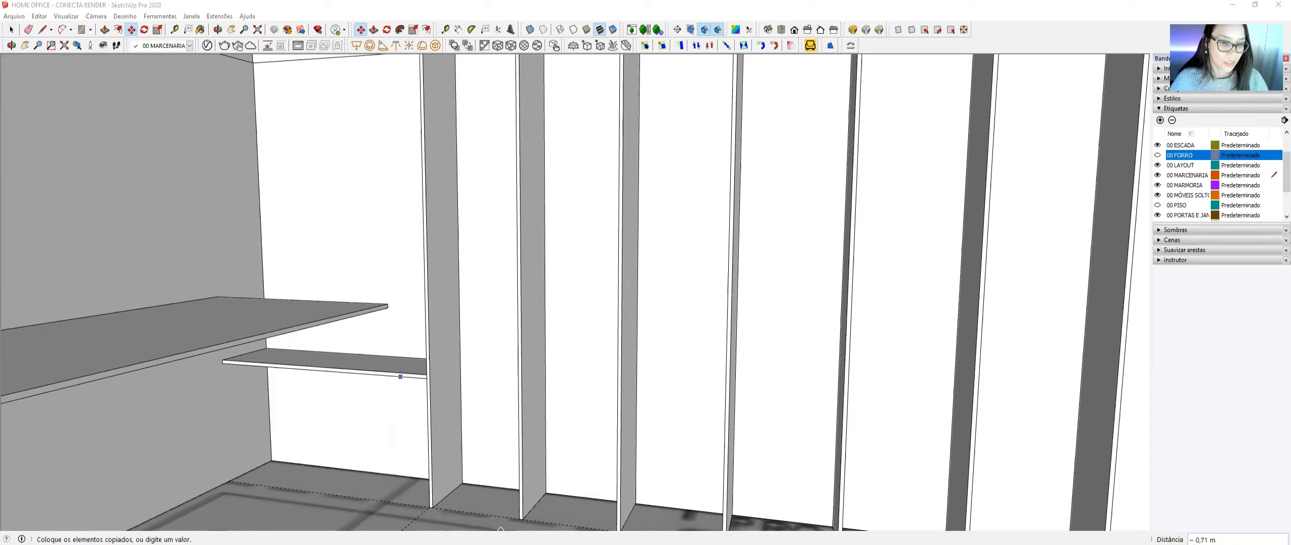
pyautogui.hotkey('alt', 'Tab')
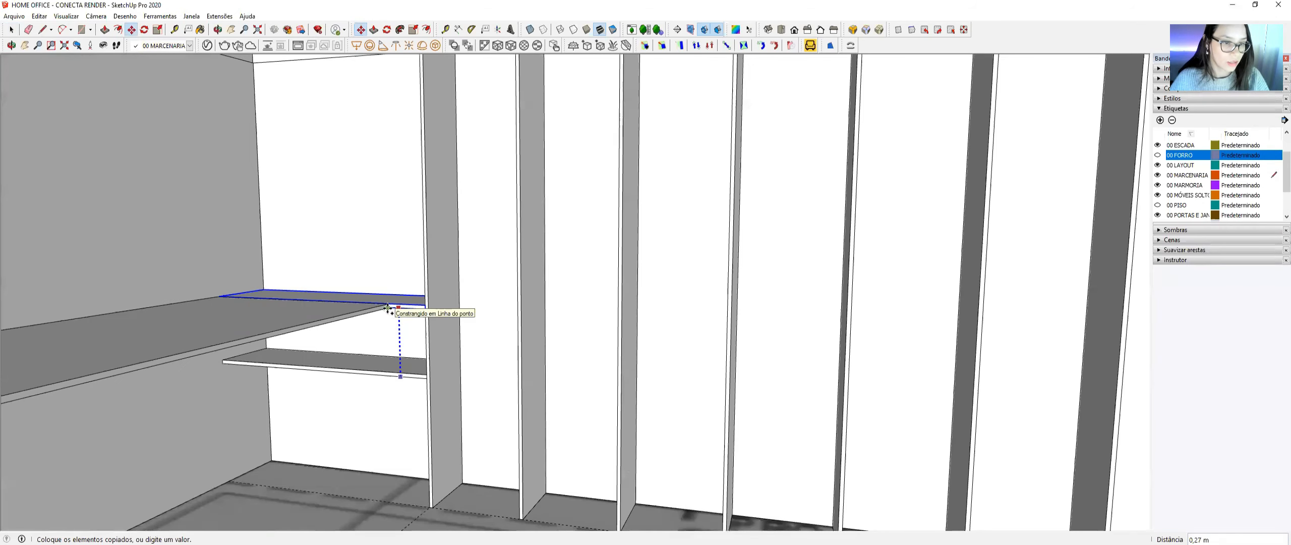
pyautogui.click(388, 304)
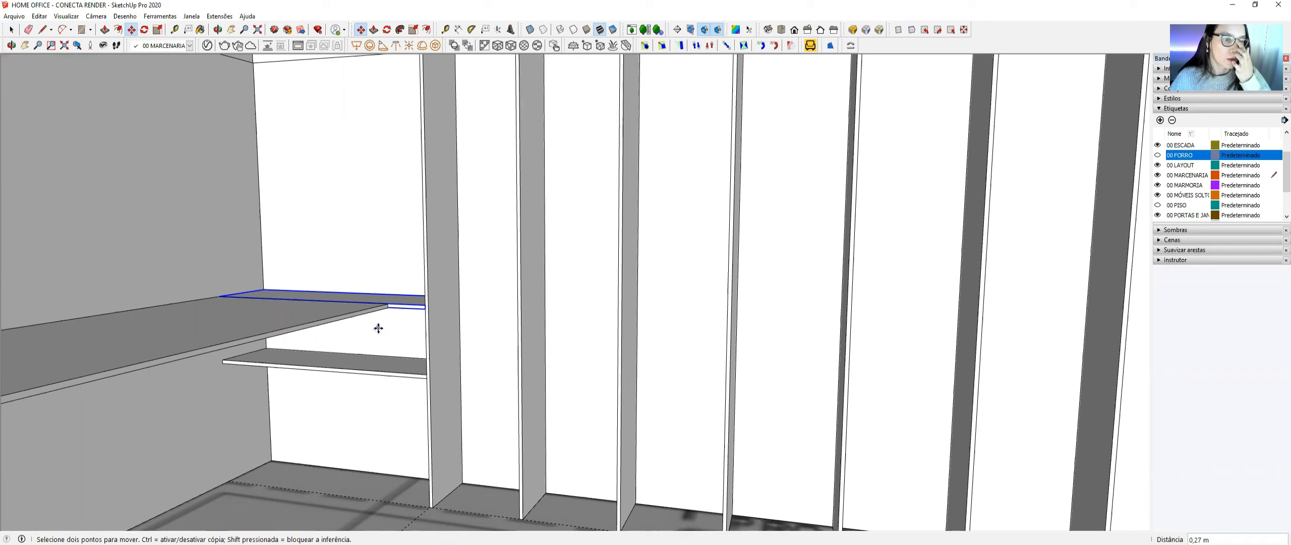
# - Measure the vertical gap between the lower short shelf board and the board at desk-top level
pyautogui.scroll(1, 391, 353)
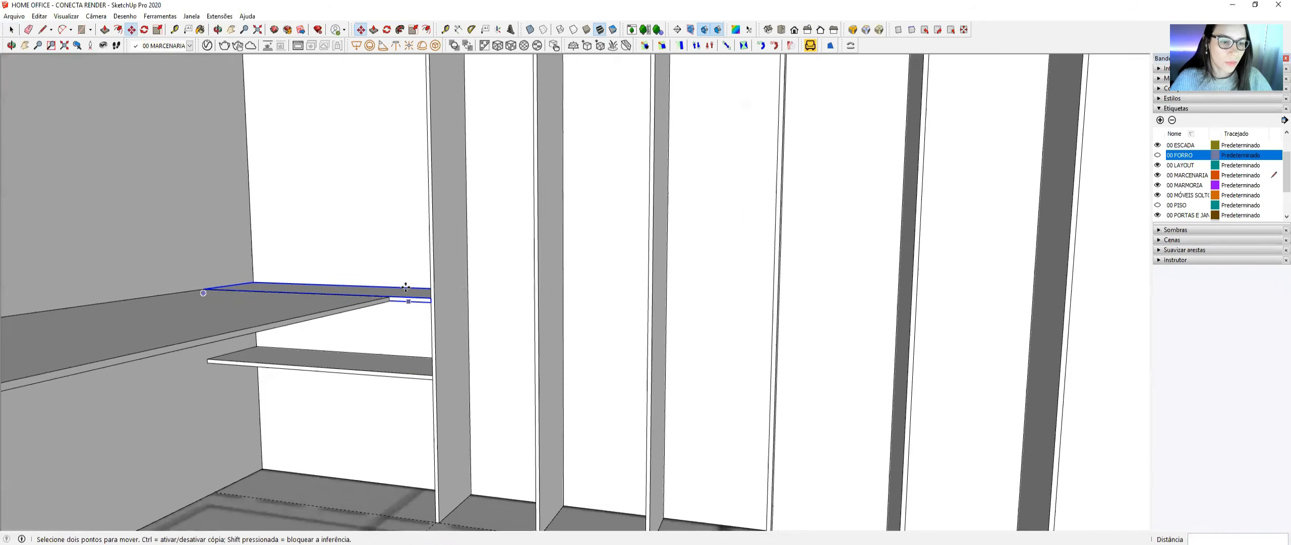
pyautogui.press('t')
pyautogui.click(404, 372)
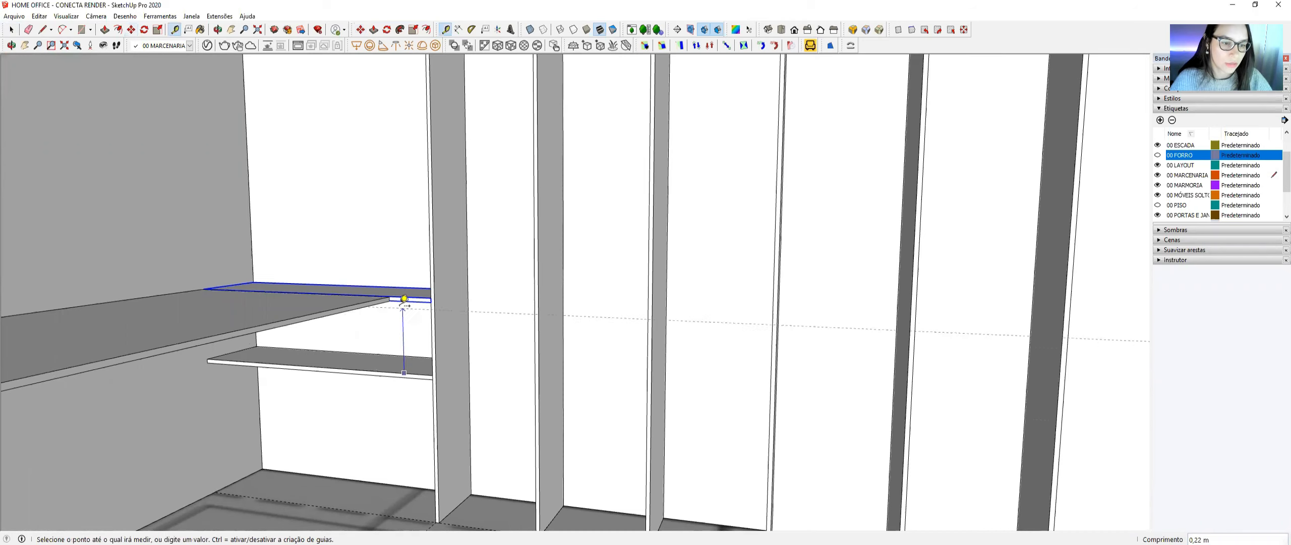
pyautogui.press('space')
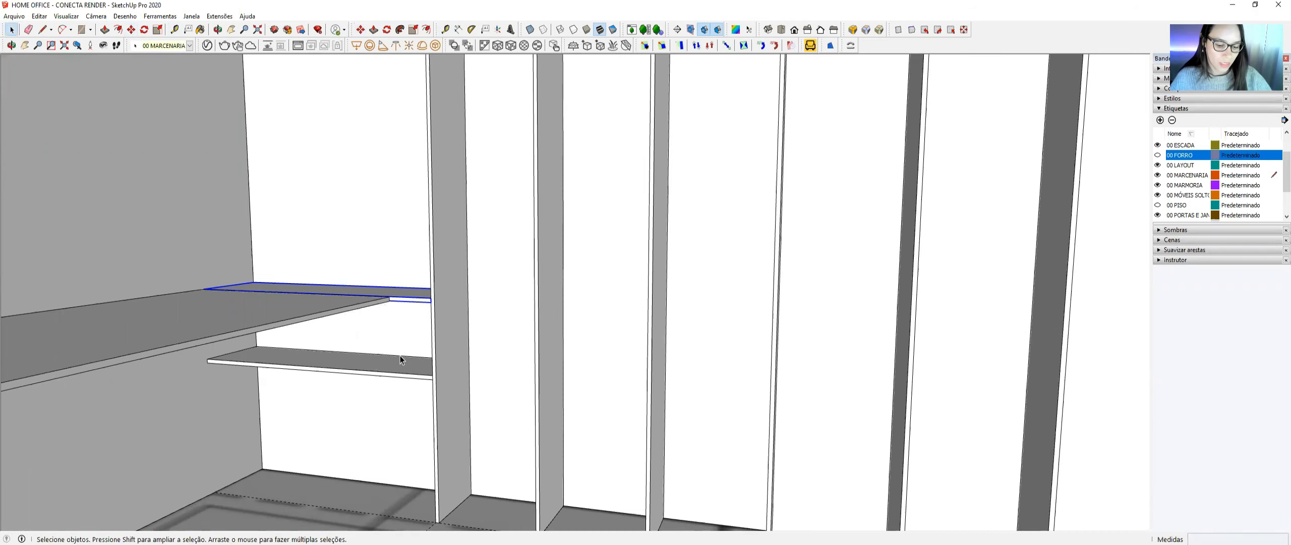
# - Copy the short shelf board at desk-top level 0.27 m straight up, repeated three times
pyautogui.press('m')
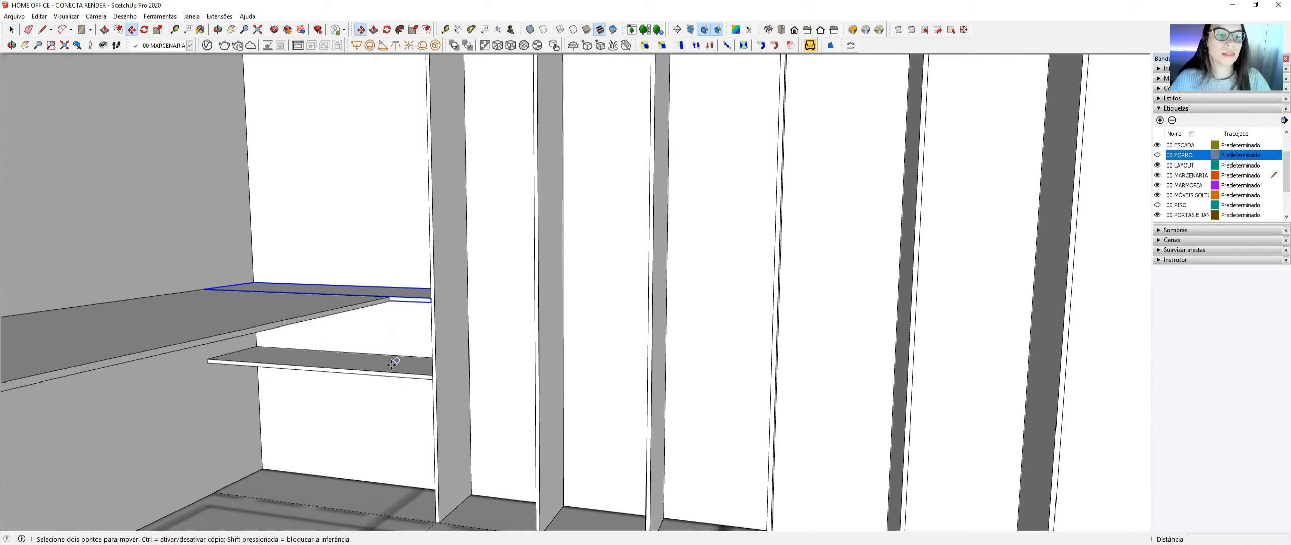
pyautogui.press('ctrl')
pyautogui.click(385, 371)
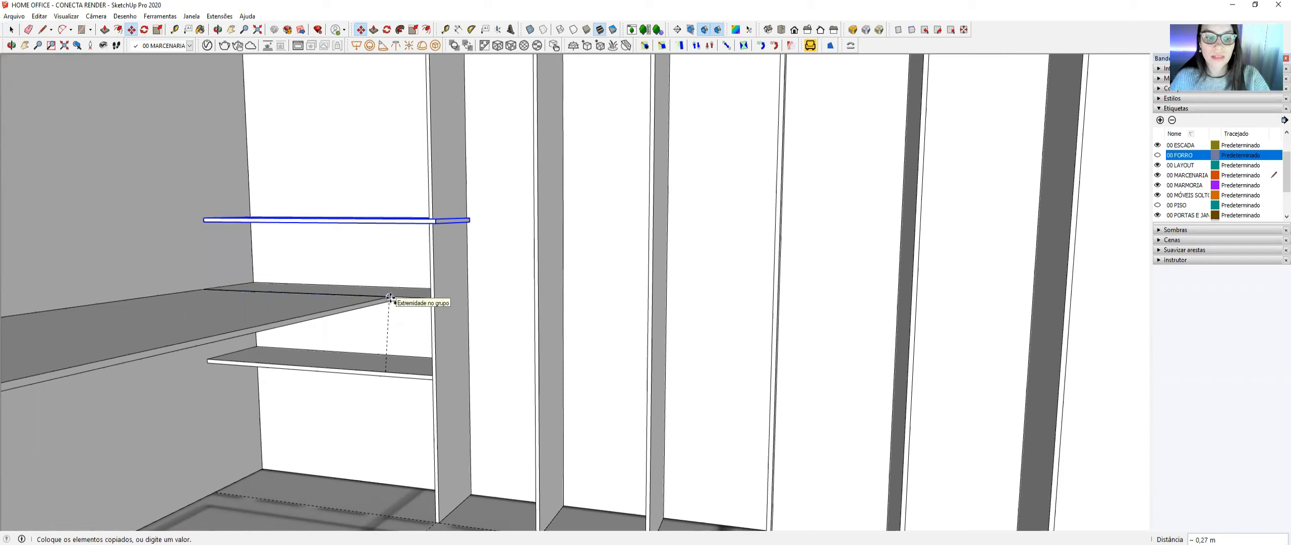
pyautogui.press('Up')
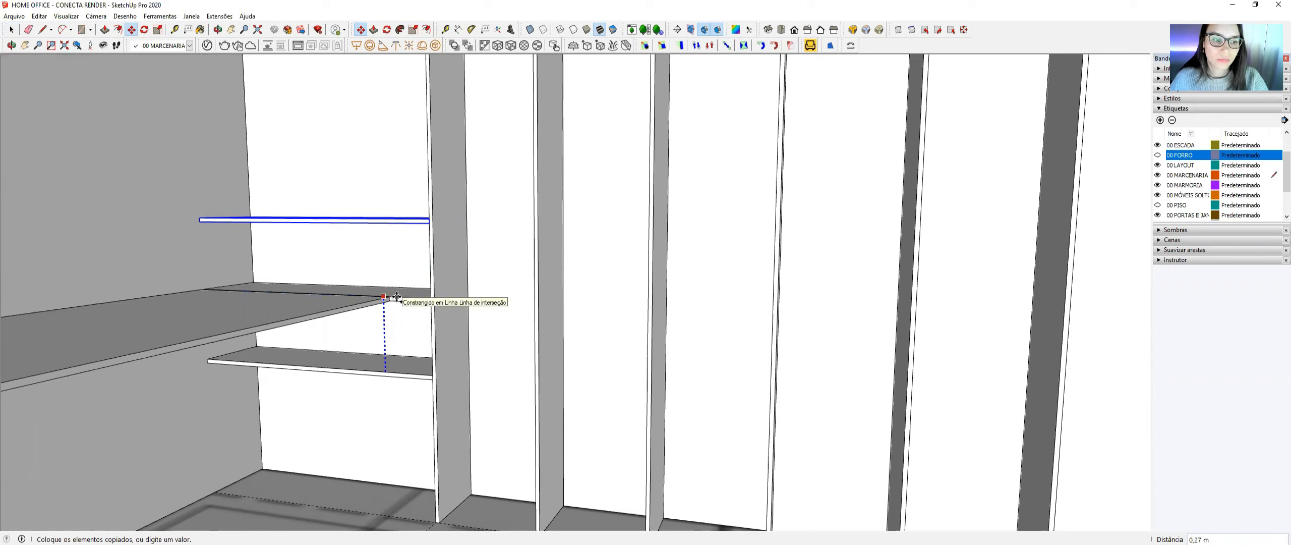
pyautogui.click(397, 298)
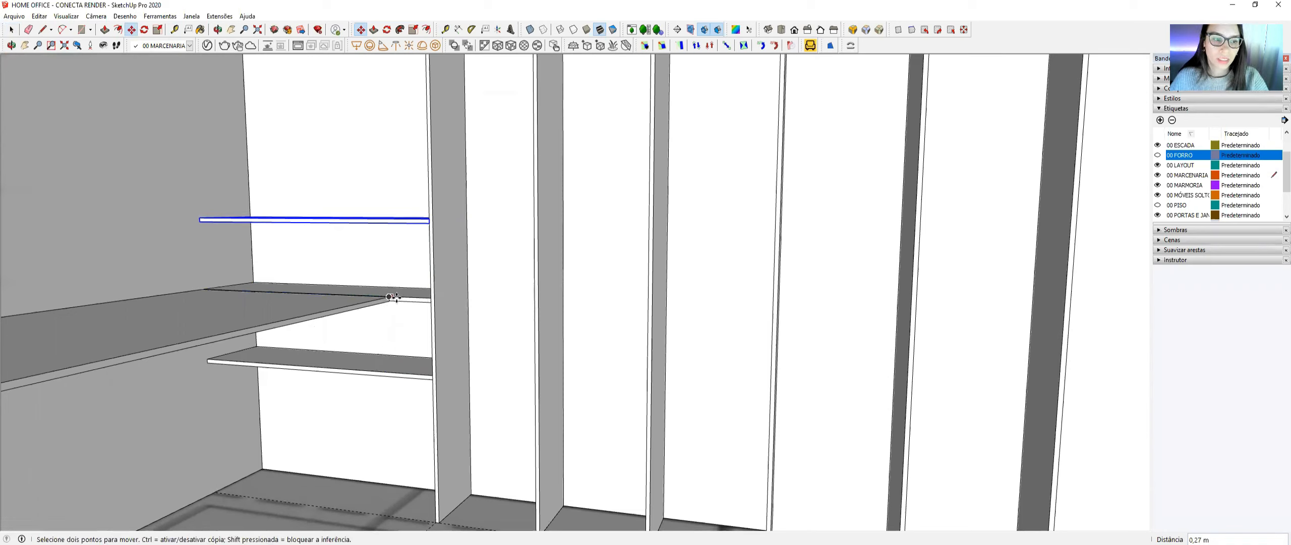
pyautogui.write('*3')
pyautogui.press('Return')
pyautogui.press('space')
pyautogui.keyDown('shift'); pyautogui.moveTo(427, 214); pyautogui.dragTo(510, 246, button='middle'); pyautogui.keyUp('shift')
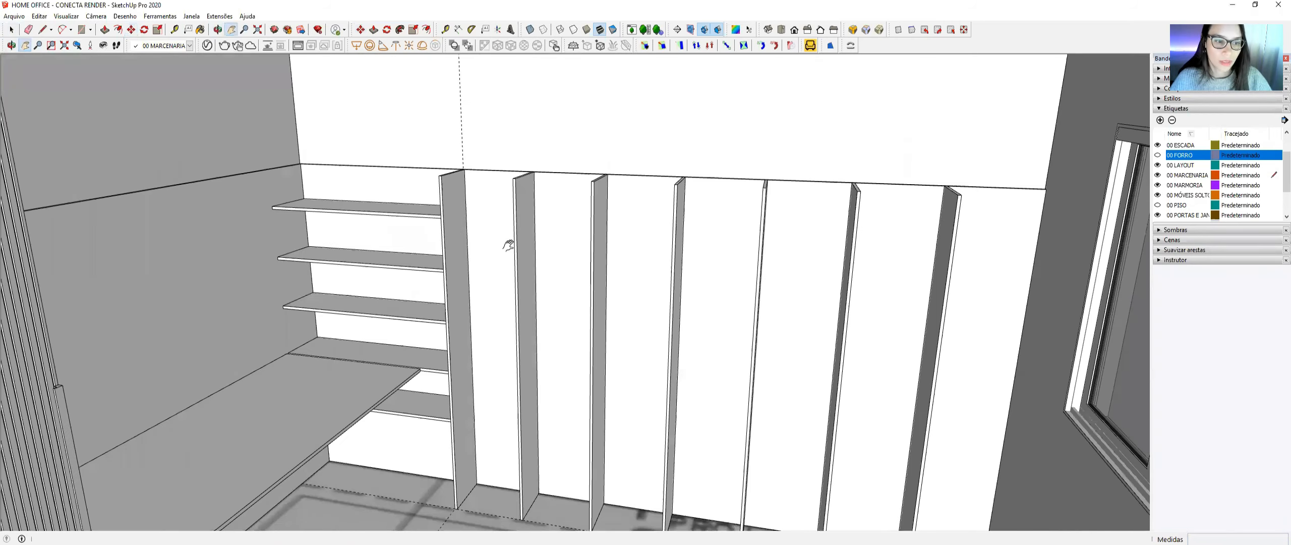
pyautogui.moveTo(415, 239); pyautogui.dragTo(810, 207, button='middle')
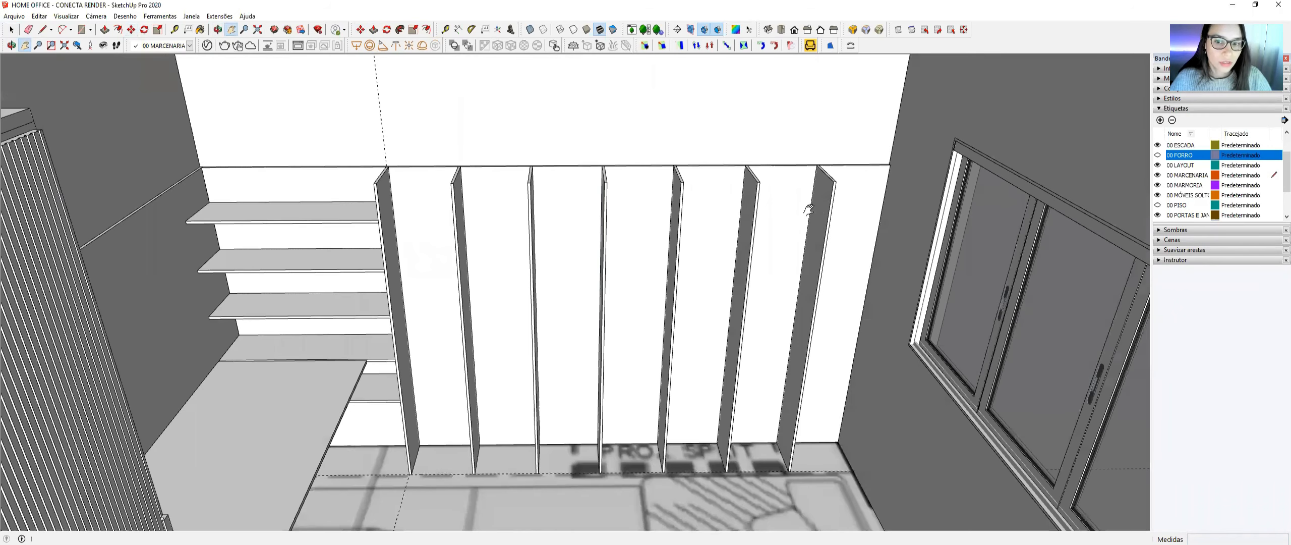
# - Check the reference photo, then copy the topmost short shelf about 1.01 m sideways so it starts at the first divider
pyautogui.hotkey('alt', 'Tab')
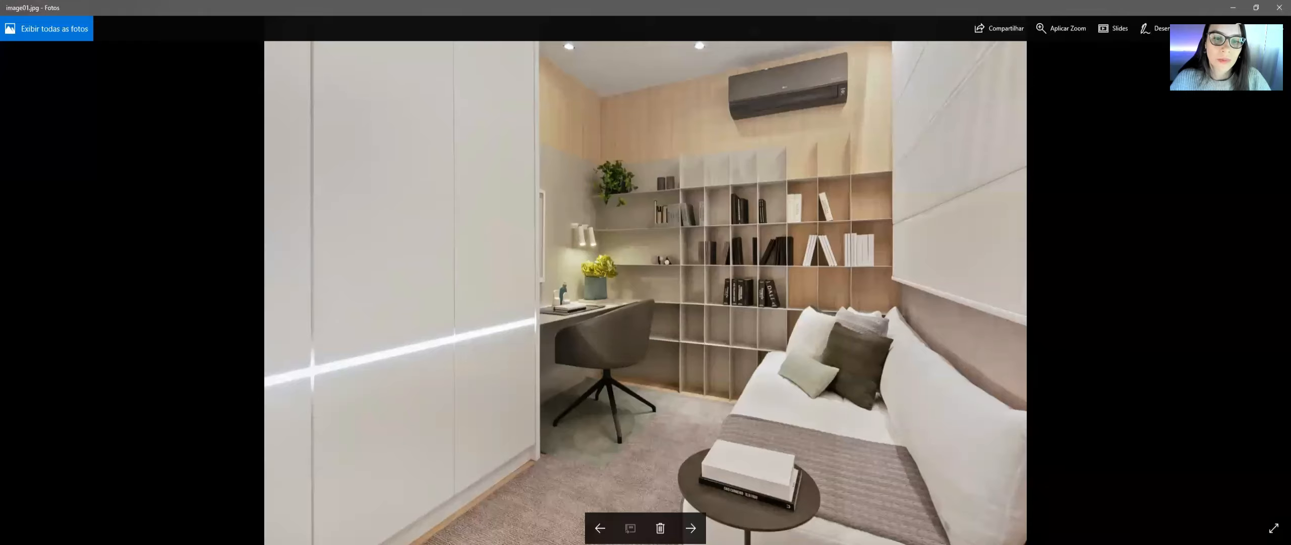
pyautogui.hotkey('alt', 'Tab')
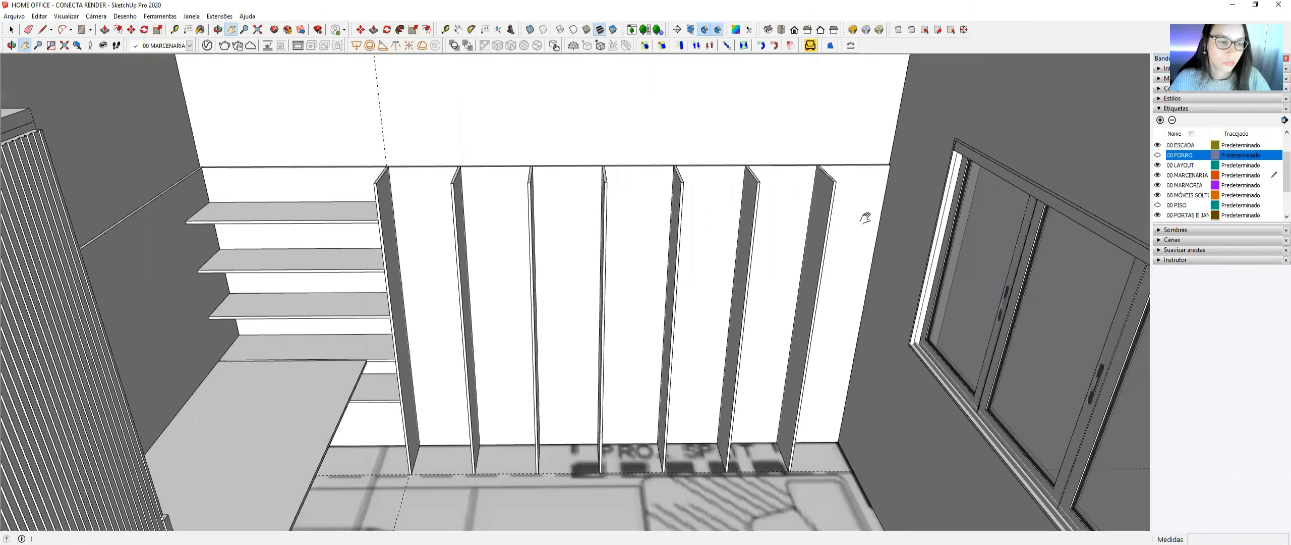
pyautogui.press('space')
pyautogui.moveTo(406, 237); pyautogui.dragTo(403, 265, button='middle')
pyautogui.click(323, 212)
pyautogui.press('m')
pyautogui.press('ctrl')
pyautogui.click(201, 196)
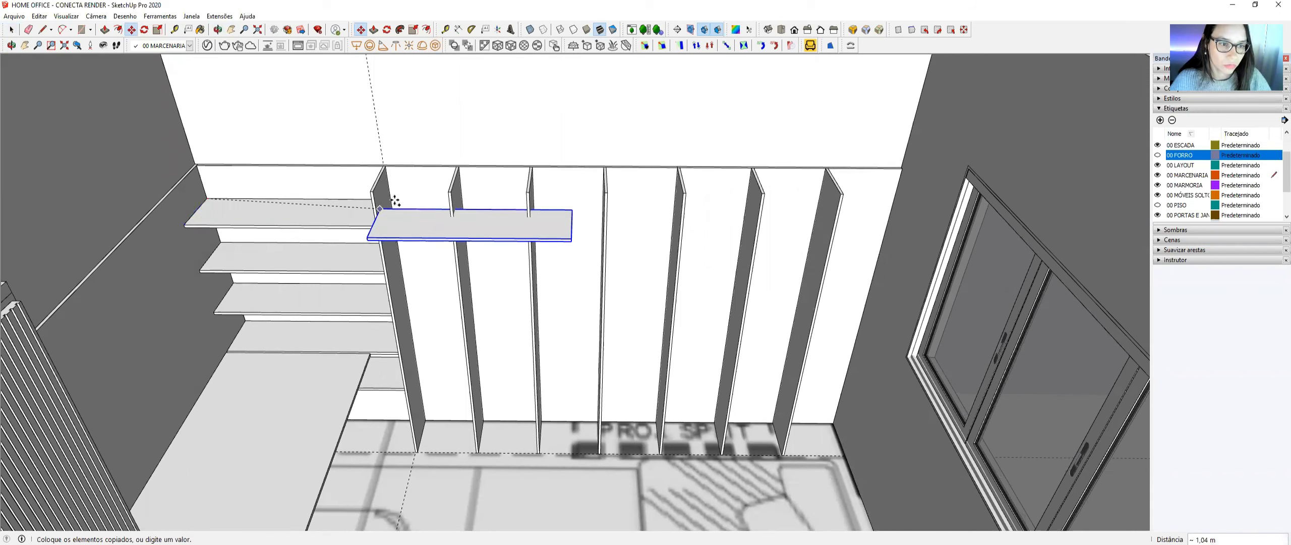
pyautogui.click(388, 172)
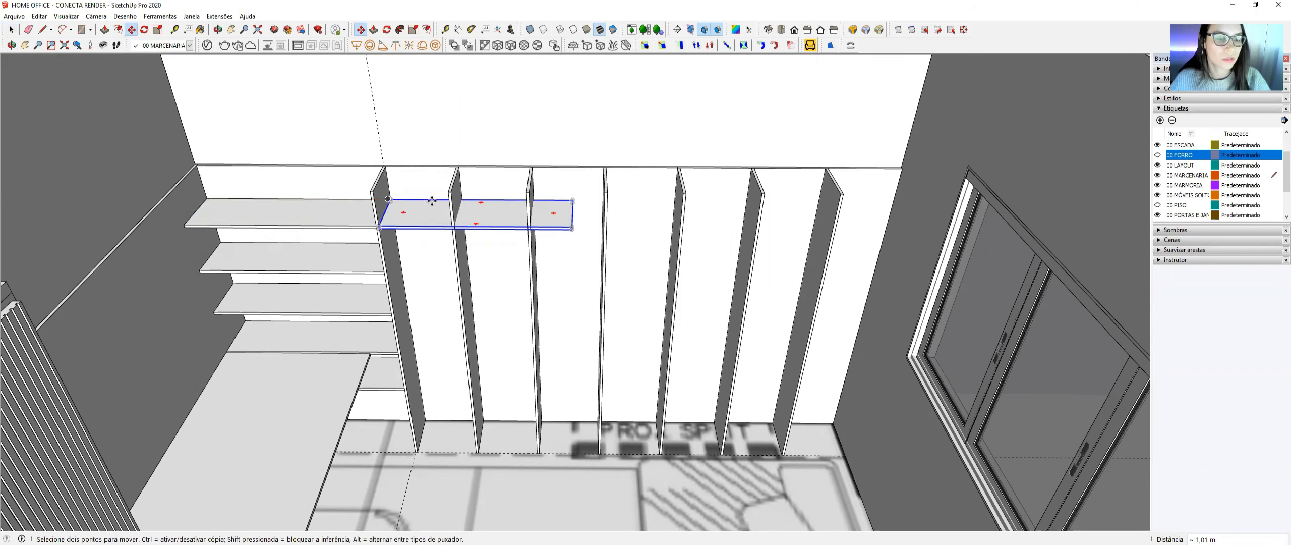
# - Scale the copied top shelf lengthwise so it fits between the first and second dividers
pyautogui.scroll(3, 576, 216)
pyautogui.press('s')
pyautogui.moveTo(584, 210); pyautogui.dragTo(374, 211)
pyautogui.scroll(-2, 361, 165)
# - Copy the fitted top shelf about 0.39 m into the neighbouring bay and repeat it five times across the dividers
pyautogui.press('m')
pyautogui.click(301, 179)
pyautogui.press('ctrl')
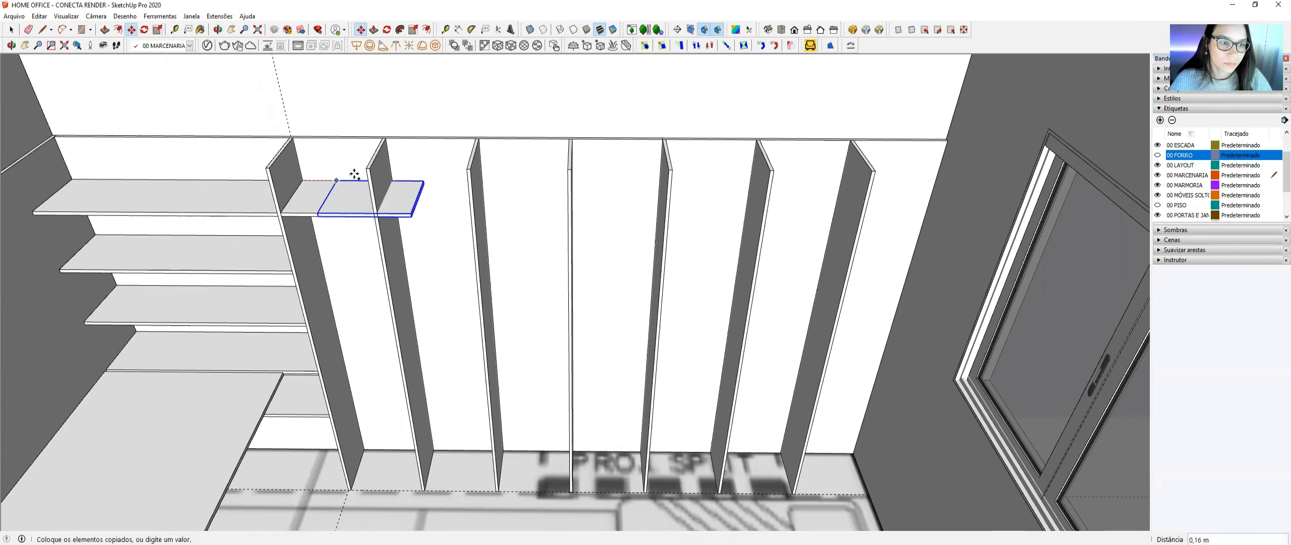
pyautogui.click(390, 178)
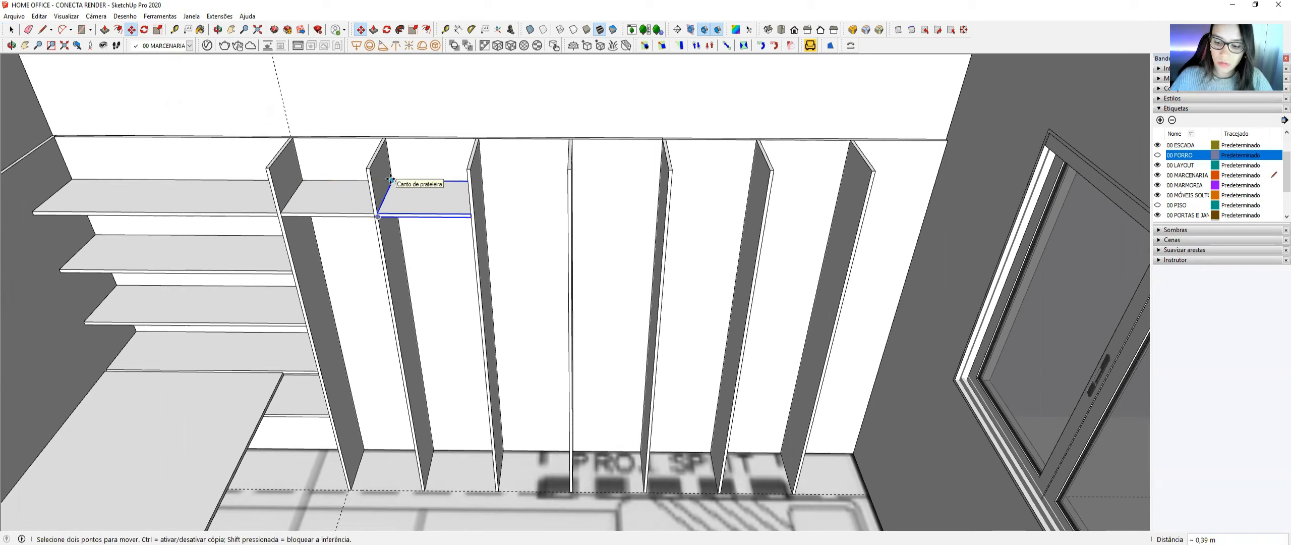
pyautogui.write('*')
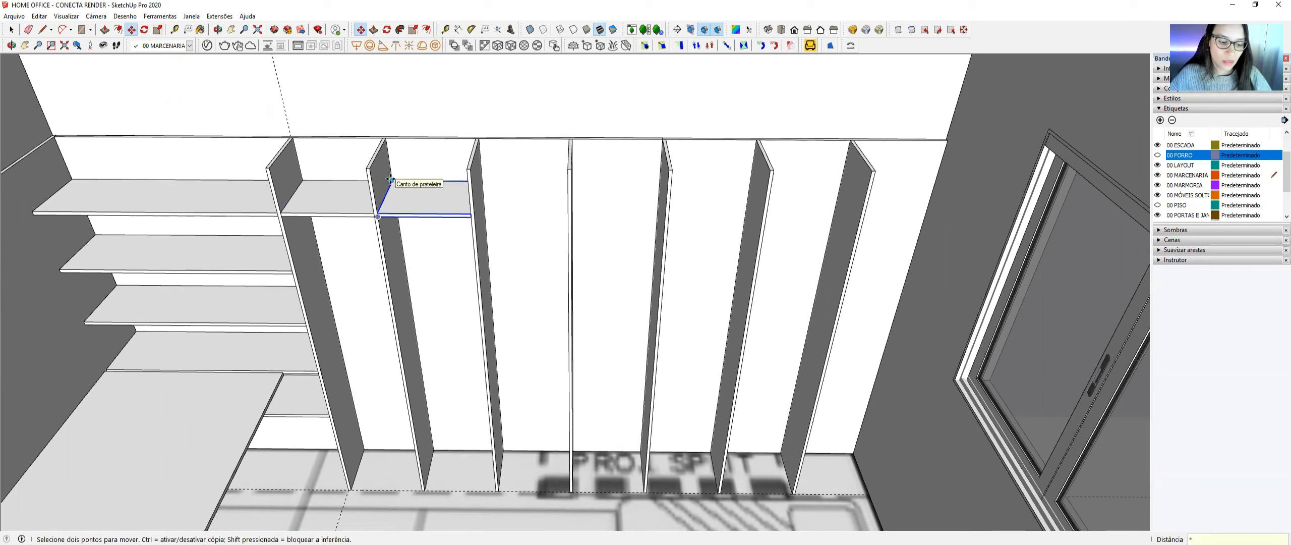
pyautogui.write('5')
pyautogui.press('Return')
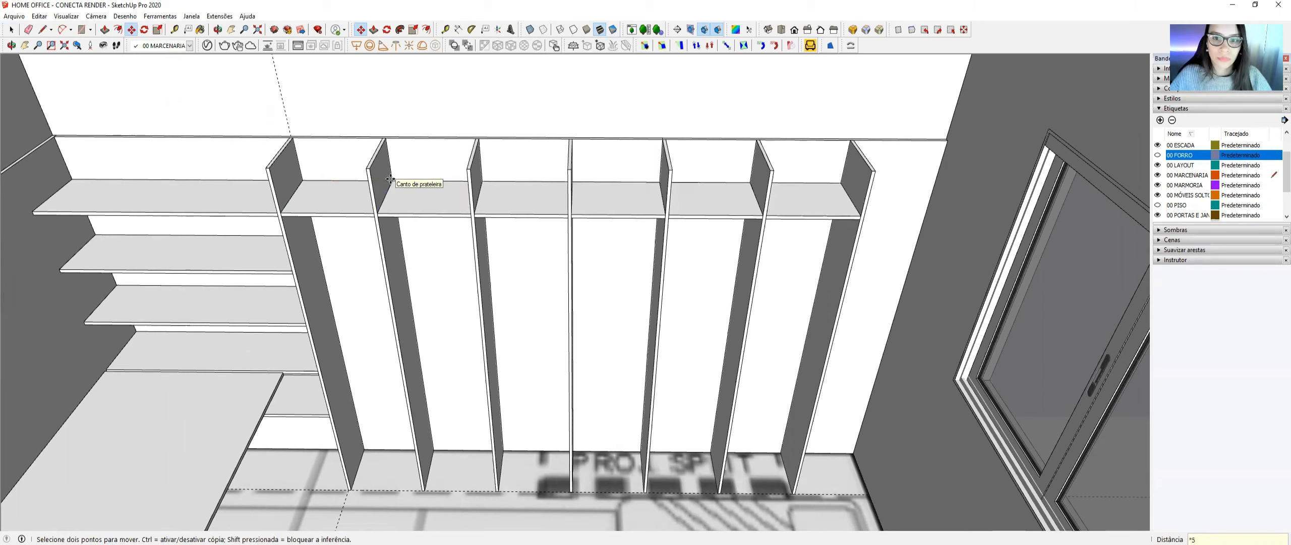
# - Copy a top shelf into the last bay, between the seventh divider and the window wall
pyautogui.keyDown('shift'); pyautogui.moveTo(723, 183); pyautogui.dragTo(508, 218, button='middle'); pyautogui.keyUp('shift')
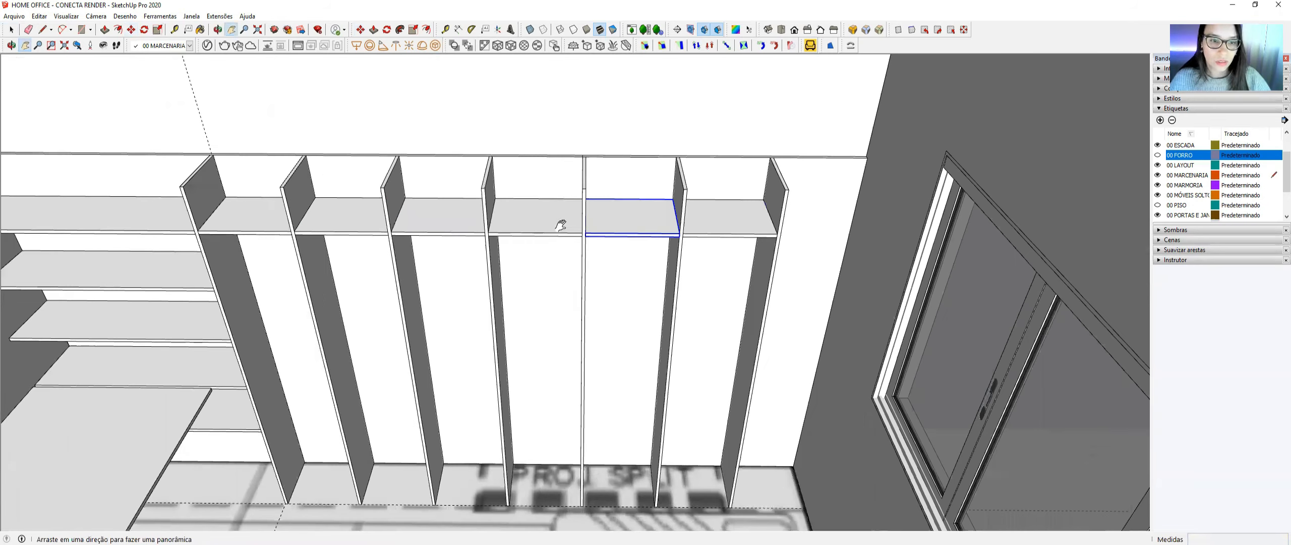
pyautogui.press('space')
pyautogui.press('m')
pyautogui.click(542, 216)
pyautogui.press('ctrl')
pyautogui.moveTo(660, 217); pyautogui.dragTo(413, 163, button='middle')
pyautogui.click(637, 225)
pyautogui.scroll(-3, 176, 226)
# - Copy the top row of all seven bay shelves 0.27 m downward, repeated four times
pyautogui.press('space')
pyautogui.keyDown('ctrl'); pyautogui.click(207, 221); pyautogui.keyUp('ctrl')
pyautogui.keyDown('ctrl'); pyautogui.click(276, 219); pyautogui.keyUp('ctrl')
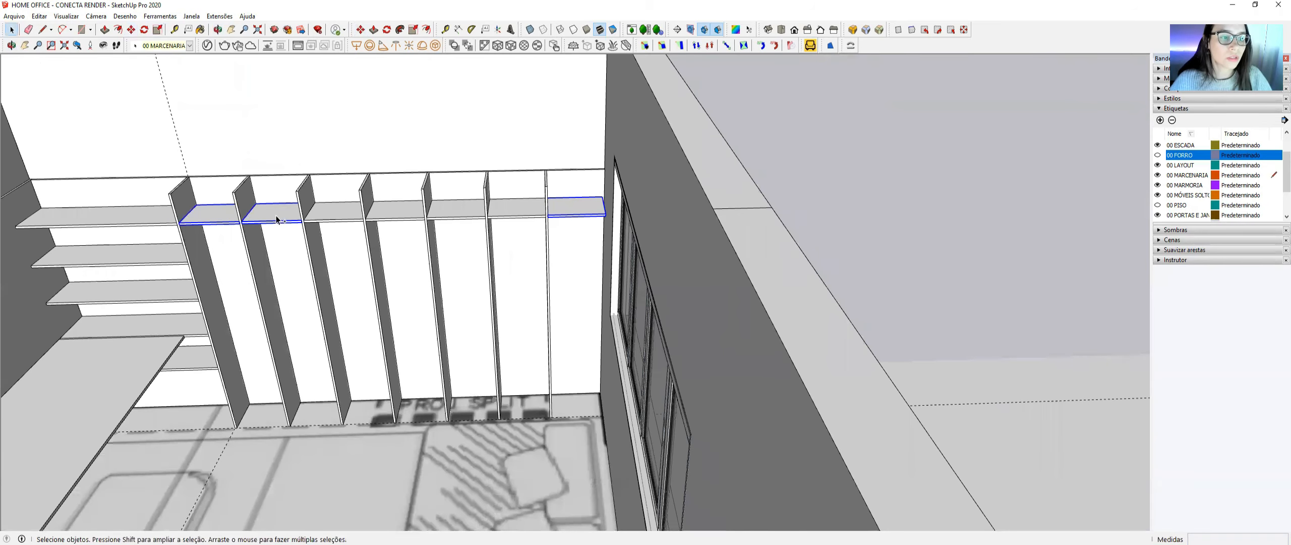
pyautogui.keyDown('ctrl'); pyautogui.click(406, 219); pyautogui.keyUp('ctrl')
pyautogui.keyDown('ctrl'); pyautogui.click(443, 215); pyautogui.keyUp('ctrl')
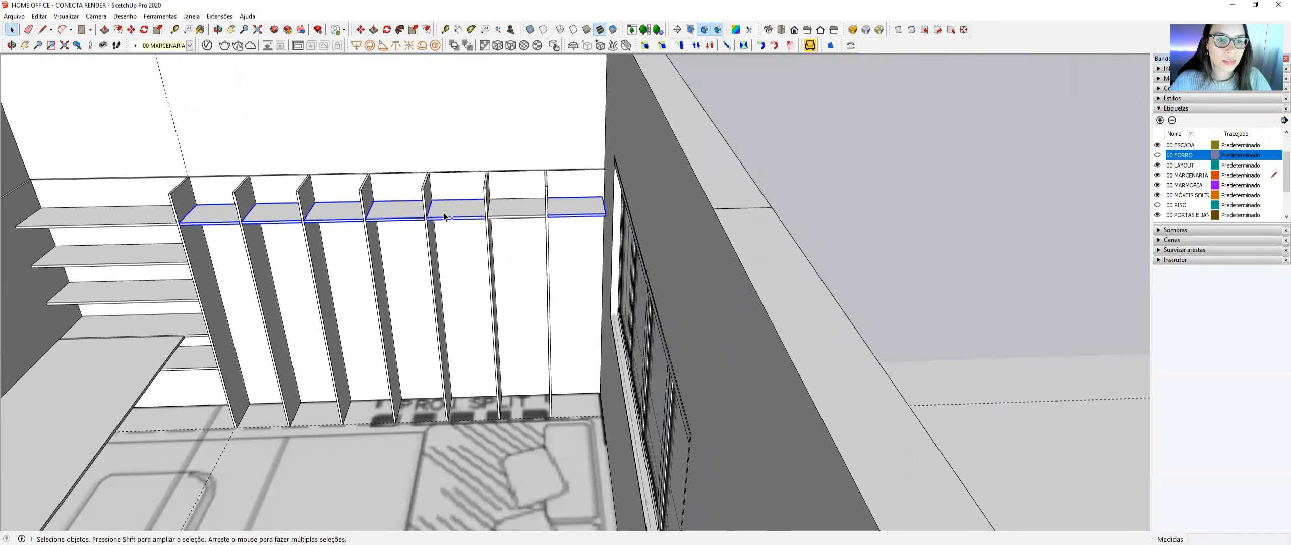
pyautogui.keyDown('ctrl'); pyautogui.click(519, 211); pyautogui.keyUp('ctrl')
pyautogui.scroll(2, 180, 262)
pyautogui.moveTo(183, 200); pyautogui.dragTo(186, 204, button='middle')
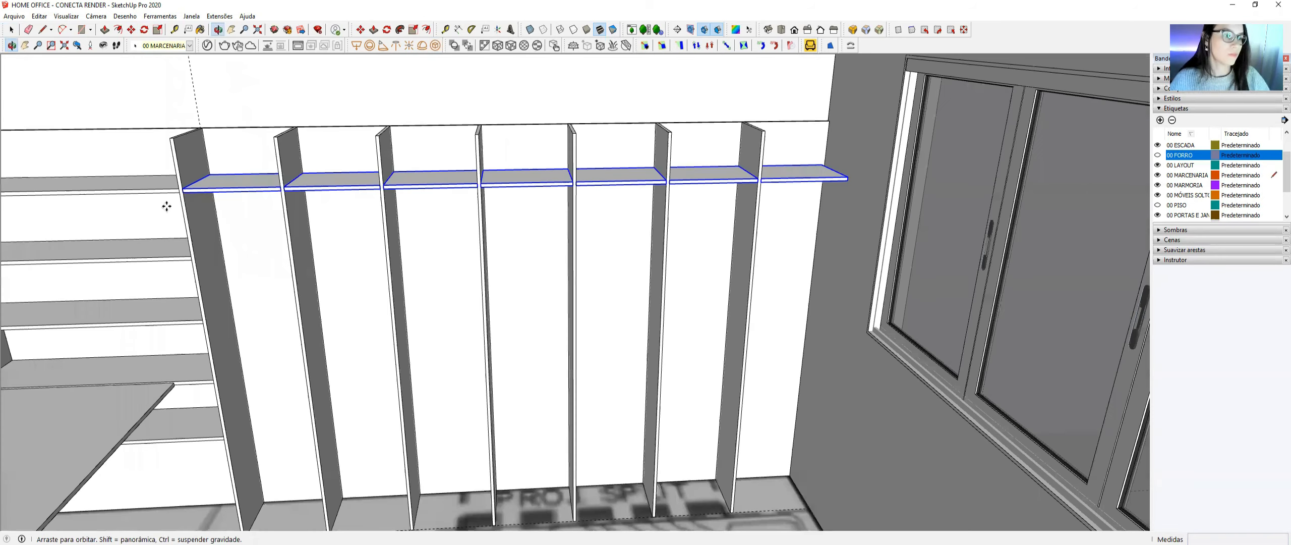
pyautogui.press('m')
pyautogui.scroll(5, 182, 188)
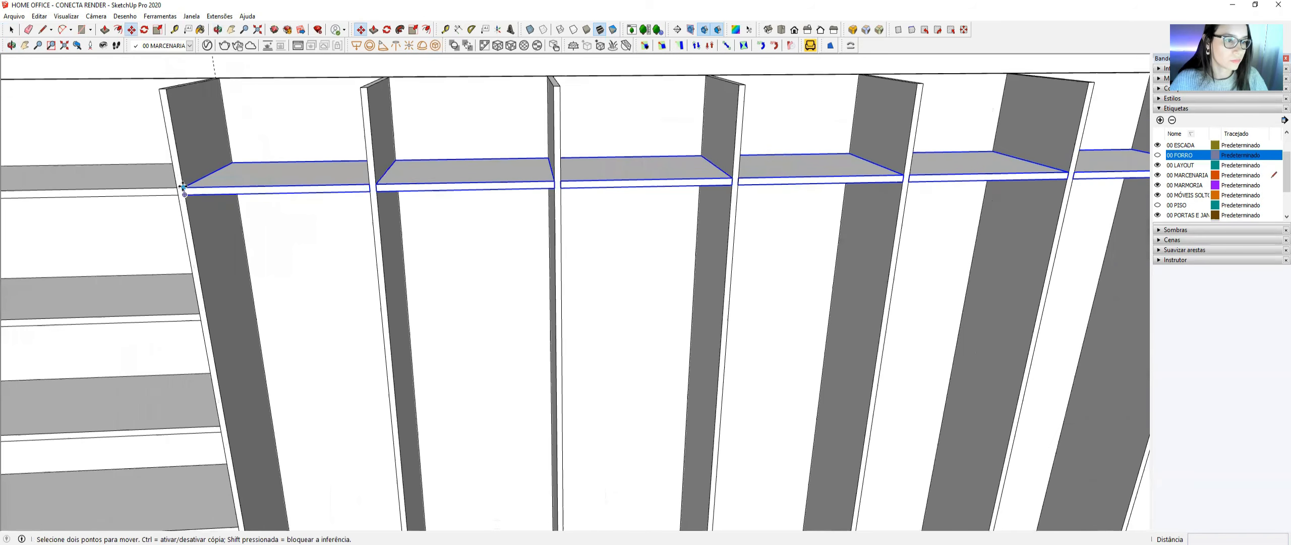
pyautogui.click(183, 187)
pyautogui.press('ctrl')
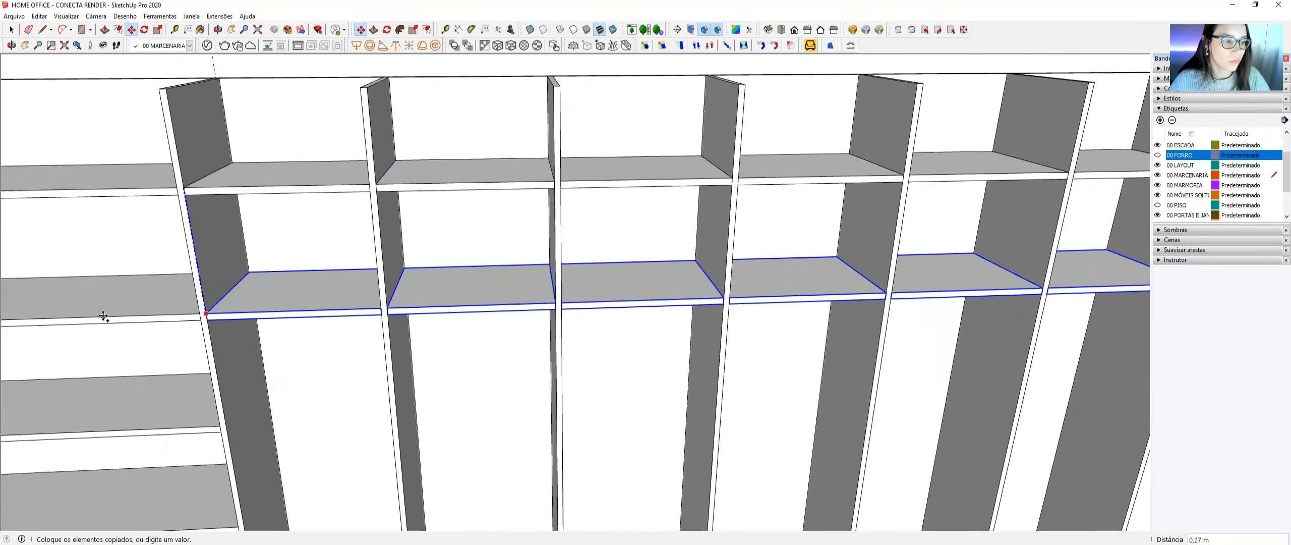
pyautogui.click(45, 317)
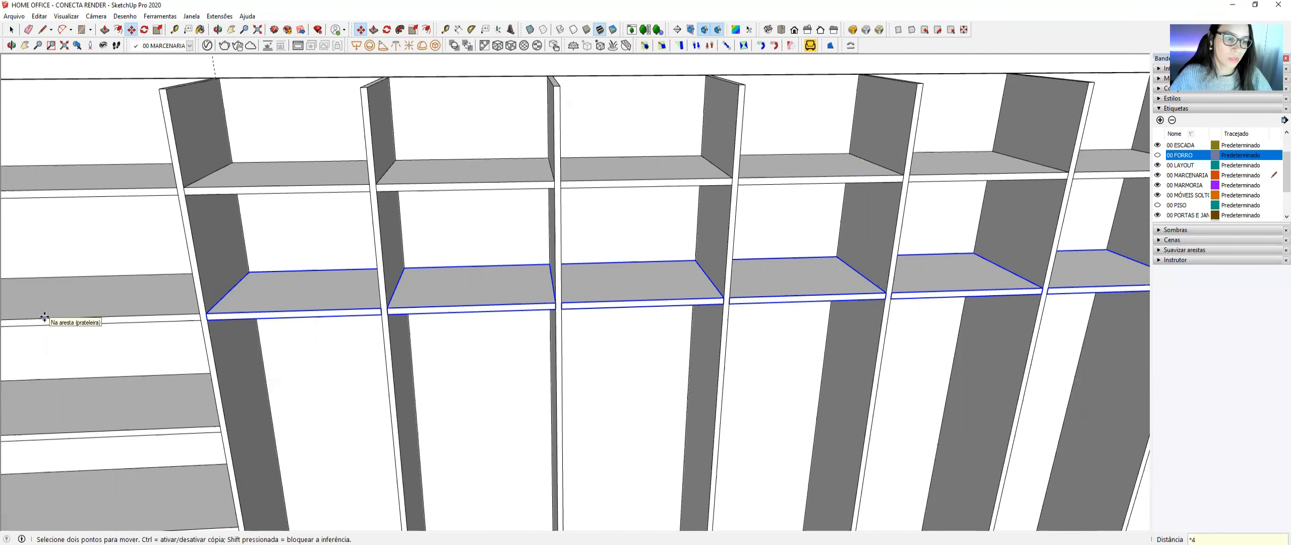
pyautogui.press('Return')
pyautogui.press('space')
pyautogui.keyDown('shift'); pyautogui.moveTo(427, 330); pyautogui.dragTo(416, 193, button='middle'); pyautogui.keyUp('shift')
pyautogui.scroll(-2, 415, 195)
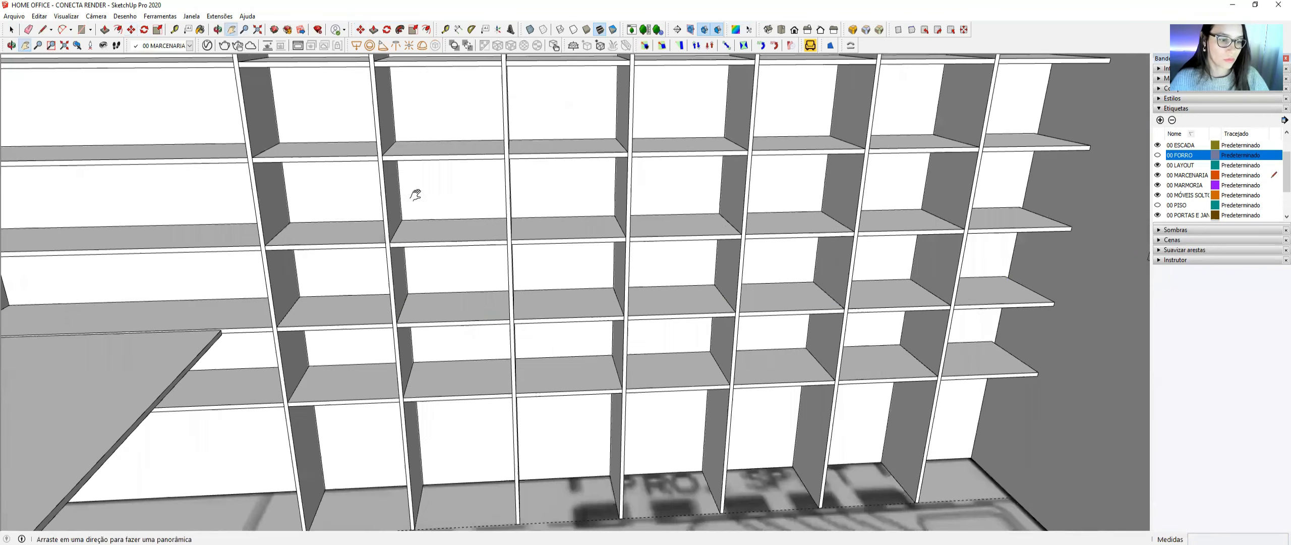
# - Examine the shelf grid from several angles and compare its layout with the reference photo
pyautogui.moveTo(449, 310); pyautogui.dragTo(510, 265, button='middle')
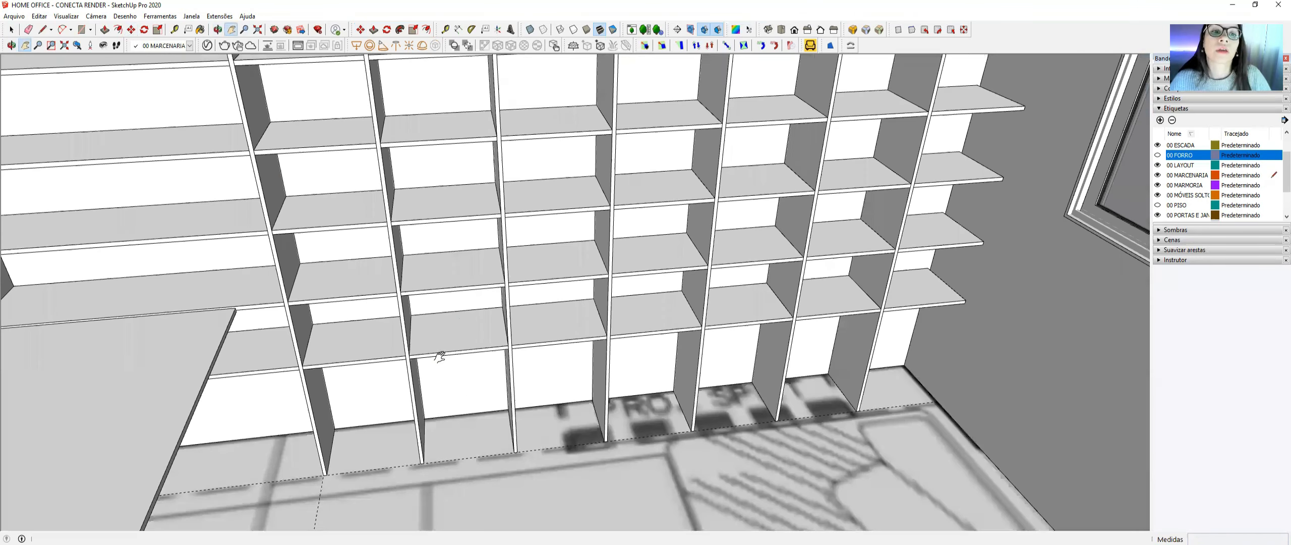
pyautogui.scroll(-2, 461, 306)
pyautogui.moveTo(461, 306); pyautogui.dragTo(502, 225, button='middle')
pyautogui.scroll(-2, 501, 225)
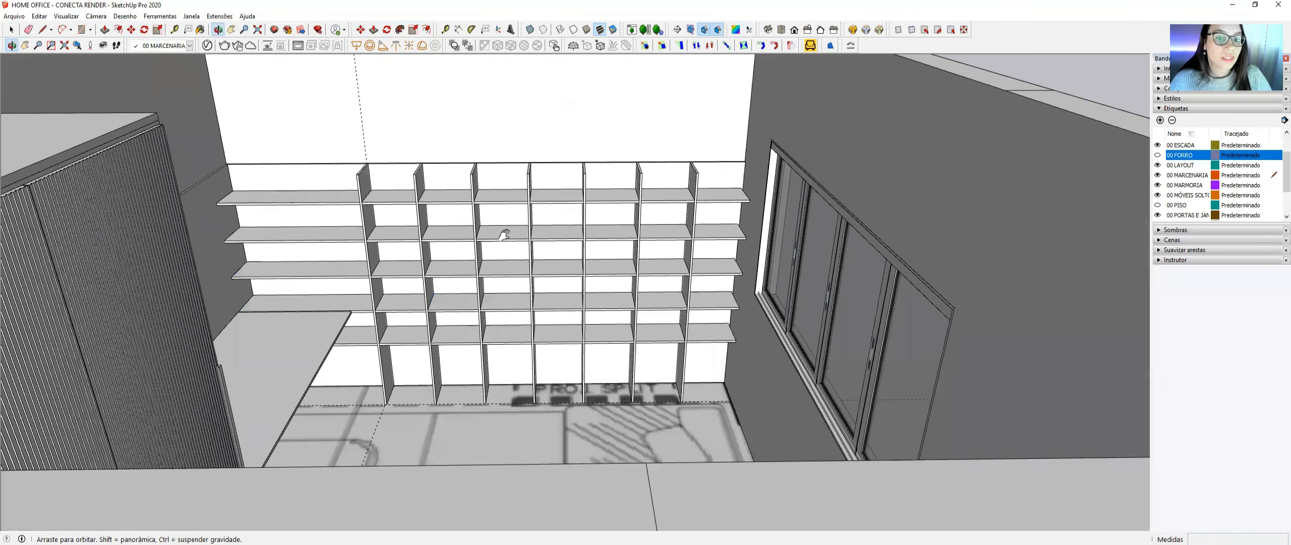
pyautogui.scroll(1, 447, 225)
pyautogui.moveTo(324, 170); pyautogui.dragTo(409, 317, button='middle')
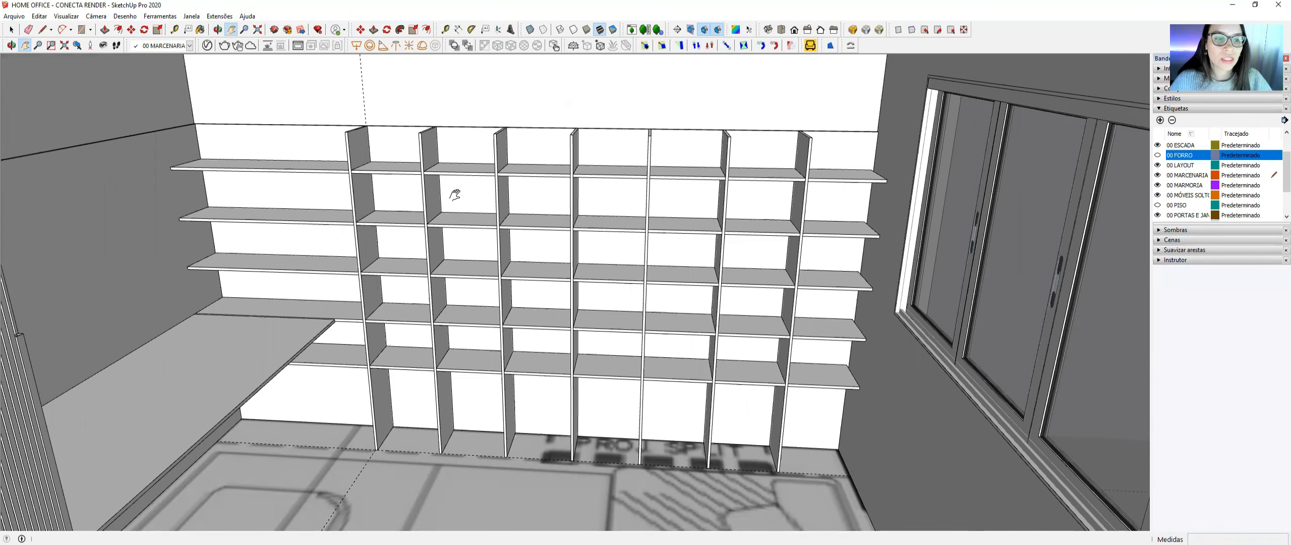
pyautogui.scroll(1, 440, 189)
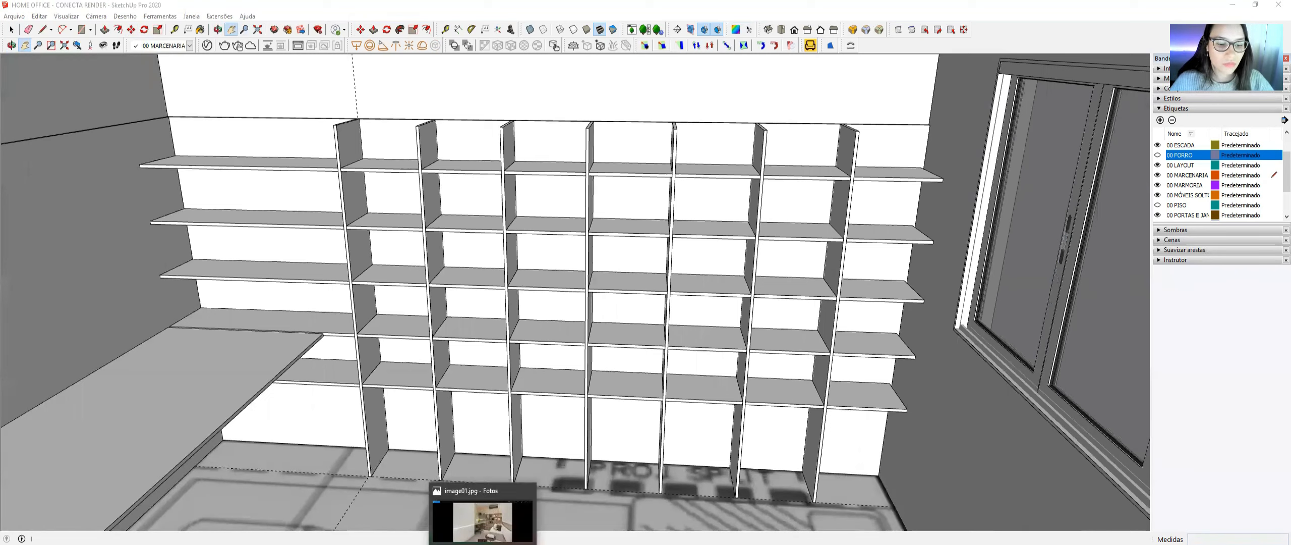
pyautogui.click(483, 509)
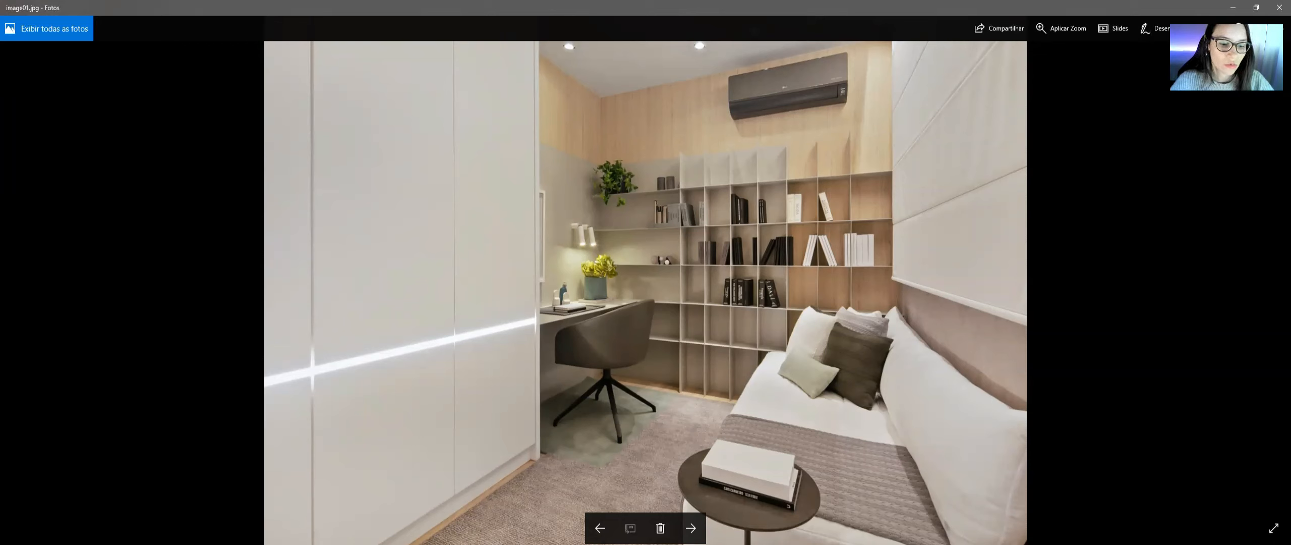
pyautogui.hotkey('alt', 'Tab')
# - Draw a 0.38 × 0.27 m rectangle across the compartment front below the top shelf in the first bay and extrude it into a panel
pyautogui.moveTo(496, 219); pyautogui.dragTo(555, 323, button='middle')
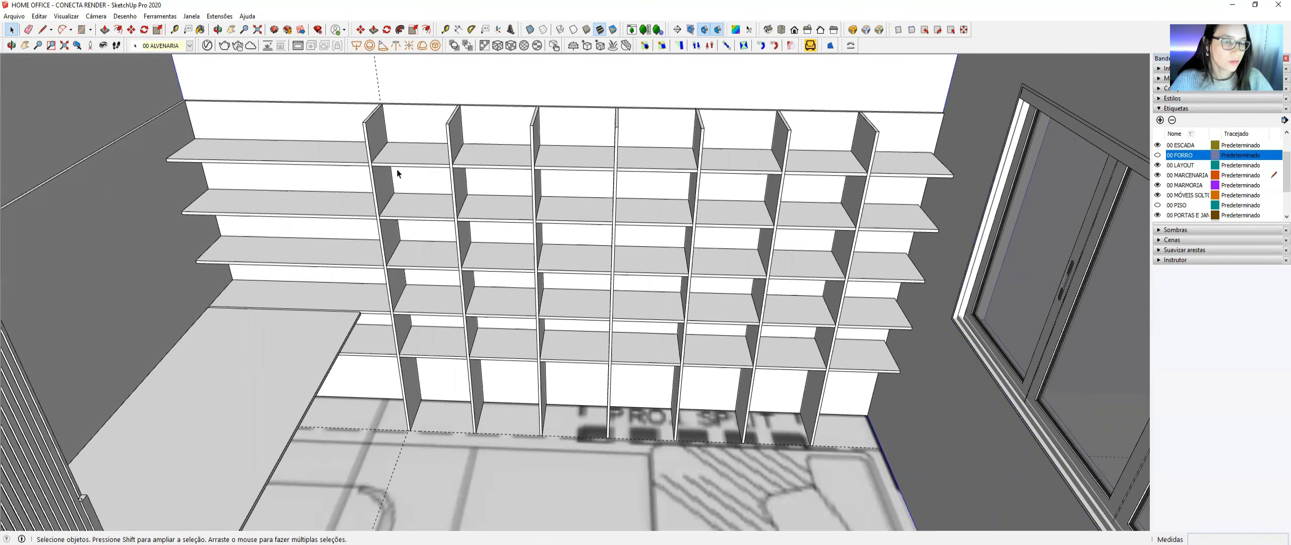
pyautogui.press('r')
pyautogui.scroll(5, 383, 166)
pyautogui.click(361, 157)
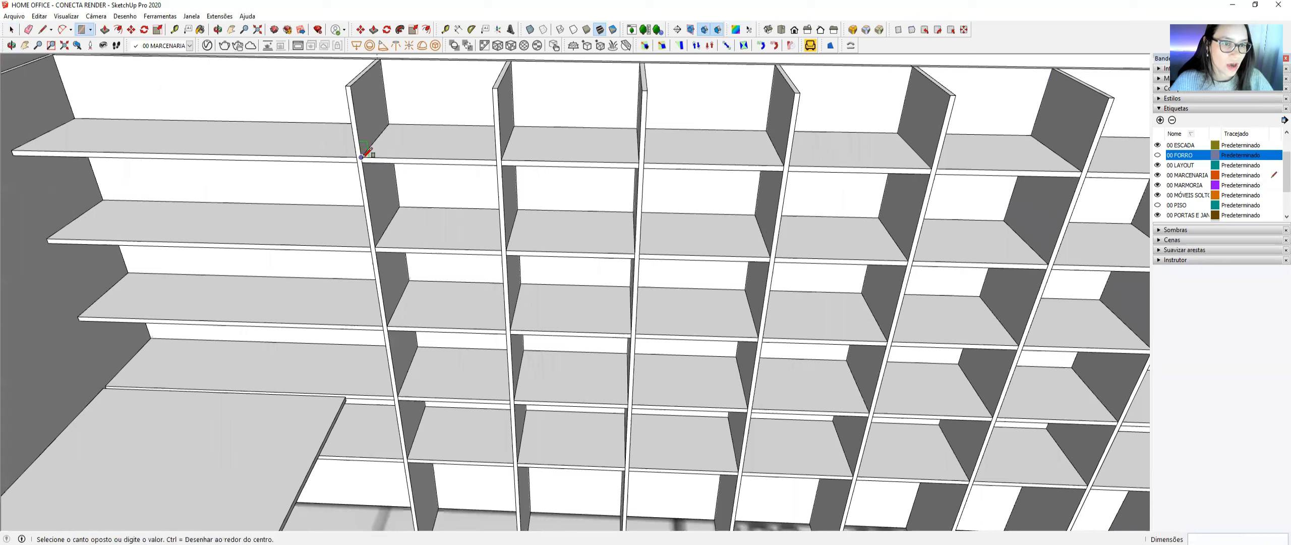
pyautogui.click(502, 249)
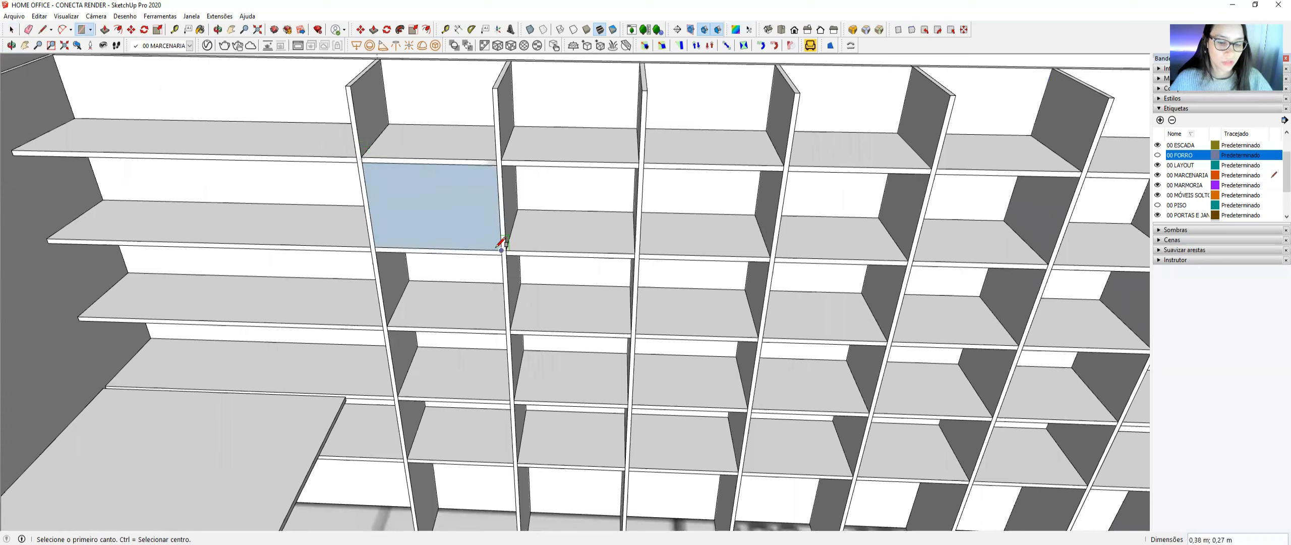
pyautogui.press('p')
pyautogui.click(477, 224)
pyautogui.click(476, 224)
# - Scale the new front panel downward so it covers two compartments of the first bay
pyautogui.press('space')
pyautogui.tripleClick(465, 219)
pyautogui.press('s')
pyautogui.moveTo(465, 224); pyautogui.dragTo(446, 125, button='middle')
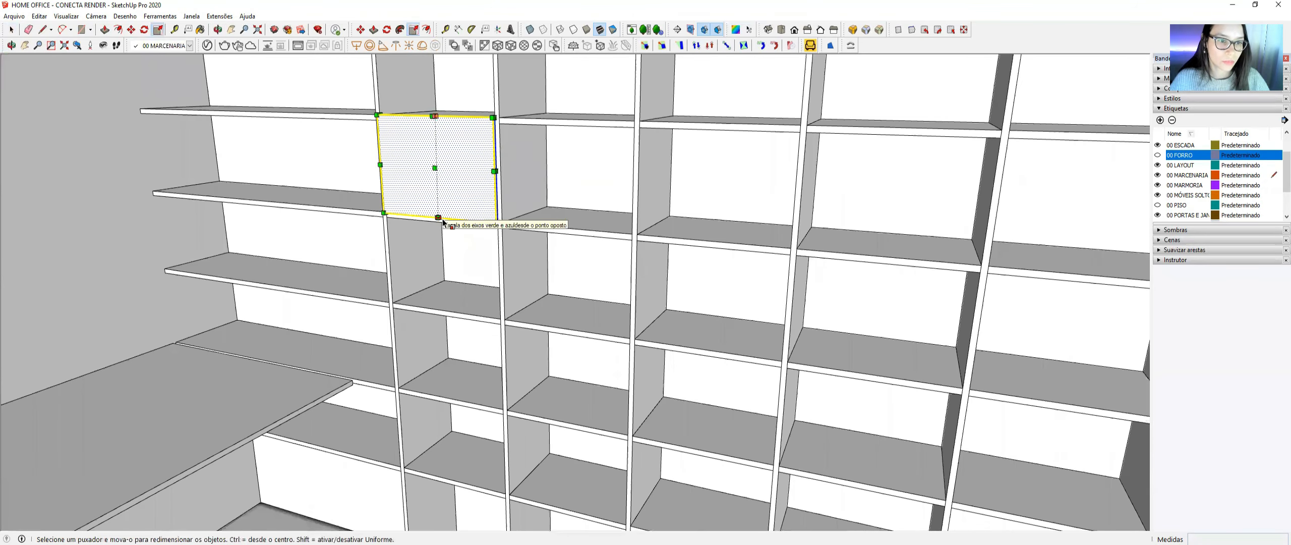
pyautogui.moveTo(443, 219); pyautogui.dragTo(501, 321)
pyautogui.moveTo(501, 321); pyautogui.dragTo(489, 227, button='middle')
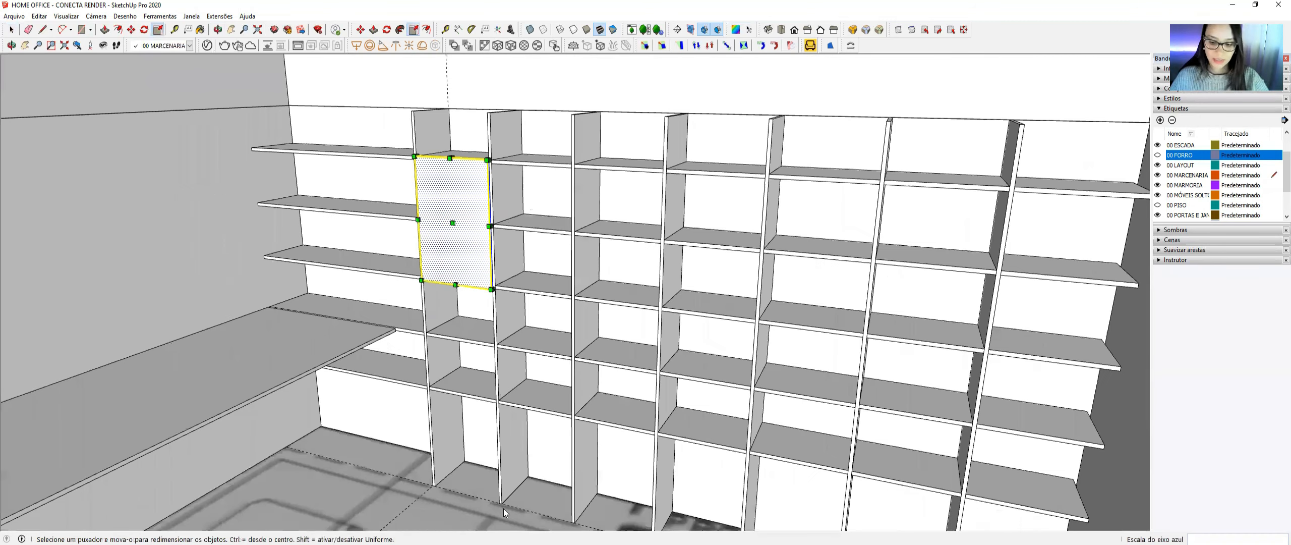
# - Check the reference photo of the desk and shelving, and compare it with the front panel in the shelf grid
pyautogui.hotkey('alt', 'Tab')
pyautogui.press('Left')
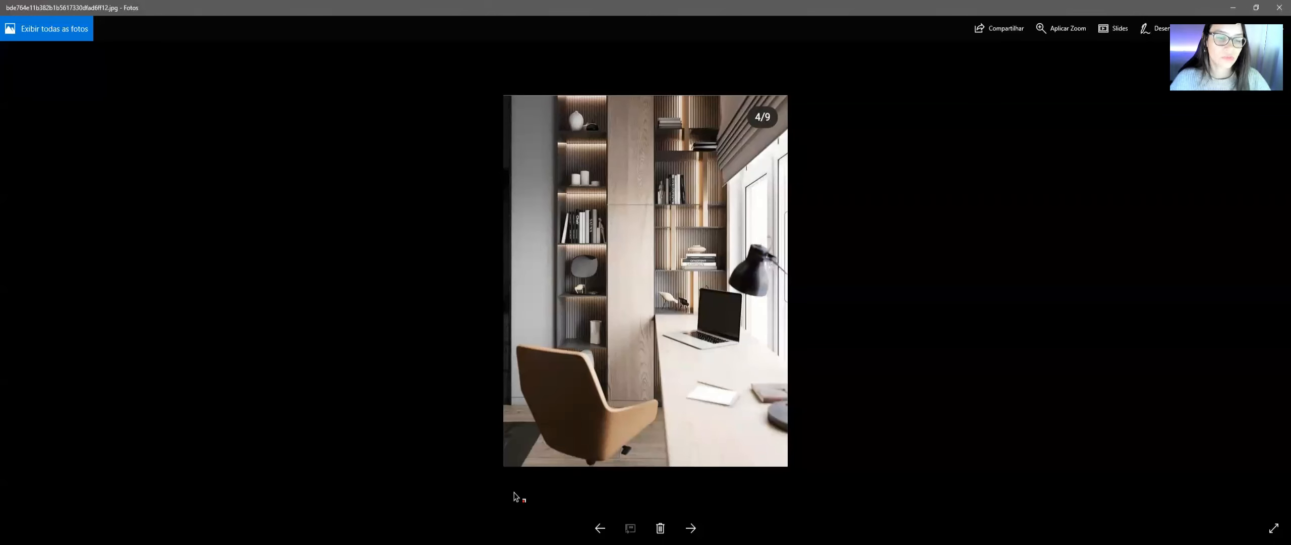
pyautogui.hotkey('alt', 'Tab')
pyautogui.scroll(-3, 459, 221)
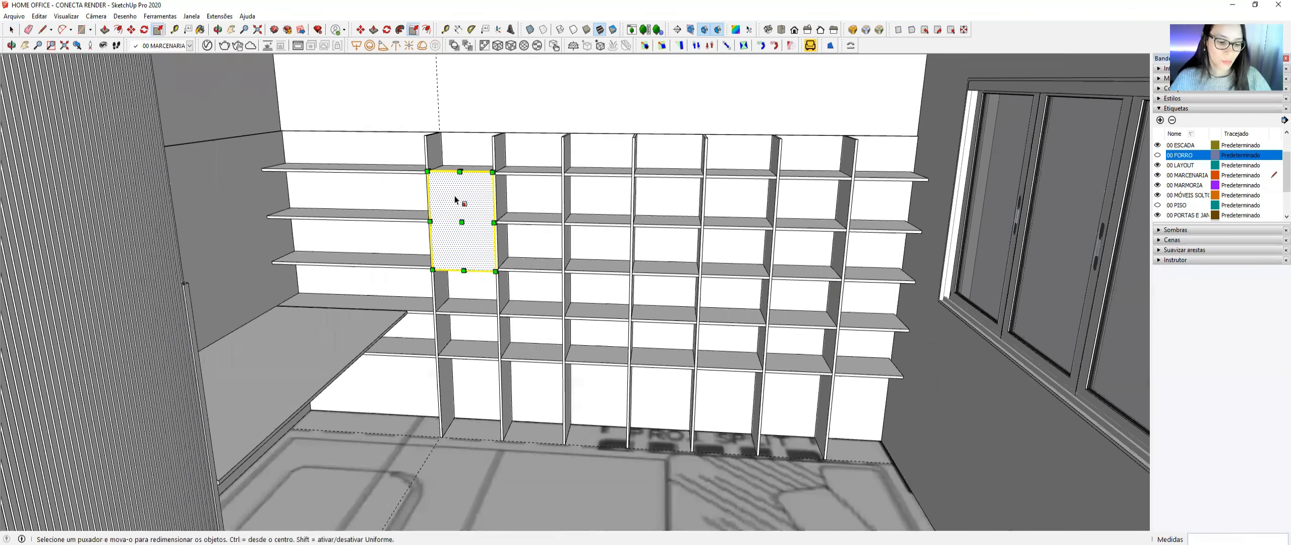
pyautogui.press('g')
pyautogui.moveTo(470, 185); pyautogui.dragTo(482, 182, button='middle')
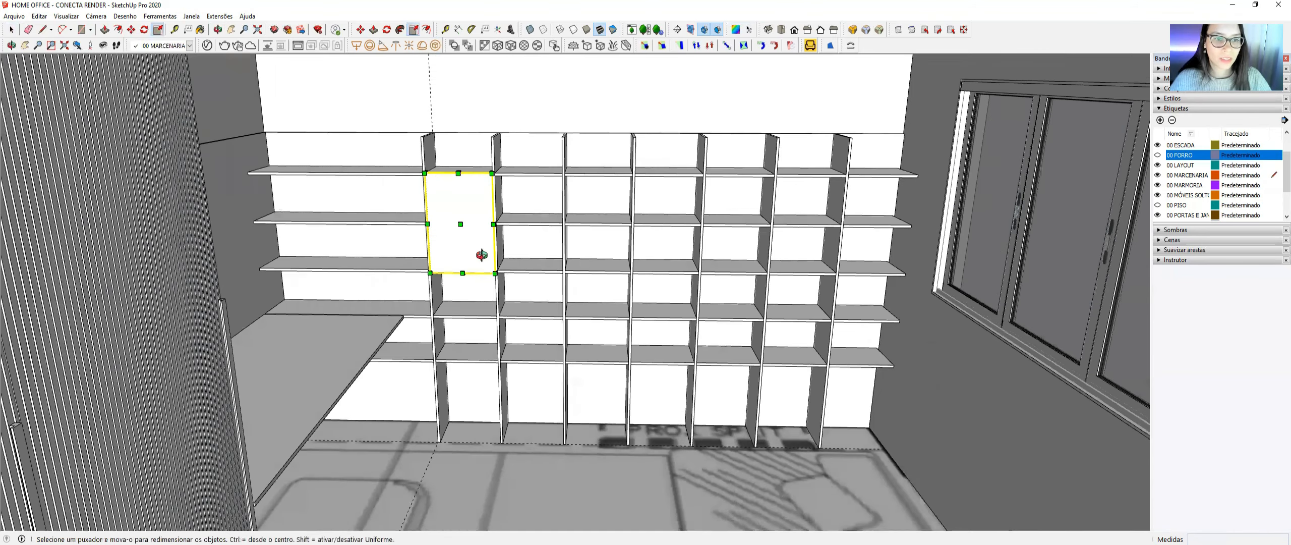
pyautogui.press('space')
pyautogui.moveTo(481, 255); pyautogui.dragTo(464, 252, button='middle')
pyautogui.moveTo(446, 79); pyautogui.dragTo(540, 147, button='middle')
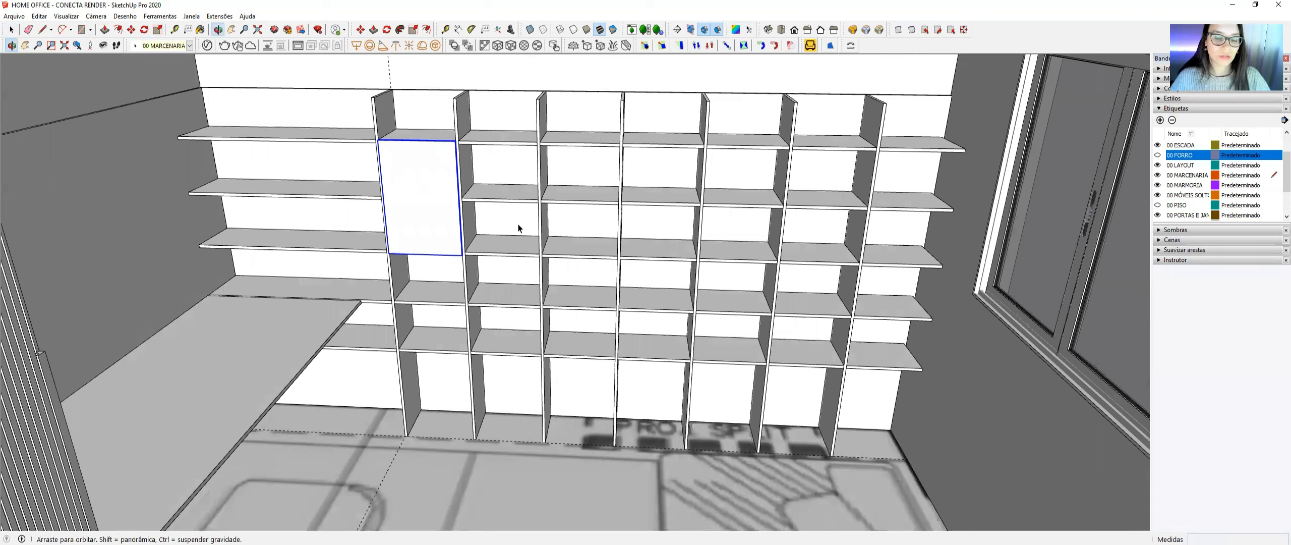
pyautogui.moveTo(517, 228); pyautogui.dragTo(482, 224, button='middle')
# - Copy the two-compartment front panel into the third bay, starting below the second shelf from the top
pyautogui.press('m')
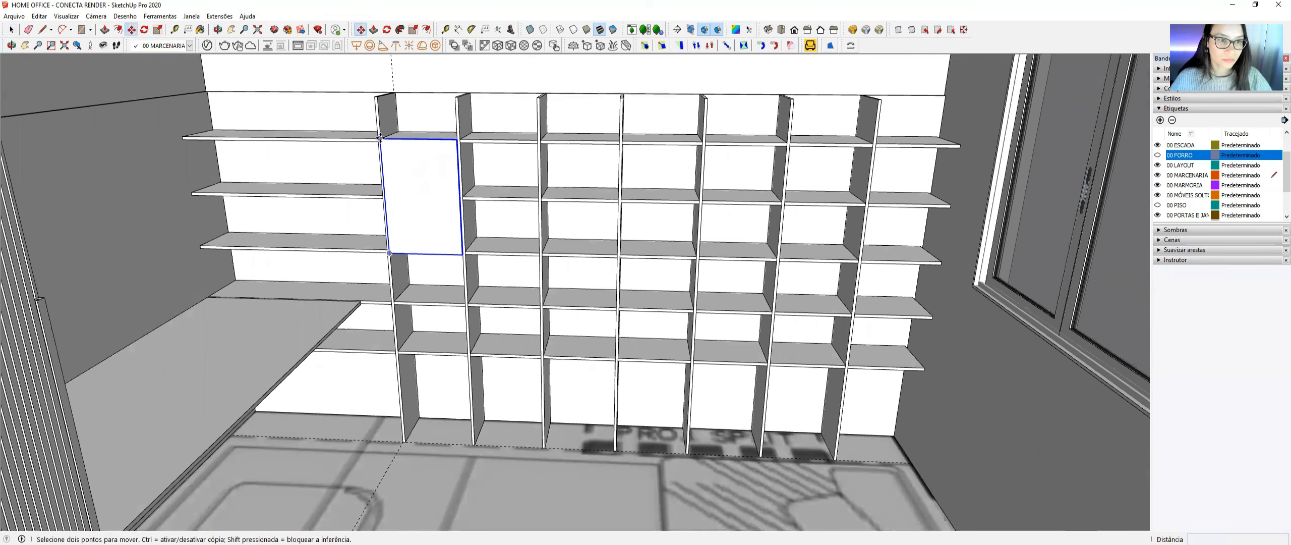
pyautogui.click(380, 137)
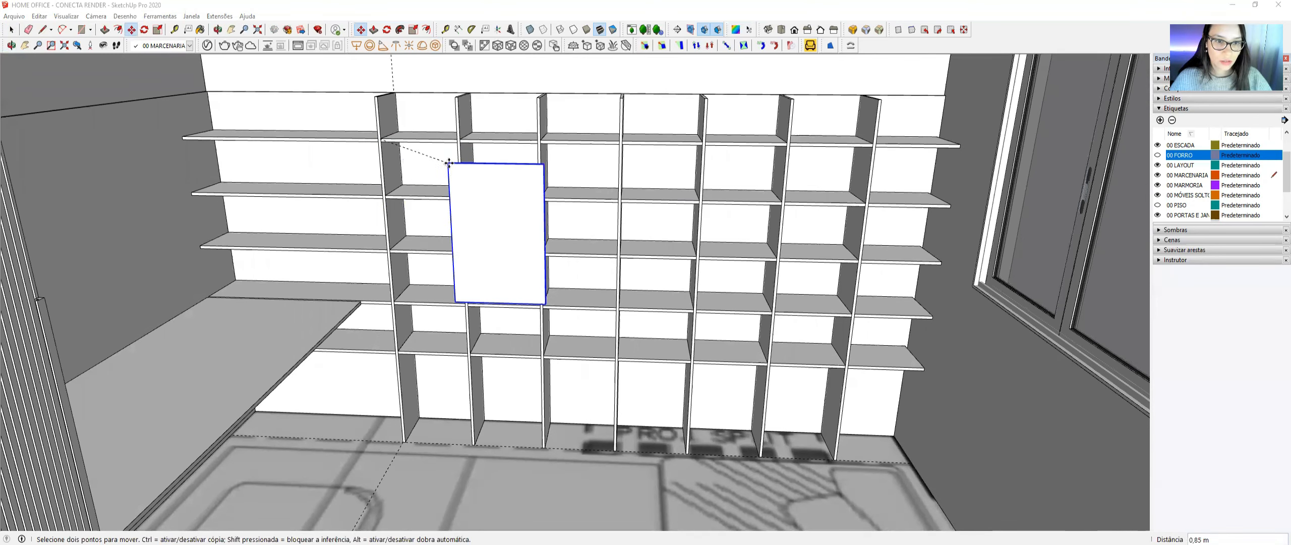
pyautogui.press('super')
pyautogui.press('super')
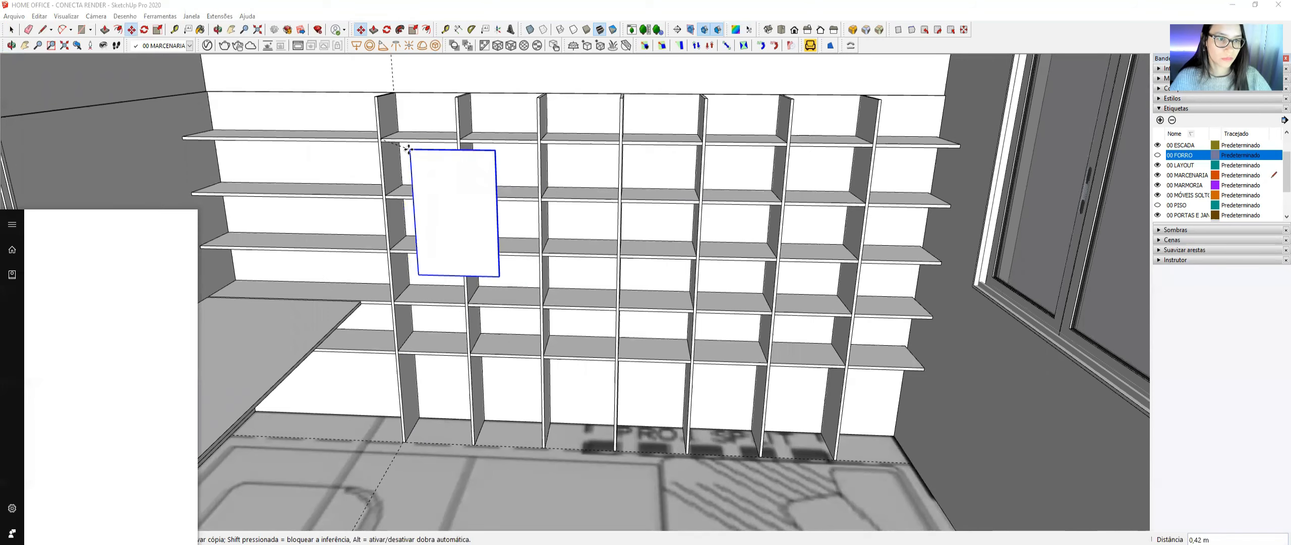
pyautogui.press('ctrl')
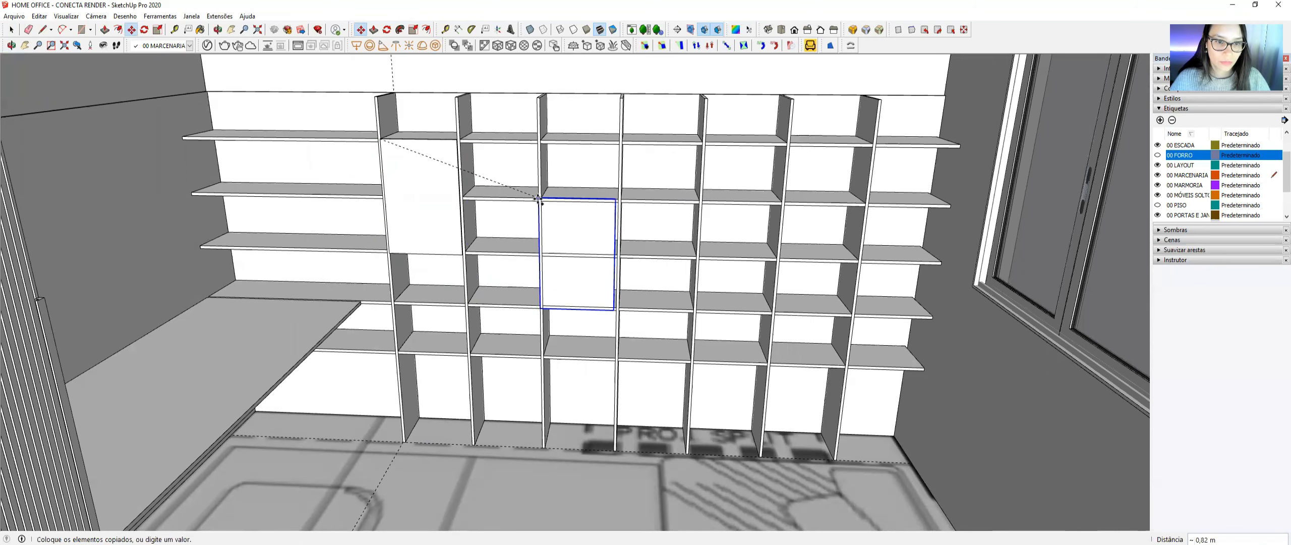
pyautogui.scroll(2, 542, 199)
pyautogui.scroll(1, 542, 199)
pyautogui.click(542, 198)
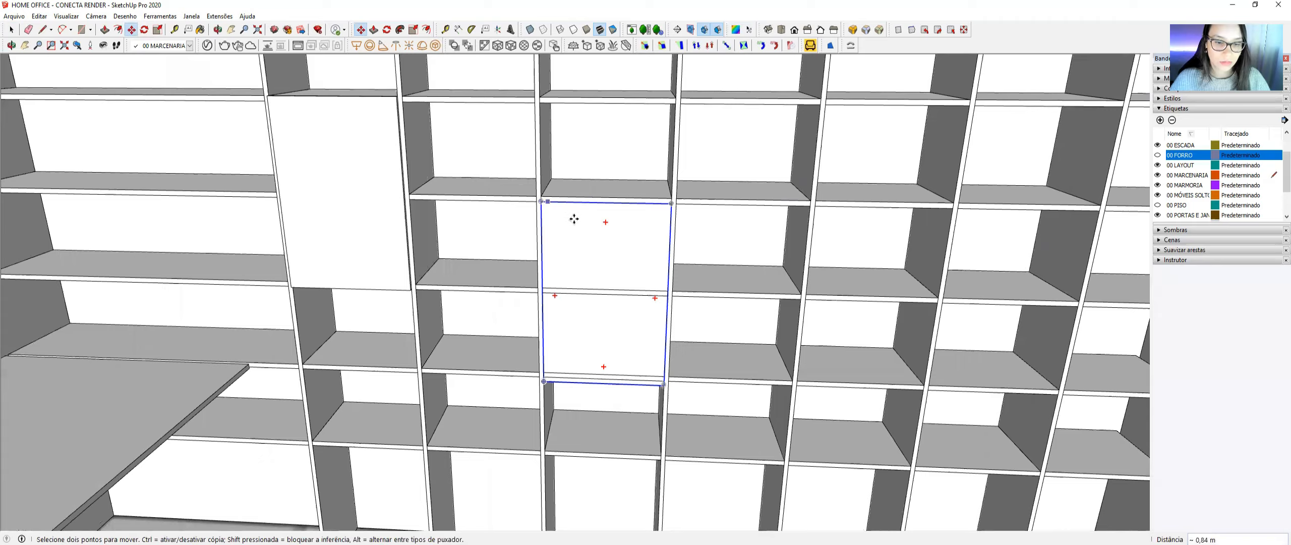
# - Move the third-bay panel by 0.01 m so it aligns with the underside of the shelf above it
pyautogui.scroll(2, 545, 393)
pyautogui.scroll(2, 544, 395)
pyautogui.click(538, 394)
pyautogui.click(532, 393)
pyautogui.moveTo(544, 262)
pyautogui.mouseDown(button='middle')
pyautogui.moveTo(558, 280)
pyautogui.moveTo(555, 257)
pyautogui.mouseUp(button='middle')
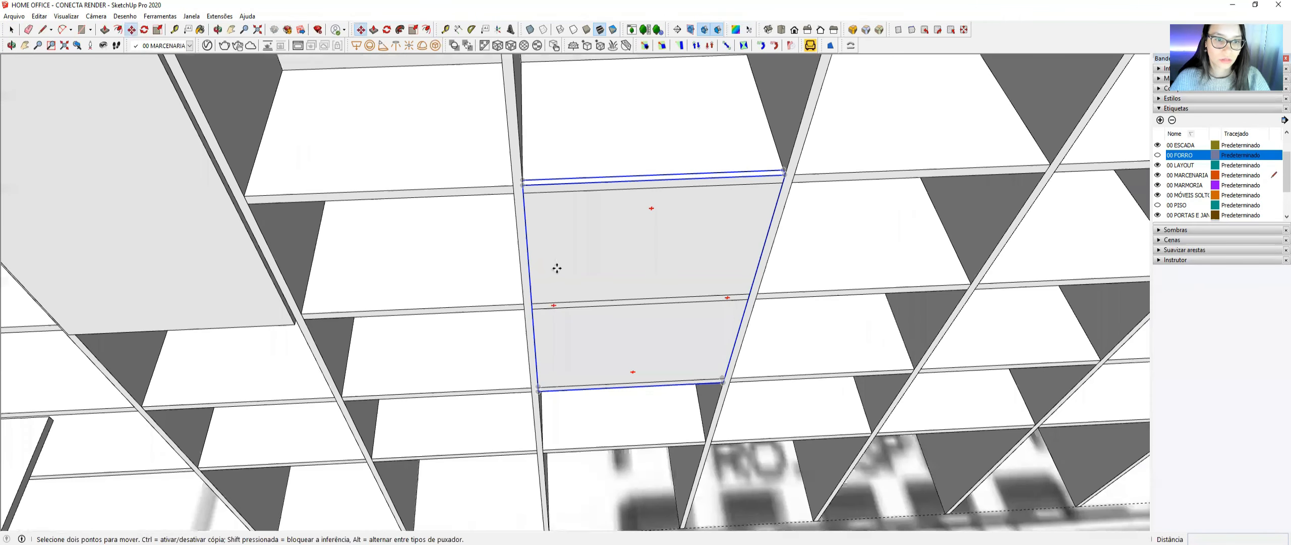
pyautogui.click(522, 185)
pyautogui.click(522, 194)
pyautogui.click(522, 190)
pyautogui.click(521, 185)
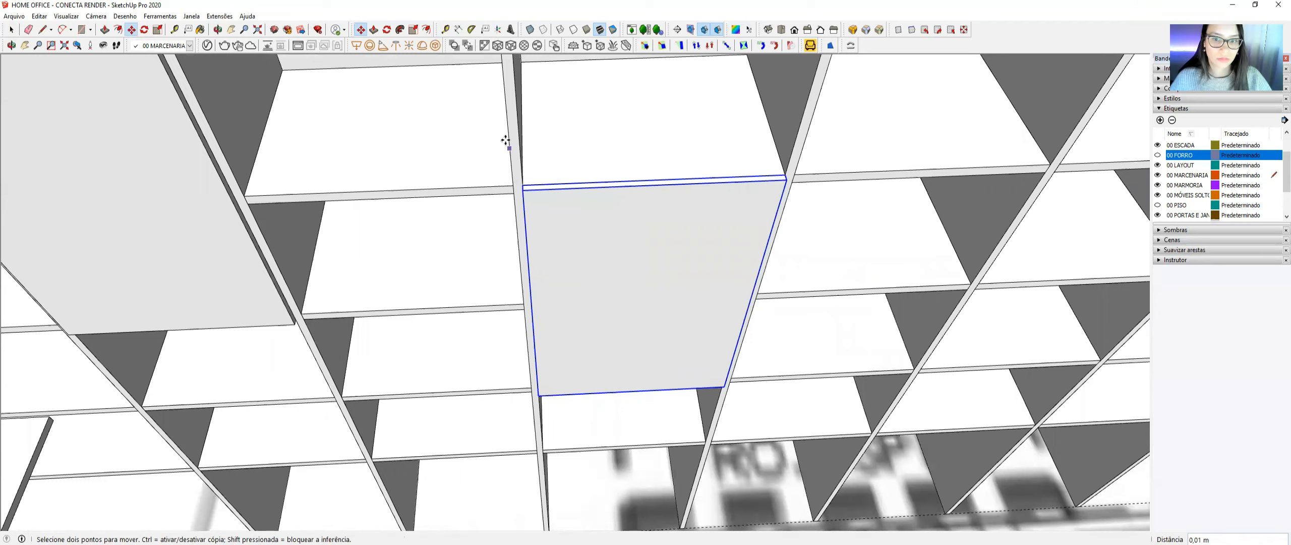
# - Copy the third-bay front panel into the sixth bay, starting below the top shelf
pyautogui.scroll(-2, 507, 143)
pyautogui.scroll(-5, 530, 247)
pyautogui.moveTo(506, 108)
pyautogui.mouseDown(button='middle')
pyautogui.moveTo(487, 85)
pyautogui.moveTo(528, 100)
pyautogui.mouseUp(button='middle')
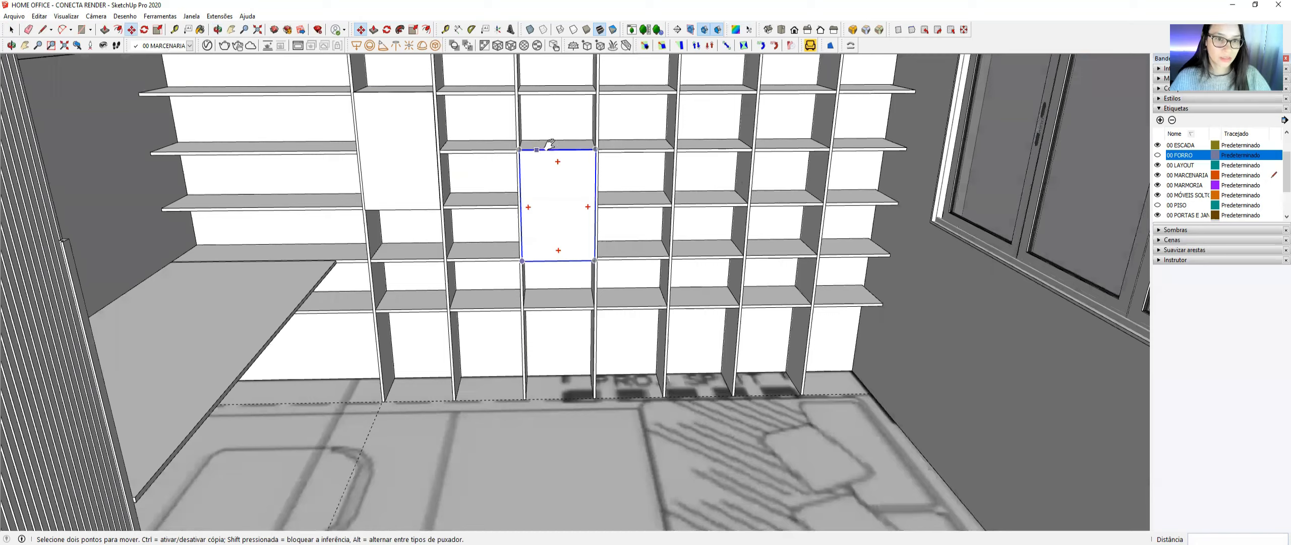
pyautogui.keyDown('shift'); pyautogui.moveTo(549, 144); pyautogui.dragTo(533, 211, button='middle'); pyautogui.keyUp('shift')
pyautogui.moveTo(555, 244); pyautogui.dragTo(547, 334, button='middle')
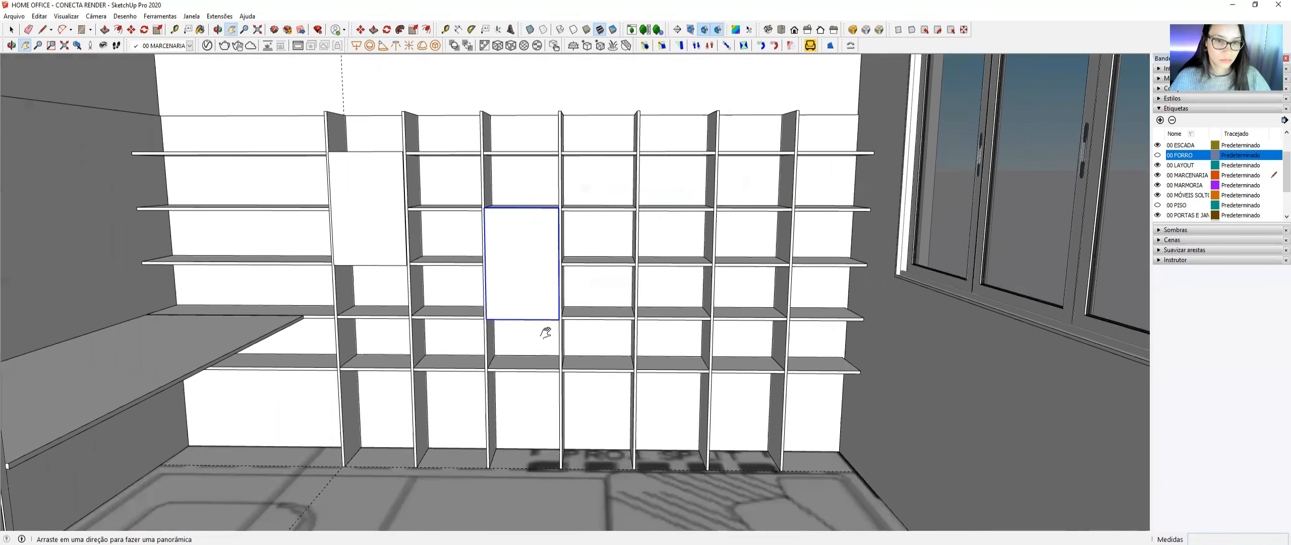
pyautogui.press('m')
pyautogui.press('ctrl')
pyautogui.click(560, 205)
pyautogui.click(794, 151)
pyautogui.scroll(2, 792, 161)
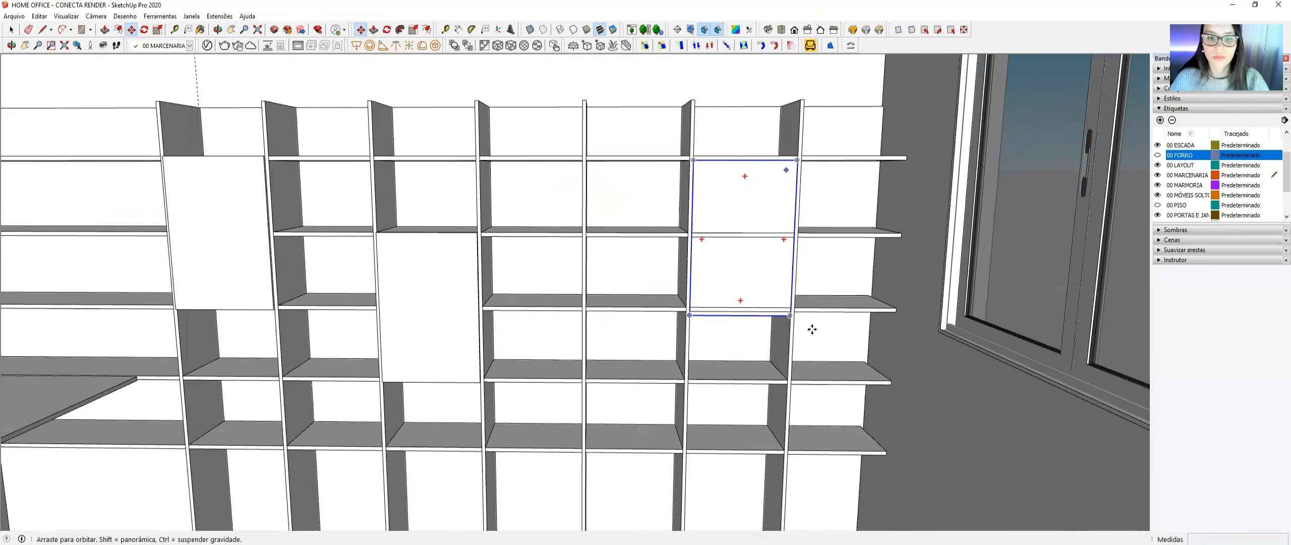
# - Move the sixth-bay panel by 0.01 m so it fits against the underside of the top shelf
pyautogui.moveTo(812, 329); pyautogui.dragTo(793, 351, button='middle')
pyautogui.scroll(2, 793, 351)
pyautogui.scroll(3, 758, 358)
pyautogui.click(756, 359)
pyautogui.click(756, 349)
pyautogui.moveTo(672, 197); pyautogui.dragTo(682, 262, button='middle')
pyautogui.scroll(-2, 683, 262)
pyautogui.click(683, 261)
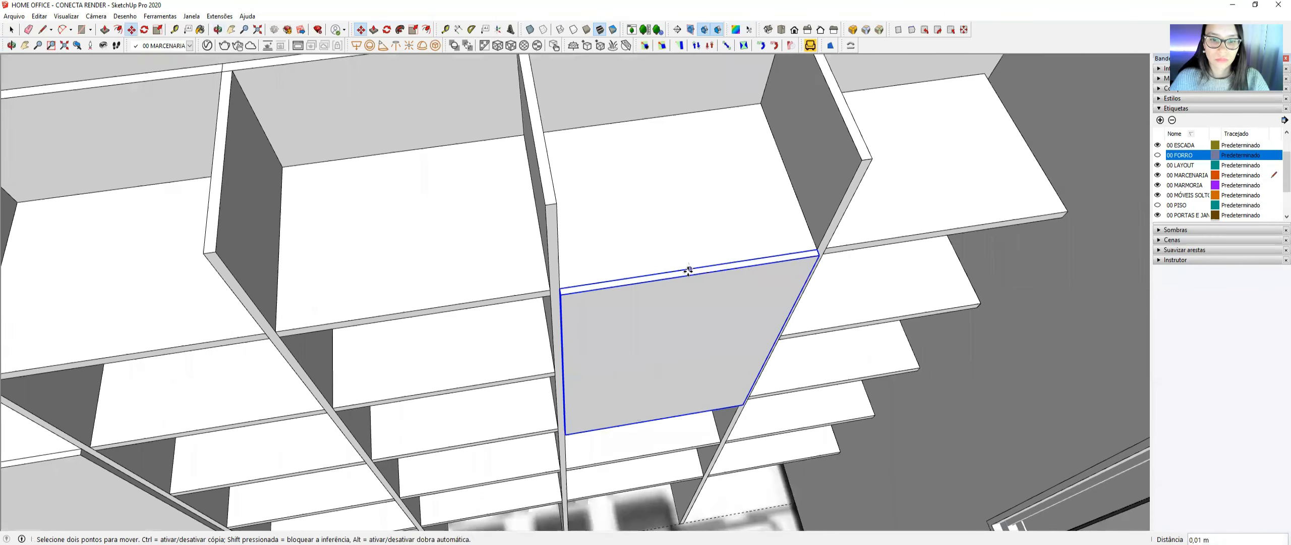
pyautogui.click(689, 271)
# - Clear the selection and examine the arrangement of the three front panels across the shelf grid from several angles
pyautogui.scroll(-5, 681, 237)
pyautogui.moveTo(654, 232); pyautogui.dragTo(650, 259, button='middle')
pyautogui.press('space')
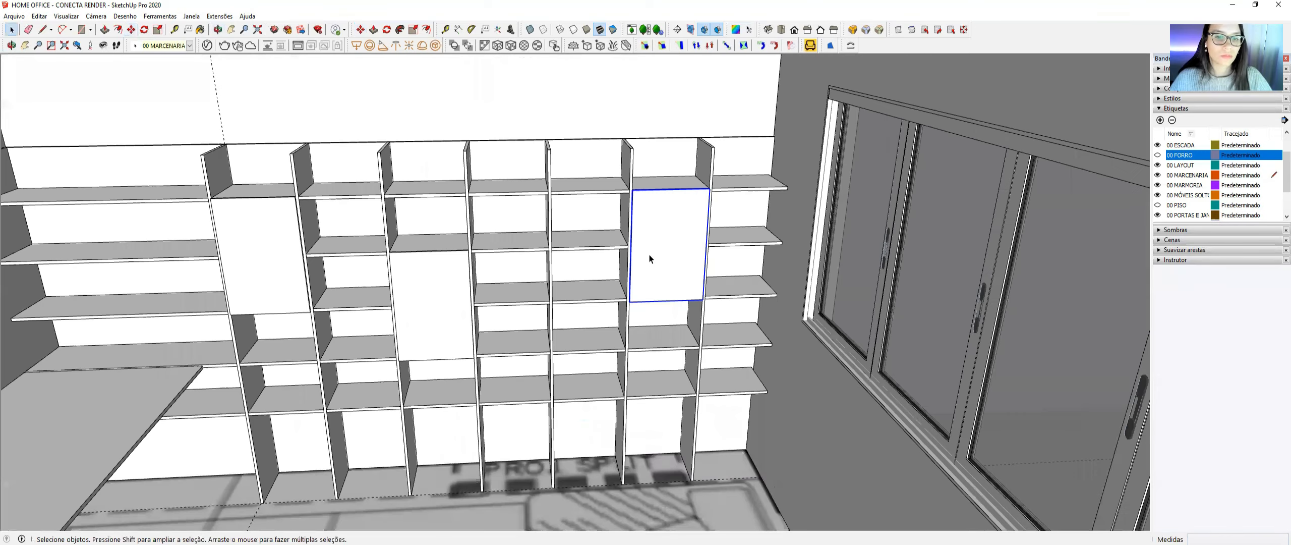
pyautogui.scroll(3, 654, 182)
pyautogui.moveTo(667, 204); pyautogui.dragTo(573, 218, button='middle')
pyautogui.scroll(-1, 474, 339)
pyautogui.moveTo(520, 310); pyautogui.dragTo(487, 285, button='middle')
pyautogui.hotkey('ctrl', 't')
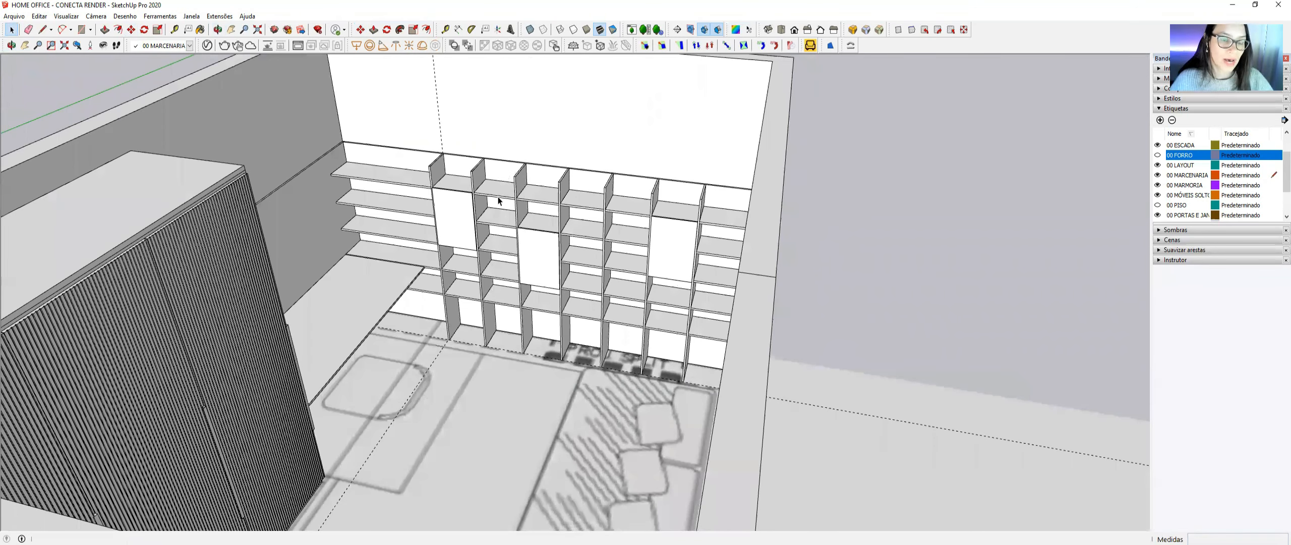
pyautogui.scroll(1, 498, 199)
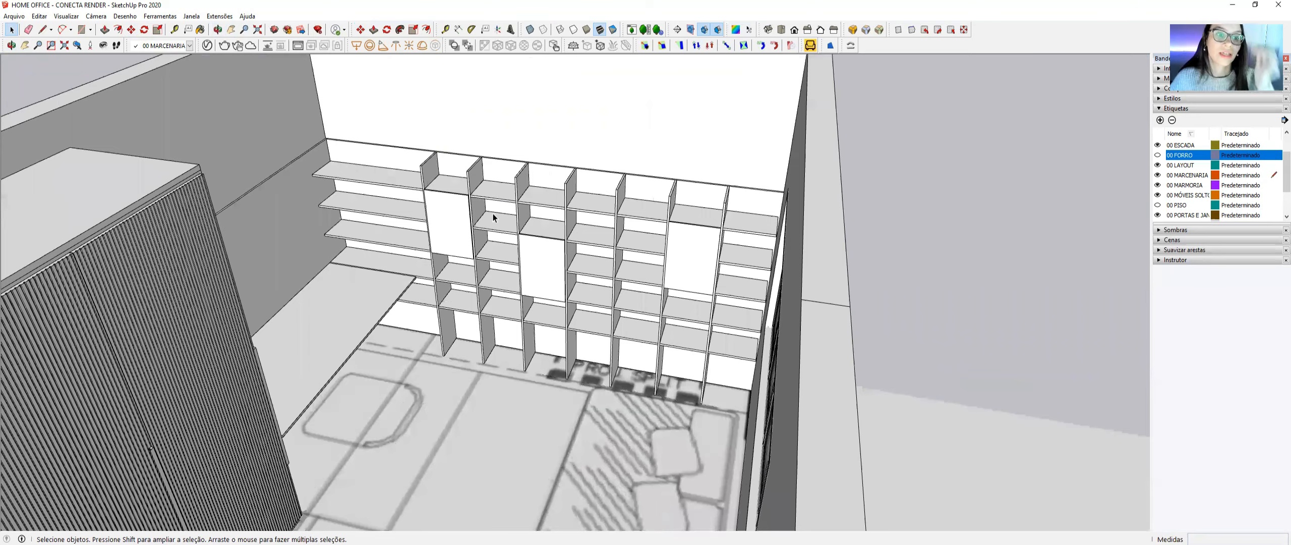
pyautogui.moveTo(493, 216); pyautogui.dragTo(504, 152, button='middle')
pyautogui.moveTo(548, 217); pyautogui.dragTo(388, 145, button='middle')
# - Select all seven vertical dividers of the shelf grid together
pyautogui.click(387, 143)
pyautogui.keyDown('ctrl'); pyautogui.click(456, 141); pyautogui.keyUp('ctrl')
pyautogui.keyDown('ctrl'); pyautogui.click(532, 149); pyautogui.keyUp('ctrl')
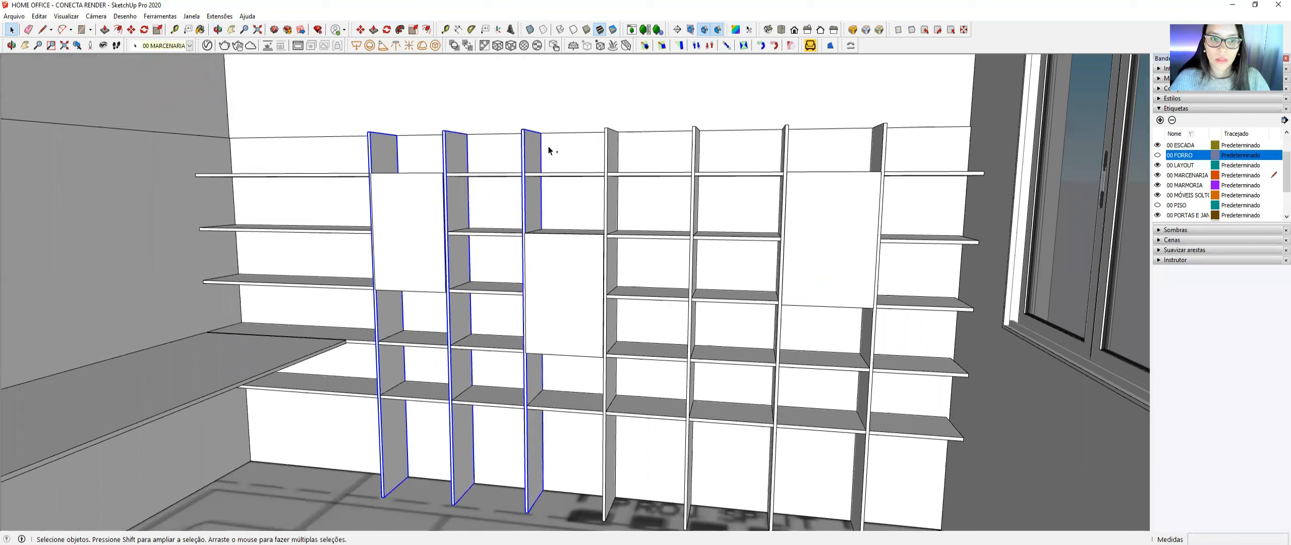
pyautogui.keyDown('ctrl'); pyautogui.click(609, 147); pyautogui.keyUp('ctrl')
pyautogui.keyDown('ctrl'); pyautogui.click(697, 157); pyautogui.keyUp('ctrl')
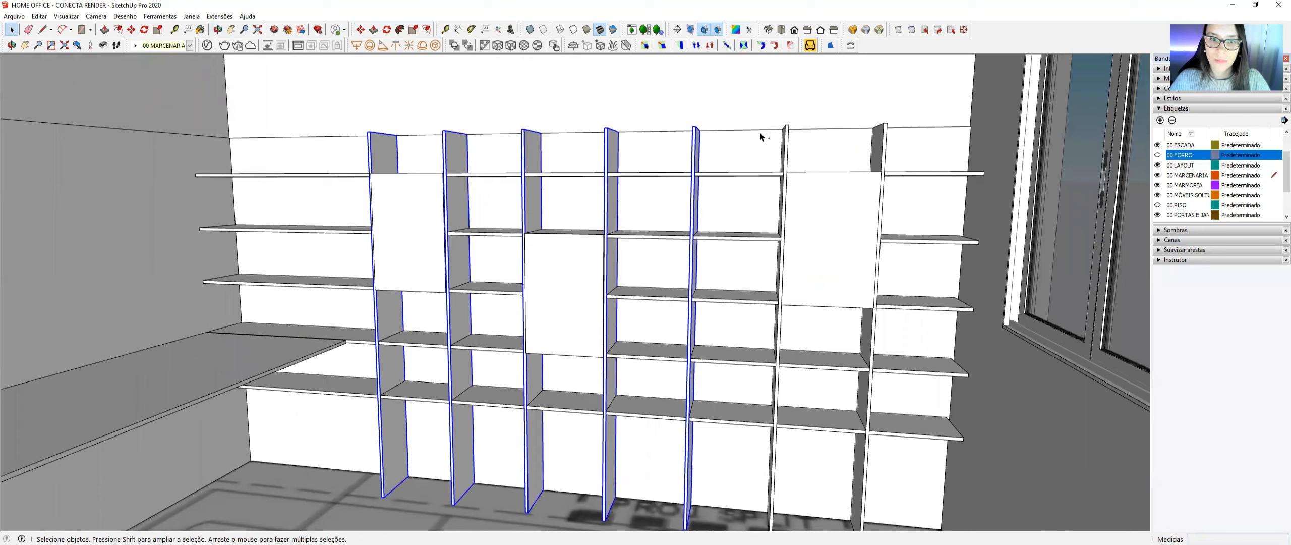
pyautogui.keyDown('ctrl'); pyautogui.click(787, 142); pyautogui.keyUp('ctrl')
pyautogui.keyDown('ctrl'); pyautogui.click(877, 151); pyautogui.keyUp('ctrl')
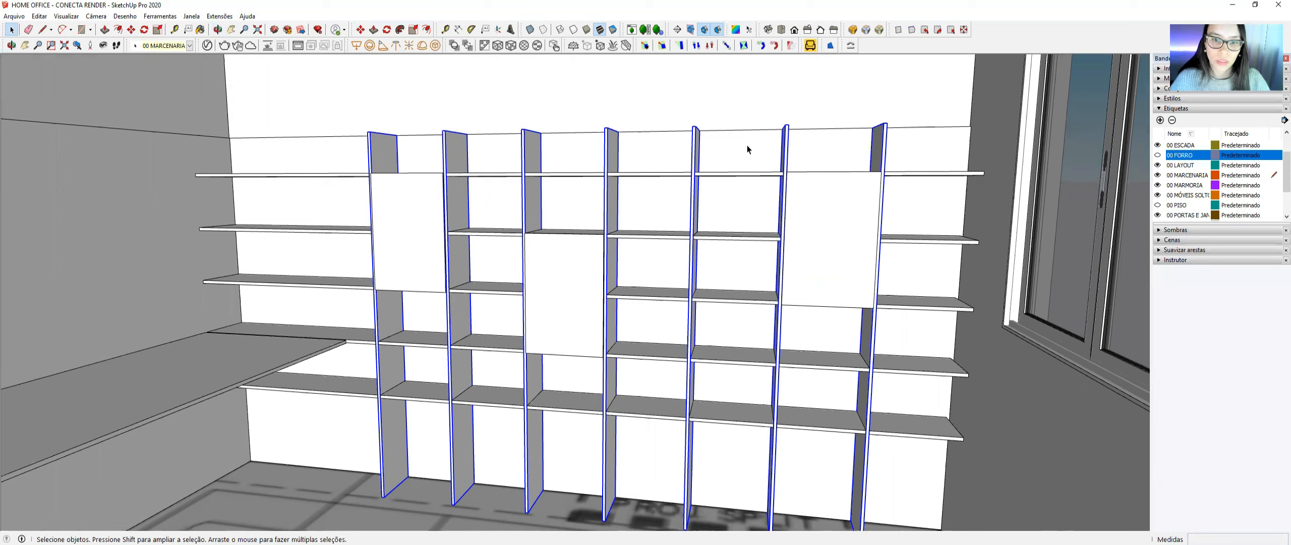
# - Place a guide 0.25 m above the top shelf and add the wall panel behind the grid to the divider selection
pyautogui.press('t')
pyautogui.click(718, 176)
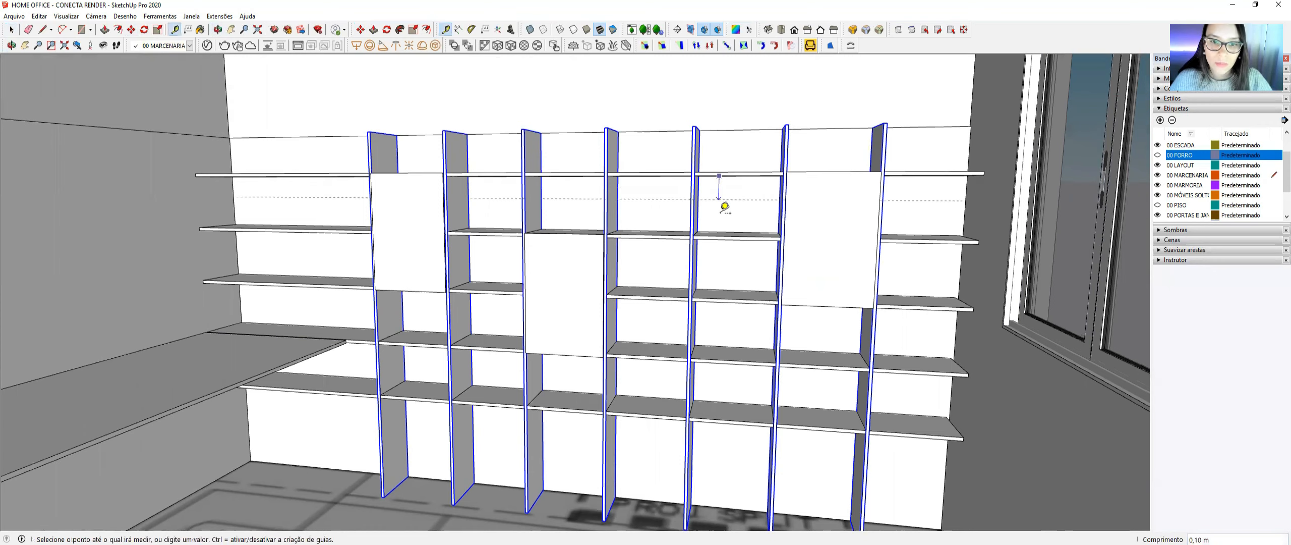
pyautogui.scroll(3, 726, 161)
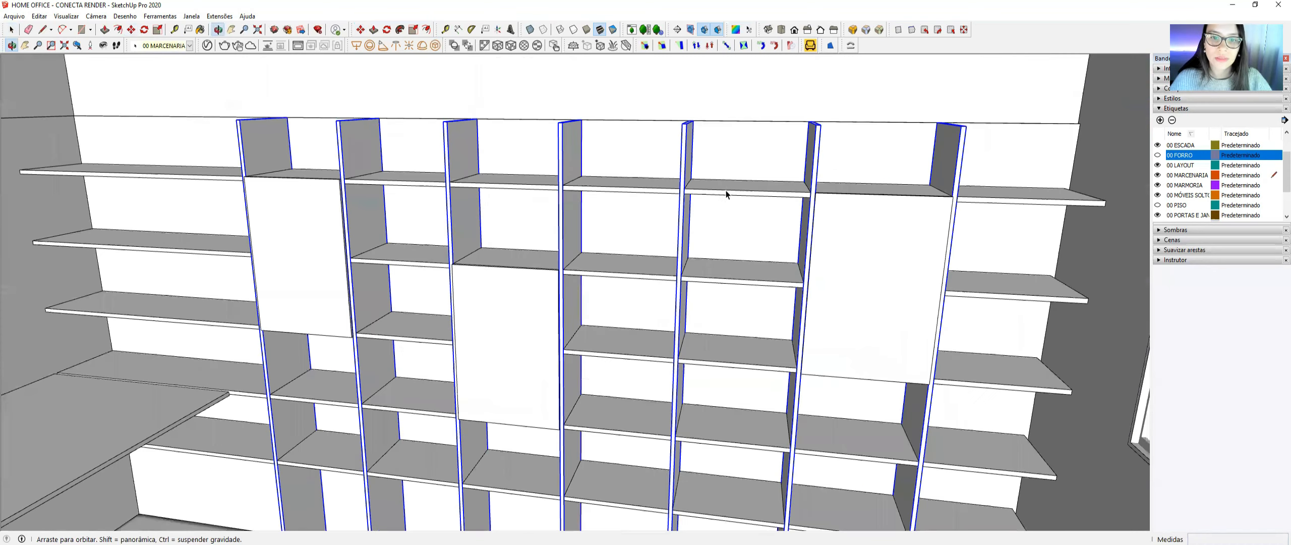
pyautogui.click(727, 101)
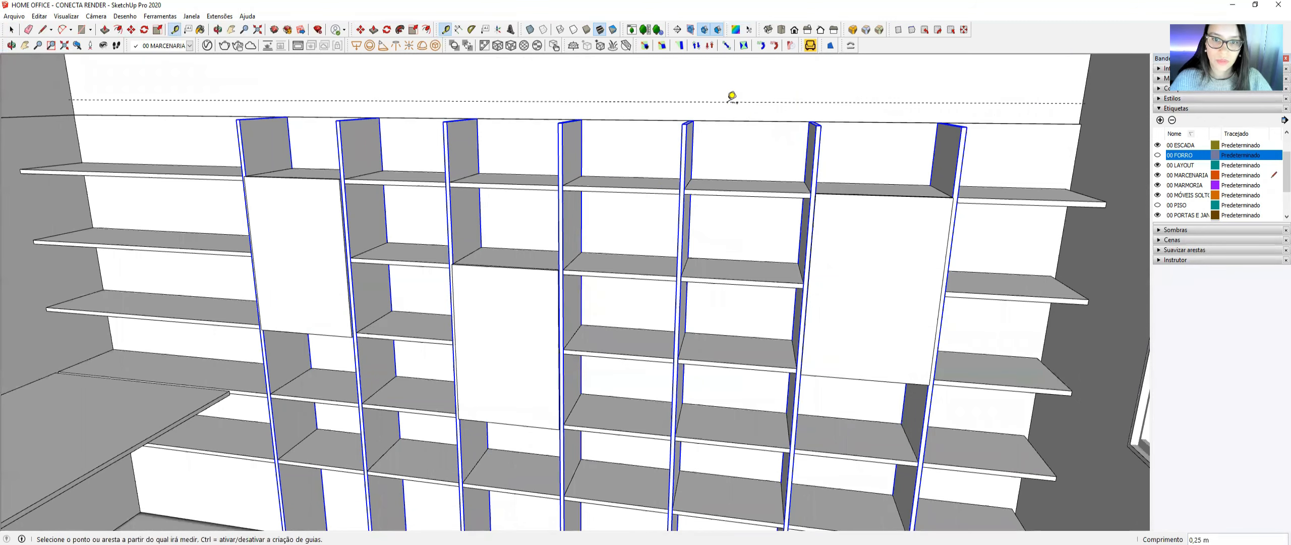
pyautogui.press('space')
pyautogui.scroll(-1, 725, 107)
pyautogui.scroll(-2, 726, 112)
pyautogui.keyDown('ctrl'); pyautogui.click(286, 133); pyautogui.keyUp('ctrl')
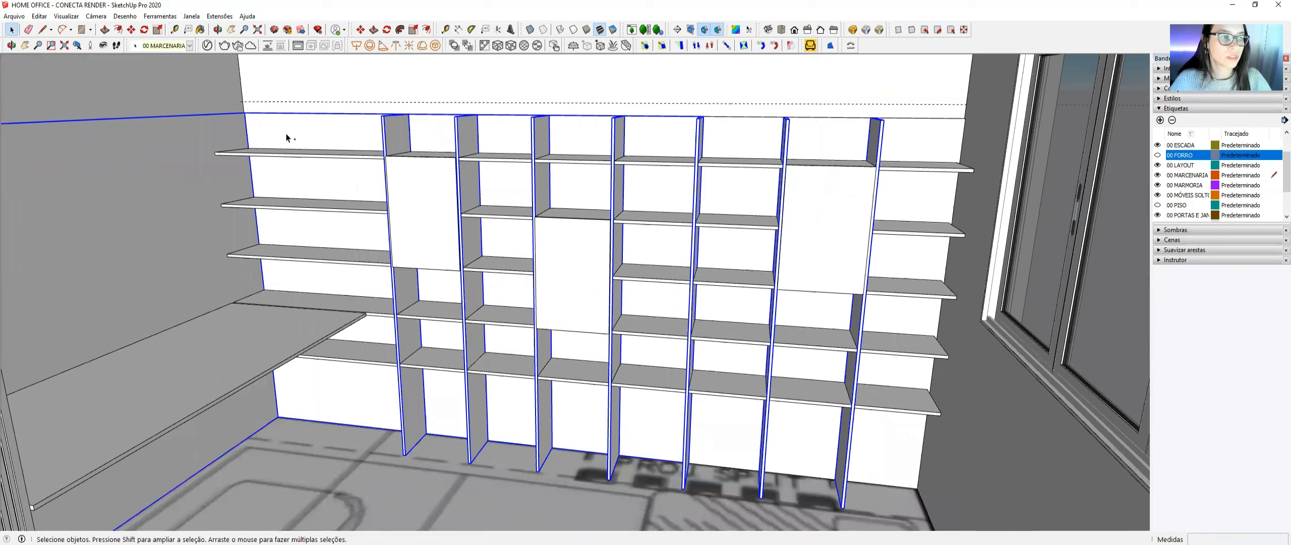
pyautogui.scroll(-3, 502, 288)
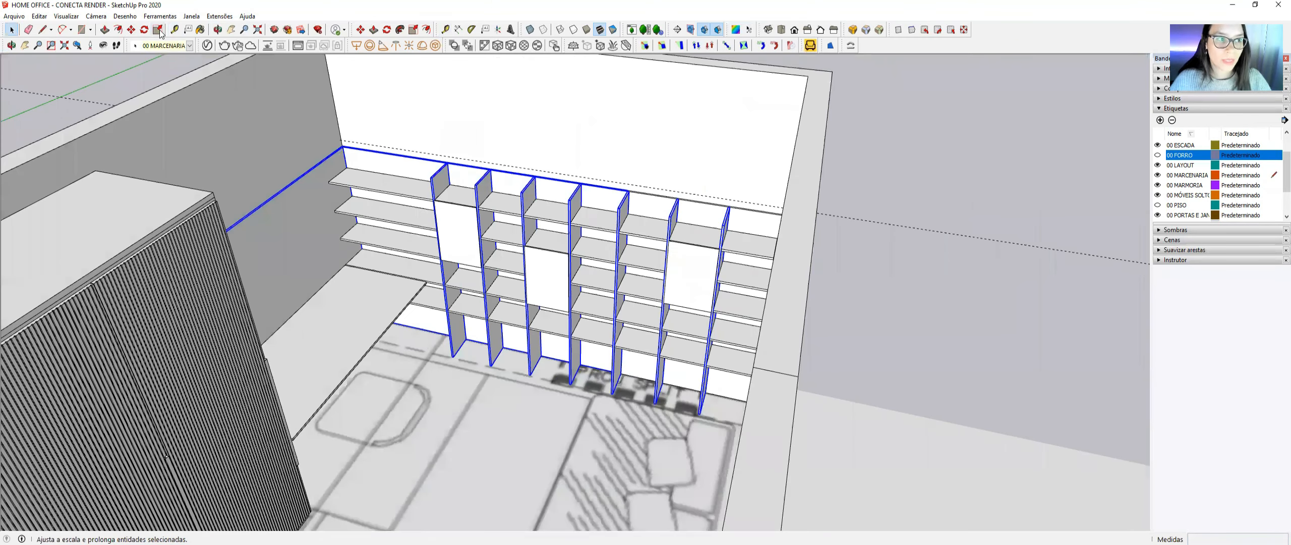
pyautogui.press('s')
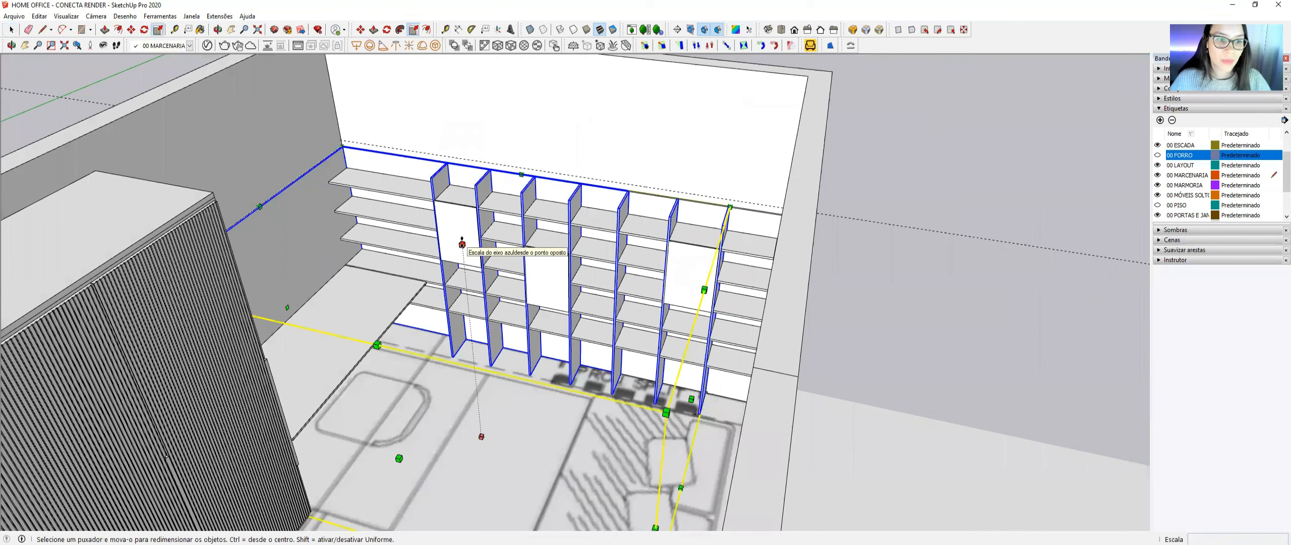
pyautogui.moveTo(462, 244); pyautogui.dragTo(556, 203)
pyautogui.press('space')
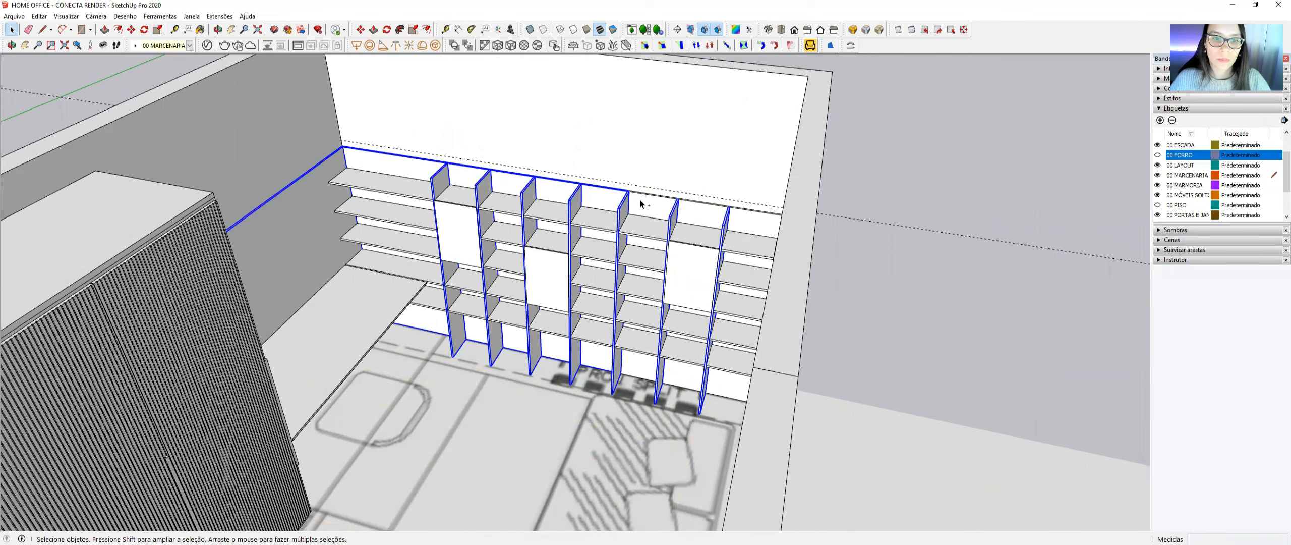
# - Scale the seven dividers and the wall panel upward by about 1.03 to the guide, then clear the selection
pyautogui.press('s')
pyautogui.moveTo(487, 241); pyautogui.dragTo(616, 181)
pyautogui.moveTo(741, 199); pyautogui.dragTo(777, 189, button='middle')
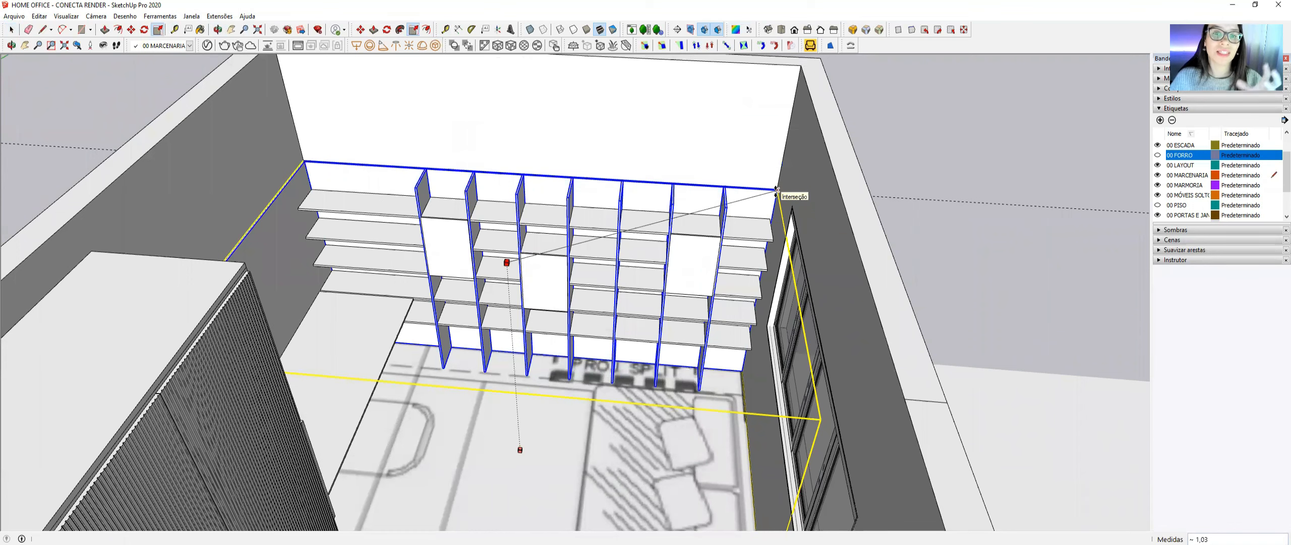
pyautogui.click(777, 189)
pyautogui.press('space')
pyautogui.scroll(-2, 717, 215)
pyautogui.hotkey('ctrl', 't')
# - Examine the bookshelf, desk and wall panel from several angles and compare them with the home office reference photos
pyautogui.scroll(2, 558, 225)
pyautogui.moveTo(559, 225); pyautogui.dragTo(496, 184, button='middle')
pyautogui.moveTo(440, 218); pyautogui.dragTo(507, 289, button='middle')
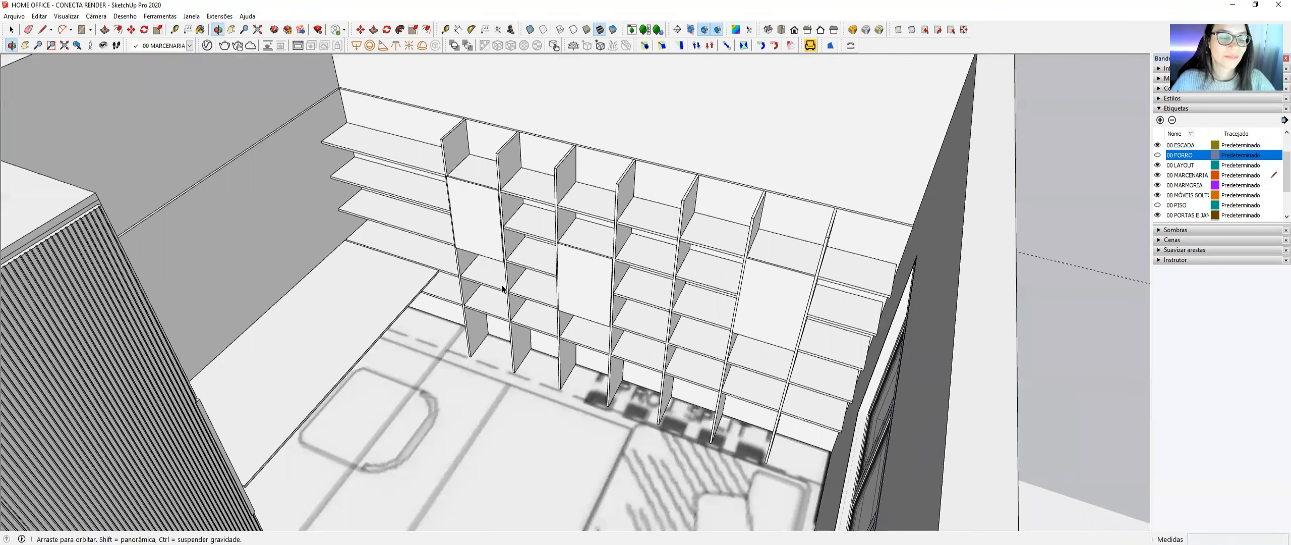
pyautogui.moveTo(583, 237); pyautogui.dragTo(498, 247, button='middle')
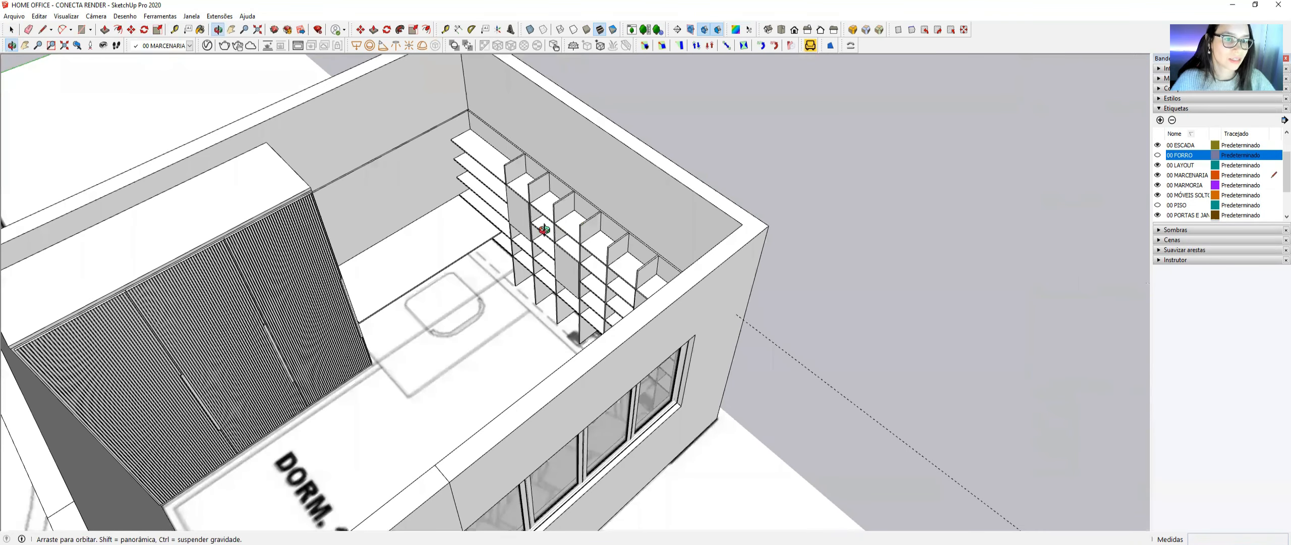
pyautogui.scroll(3, 439, 210)
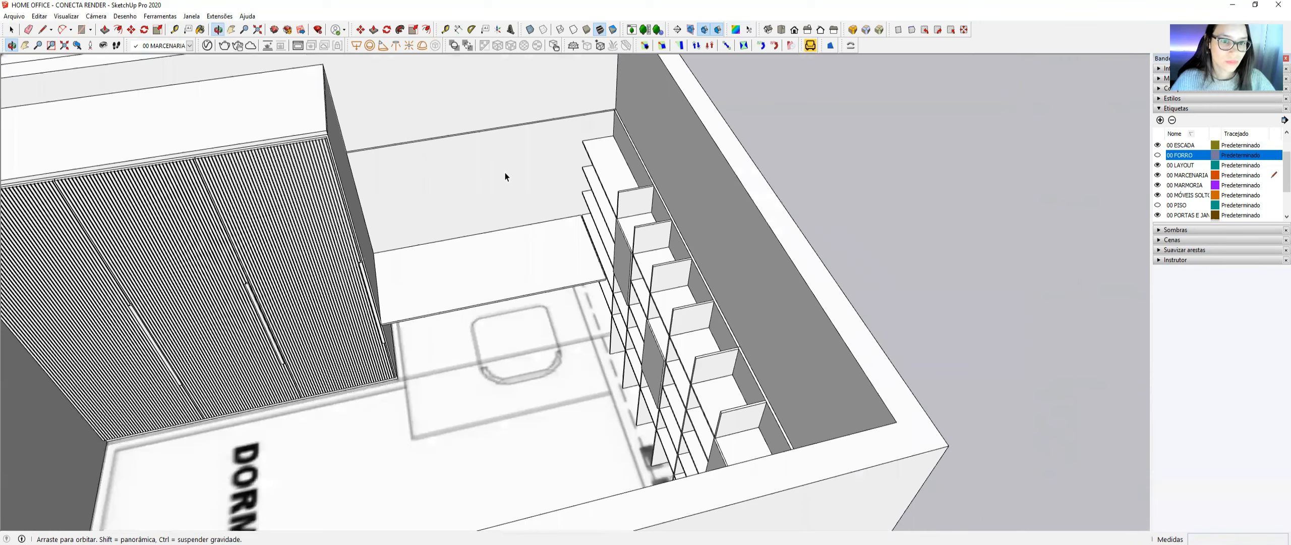
pyautogui.scroll(3, 694, 84)
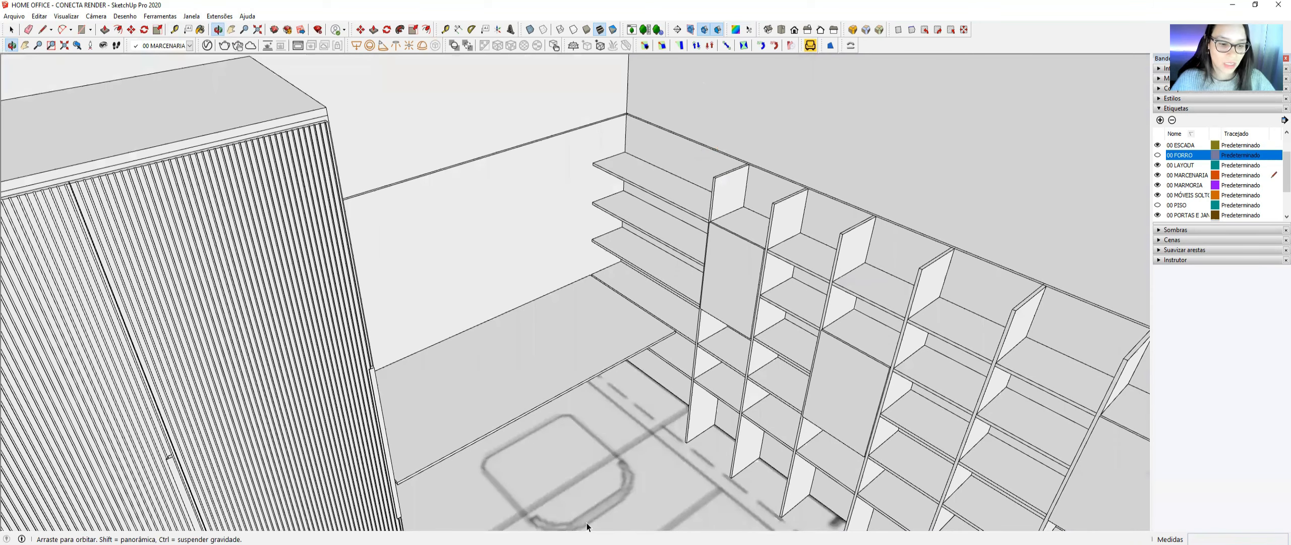
pyautogui.hotkey('alt', 'Tab')
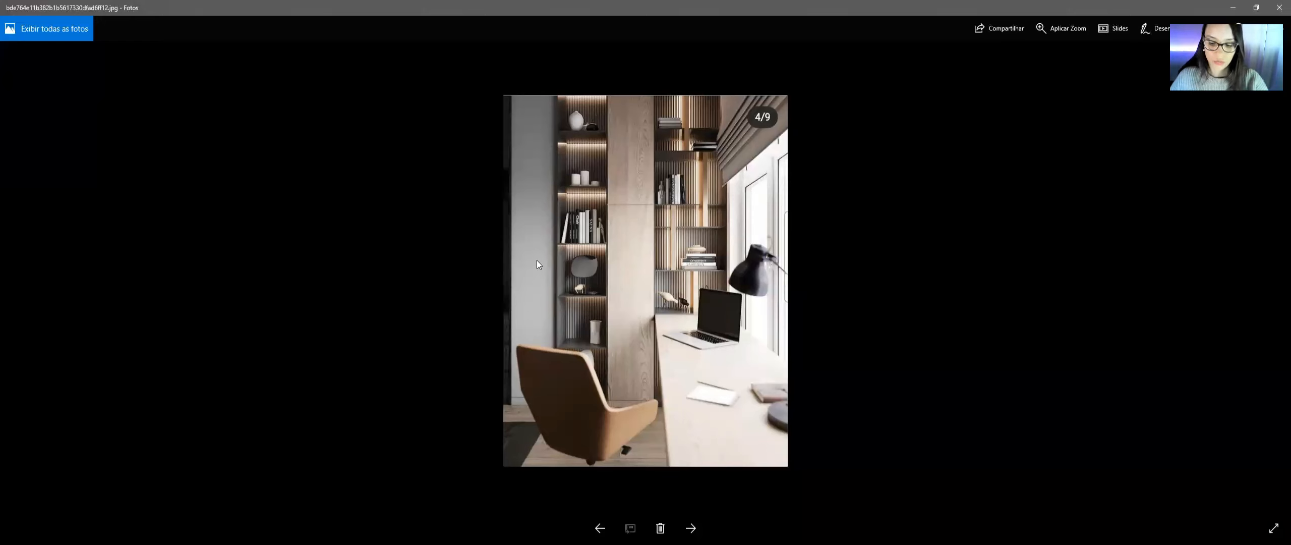
pyautogui.press('Right')
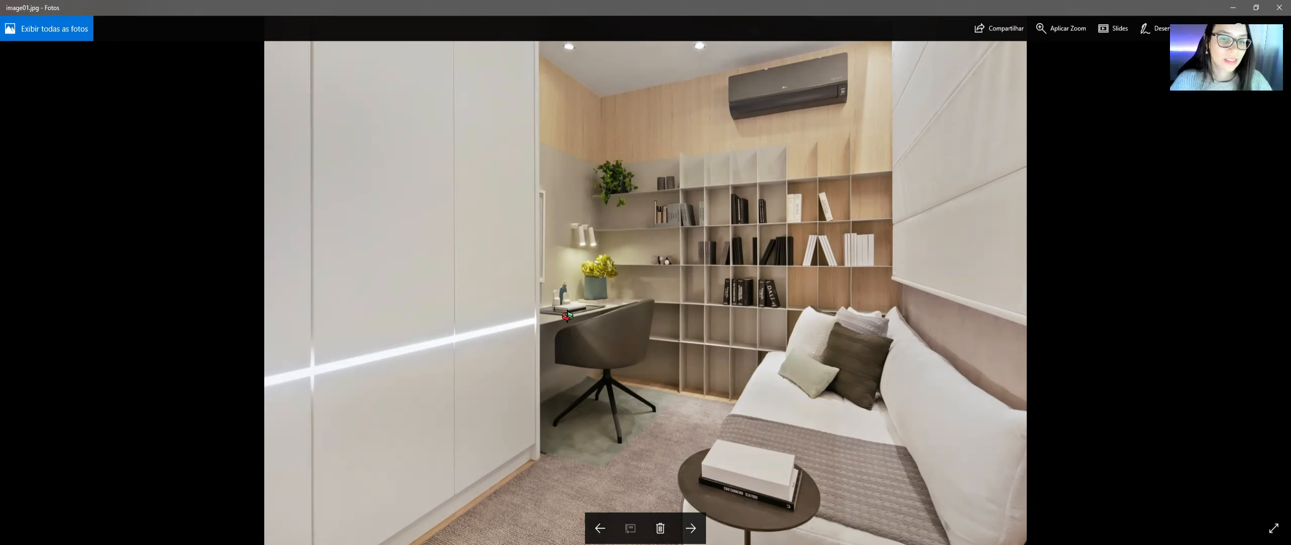
# - Return to SketchUp and open the wall panel above the desk for editing
pyautogui.hotkey('alt', 'Tab')
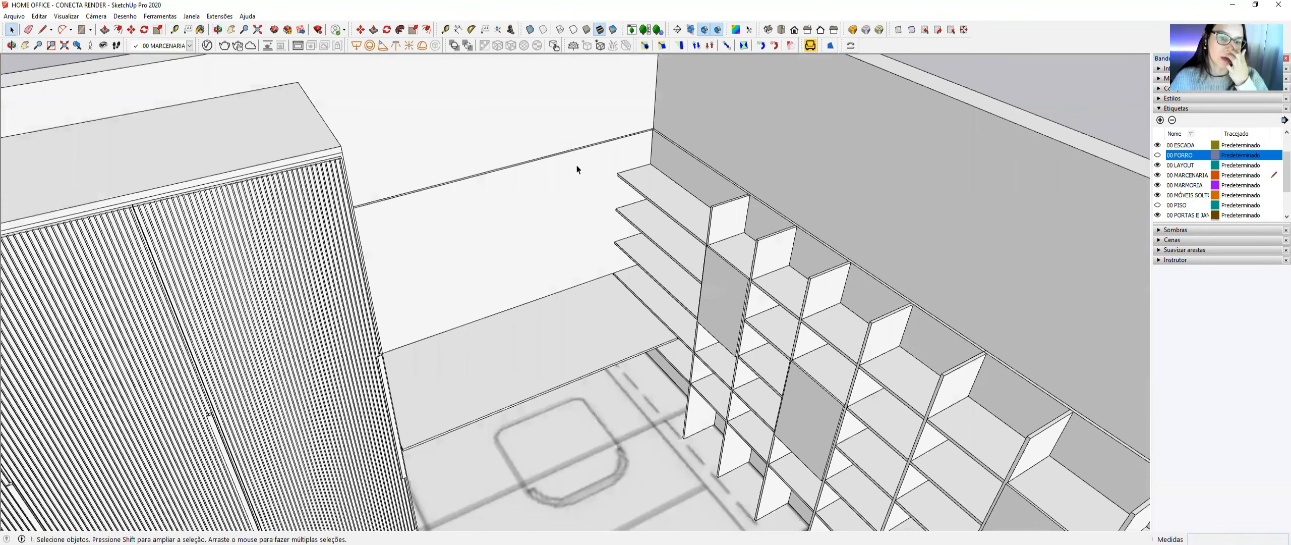
pyautogui.moveTo(577, 169); pyautogui.dragTo(594, 156, button='middle')
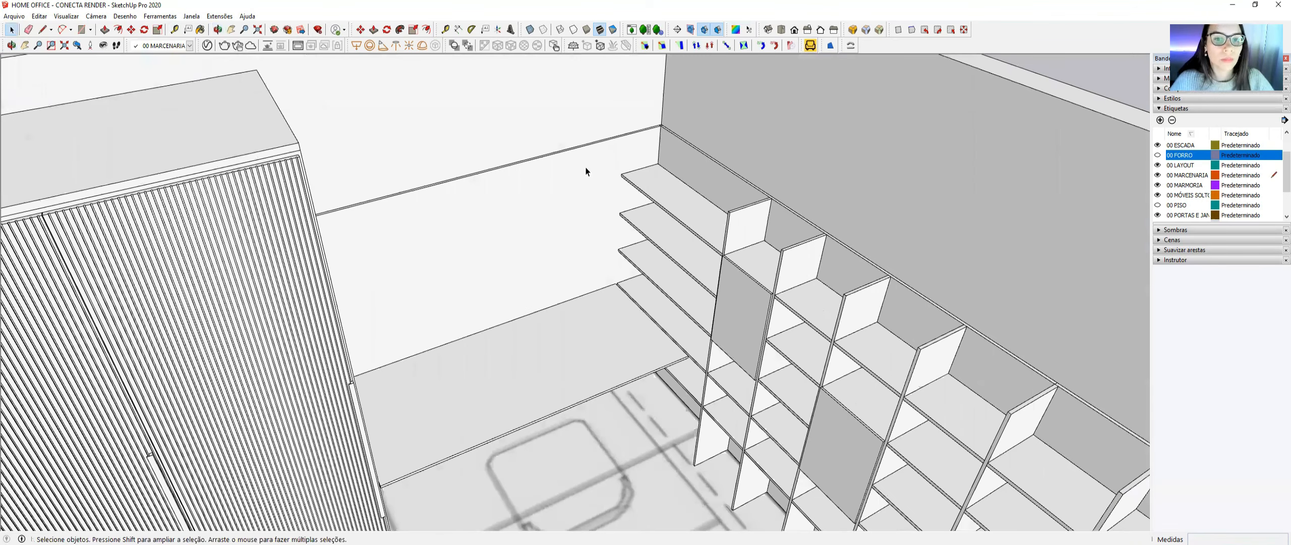
pyautogui.scroll(2, 516, 177)
pyautogui.tripleClick(516, 178)
# - Place two vertical guides 0.02 m apart on the panel's face, nearer its bookshelf end
pyautogui.press('t')
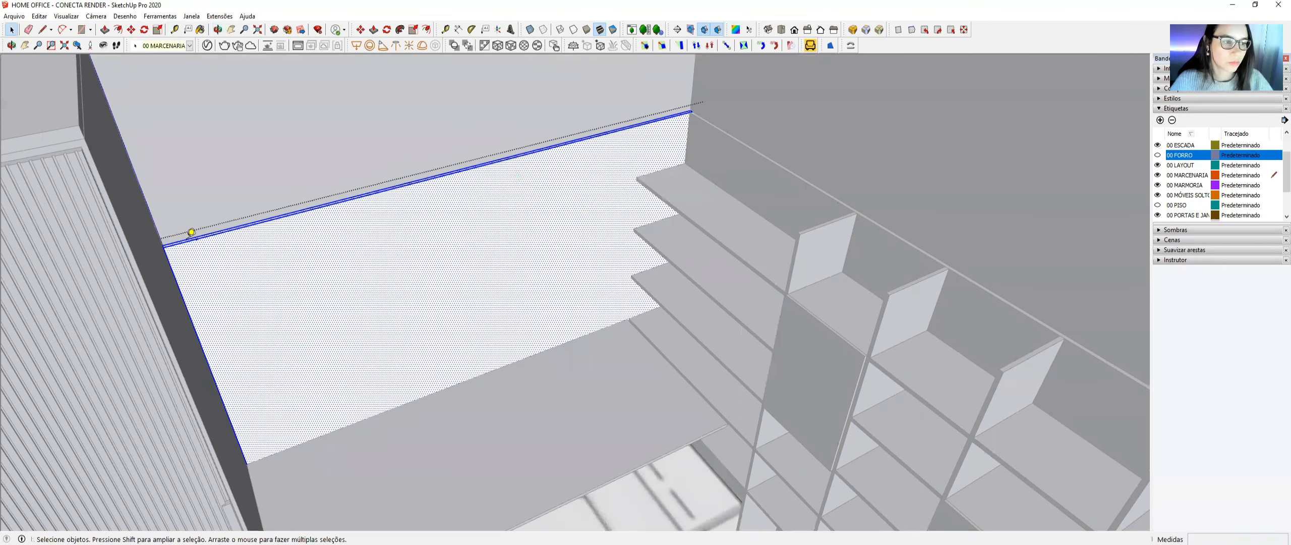
pyautogui.moveTo(192, 234); pyautogui.dragTo(199, 237, button='middle')
pyautogui.click(196, 238)
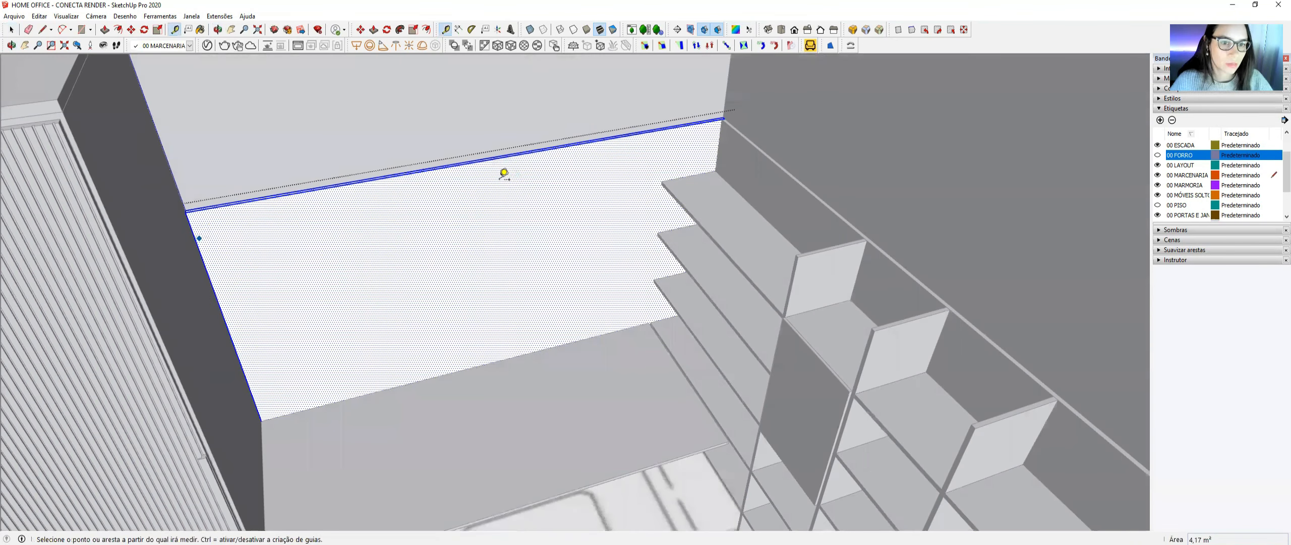
pyautogui.click(579, 169)
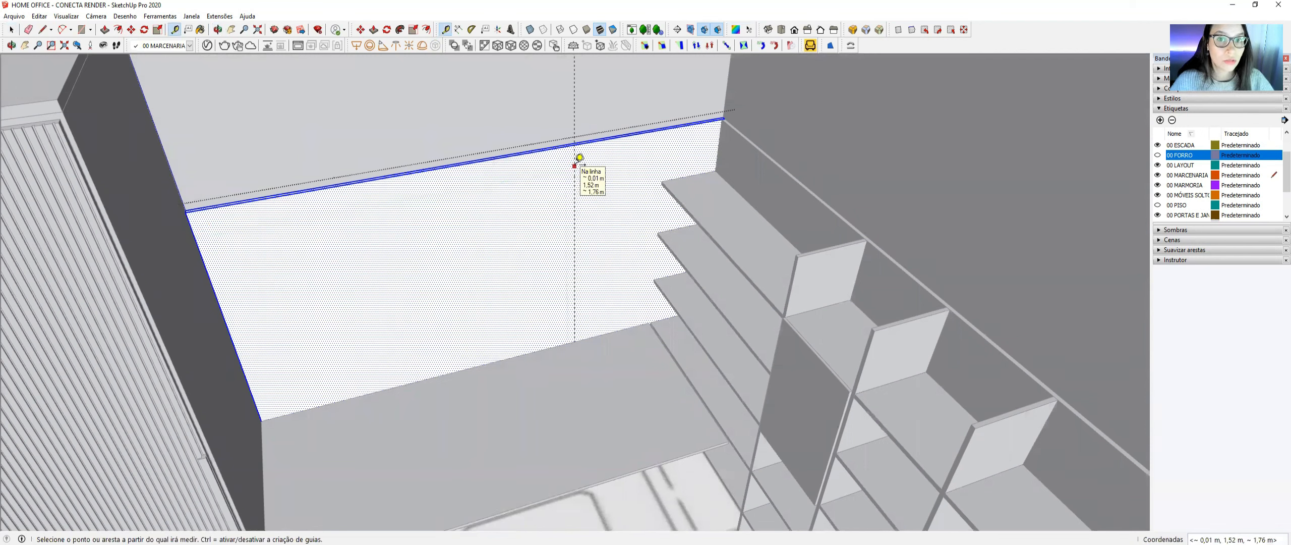
pyautogui.click(578, 152)
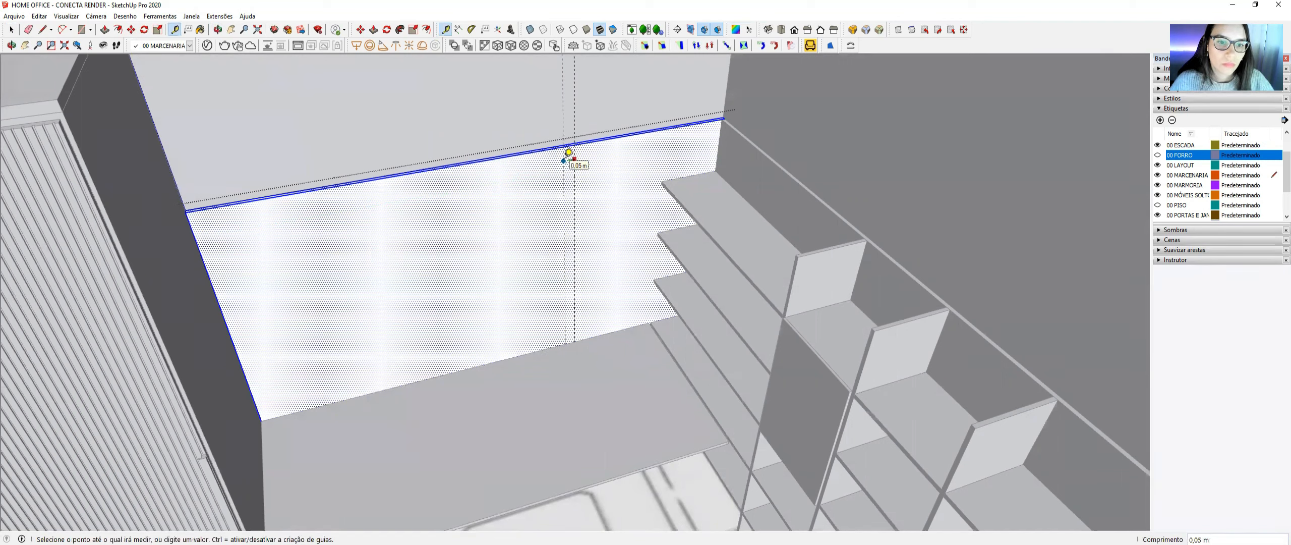
pyautogui.write(',')
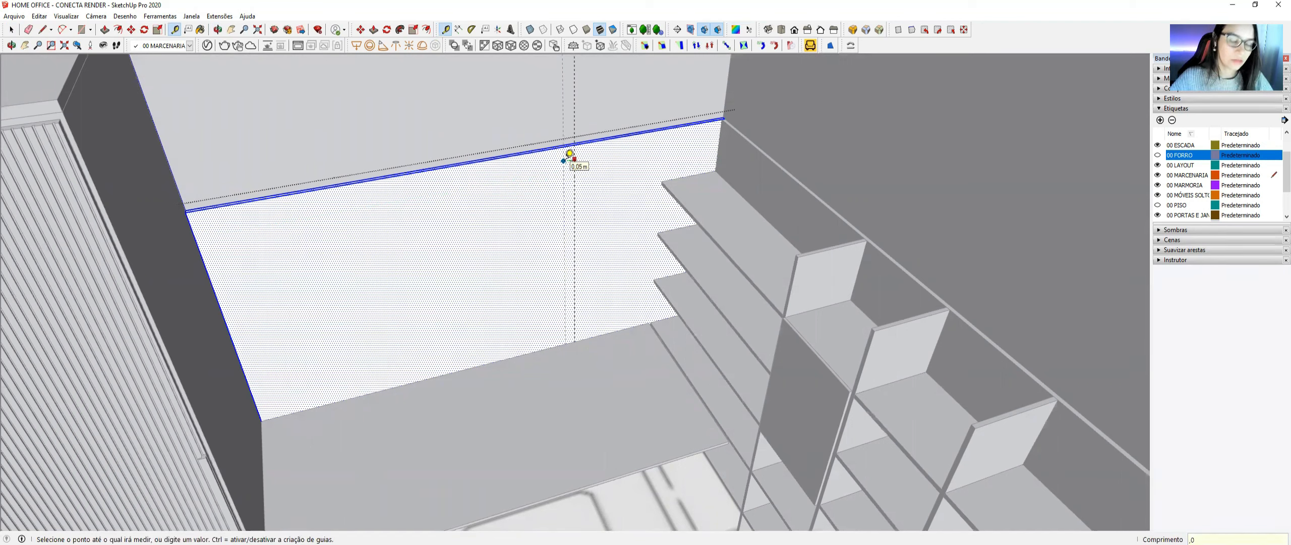
pyautogui.write('02')
pyautogui.press('Return')
# - Draw a 0.02 m wide rectangular strip between the two guides, from the panel's upper edge down to the floor
pyautogui.press('r')
pyautogui.scroll(1, 573, 146)
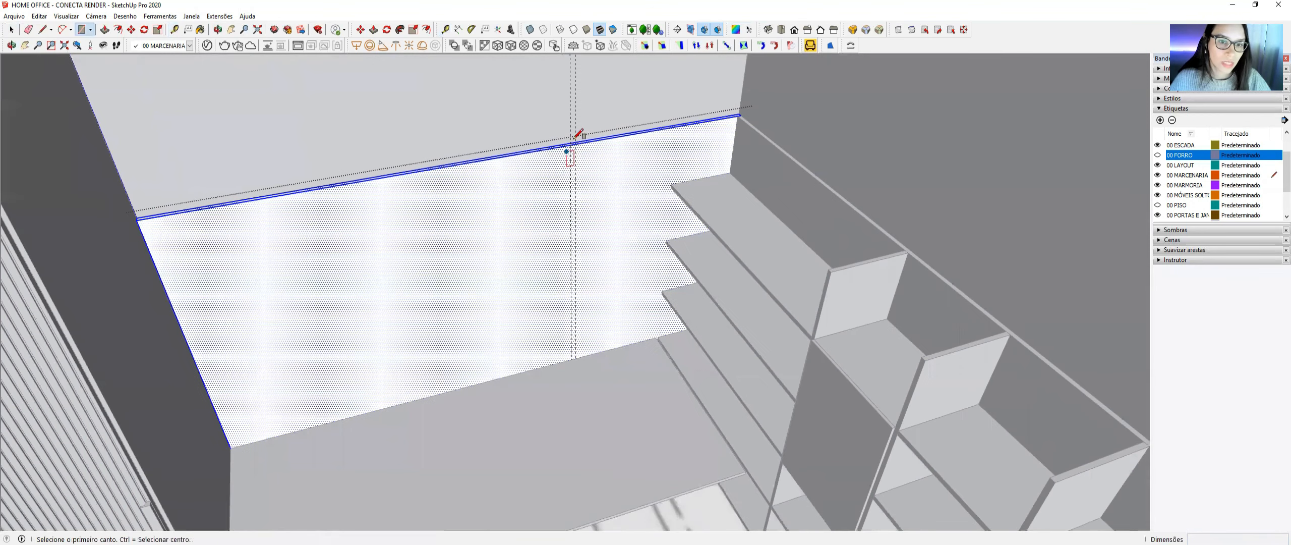
pyautogui.scroll(-1, 575, 137)
pyautogui.click(573, 140)
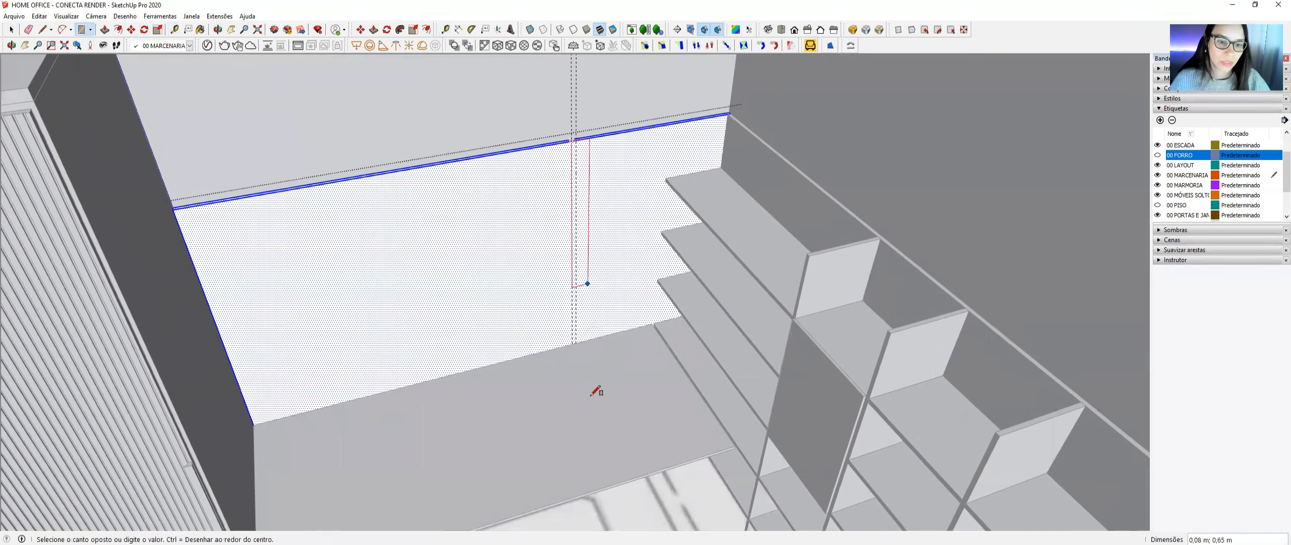
pyautogui.scroll(1, 605, 444)
pyautogui.moveTo(607, 411); pyautogui.dragTo(616, 400, button='middle')
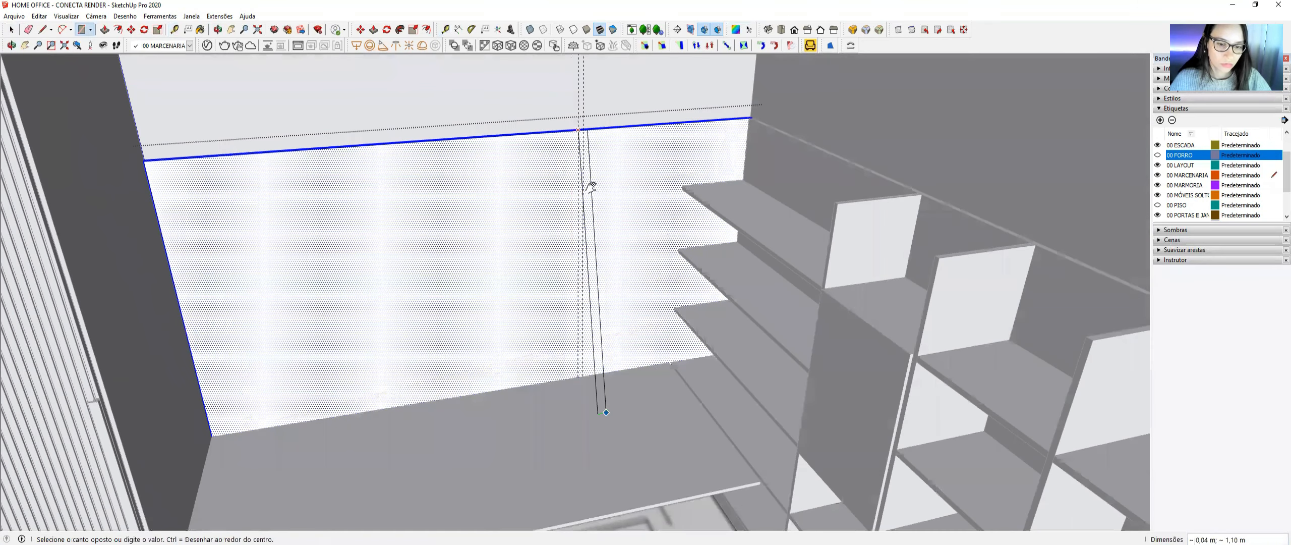
pyautogui.keyDown('shift'); pyautogui.moveTo(591, 187); pyautogui.dragTo(580, 212, button='middle'); pyautogui.keyUp('shift')
pyautogui.scroll(2, 558, 297)
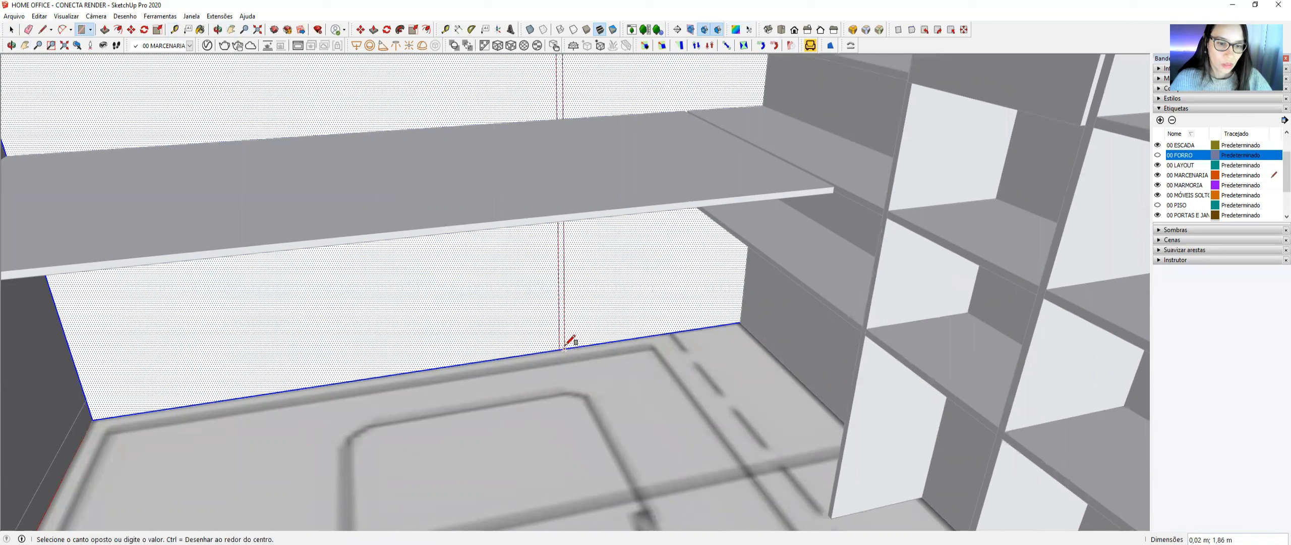
pyautogui.click(564, 348)
# - Copy the vertical strip about 0.06 m along the panel toward the bookshelf
pyautogui.press('space')
pyautogui.click(562, 323)
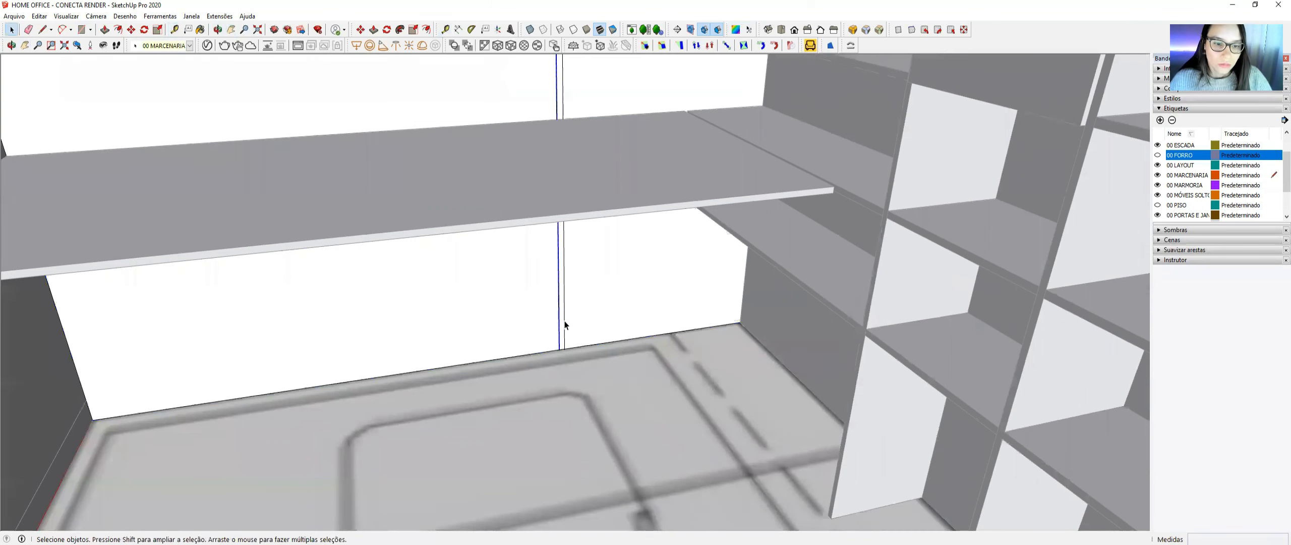
pyautogui.press('m')
pyautogui.press('ctrl')
pyautogui.click(564, 306)
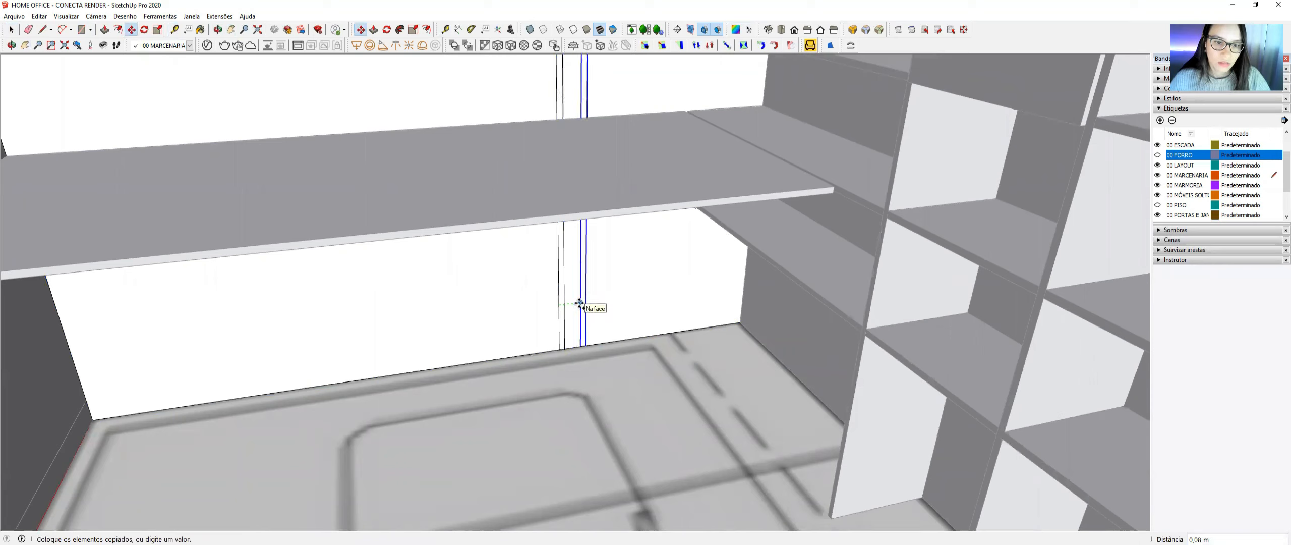
pyautogui.click(579, 303)
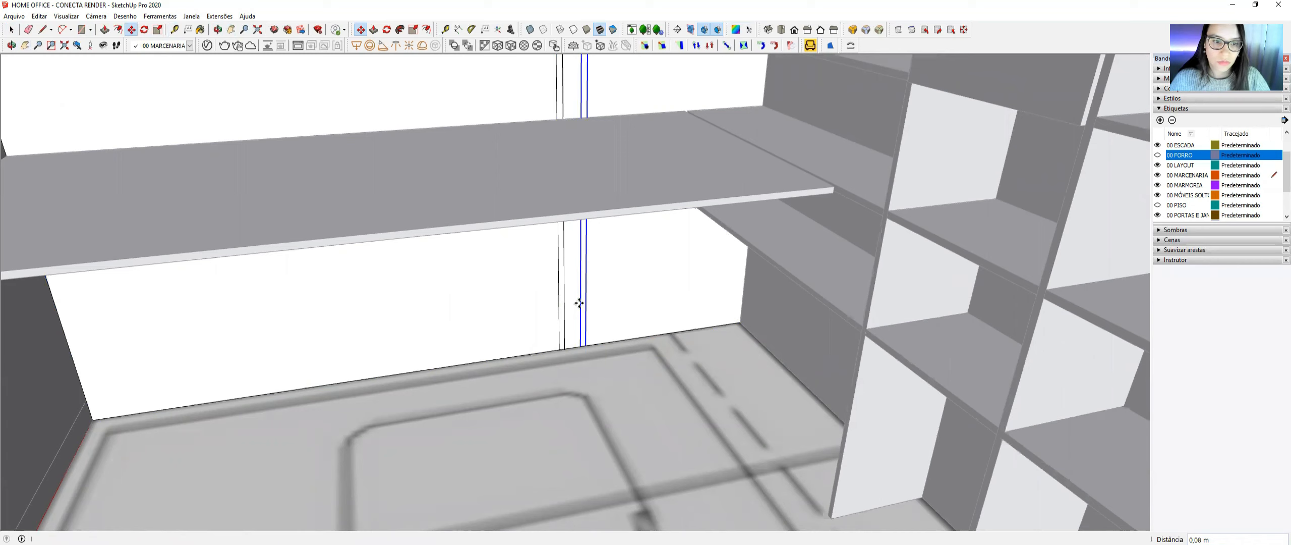
# - Push both vertical strips 0.005 m into the wall panel to form two parallel grooves
pyautogui.press('space')
pyautogui.press('p')
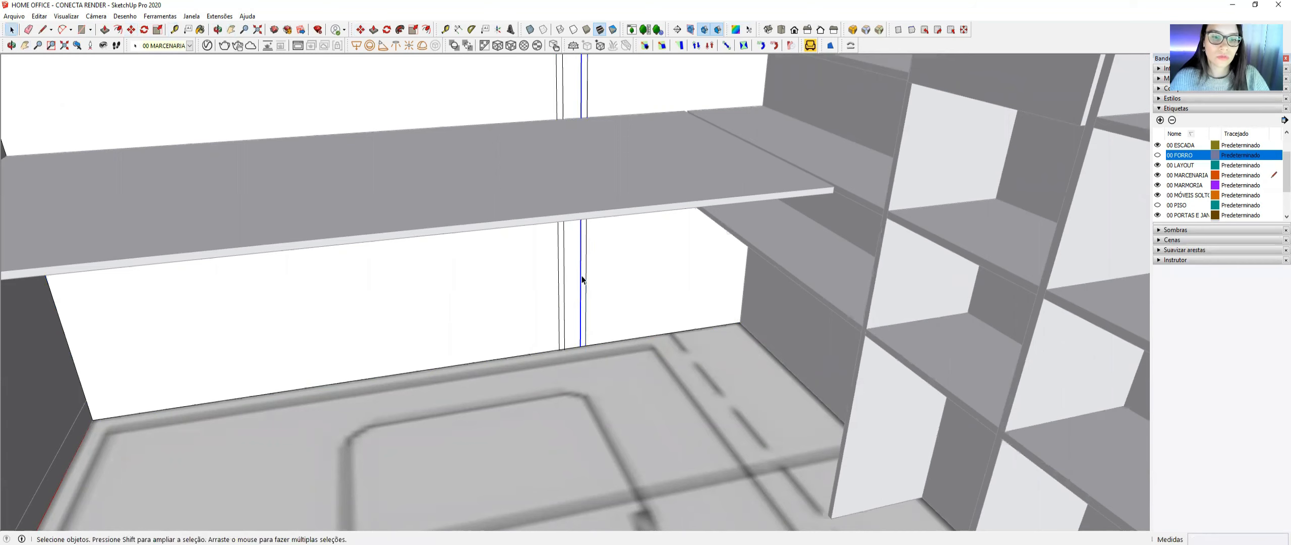
pyautogui.click(581, 279)
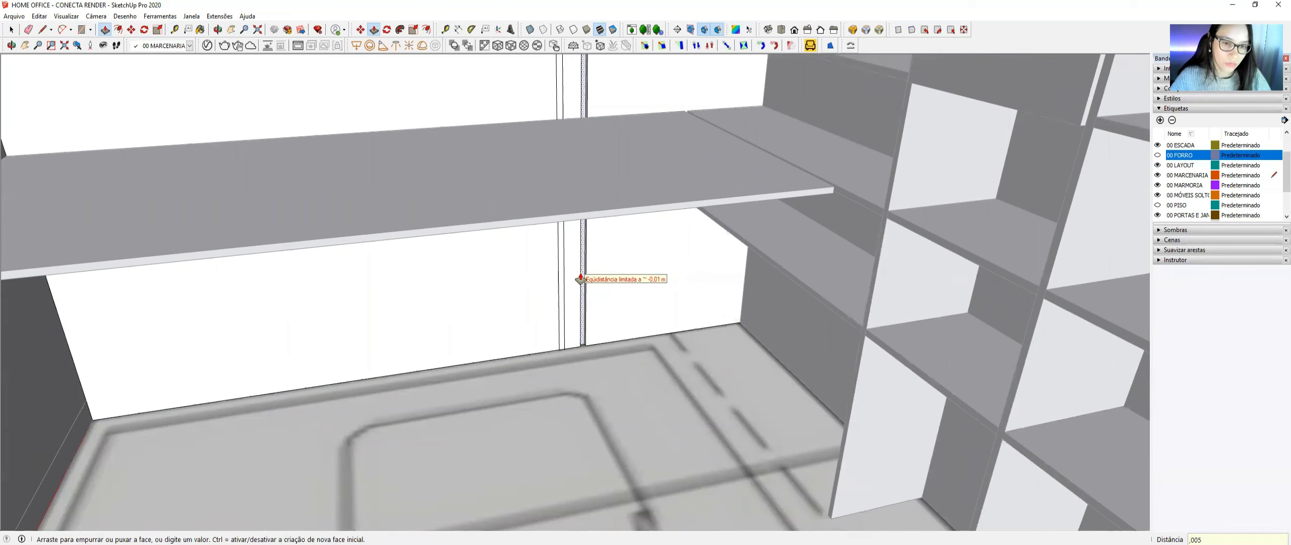
pyautogui.press('Return')
pyautogui.scroll(1, 571, 280)
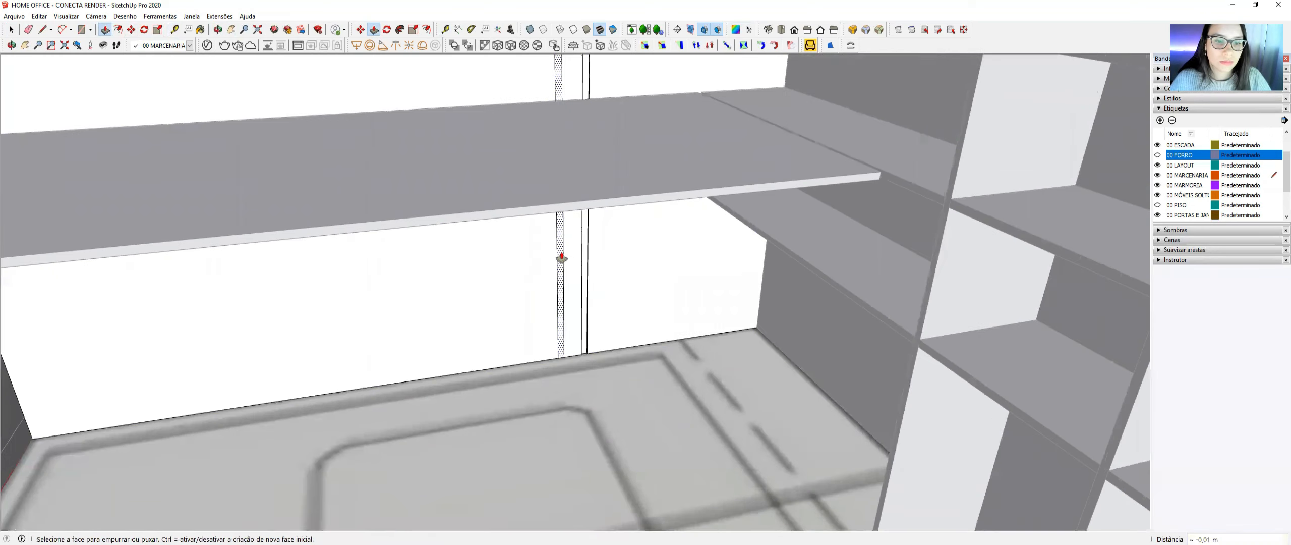
pyautogui.scroll(1, 560, 358)
pyautogui.click(562, 357)
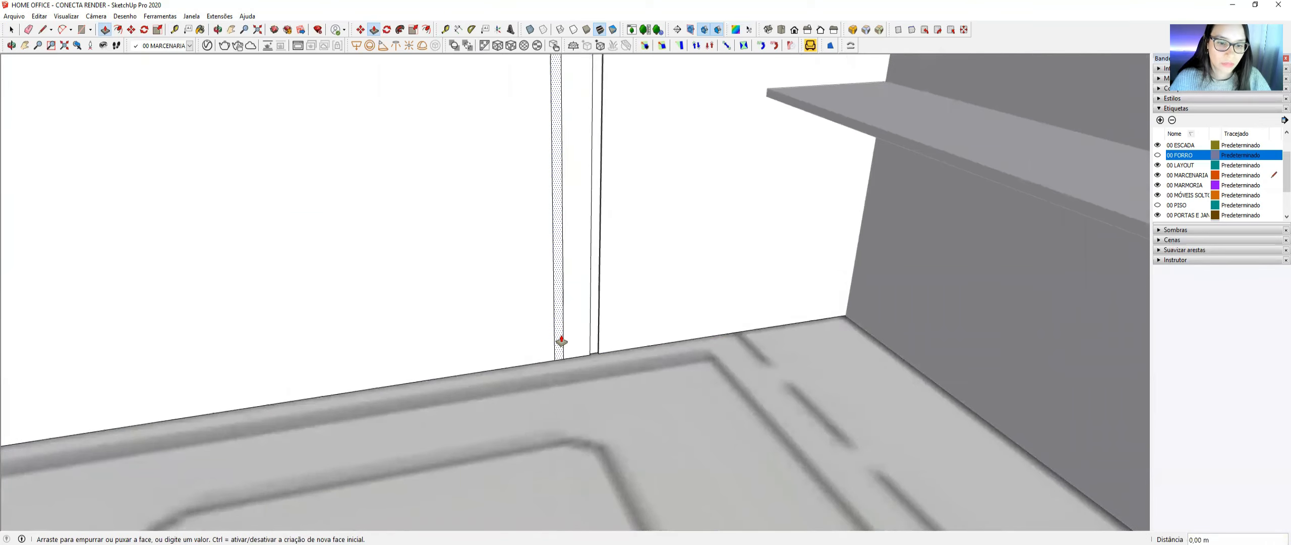
pyautogui.click(594, 285)
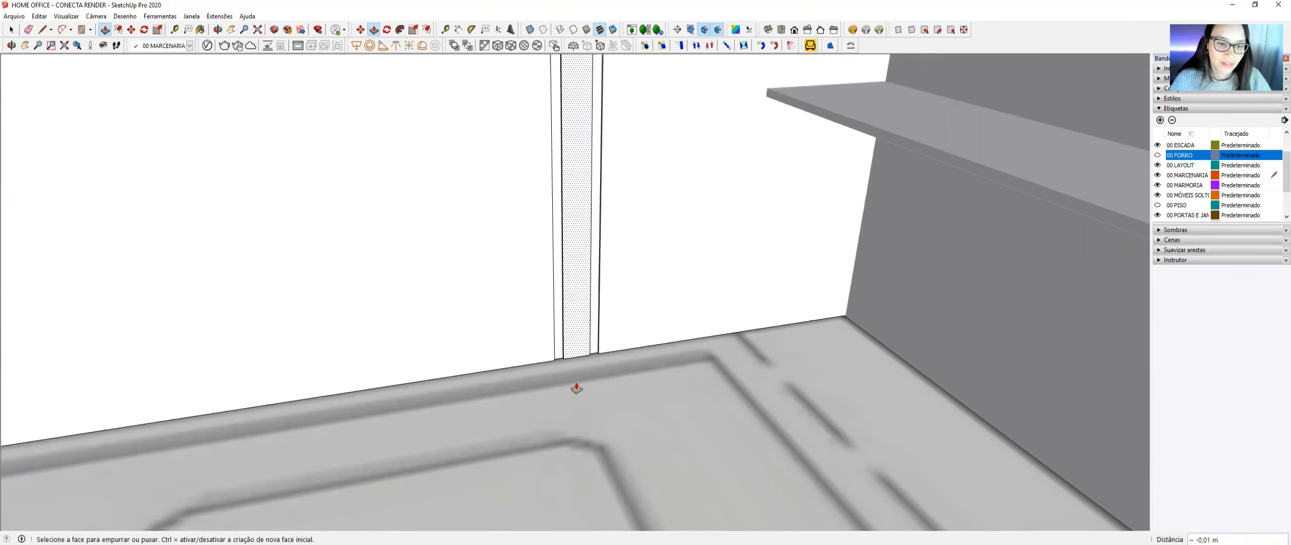
pyautogui.press('space')
# - Examine the grooved wall panel, desk, wardrobe, bookshelf and window wall from several angles around the room
pyautogui.scroll(-2, 576, 383)
pyautogui.scroll(-4, 593, 311)
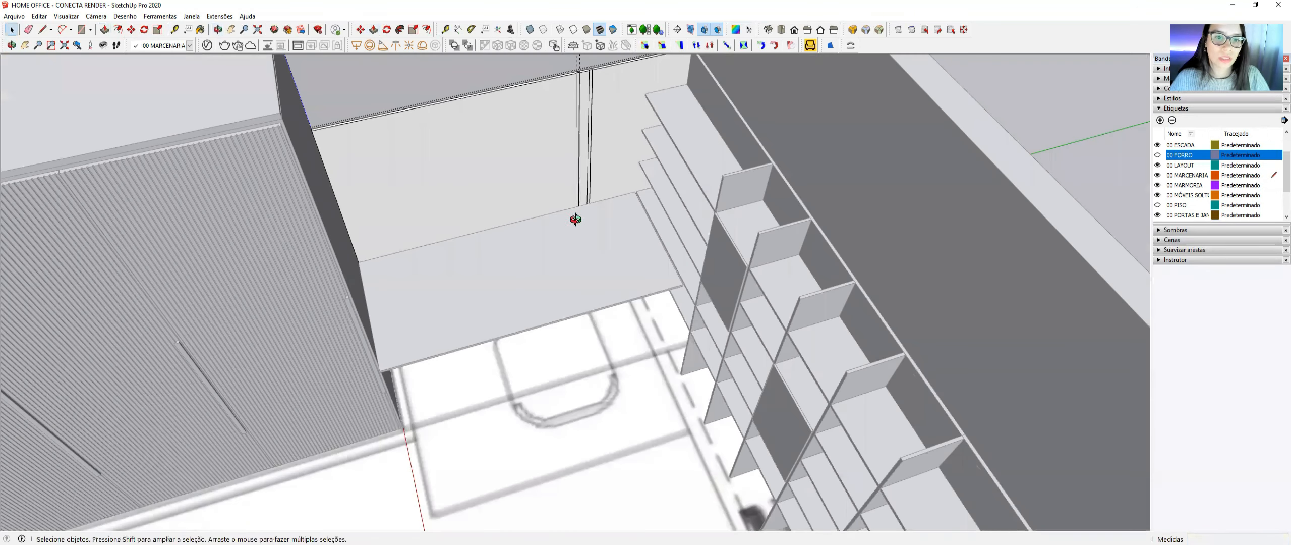
pyautogui.scroll(-5, 625, 280)
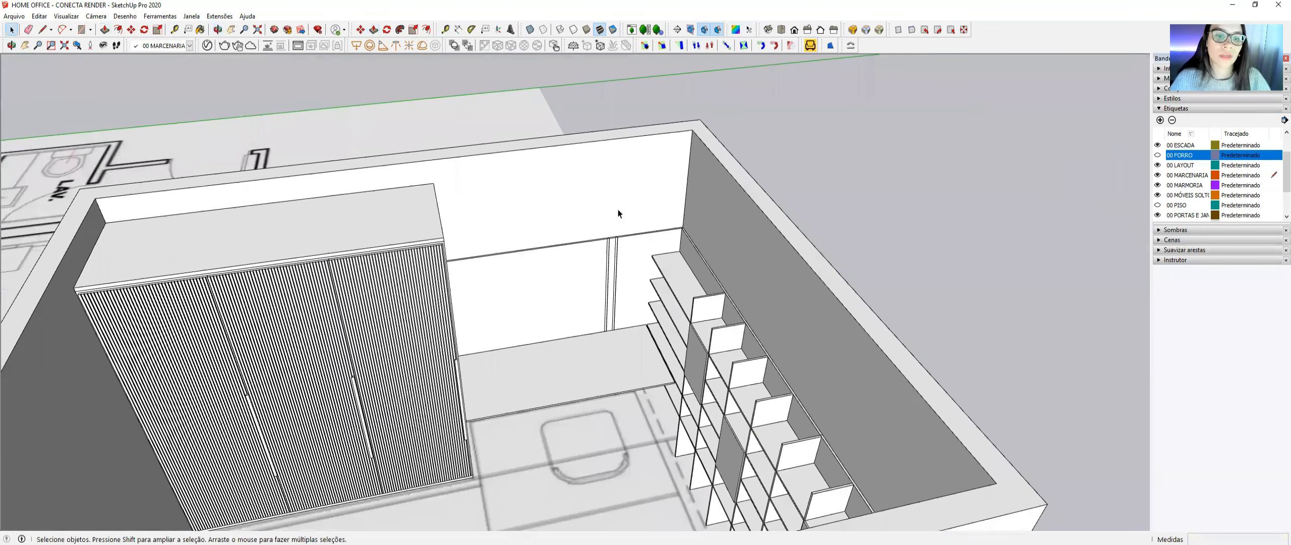
pyautogui.moveTo(772, 261); pyautogui.dragTo(755, 266, button='middle')
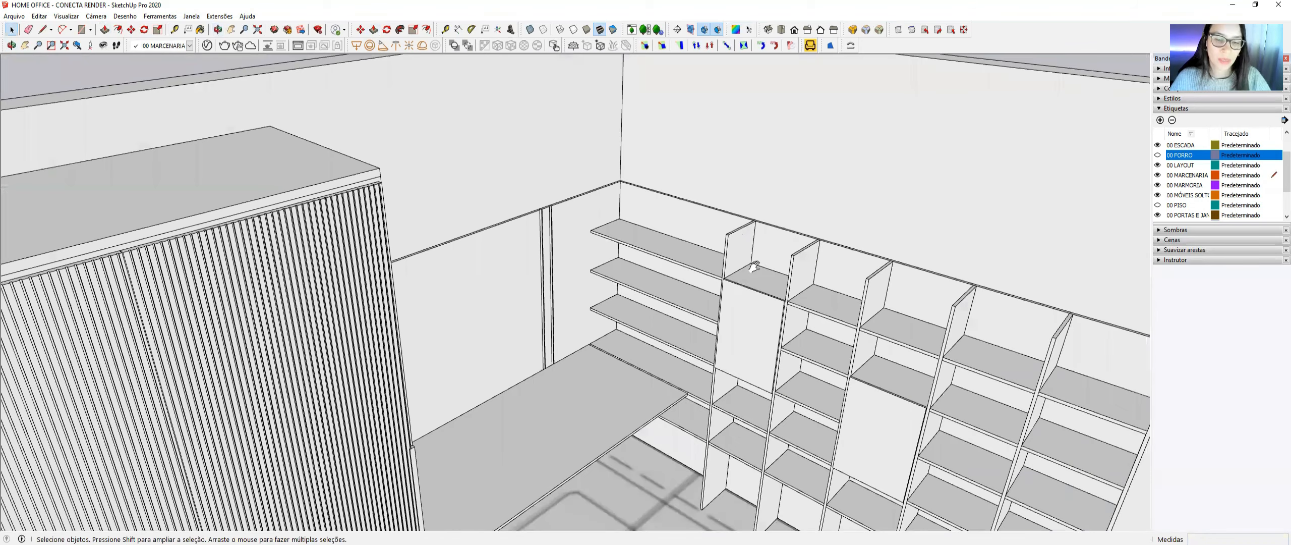
pyautogui.keyDown('shift'); pyautogui.moveTo(852, 247); pyautogui.dragTo(748, 164, button='middle'); pyautogui.keyUp('shift')
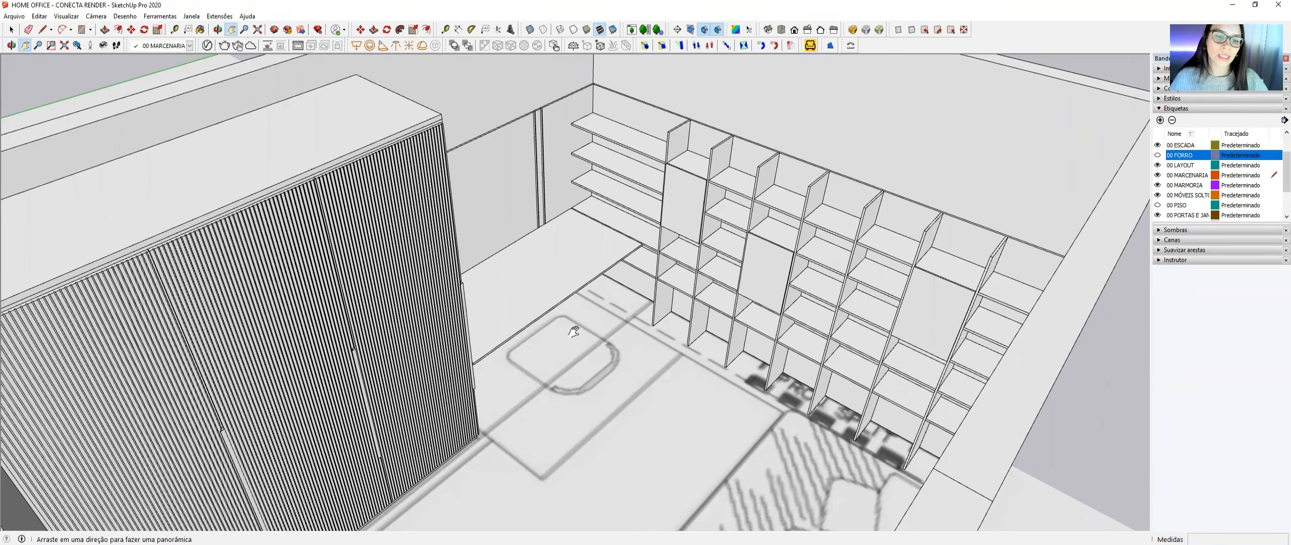
pyautogui.scroll(-2, 555, 346)
pyautogui.moveTo(619, 357); pyautogui.dragTo(618, 357, button='middle')
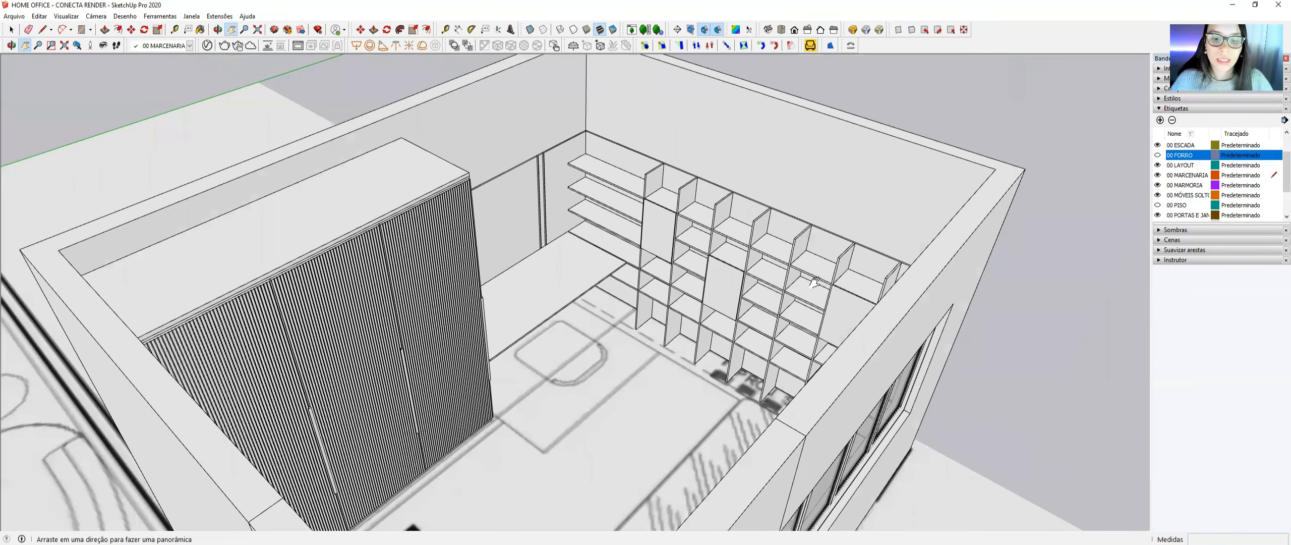
pyautogui.moveTo(719, 291); pyautogui.dragTo(548, 256, button='middle')
pyautogui.moveTo(661, 288); pyautogui.dragTo(661, 287, button='middle')
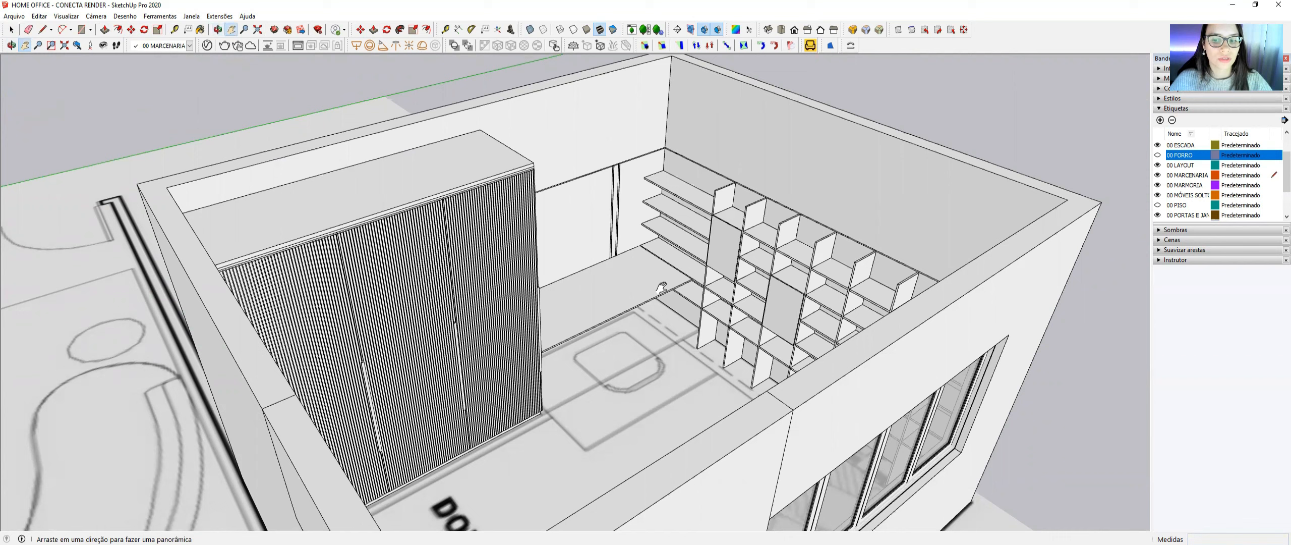
pyautogui.moveTo(661, 287); pyautogui.dragTo(718, 290)
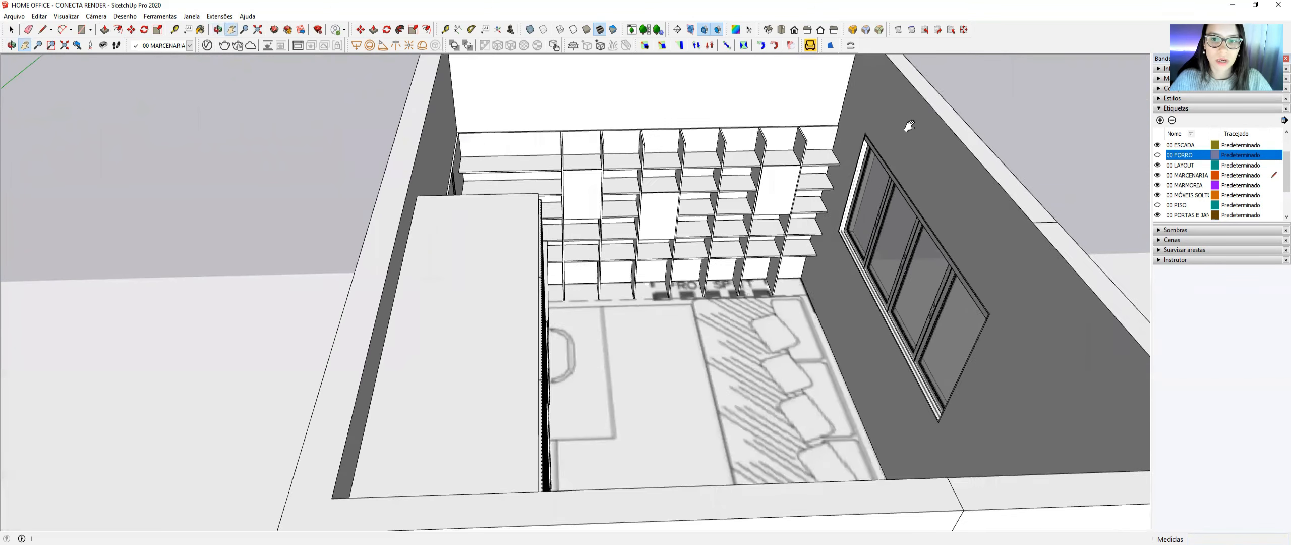
pyautogui.scroll(4, 896, 132)
pyautogui.press('space')
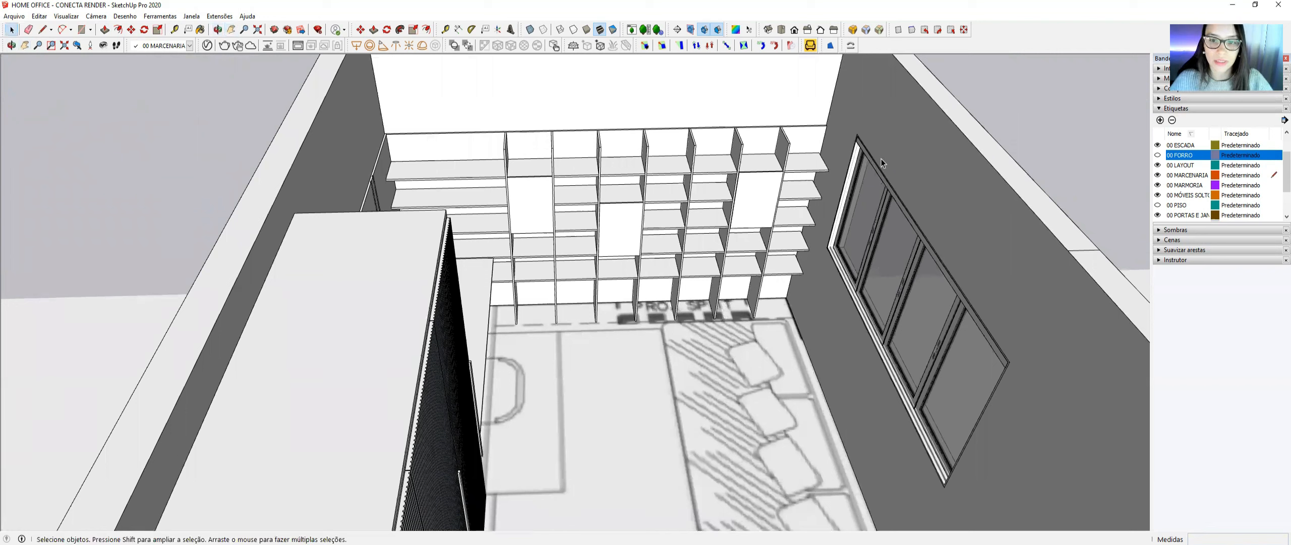